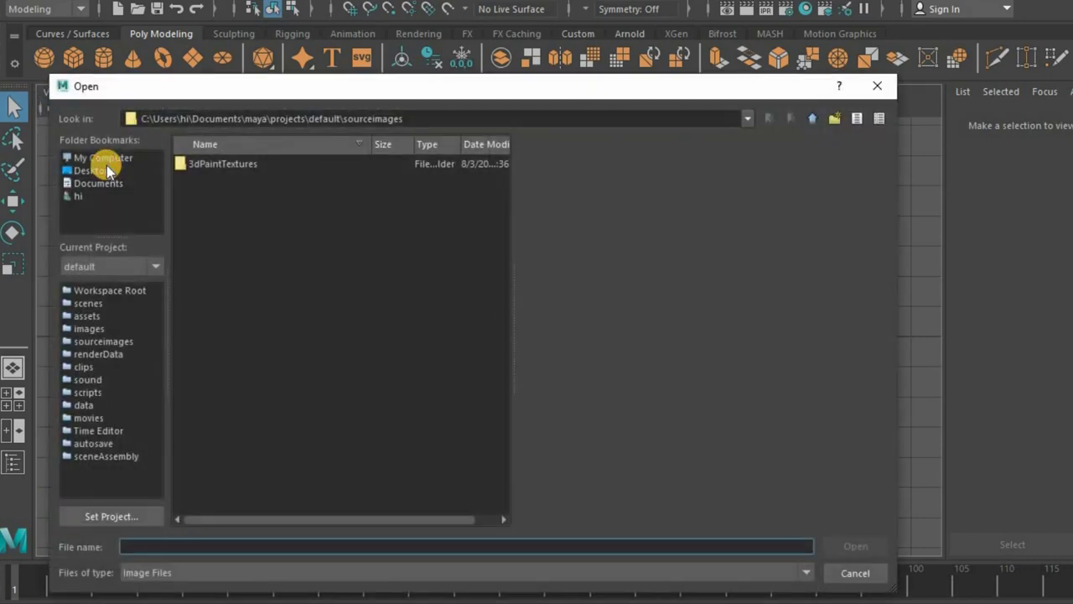
- Import the knife picture Untitled.png from the Desktop as the front-view image plane
left_click(106, 171)
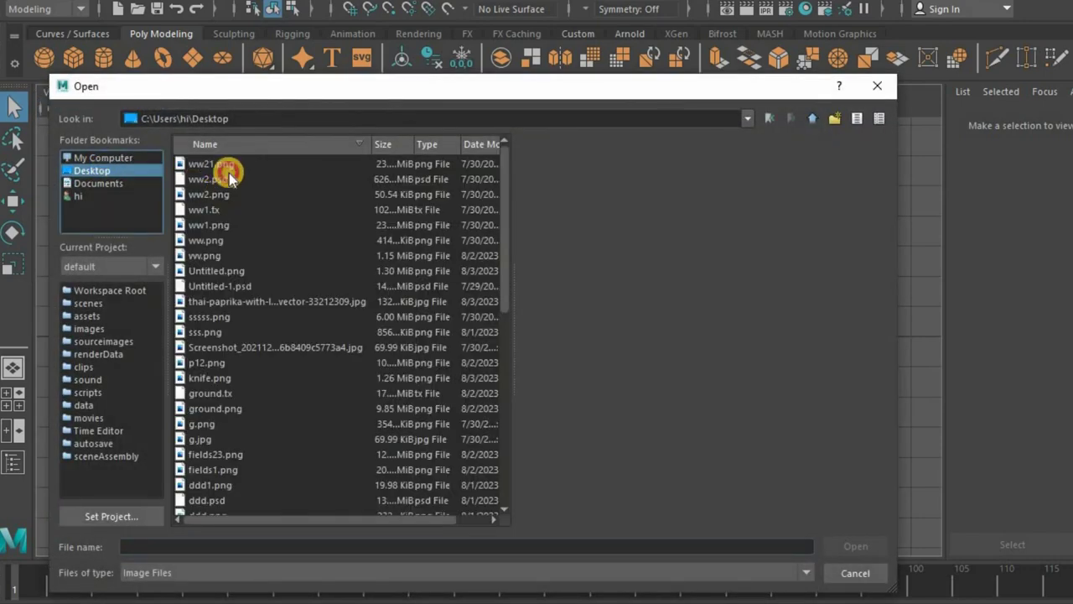
left_click(229, 172)
left_click(232, 162)
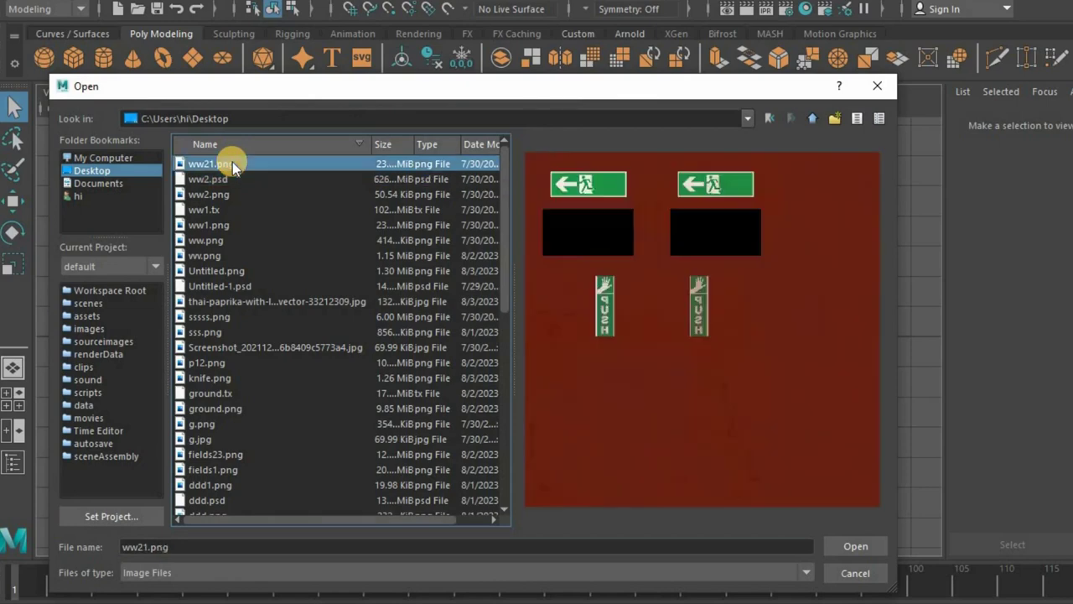
key("Down")
key("Down")
key("Down")
key("Down")
key("Down")
key("Down")
key("Down")
key("Down")
key("Down")
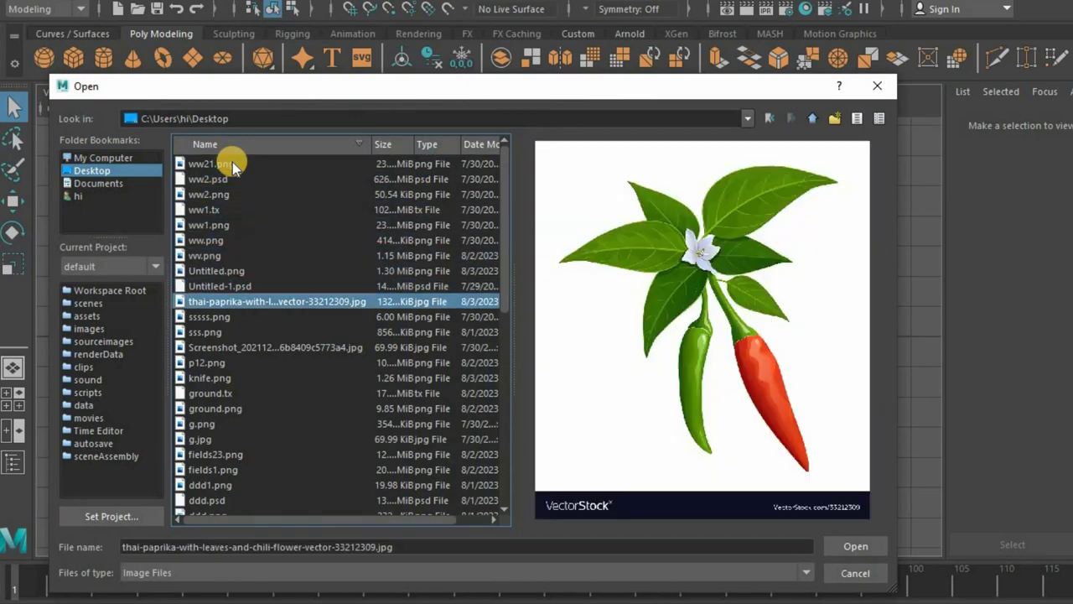
key("Up")
key("Up")
left_click(856, 545)
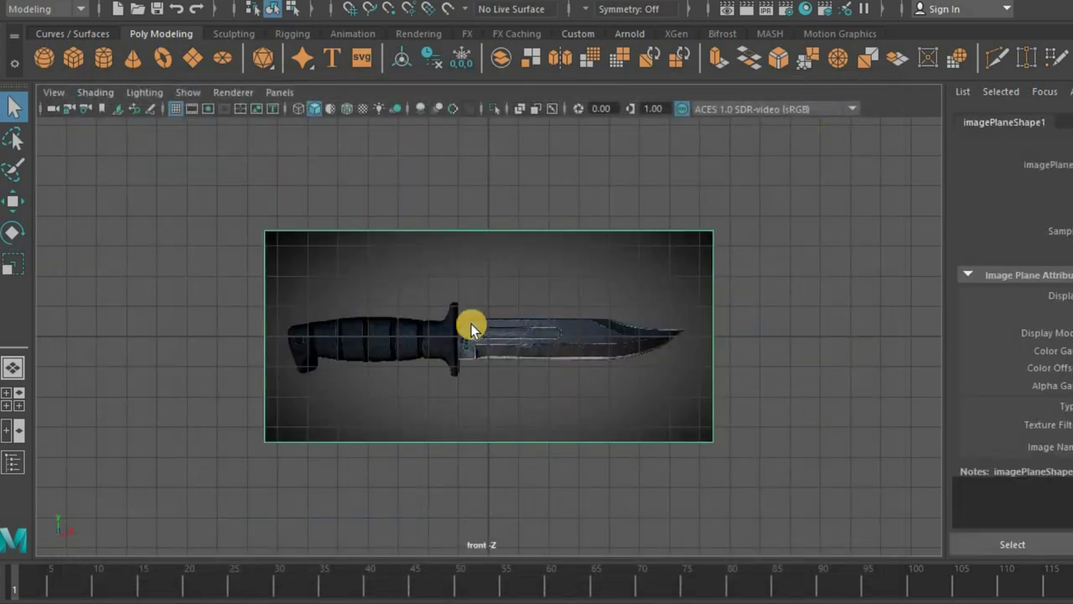
- Add a polygon cube, pCube1, to the scene
scroll(471, 324, "up", 3)
scroll(471, 323, "down", 1)
scroll(472, 323, "down", 1)
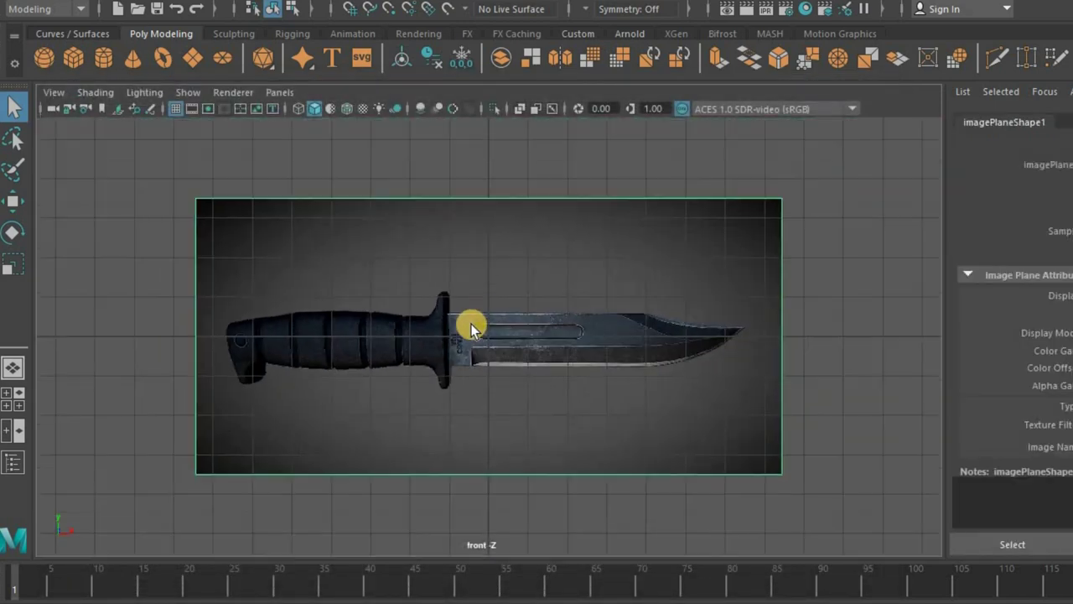
scroll(470, 327, "down", 1)
scroll(472, 344, "down", 3)
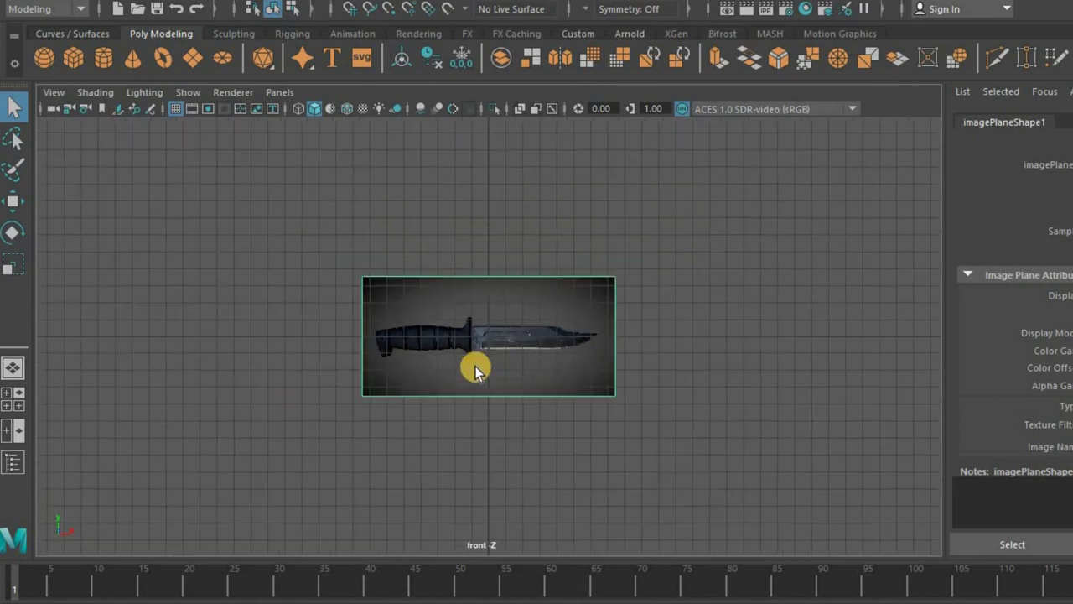
scroll(478, 386, "up", 2)
scroll(482, 408, "up", 2)
scroll(482, 405, "up", 2)
scroll(230, 198, "down", 2)
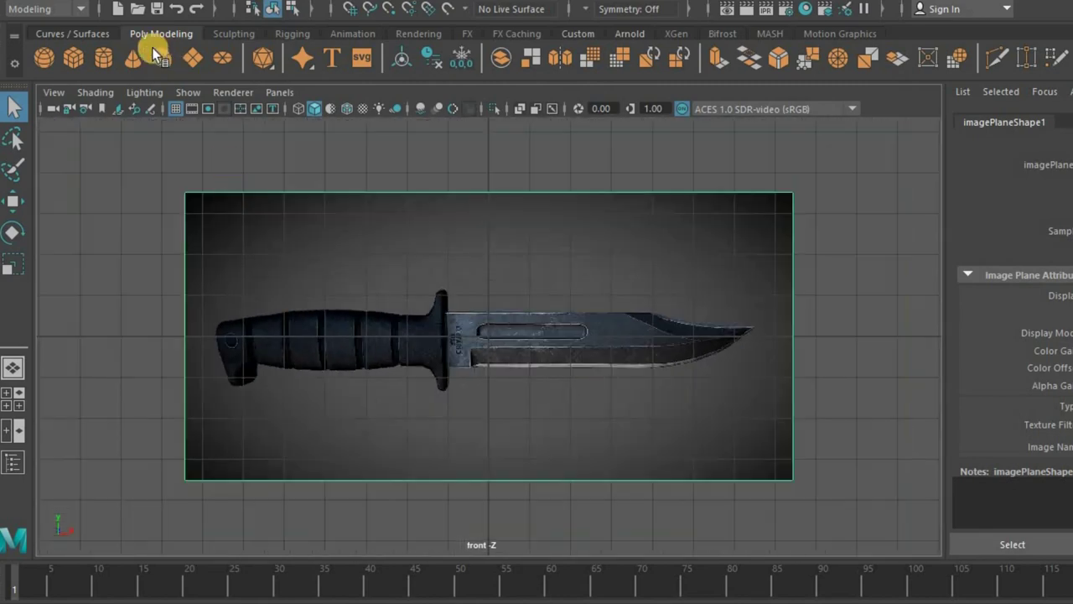
left_click(82, 57)
- Flip the knife reference image with a negative X scale so the blade points left
scroll(487, 365, "up", 2)
scroll(295, 379, "down", 1)
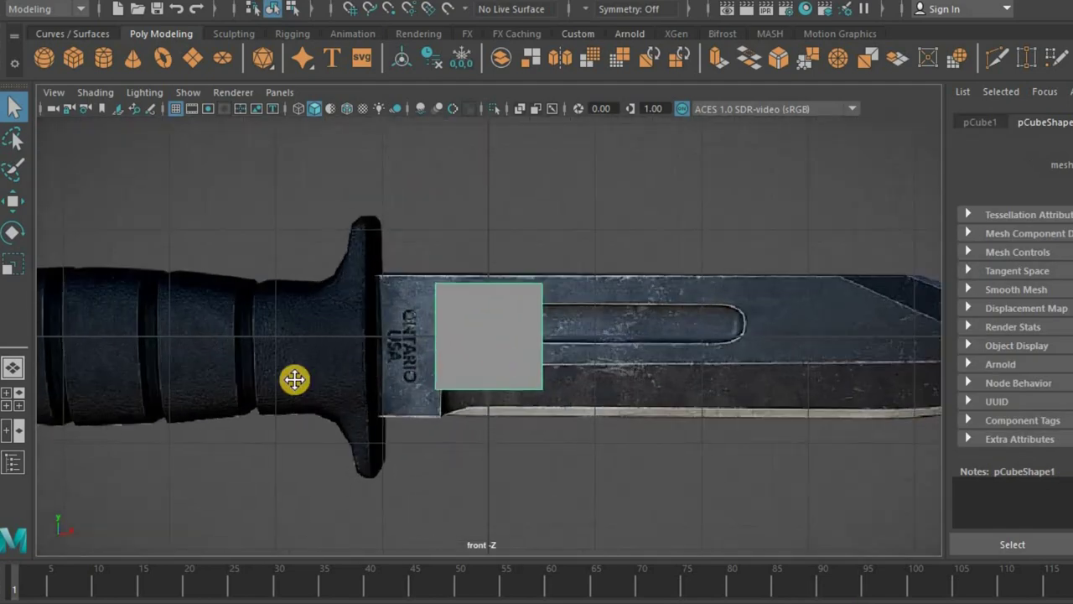
scroll(263, 377, "up", 2)
scroll(269, 374, "up", 1)
scroll(267, 374, "down", 4)
scroll(422, 312, "up", 2)
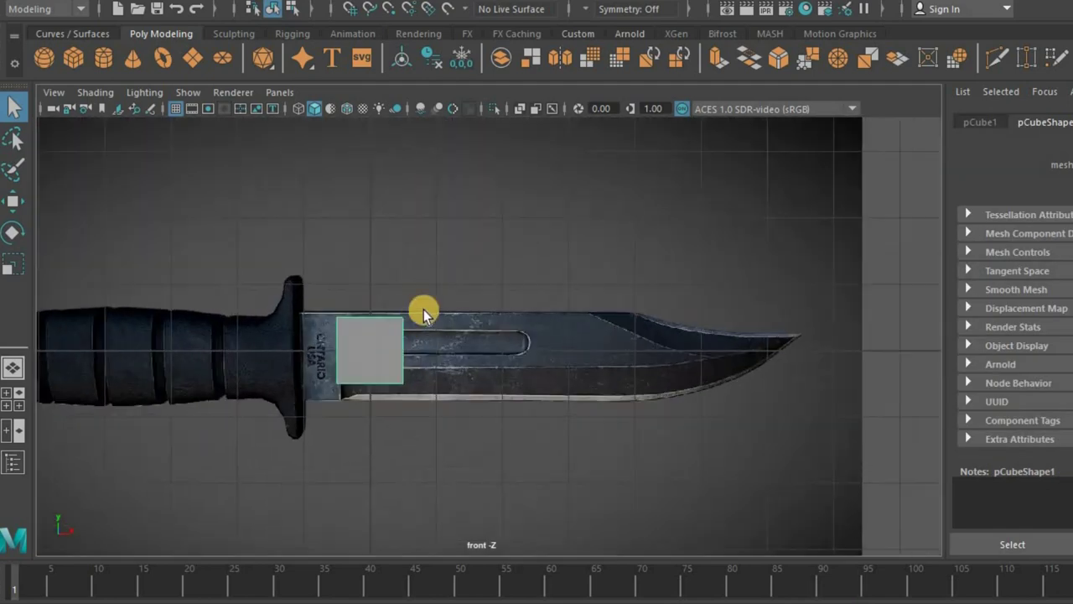
scroll(415, 302, "down", 3)
left_click(417, 304)
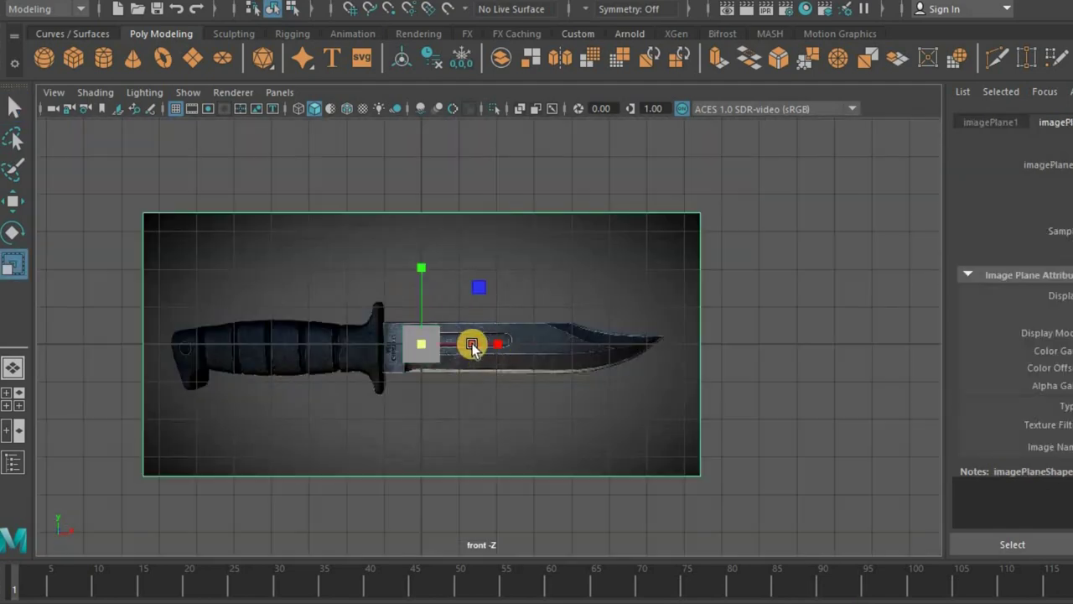
mouse_move(402, 336)
left_mouse_down()
mouse_move(346, 329)
mouse_move(319, 359)
left_mouse_up()
scroll(335, 360, "up", 1)
scroll(442, 368, "up", 1)
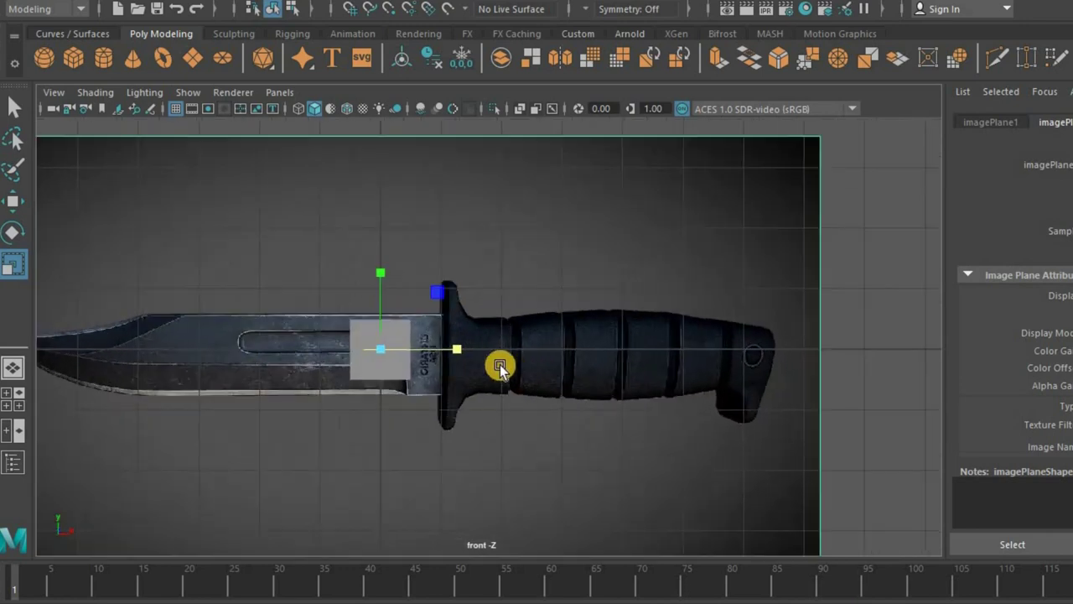
middle_click_drag(498, 367, 581, 396, "alt")
scroll(580, 396, "up", 2)
- Move the cube onto the knife's blade tip
left_click(653, 396)
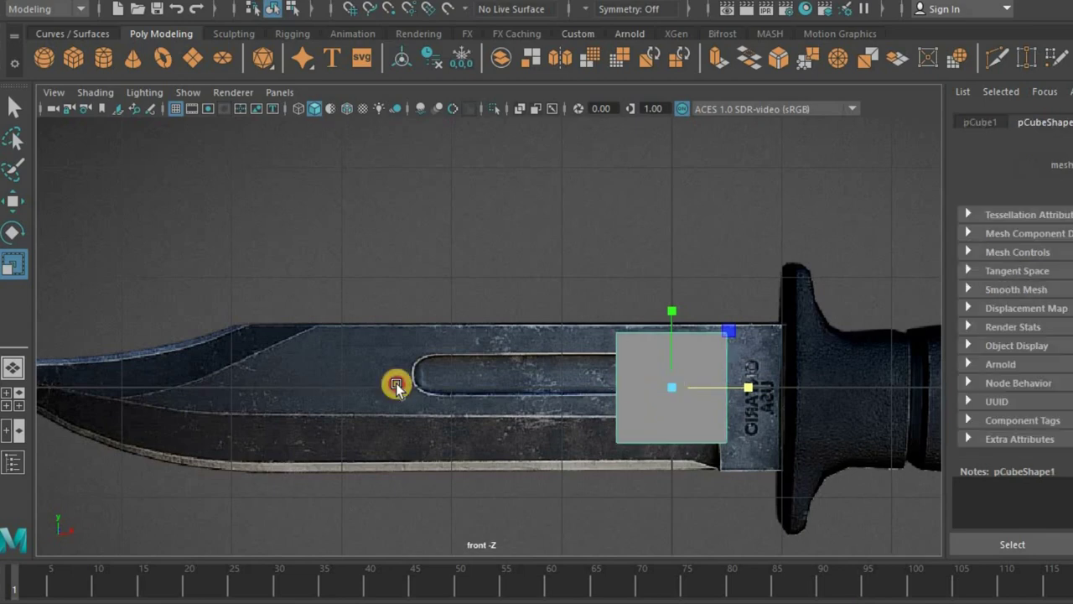
middle_click_drag(185, 392, 210, 377)
middle_click_drag(92, 367, 499, 358, "alt")
scroll(532, 366, "up", 2)
scroll(714, 371, "up", 2)
middle_click_drag(385, 380, 377, 357)
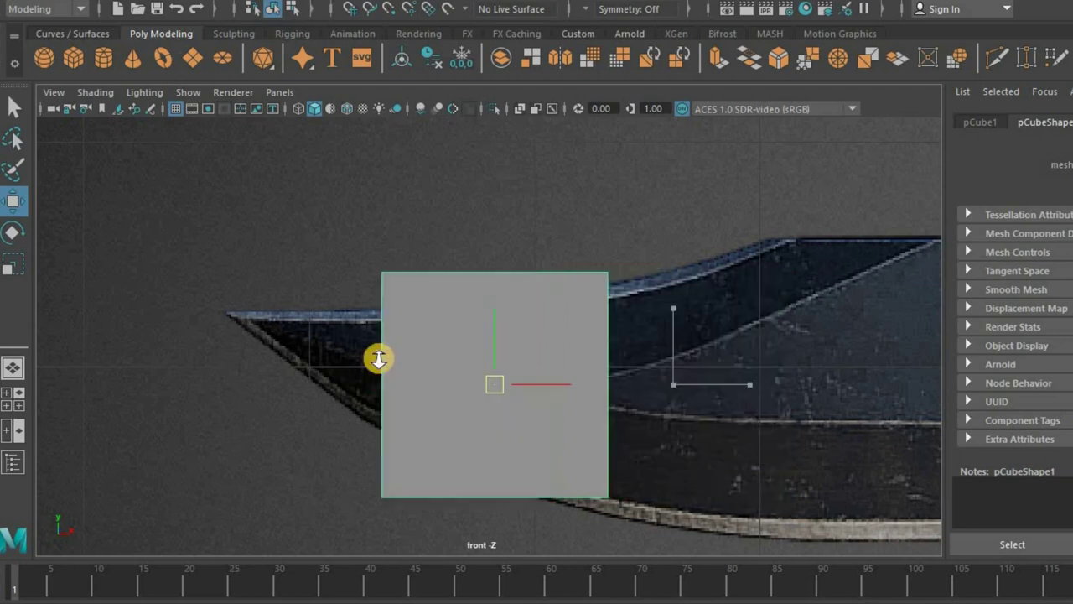
- Snap the cube's two left vertices onto the blade tip, forming a triangle
scroll(367, 319, "up", 2)
scroll(373, 325, "down", 8)
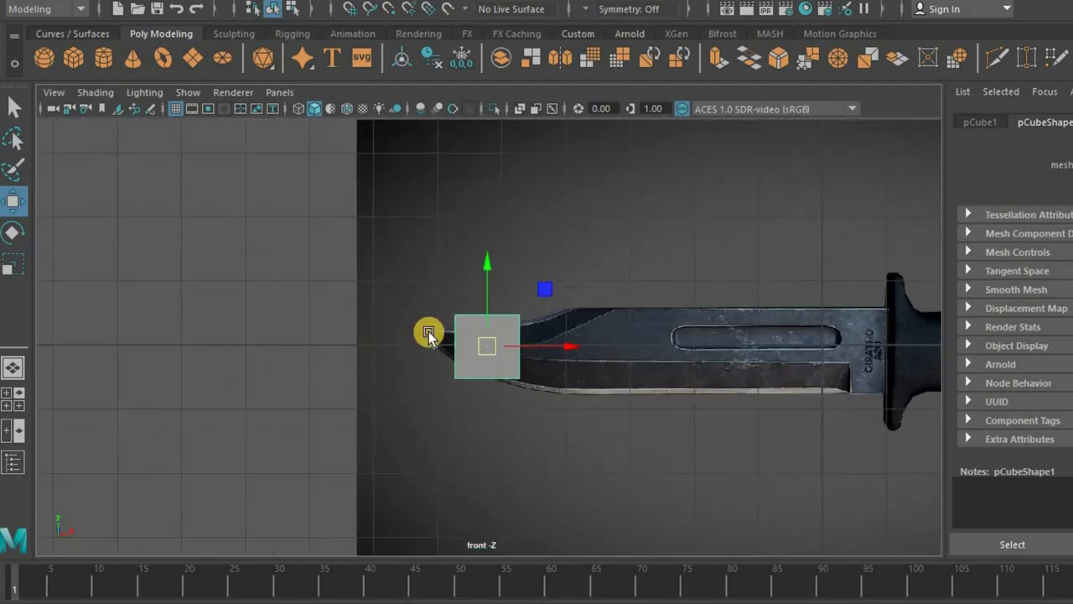
scroll(347, 220, "up", 3)
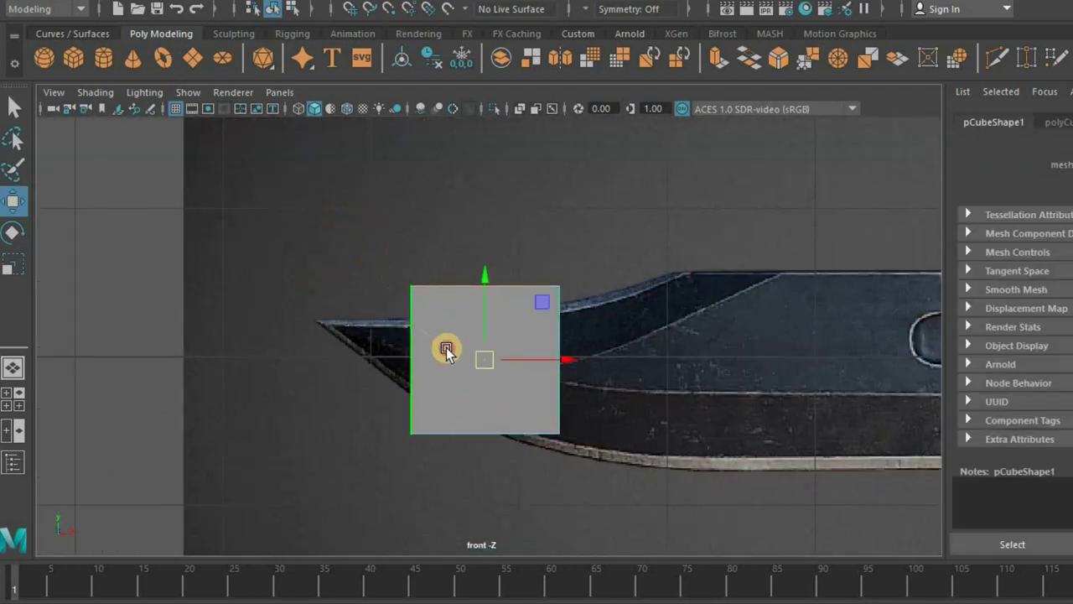
right_click_drag(425, 232, 411, 287)
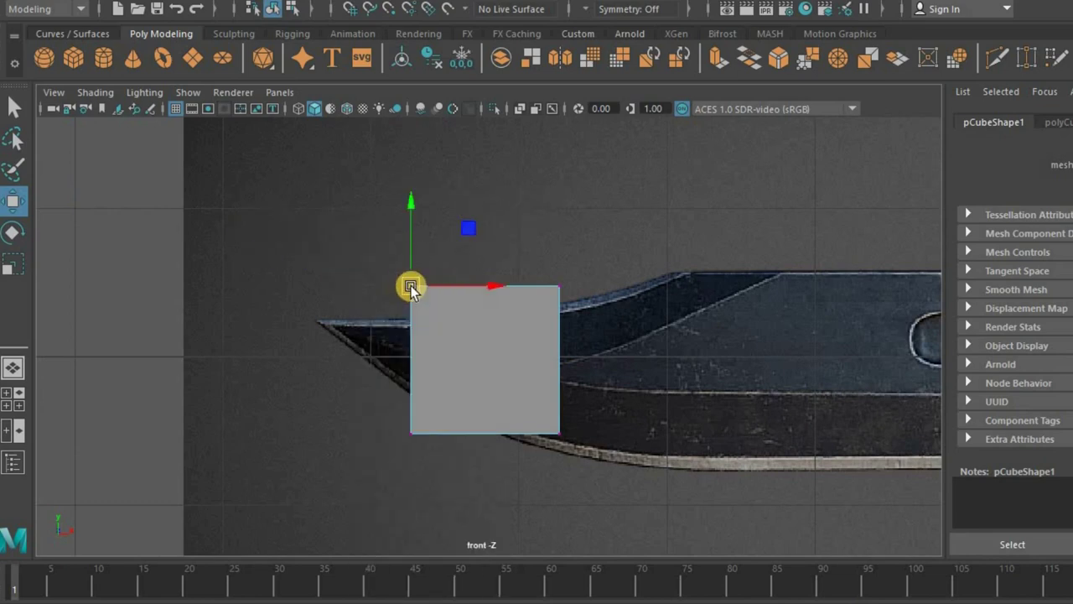
middle_click_drag(327, 319, 322, 320)
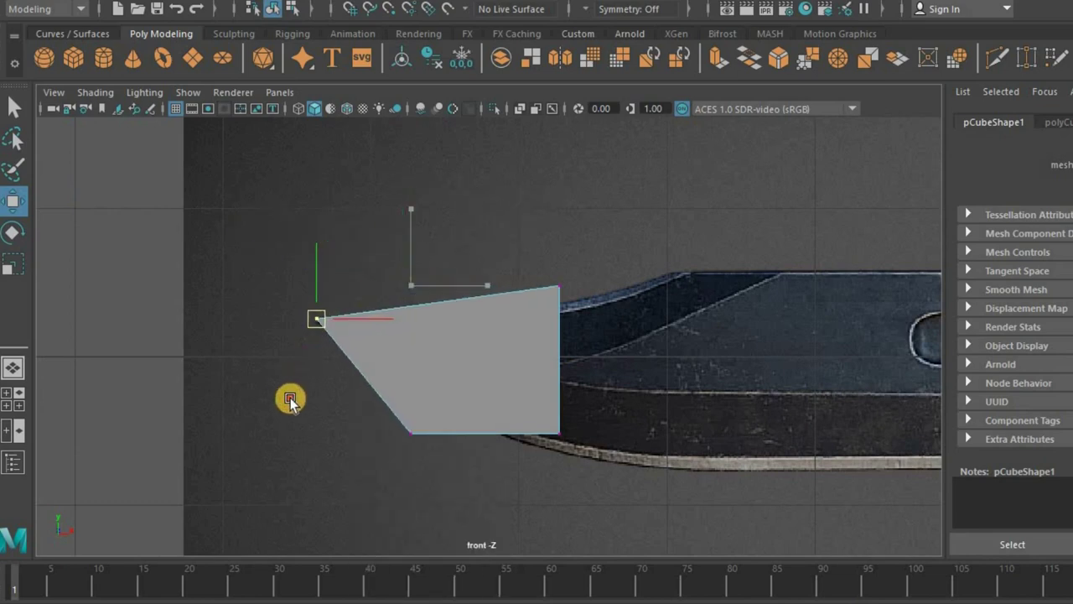
scroll(386, 502, "up", 2)
middle_click_drag(237, 325, 271, 330)
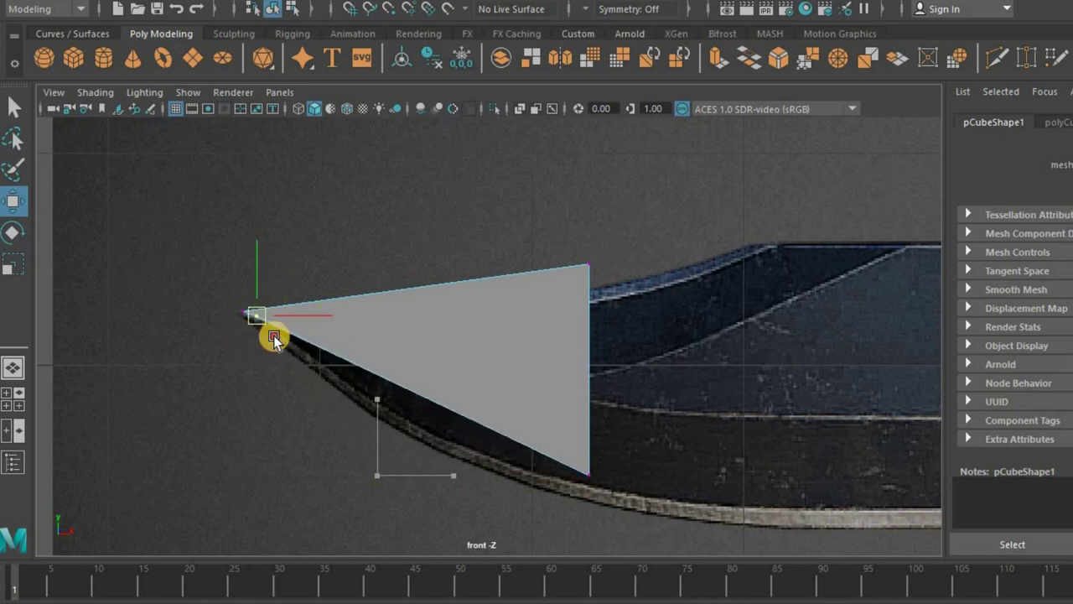
- Move the remaining vertices onto the blade's top edge near the tip
left_click(580, 265)
mouse_move(704, 342)
middle_mouse_down()
mouse_move(559, 412)
mouse_move(597, 410)
mouse_move(546, 394)
mouse_move(632, 331)
mouse_move(642, 318)
mouse_move(636, 291)
middle_mouse_up()
middle_click_drag(355, 338, 397, 314)
middle_click_drag(474, 426, 475, 425)
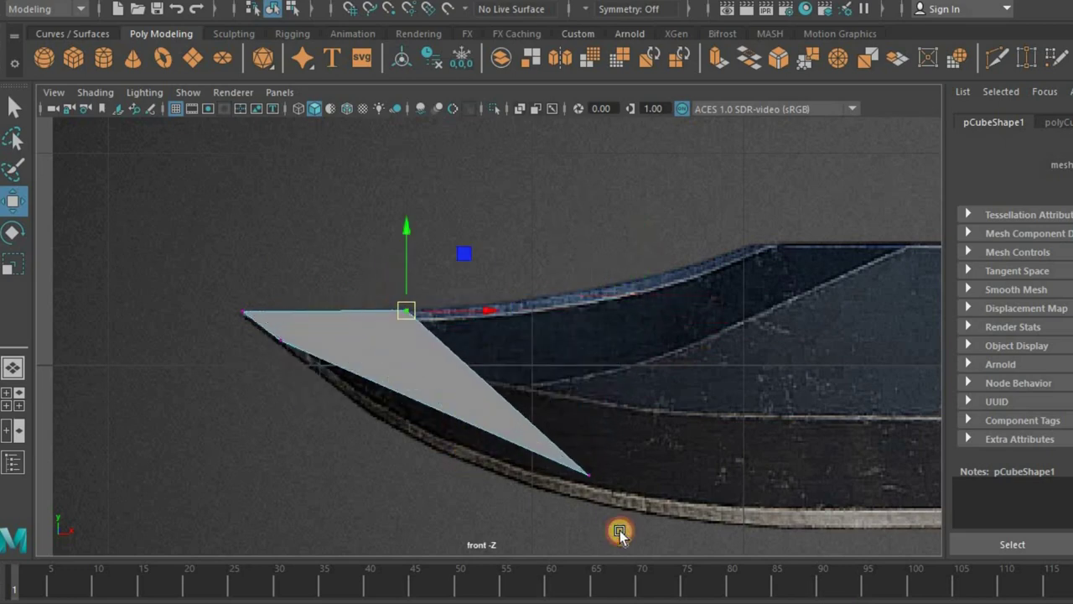
mouse_move(375, 358)
middle_mouse_down()
mouse_move(439, 316)
mouse_move(400, 360)
mouse_move(188, 360)
middle_mouse_up()
scroll(188, 360, "up", 2)
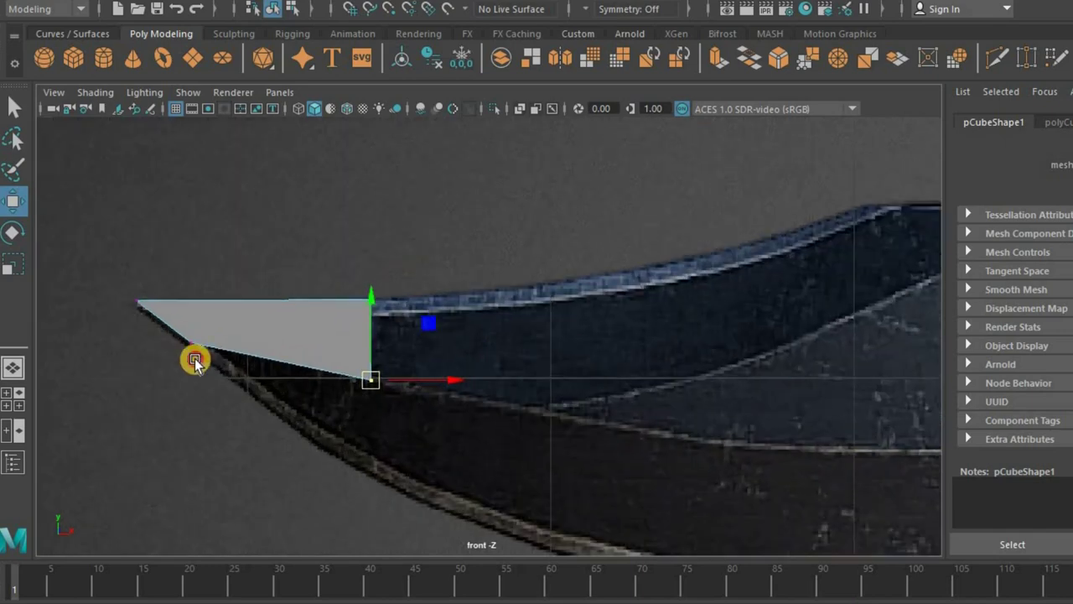
middle_click_drag(127, 303, 145, 307)
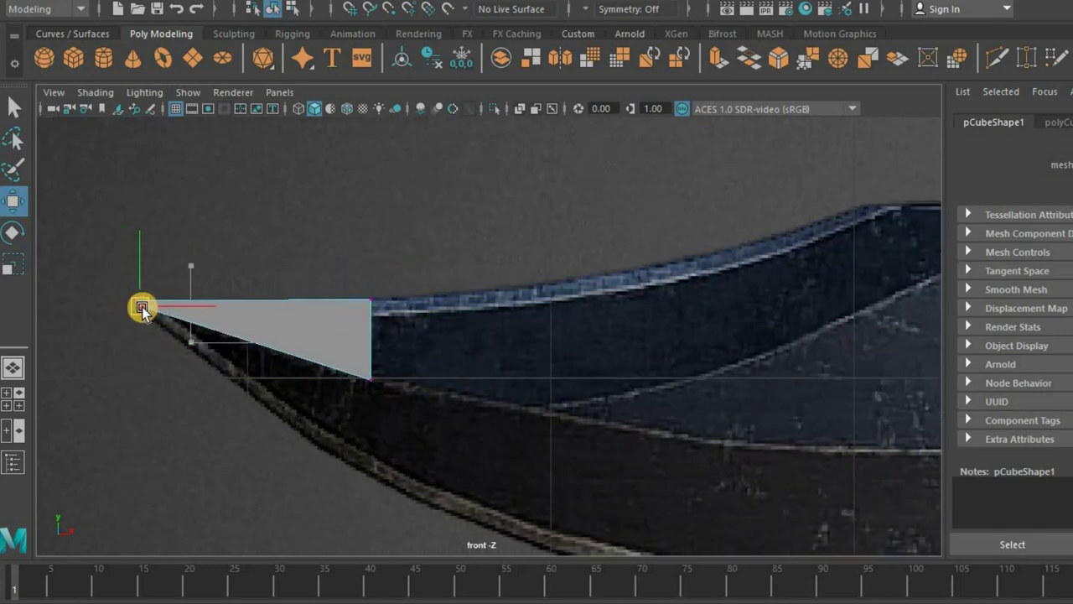
scroll(260, 261, "up", 2)
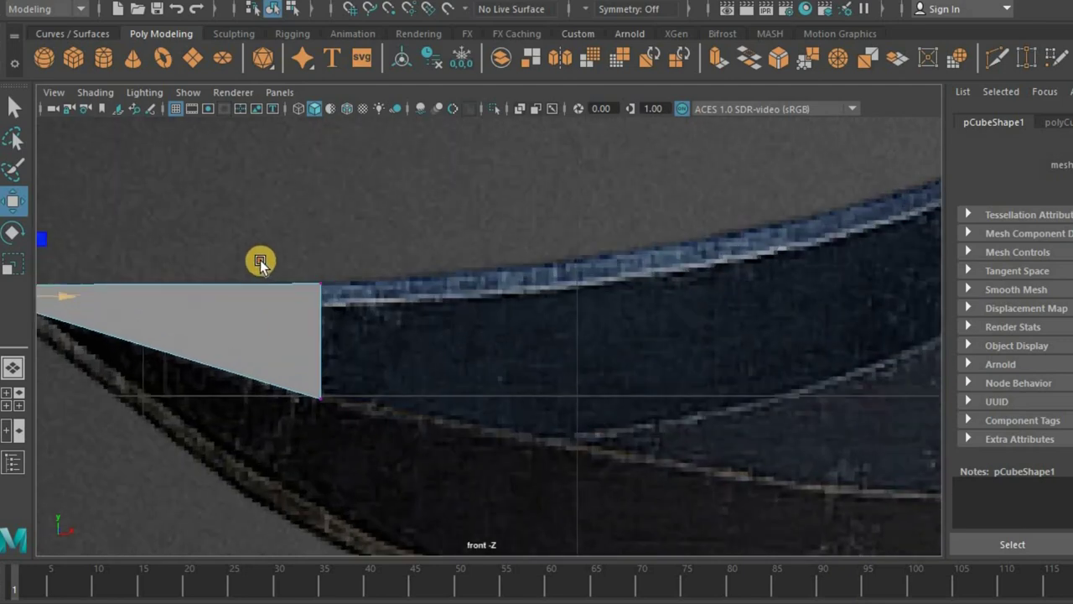
- Stretch the face's right vertices to the blade corner and slice a new edge across it
left_click_drag(383, 447, 273, 426)
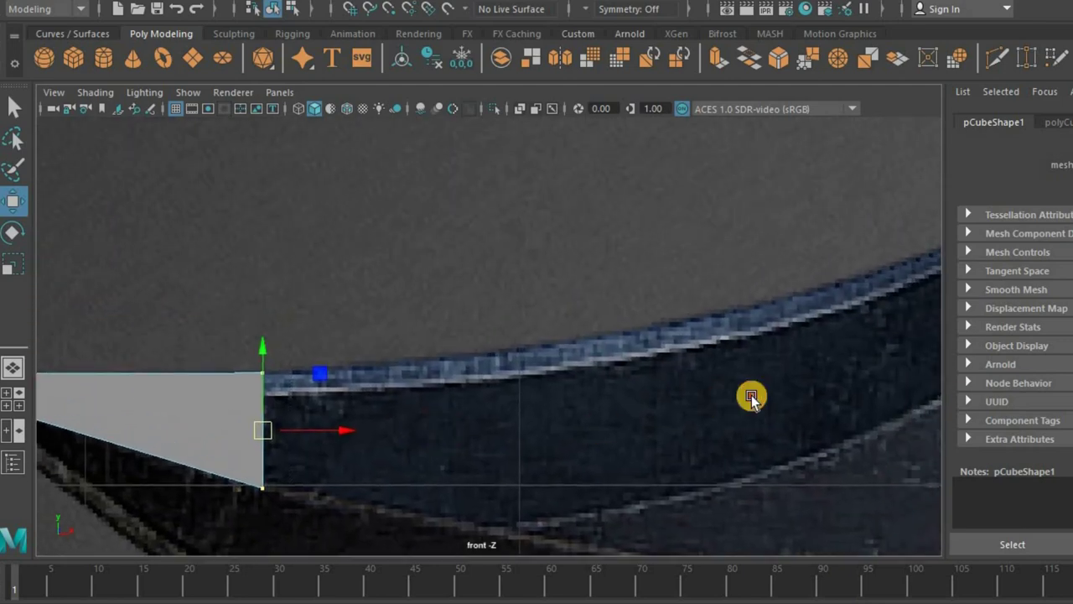
scroll(546, 414, "up", 2)
scroll(431, 401, "up", 2)
middle_click_drag(430, 400, 469, 424, "alt")
left_click_drag(401, 388, 623, 287)
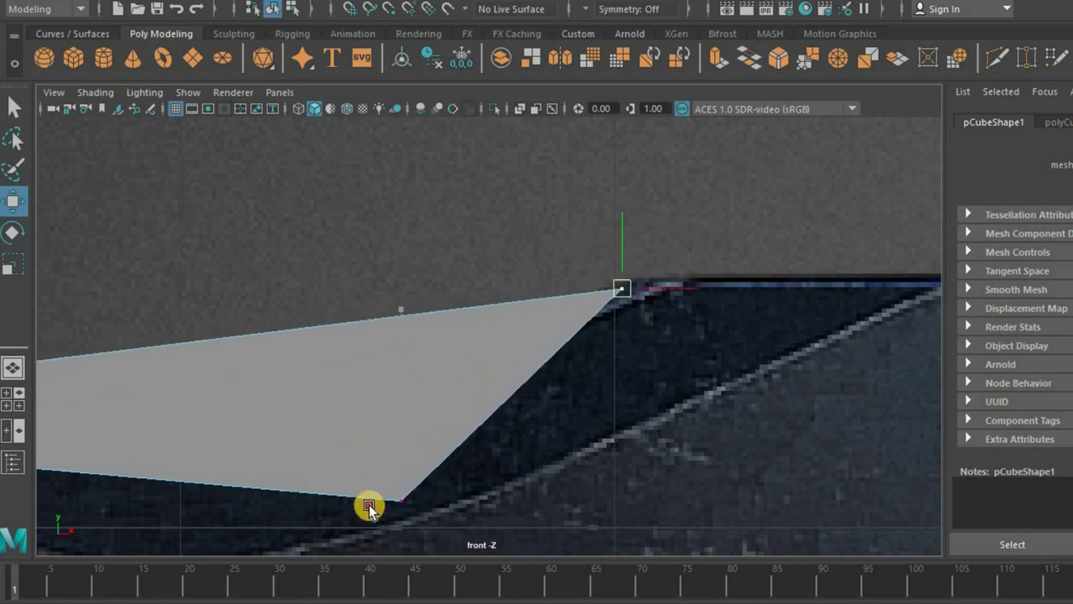
left_click(400, 501)
middle_click_drag(906, 328, 951, 278)
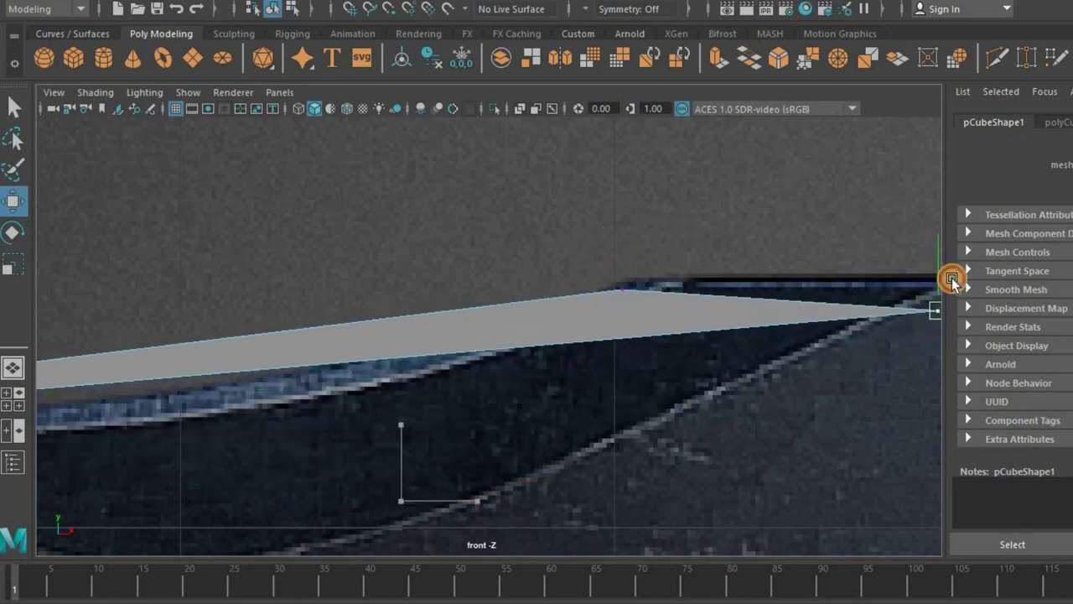
right_click_drag(534, 304, 524, 319, "shift")
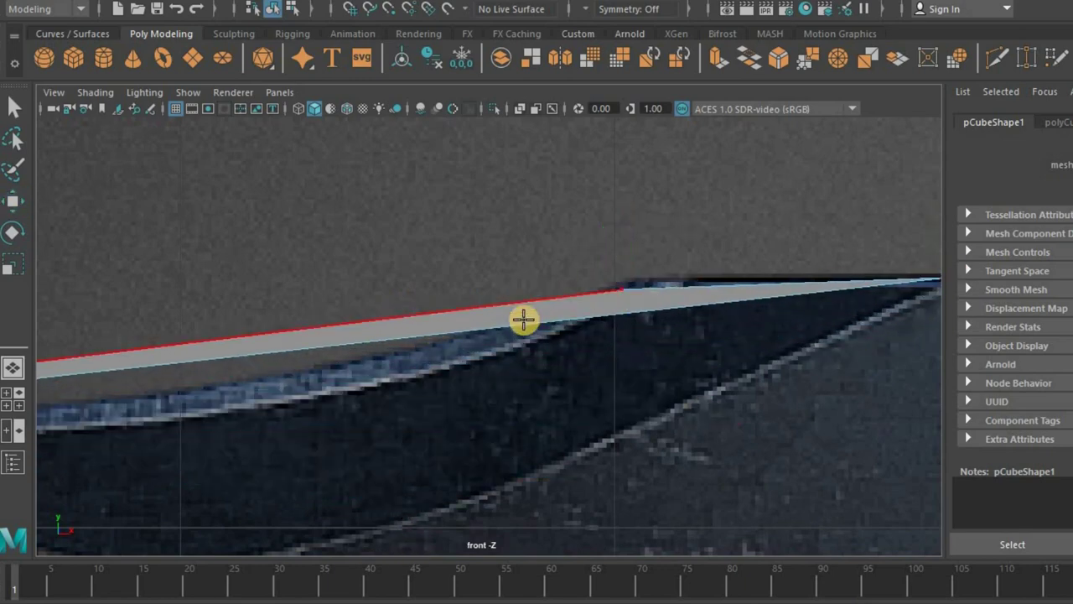
key("Return")
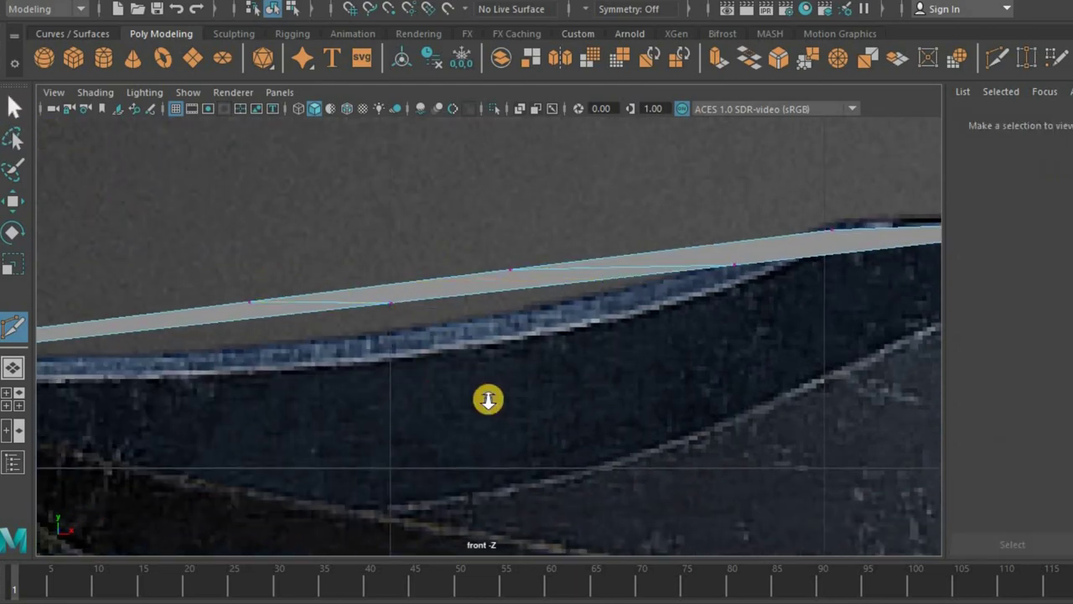
- Pull the new top-edge vertex down onto the blade's bevel line
key("q")
scroll(445, 402, "down", 5)
scroll(411, 312, "up", 3)
scroll(435, 333, "up", 2)
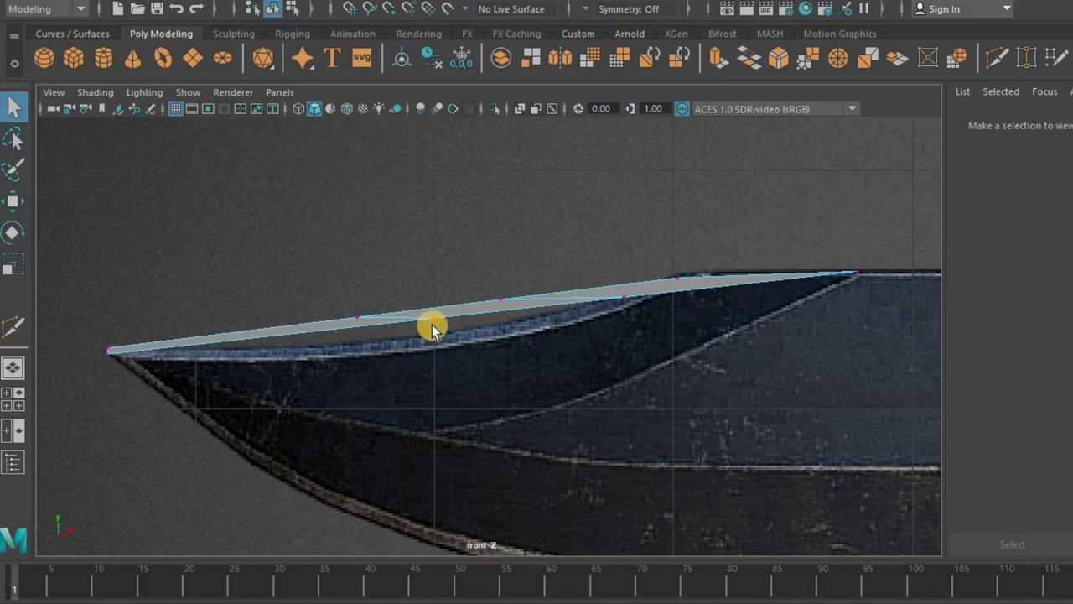
left_click(436, 335)
key("w")
middle_click_drag(386, 400, 367, 425)
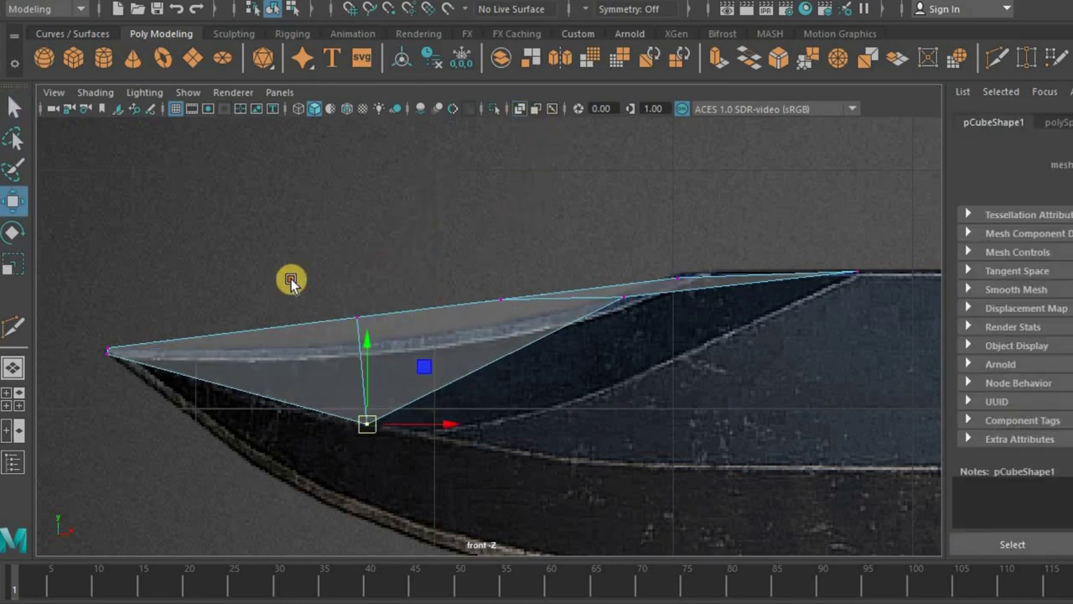
scroll(326, 314, "up", 2)
middle_click_drag(321, 341, 626, 340)
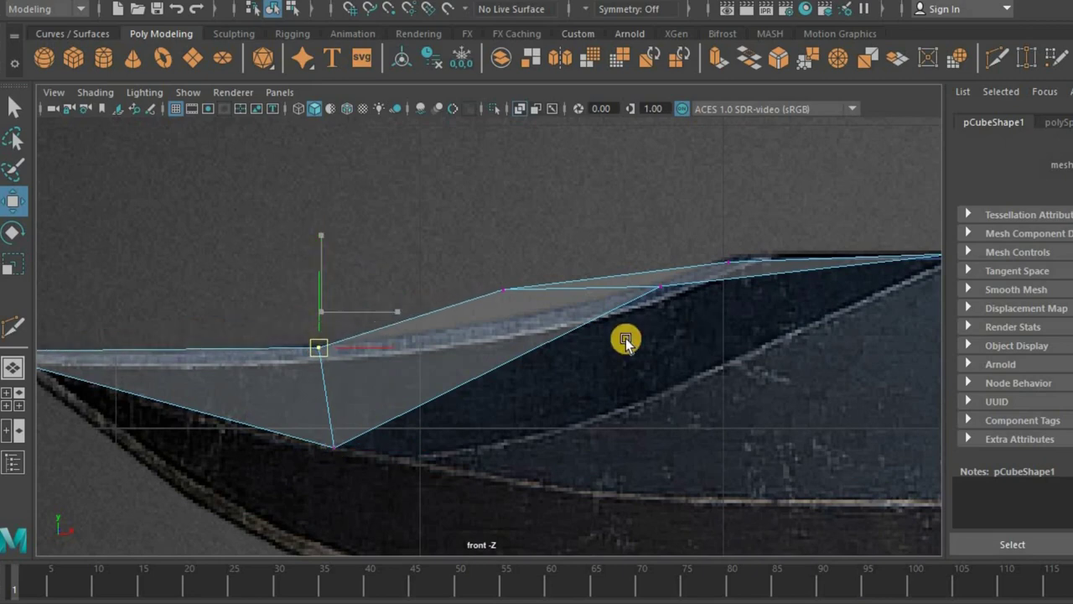
- Move the tip's top-right and upper vertices onto the reference outline
middle_click_drag(552, 321, 548, 281, "alt")
left_click(546, 296)
mouse_move(548, 359)
middle_mouse_down()
mouse_move(546, 395)
mouse_move(513, 377)
mouse_move(511, 386)
middle_mouse_up()
middle_click_drag(404, 307, 423, 333)
right_click_drag(617, 265, 649, 281, "alt")
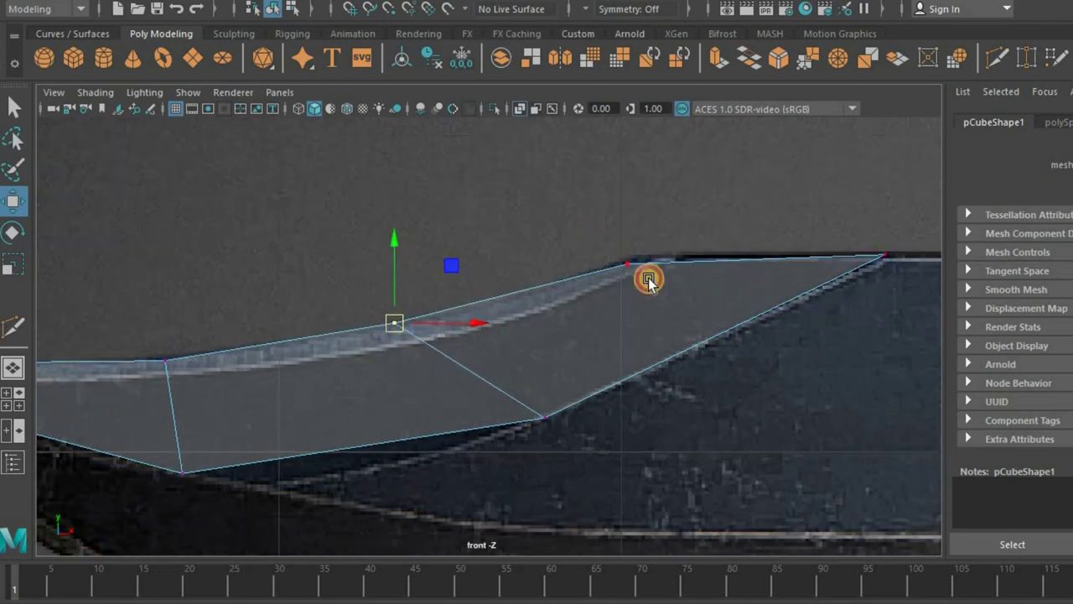
middle_click_drag(445, 270, 369, 340, "alt")
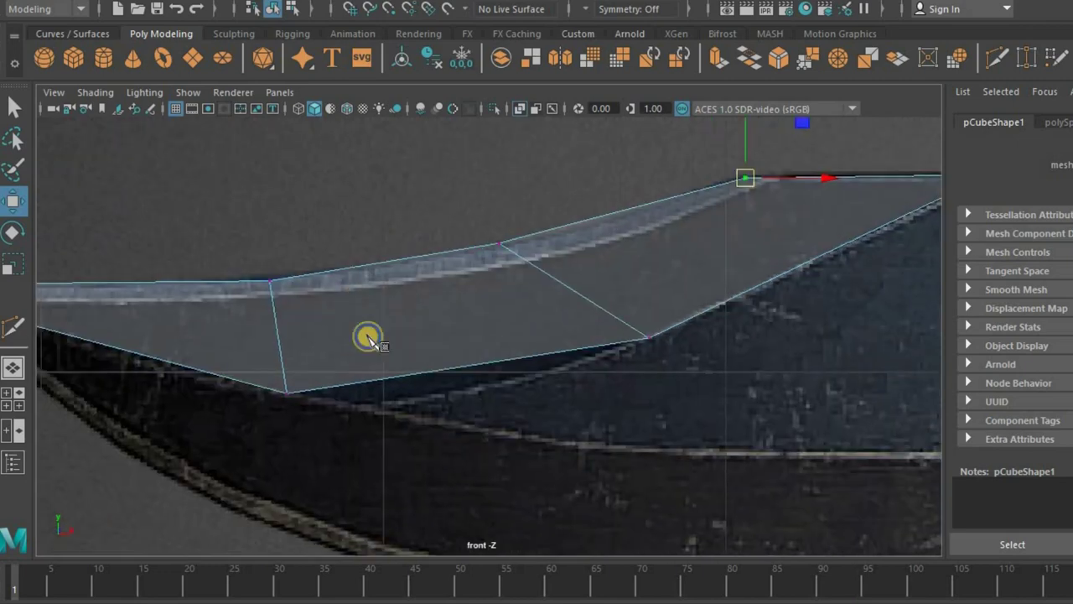
- Cut two new edges across the blade tip with Multi-Cut
key("ctrl+shift+x")
left_click(63, 147)
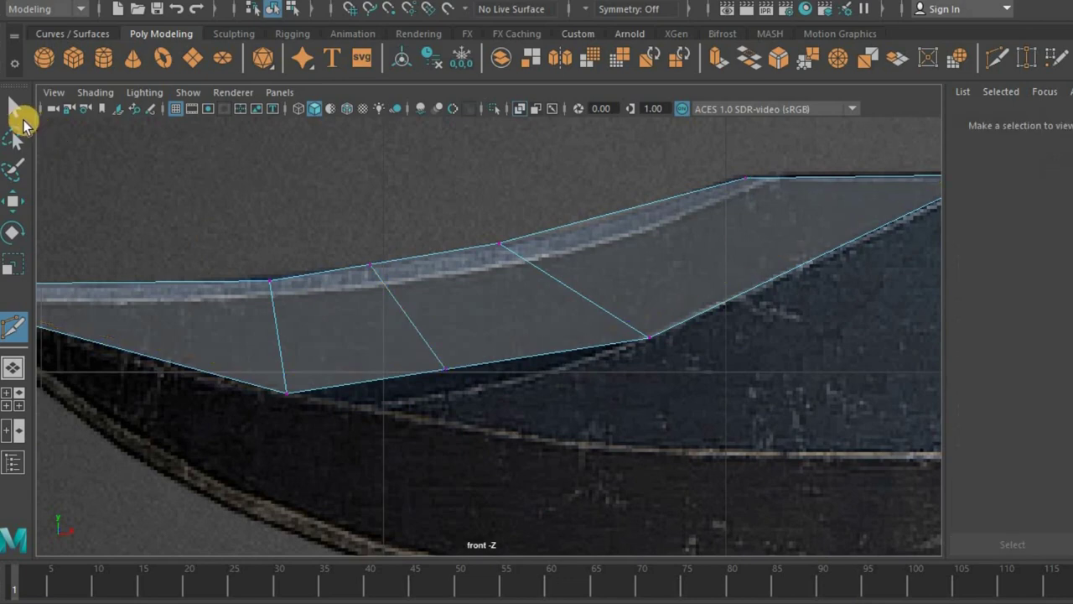
key("q")
left_click(465, 392)
left_click(442, 366)
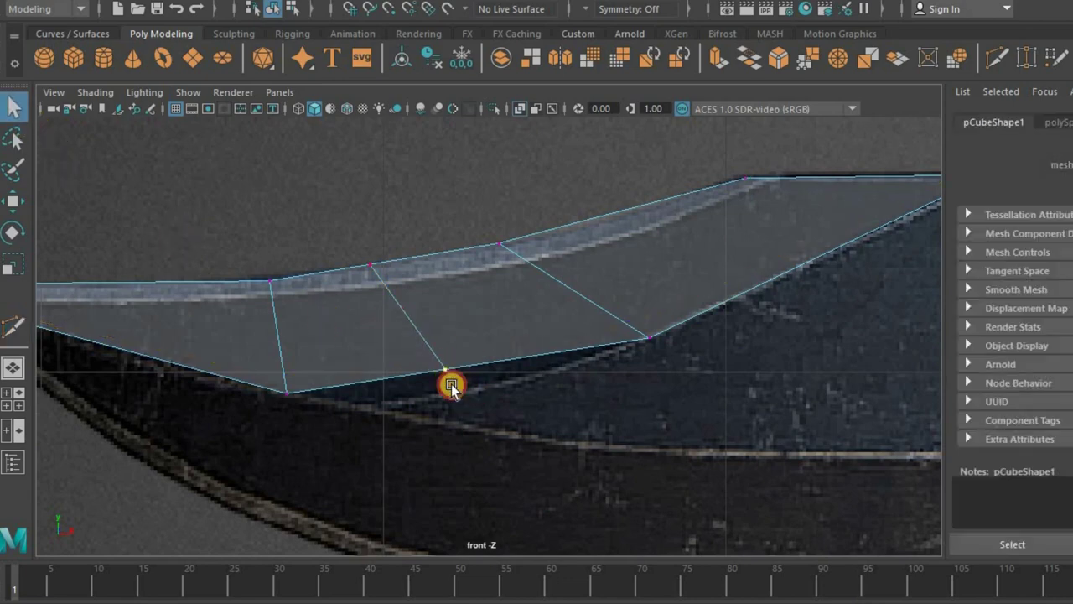
key("w")
scroll(411, 348, "up", 2)
key("y")
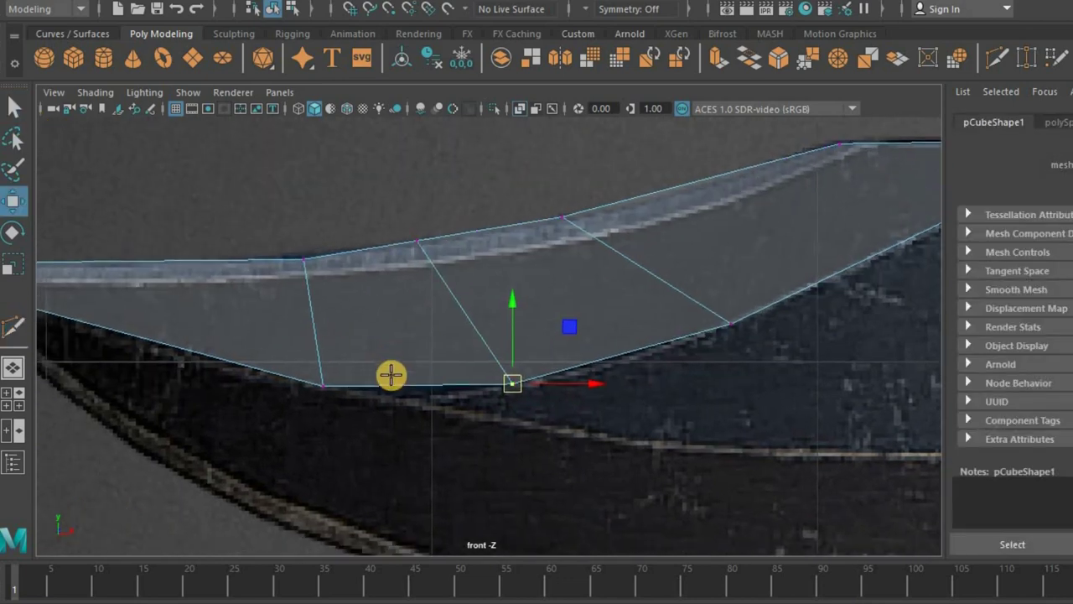
left_click(15, 107)
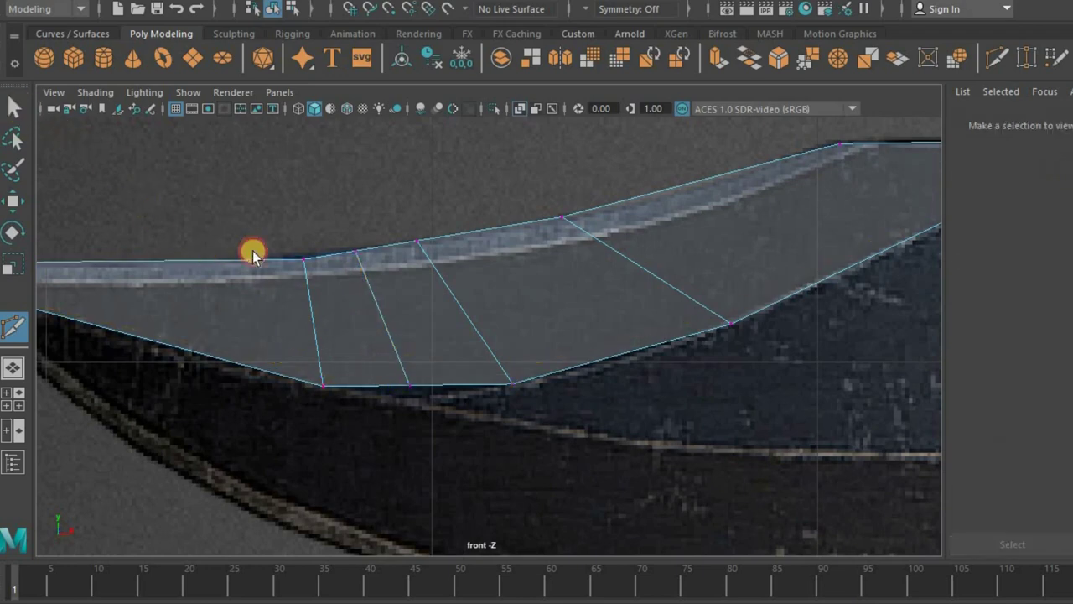
- Slide the new edges' vertices onto the lower bevel line
left_click_drag(304, 243, 305, 246)
key("w")
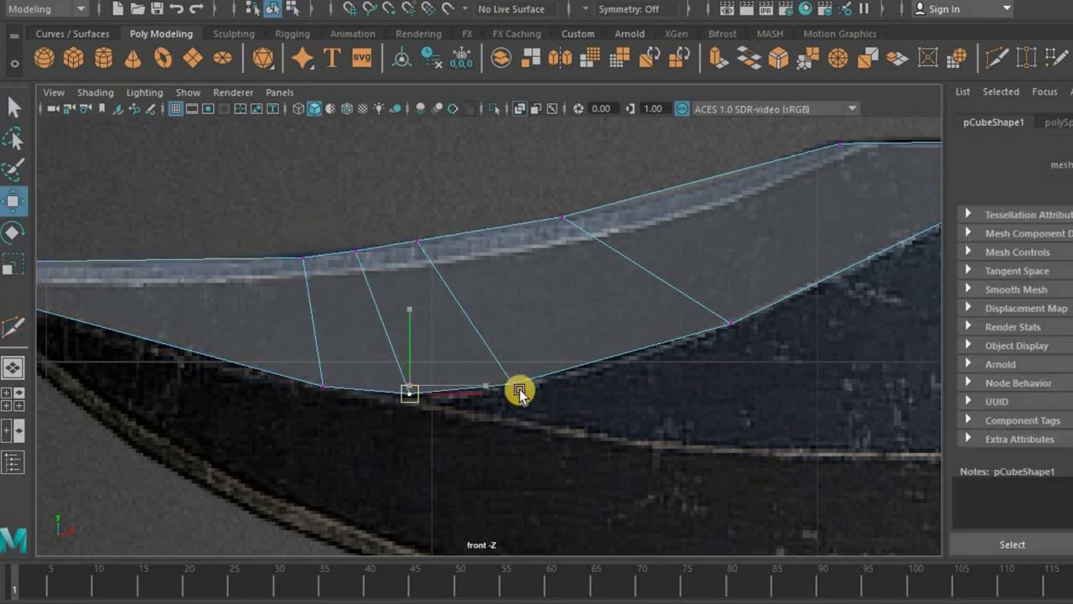
mouse_move(537, 383)
middle_mouse_down("alt")
mouse_move(355, 403)
mouse_move(279, 428)
middle_mouse_up("alt")
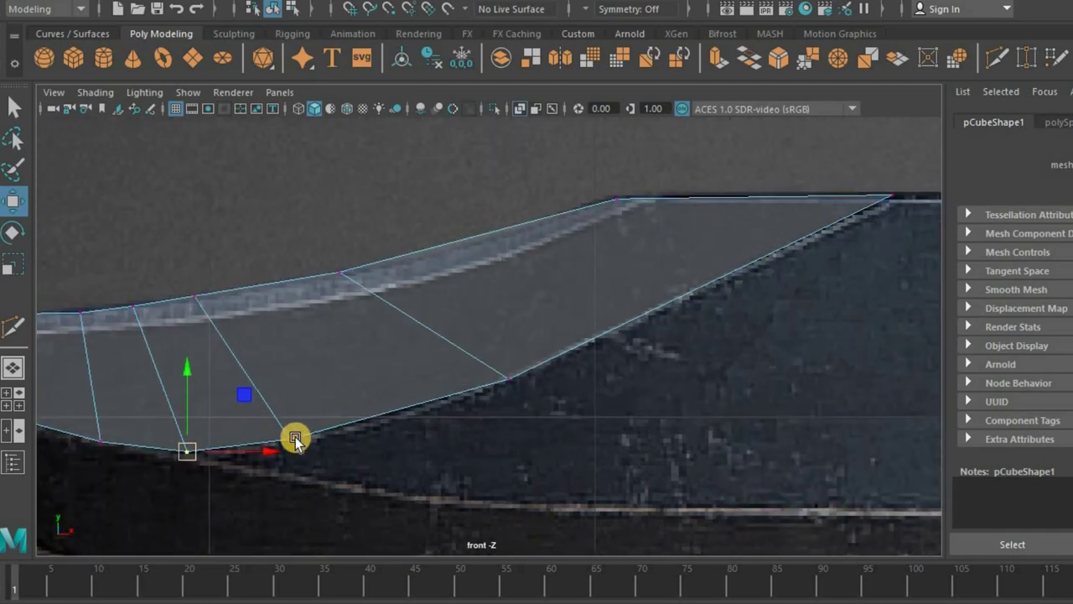
left_click_drag(277, 446, 321, 434)
mouse_move(495, 376)
middle_mouse_down("alt")
mouse_move(613, 274)
mouse_move(639, 288)
middle_mouse_up("alt")
left_click_drag(625, 285, 600, 281)
scroll(458, 338, "down", 5)
scroll(407, 383, "up", 2)
scroll(377, 383, "up", 3)
- Check the tip in the perspective view and select its end faces
key("space")
key("space")
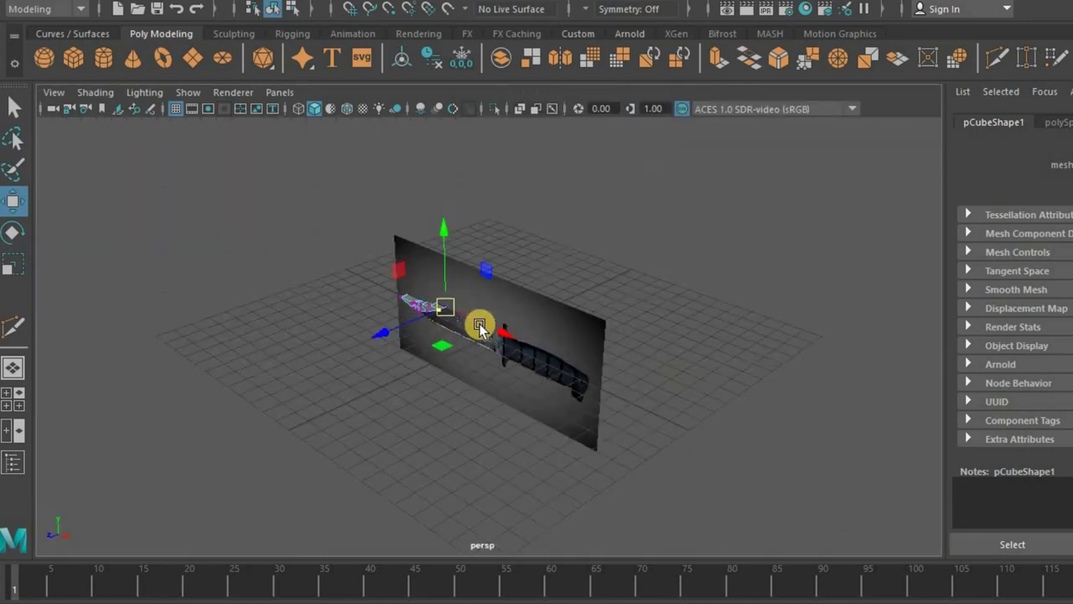
scroll(589, 412, "up", 5)
scroll(589, 412, "up", 3)
mouse_move(559, 422)
left_mouse_down("alt")
mouse_move(561, 307)
mouse_move(562, 342)
left_mouse_up("alt")
key("ctrl+F11")
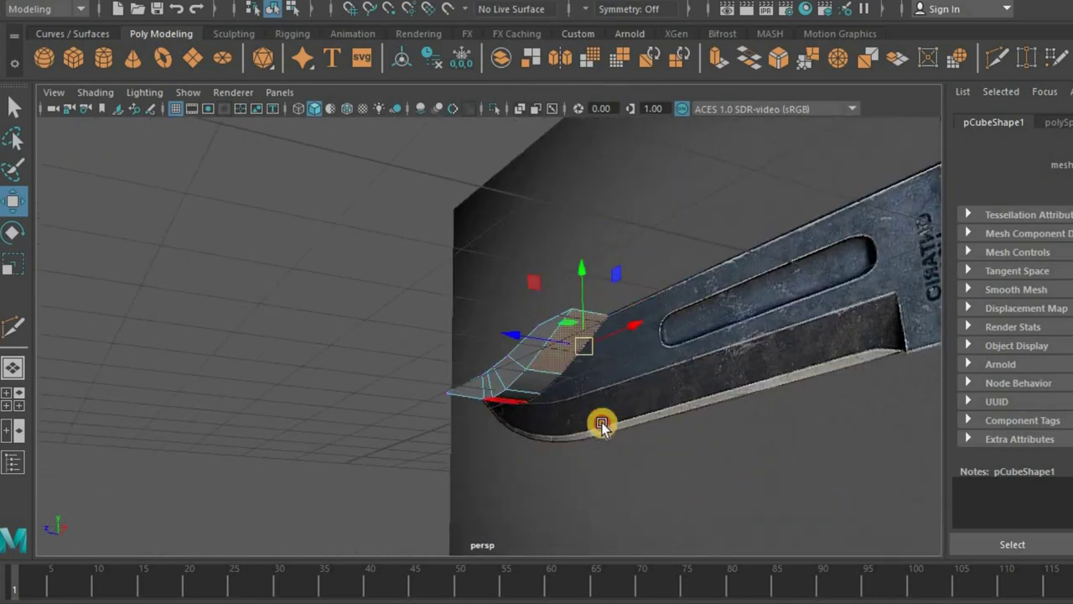
left_click_drag(602, 421, 395, 365, "alt")
key("bracketleft")
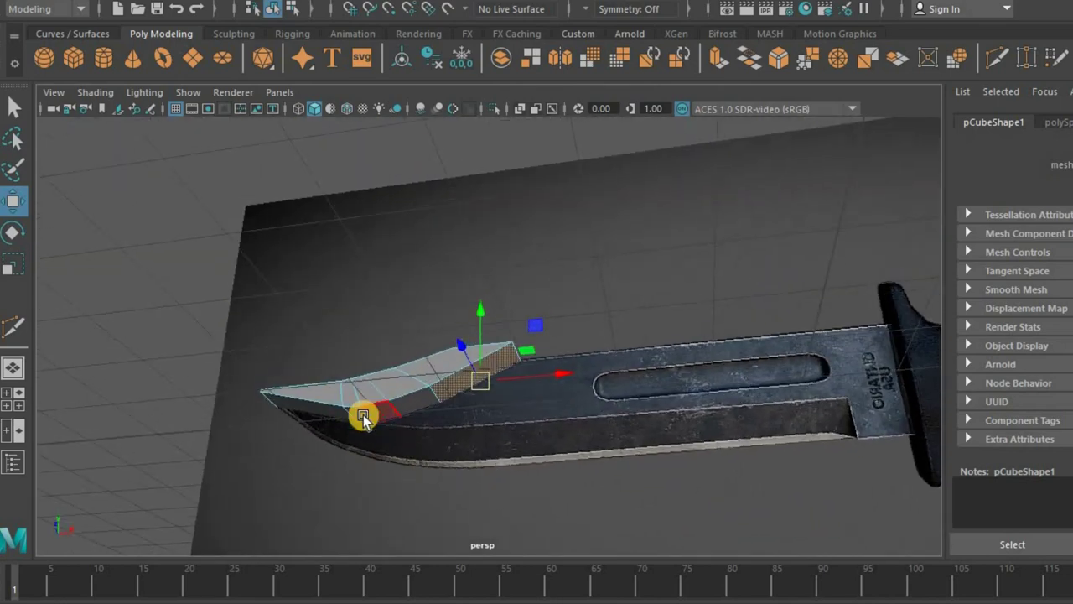
key("space")
key("space")
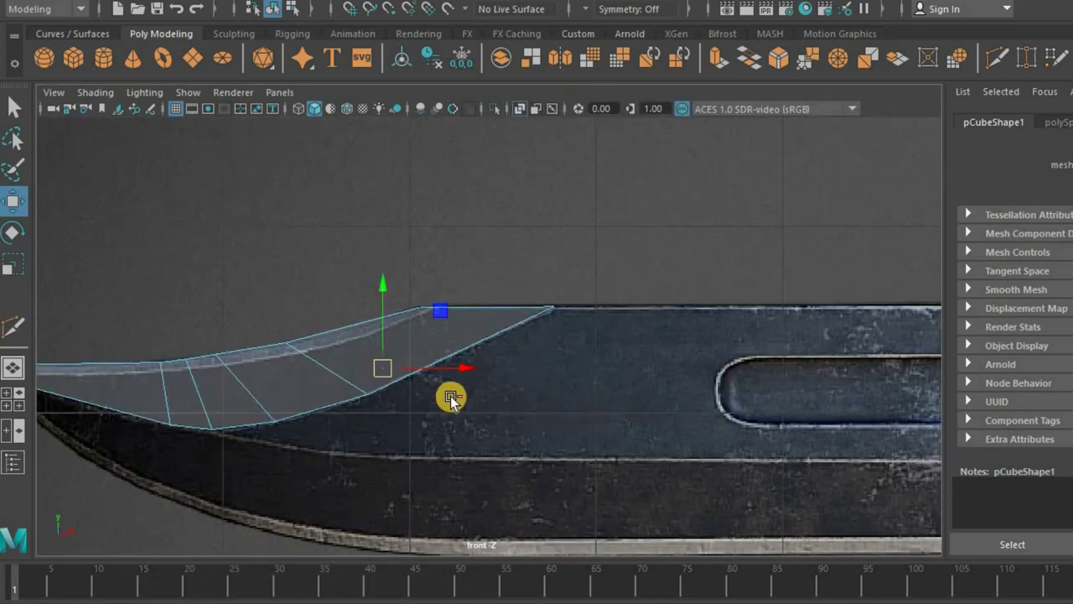
- Extrude the end faces and stretch them back along the blade to the guard
key("ctrl+e")
scroll(390, 415, "down", 5)
scroll(294, 417, "up", 3)
scroll(295, 416, "up", 2)
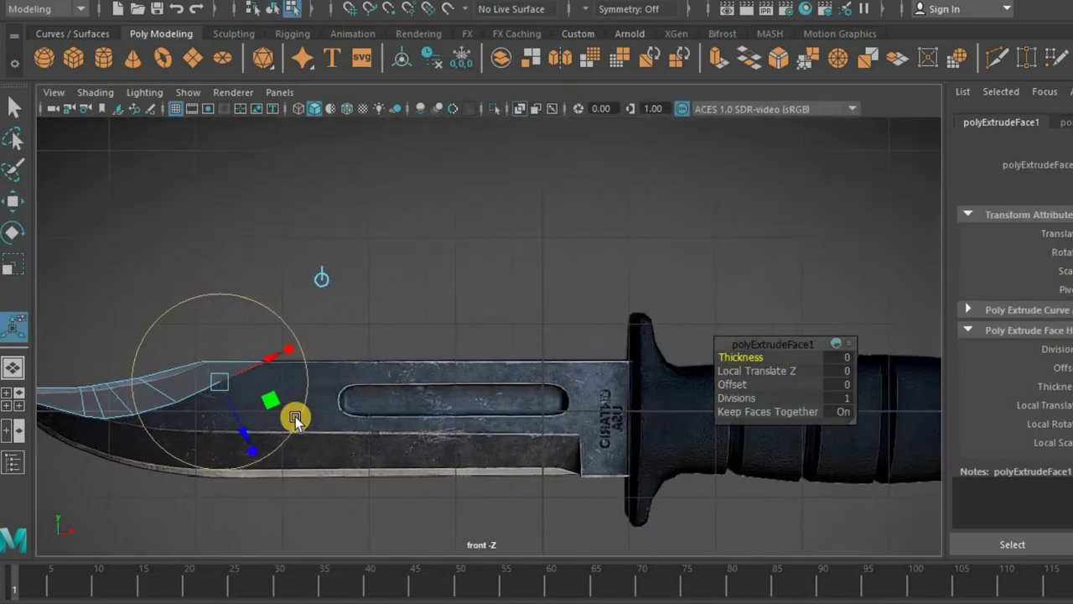
key("w")
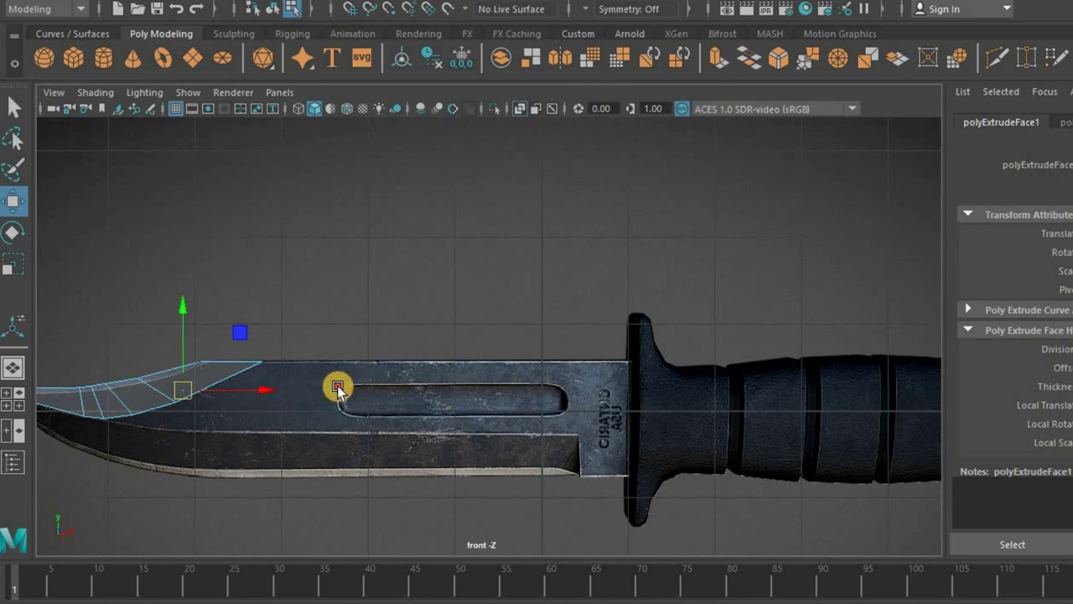
middle_click_drag(337, 388, 606, 389)
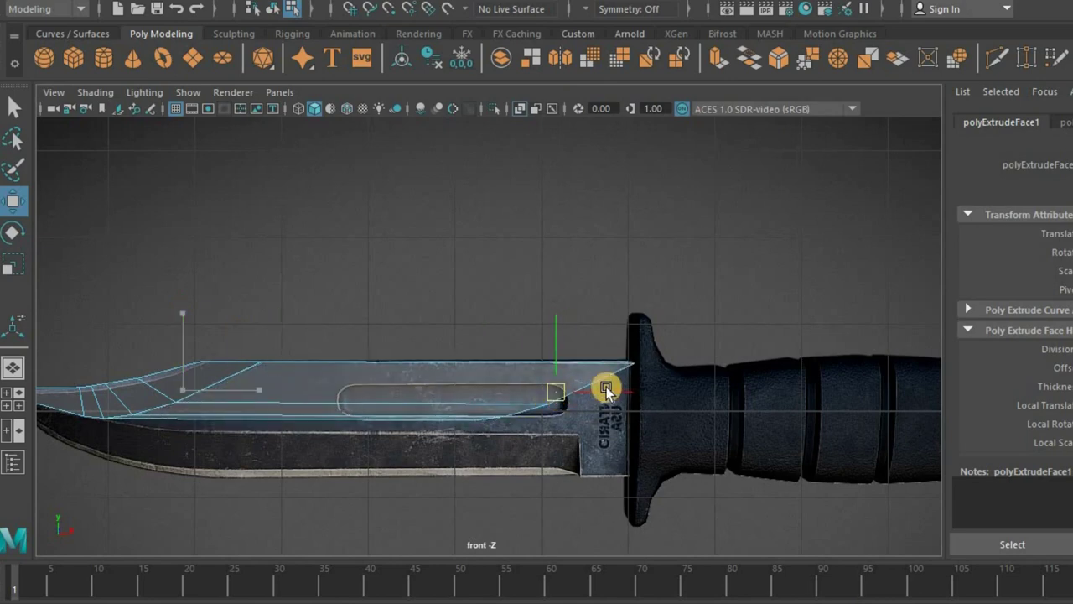
key("r")
scroll(570, 419, "up", 2)
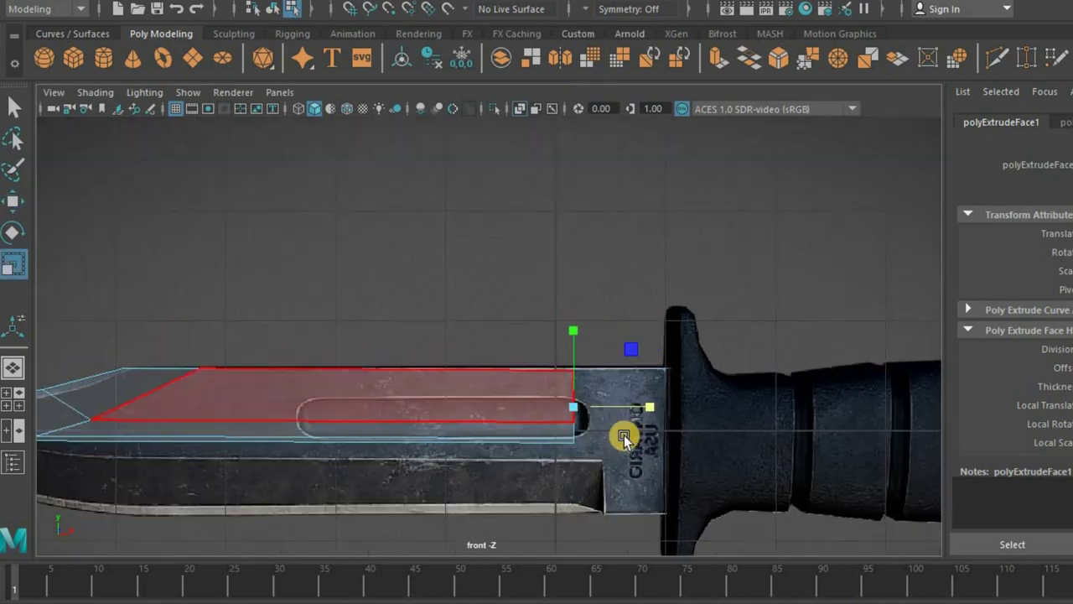
scroll(654, 469, "up", 2)
key("w")
middle_click_drag(877, 486, 906, 491)
- Inspect the extended blade and the slot cylinder near the guard
scroll(637, 251, "down", 4)
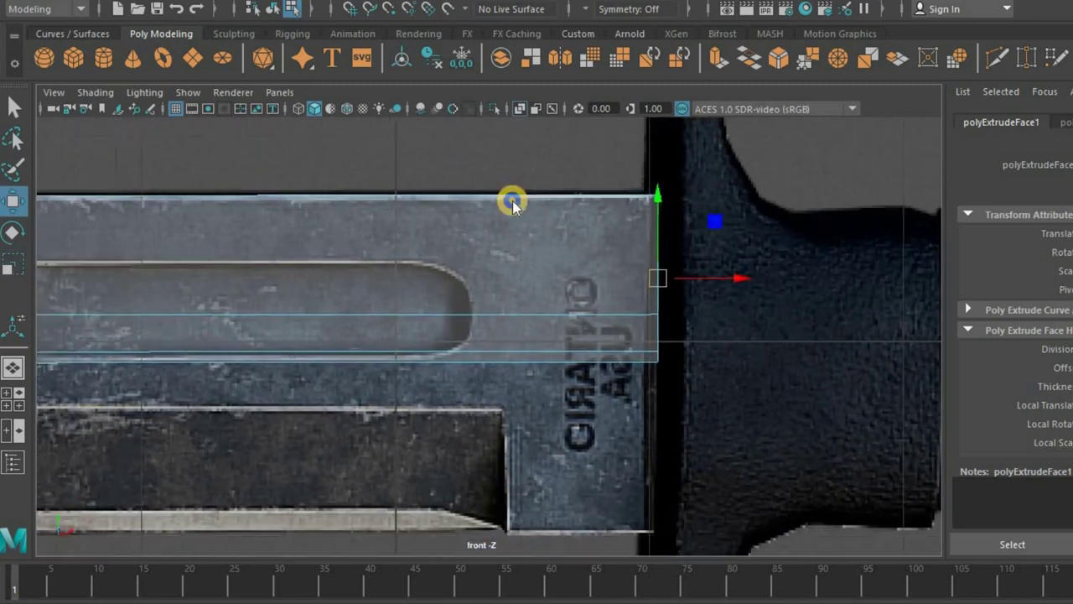
scroll(684, 310, "up", 3)
middle_click_drag(198, 250, 528, 255, "alt")
middle_click_drag(100, 272, 355, 283, "alt")
middle_click_drag(50, 277, 541, 281, "alt")
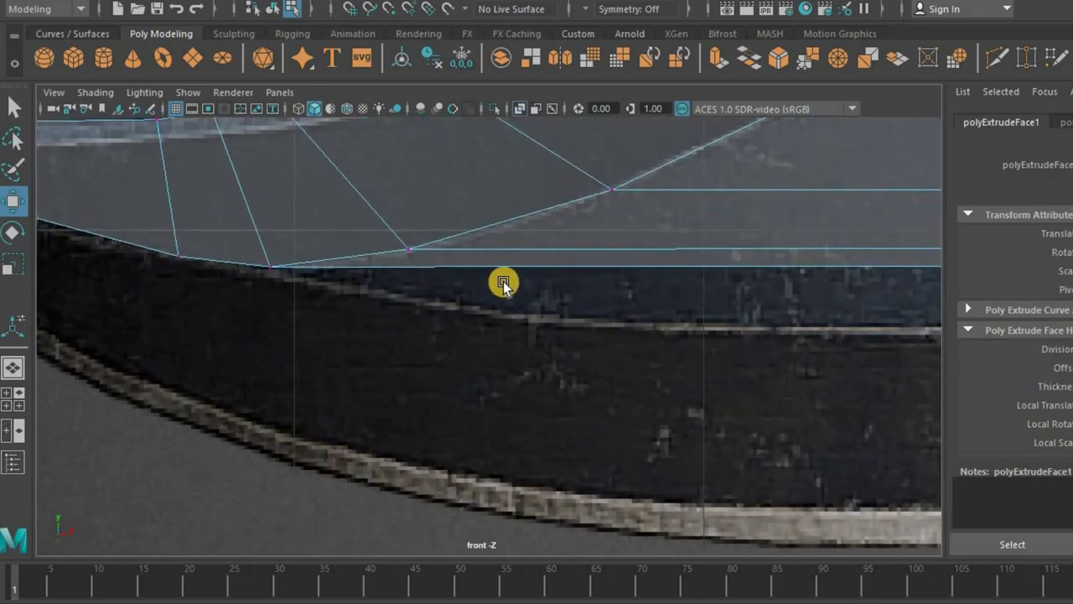
scroll(403, 346, "down", 4)
scroll(498, 311, "down", 2)
scroll(357, 246, "up", 5)
scroll(553, 282, "up", 3)
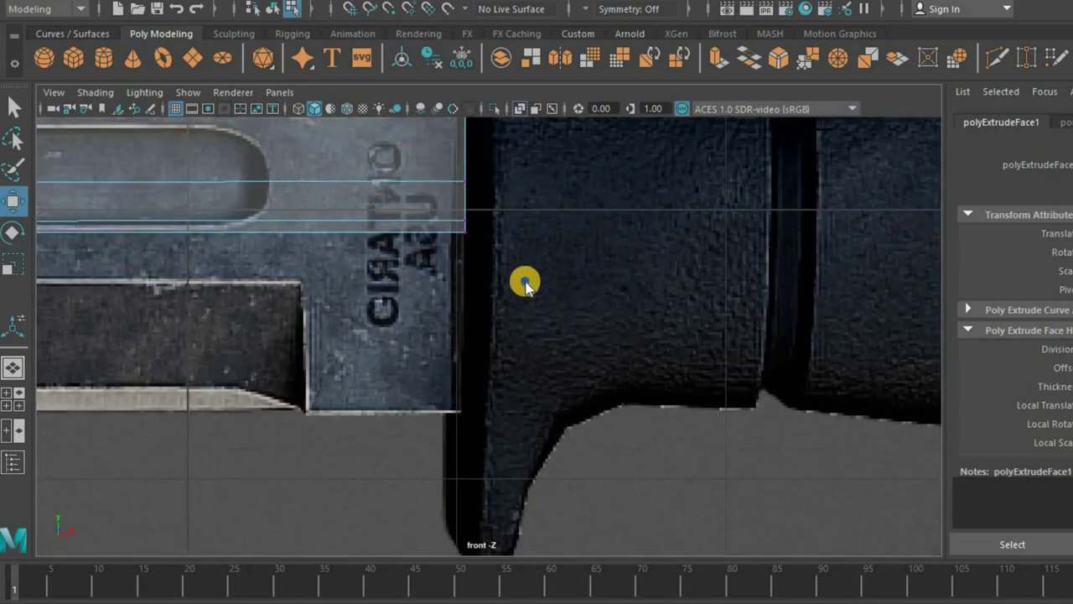
middle_click_drag(152, 71, 391, 297, "alt")
left_click(408, 297)
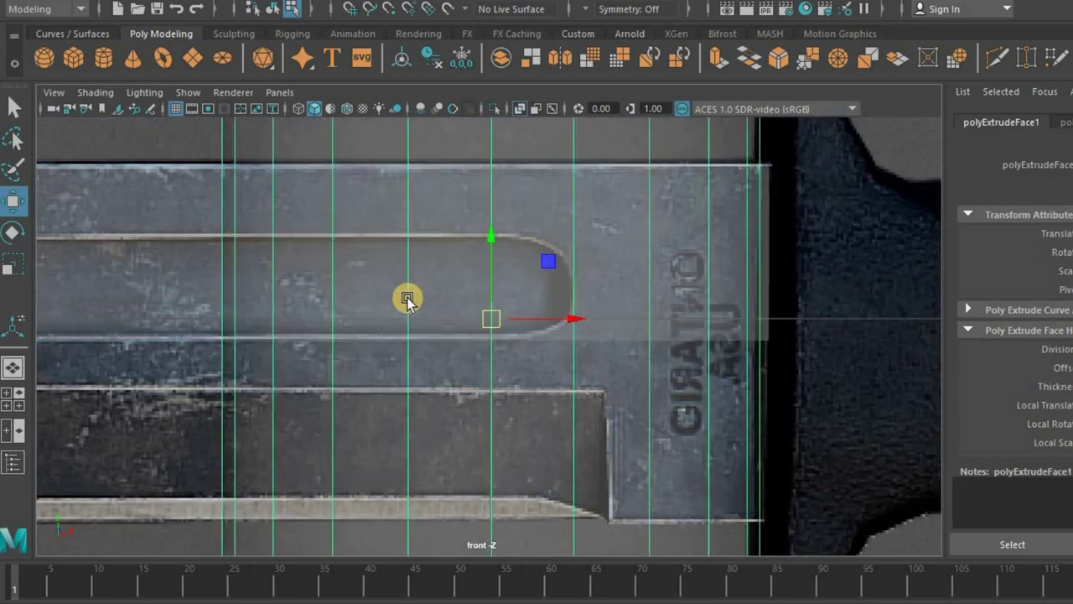
left_click(449, 255)
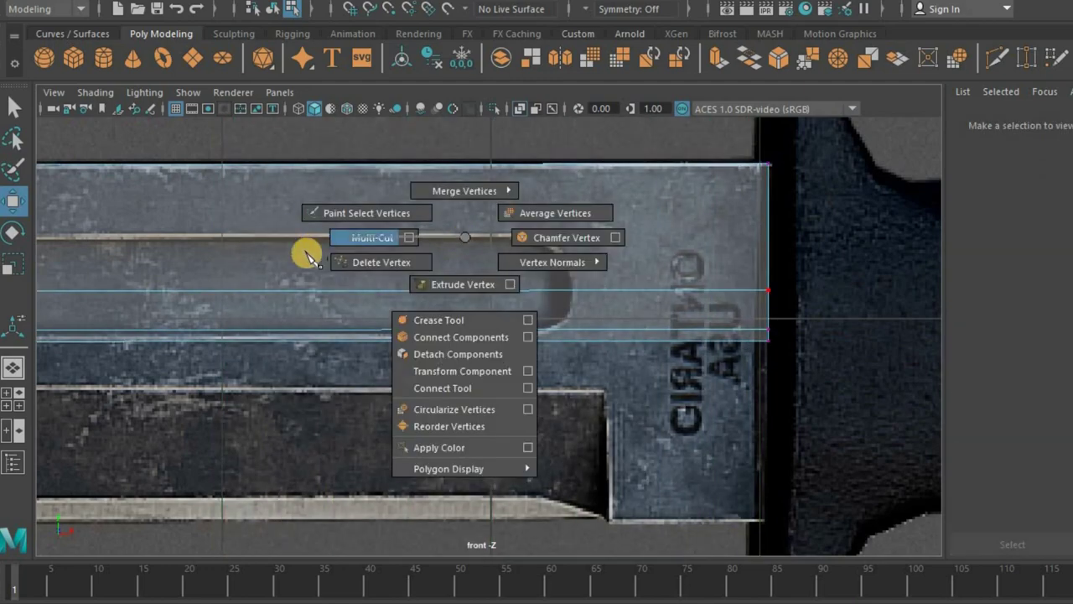
- Multi-Cut a lengthwise edge along the blade toward the slot
right_click_drag(294, 233, 363, 236, "shift")
scroll(271, 328, "down", 5)
scroll(450, 353, "up", 2)
middle_click_drag(450, 354, 515, 352, "alt")
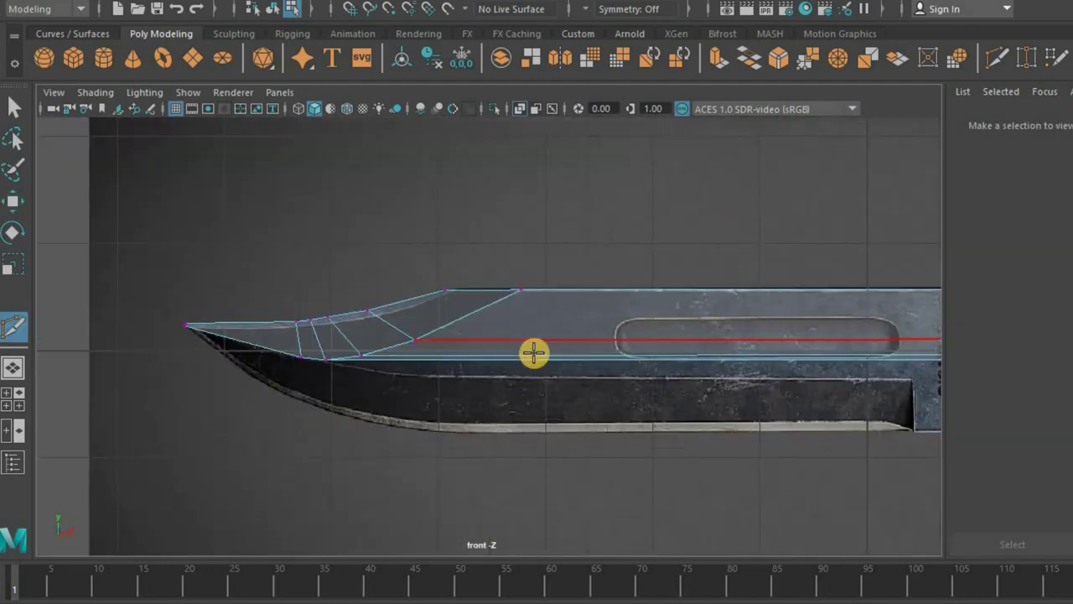
scroll(539, 352, "up", 2)
left_click(692, 374)
left_click(868, 261)
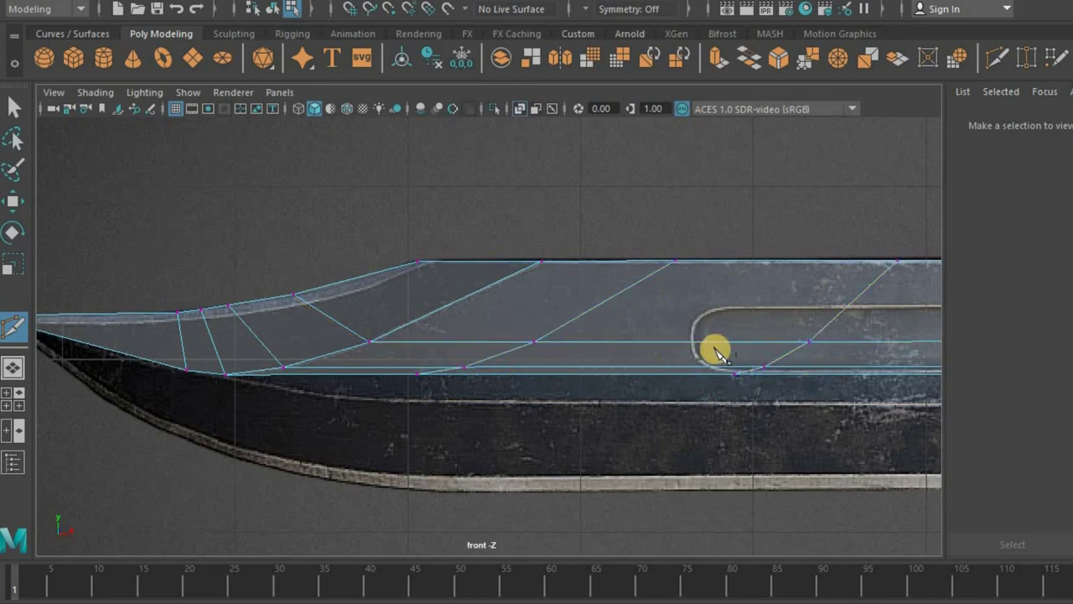
key("Return")
- Add the diagonal cuts back toward the guard, then return to vertex selection
middle_click_drag(973, 361, 742, 362, "alt")
key("Return")
scroll(244, 391, "down", 4)
scroll(232, 218, "up", 2)
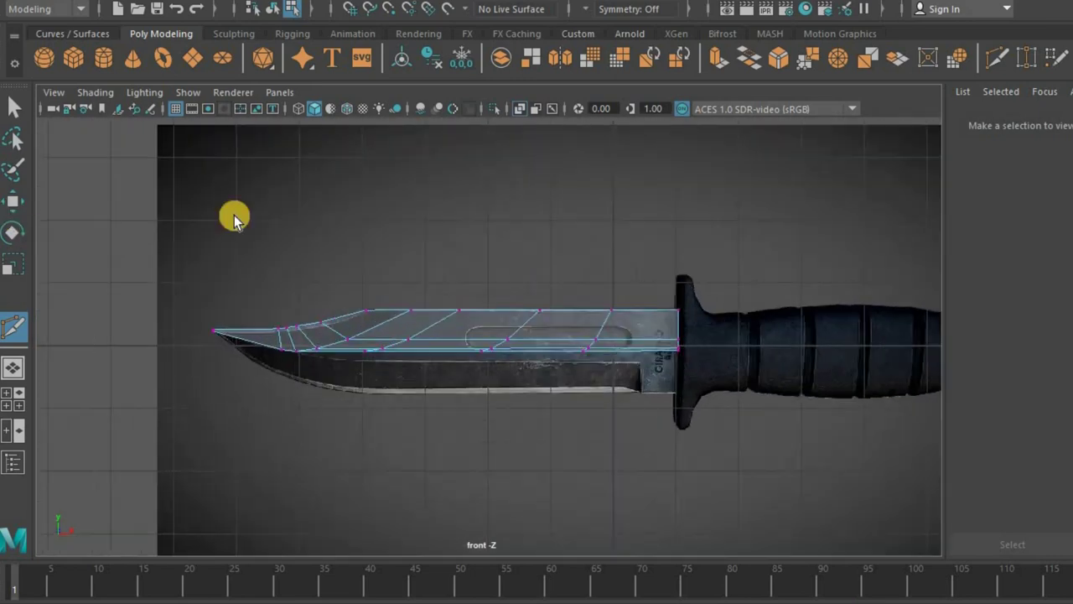
scroll(569, 168, "up", 2)
left_click(10, 109)
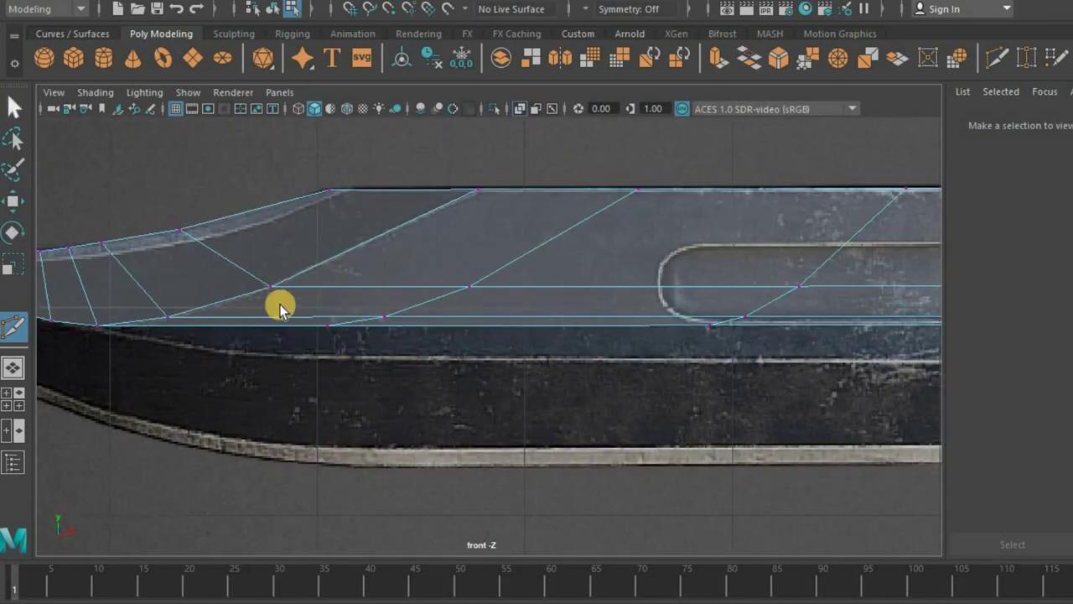
key("q")
right_click_drag(279, 308, 293, 308, "alt")
left_click(286, 294)
- Move the blade vertex down and left onto the bevel line near the tip
key("w")
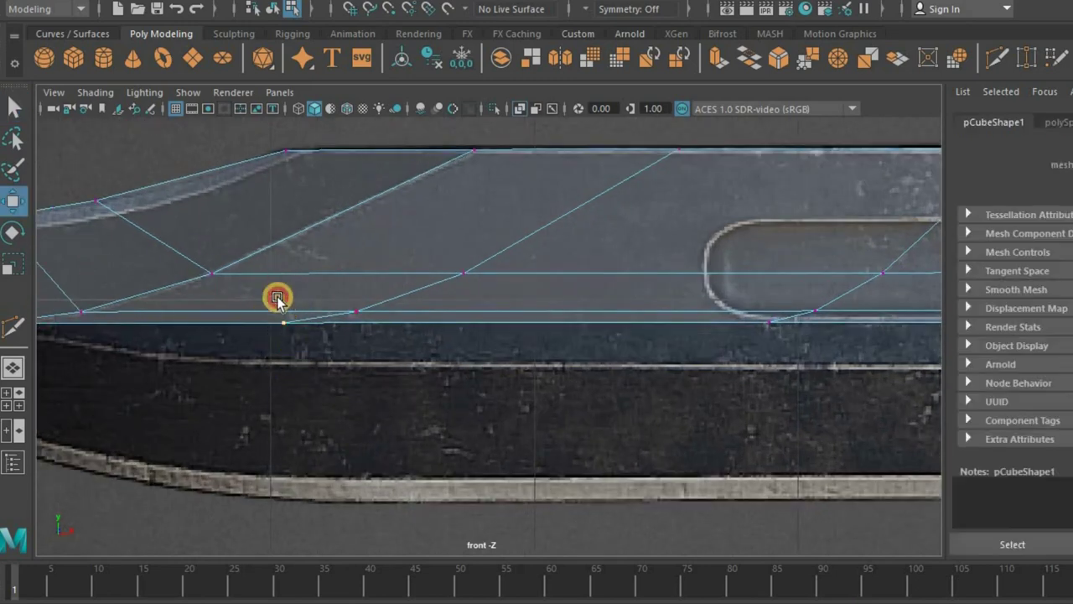
left_click_drag(265, 325, 426, 352)
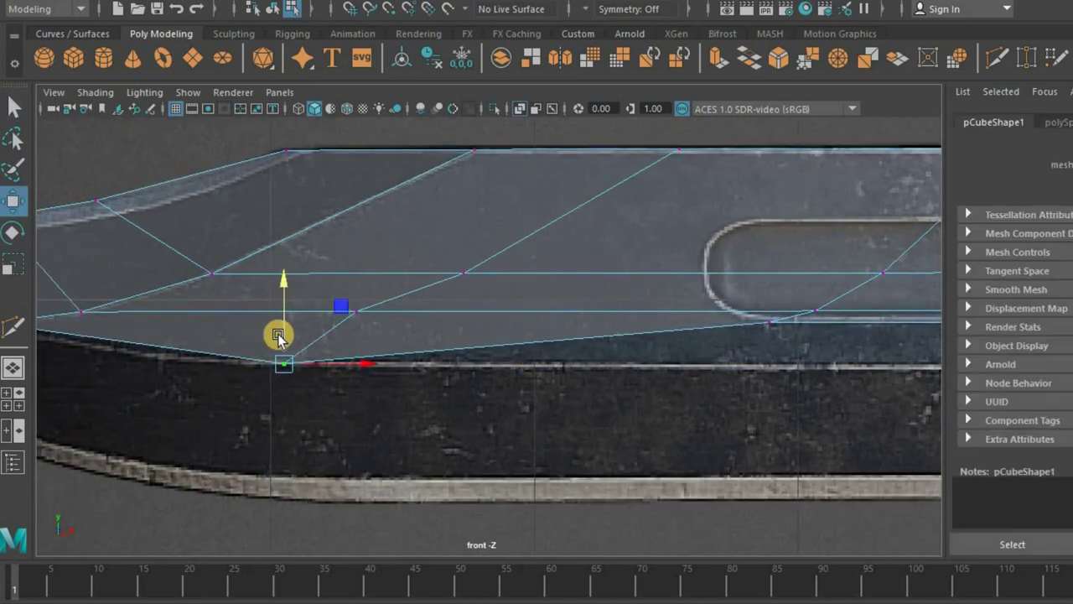
middle_click_drag(278, 335, 208, 323, "alt")
right_click_drag(208, 322, 214, 318, "alt")
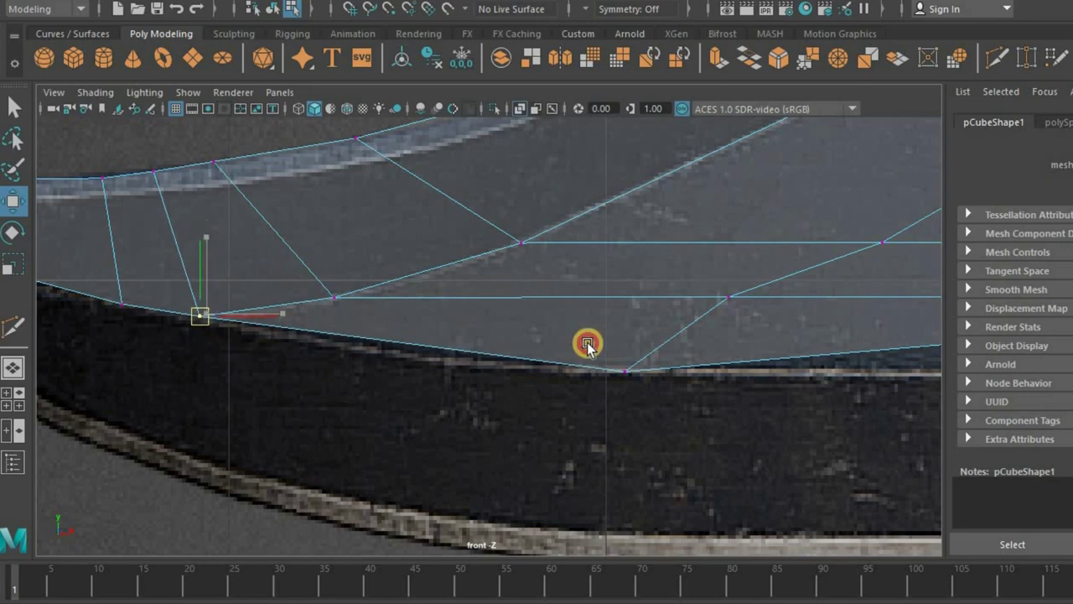
middle_click_drag(616, 337, 185, 318, "alt")
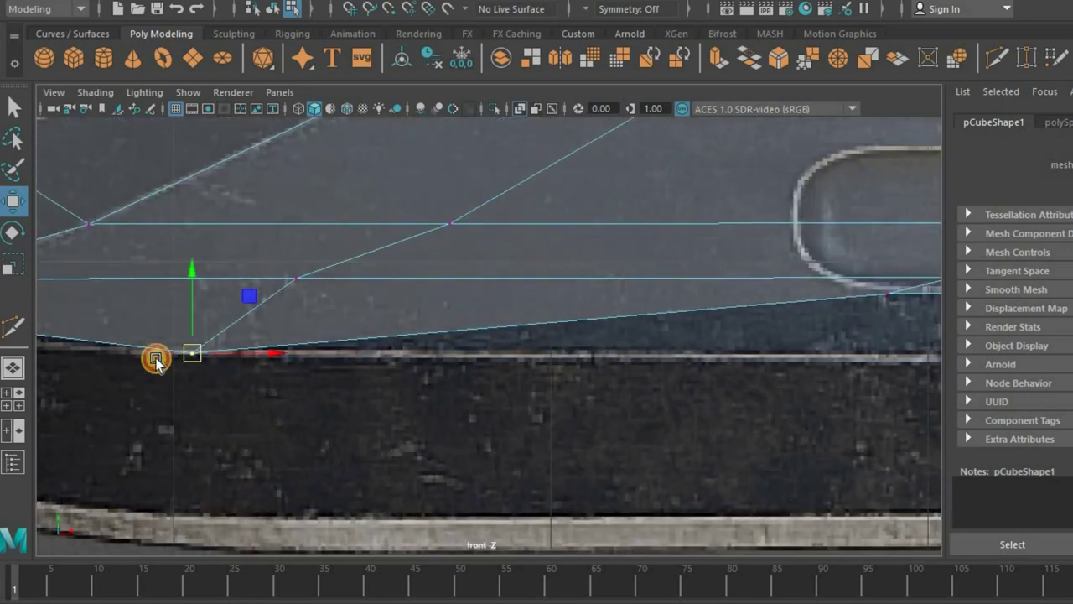
middle_click_drag(123, 352, 129, 348)
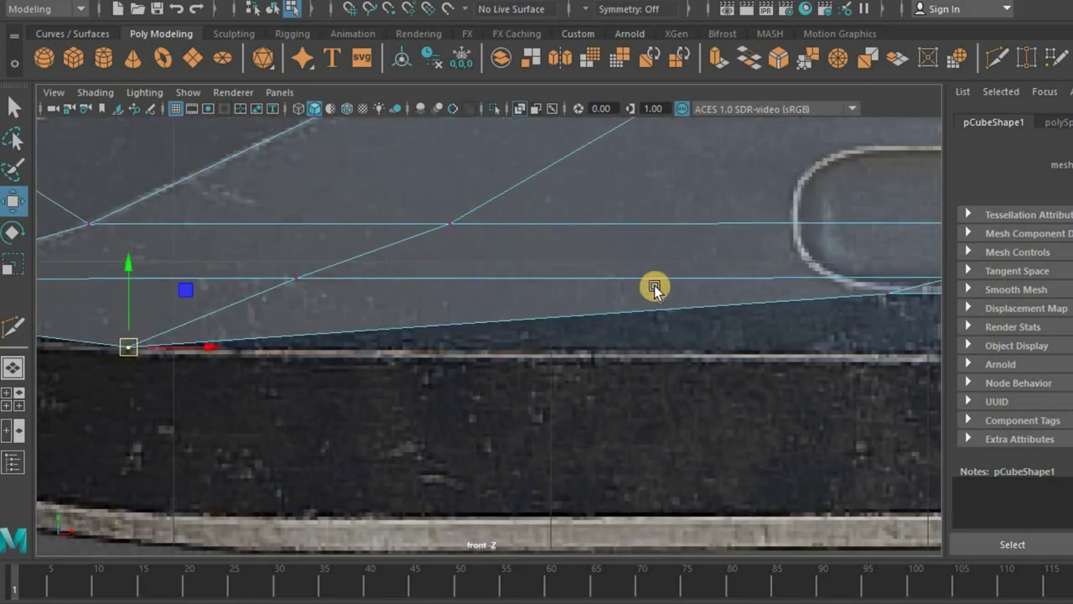
- Snap blade vertices onto the reference's lower edge and flatten the corner by the guard
middle_click_drag(655, 287, 658, 333, "alt")
middle_click_drag(503, 375, 525, 367)
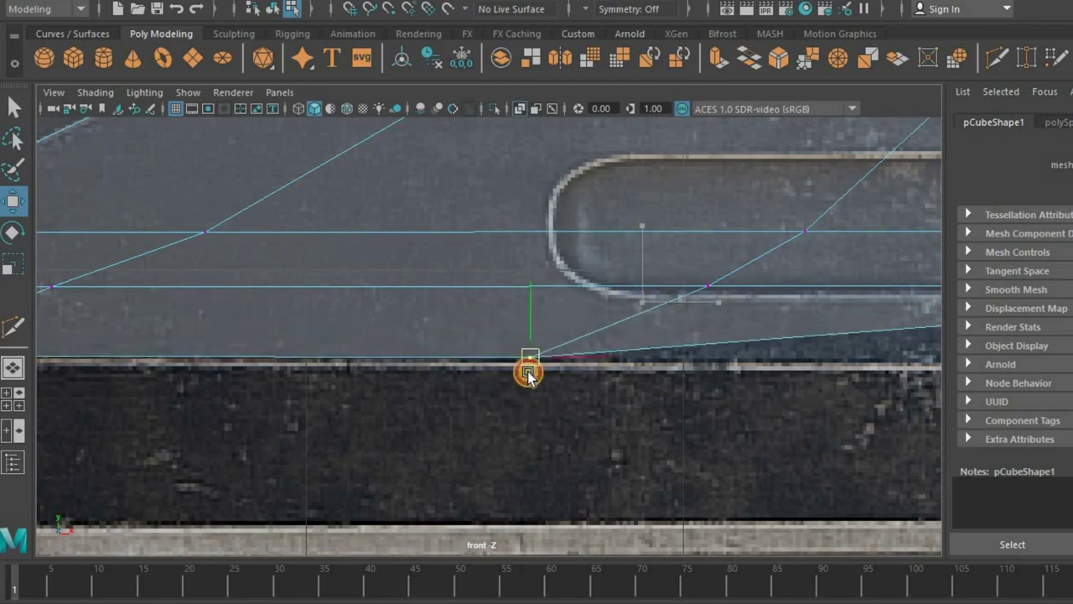
mouse_move(702, 328)
middle_mouse_down("alt")
mouse_move(468, 280)
mouse_move(511, 301)
middle_mouse_up("alt")
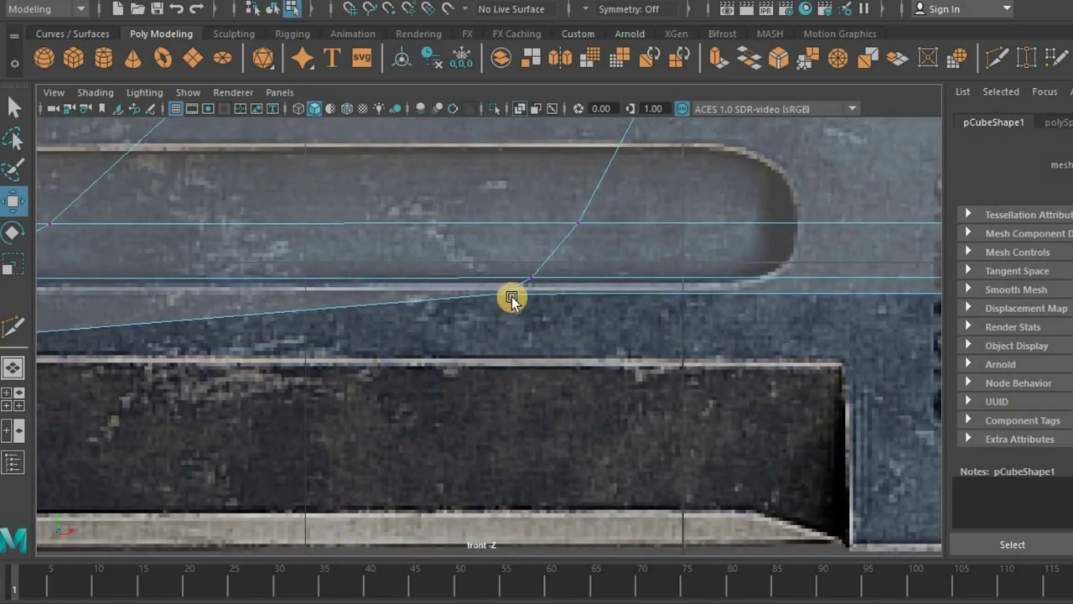
middle_click_drag(404, 357, 400, 359)
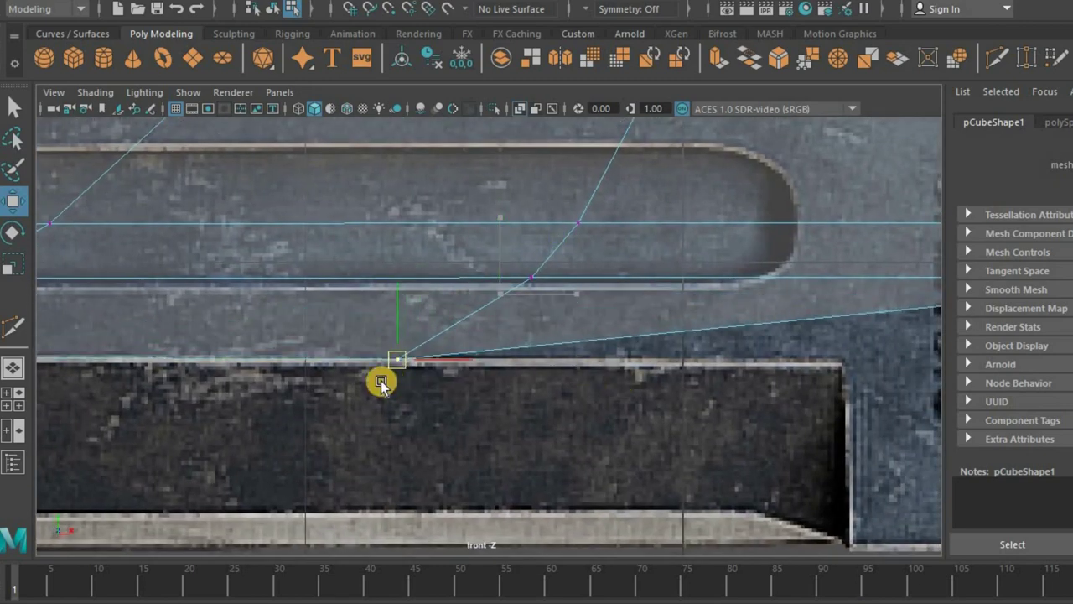
middle_click_drag(714, 305, 738, 335, "alt")
left_click(720, 310)
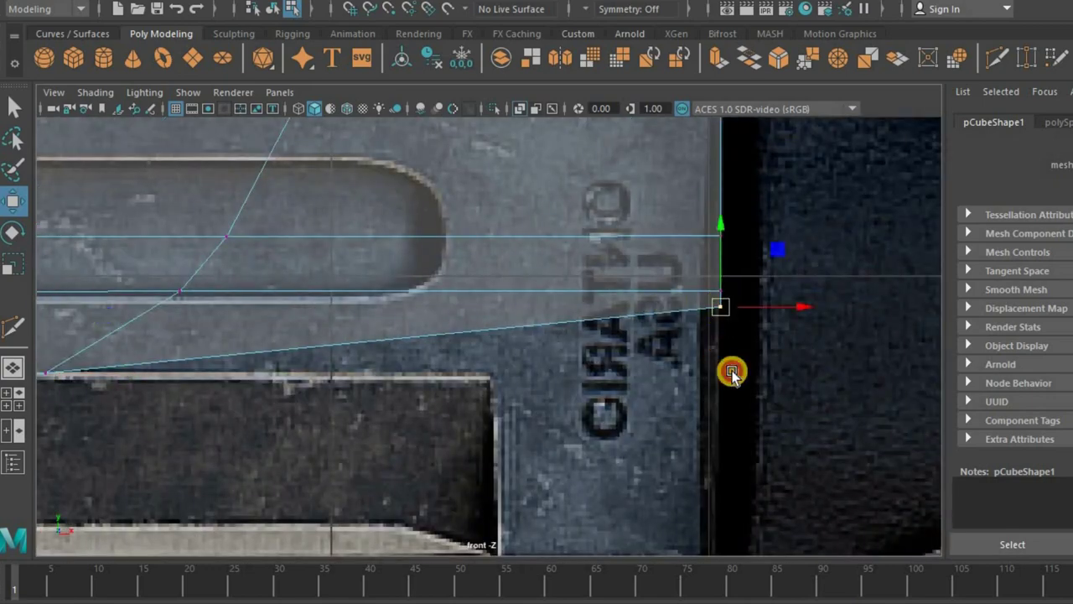
middle_click_drag(730, 372, 723, 372)
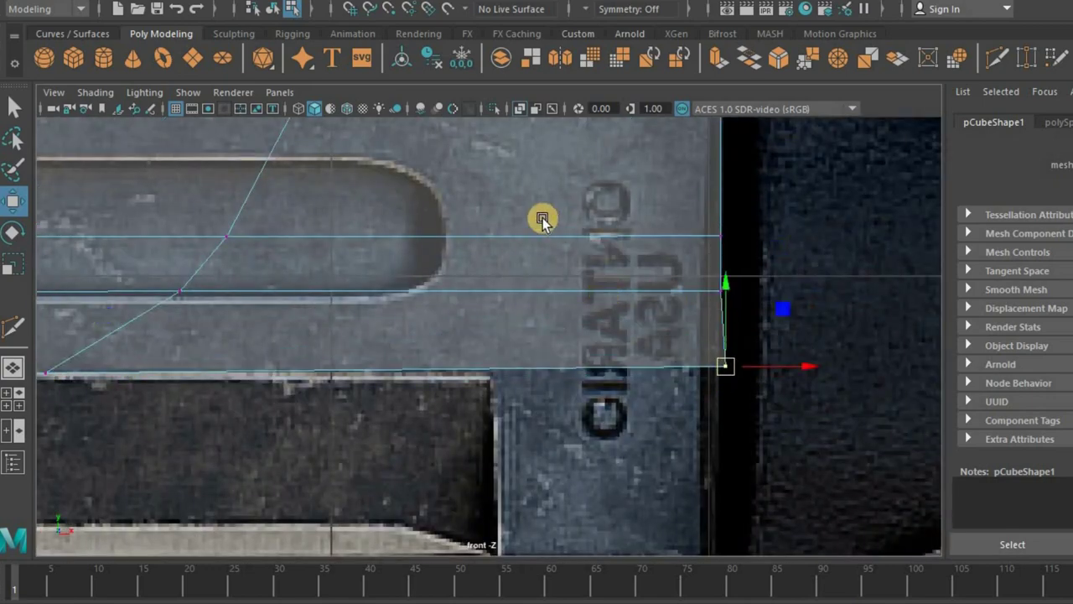
- Select the guard-end vertices, then insert a new edge loop across the blade
scroll(542, 220, "down", 5)
left_click_drag(605, 353, 630, 314)
key("e")
key("r")
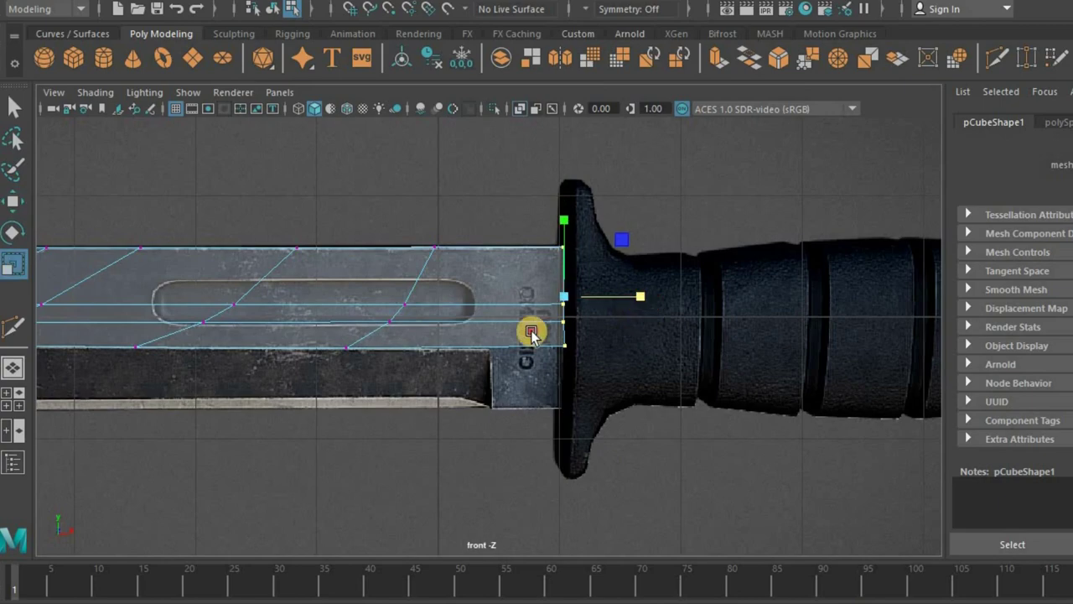
scroll(383, 307, "up", 3)
scroll(573, 324, "up", 2)
scroll(319, 293, "up", 3)
scroll(395, 282, "up", 2)
left_click(335, 289, "ctrl")
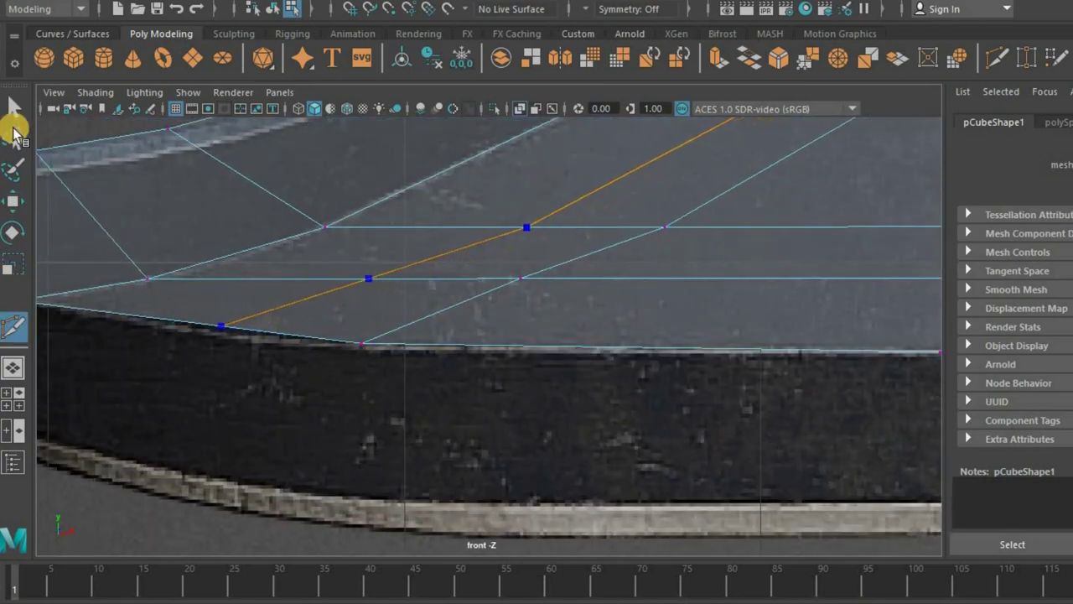
- Move the blade's tip vertex onto the reference knife's point
key("q")
scroll(302, 393, "up", 1)
scroll(237, 335, "up", 2)
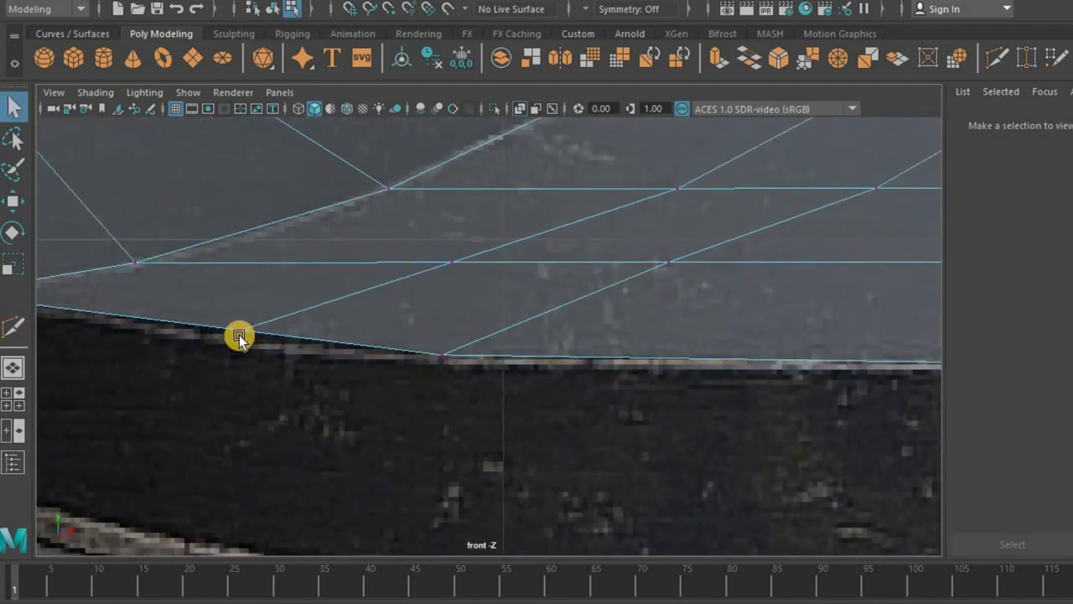
key("w")
left_click(227, 343)
scroll(369, 352, "down", 1)
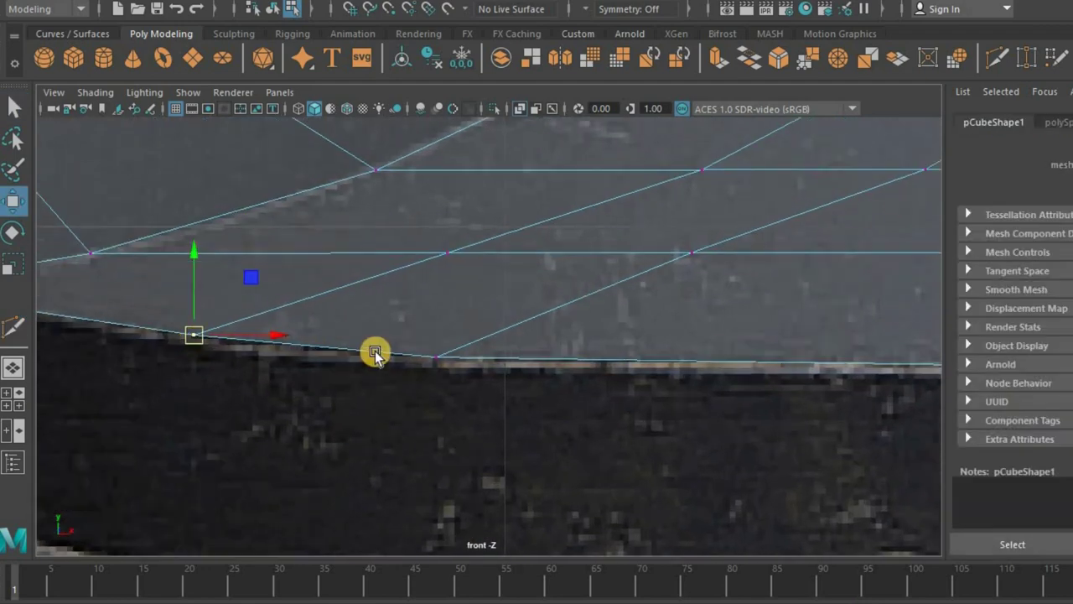
scroll(374, 352, "down", 3)
scroll(300, 349, "up", 2)
scroll(301, 350, "up", 2)
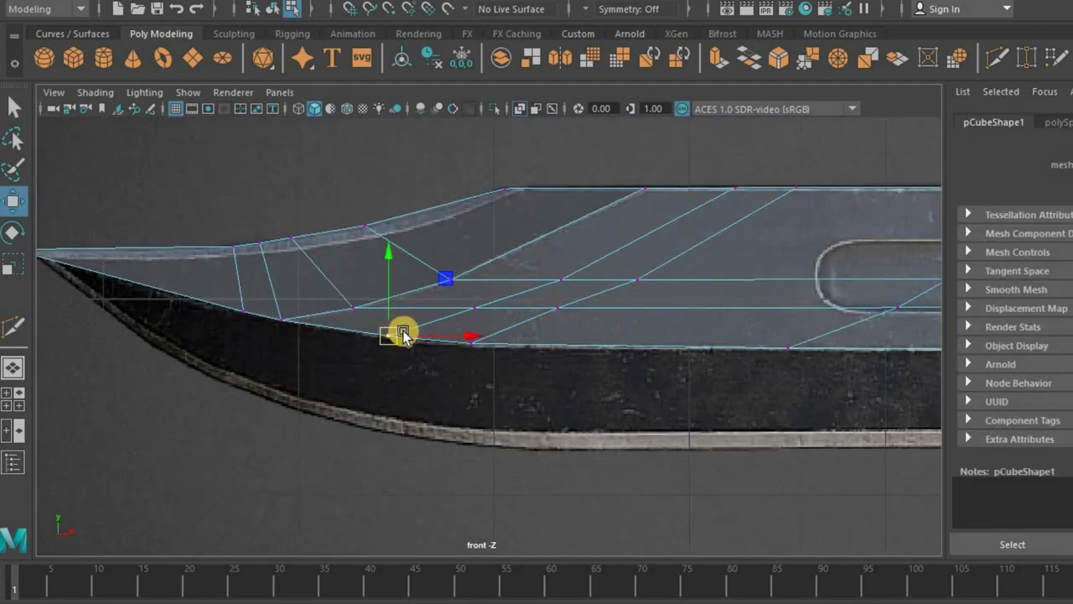
scroll(338, 342, "down", 1)
scroll(541, 361, "down", 1)
scroll(651, 342, "up", 3)
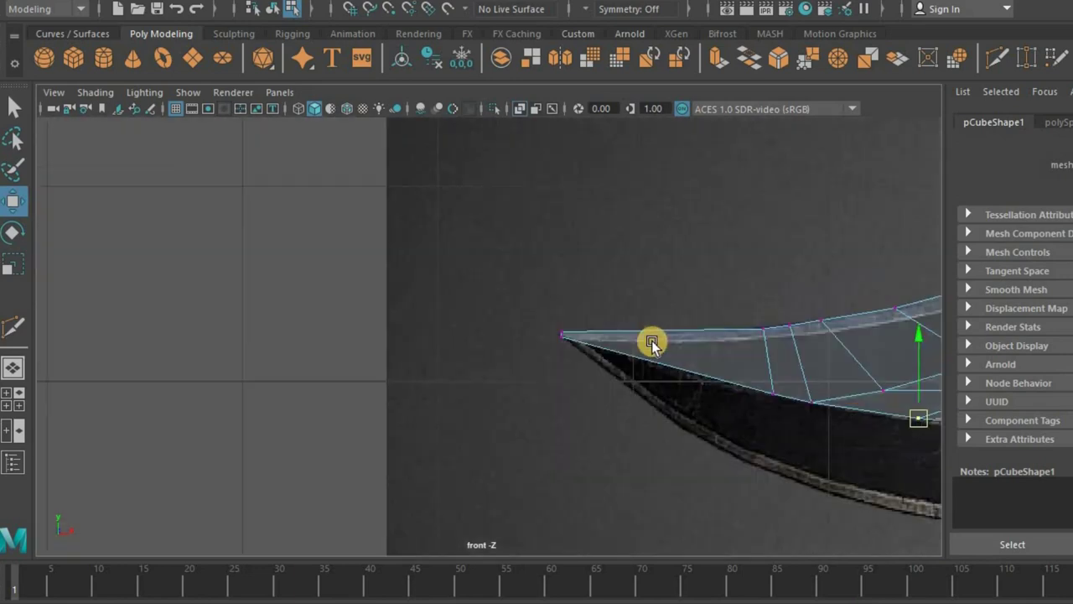
scroll(312, 287, "up", 2)
scroll(298, 264, "up", 2)
scroll(325, 275, "up", 1)
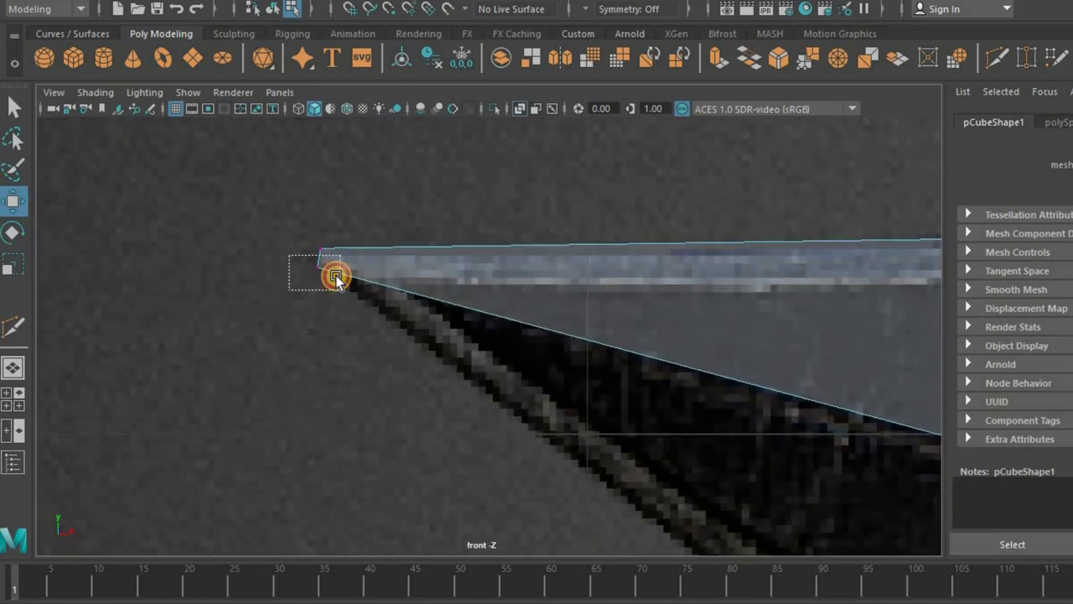
left_click_drag(332, 273, 340, 260)
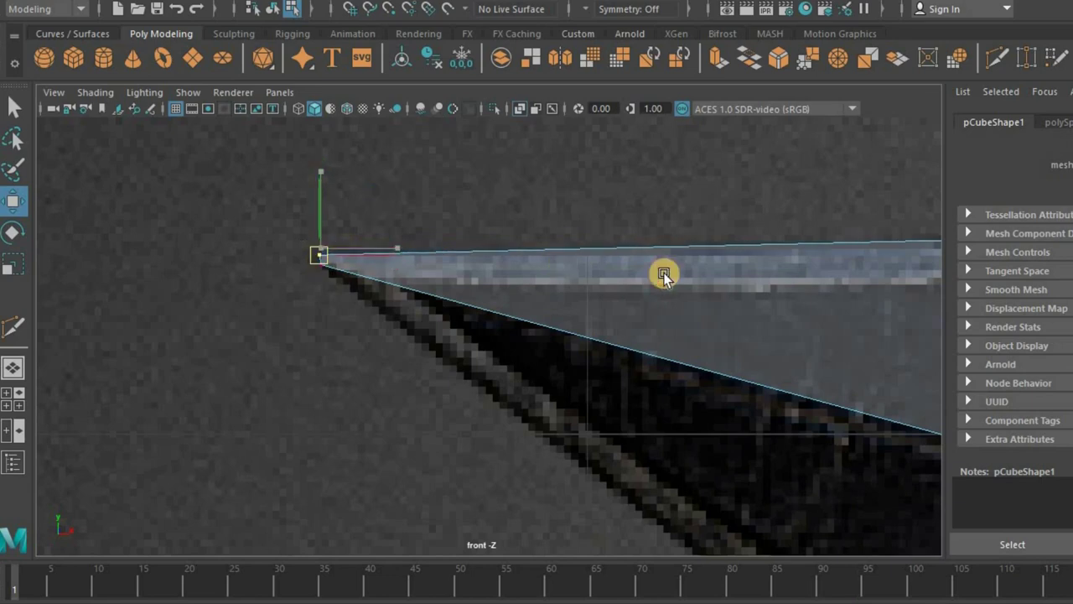
- Switch to the perspective view and orbit to see the blade's side
middle_click_drag(886, 218, 619, 221, "alt")
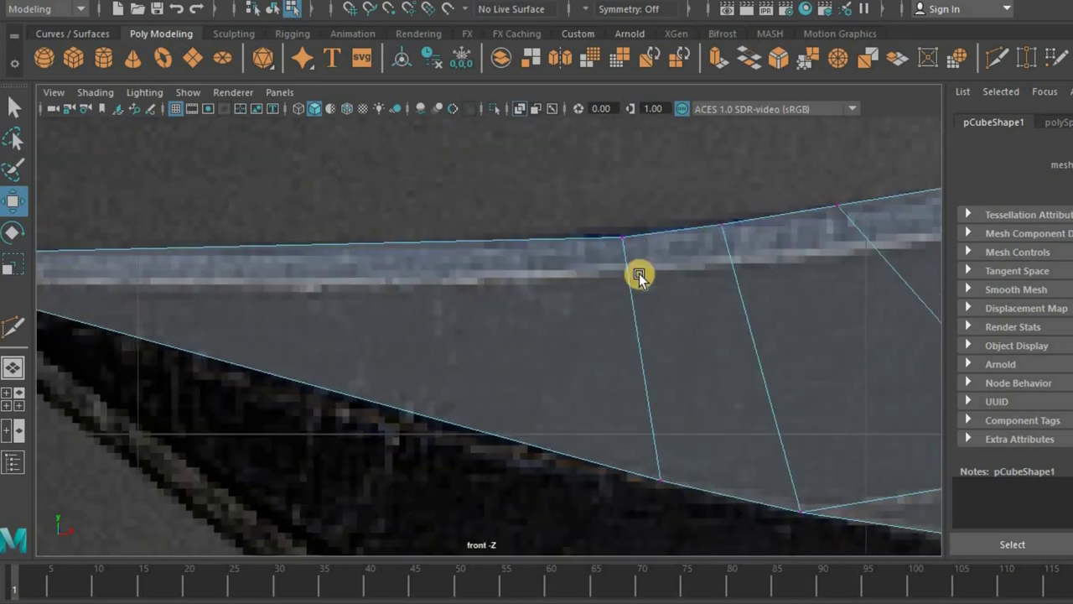
scroll(640, 273, "down", 3)
scroll(568, 355, "down", 2)
scroll(531, 357, "down", 1)
scroll(531, 356, "up", 1)
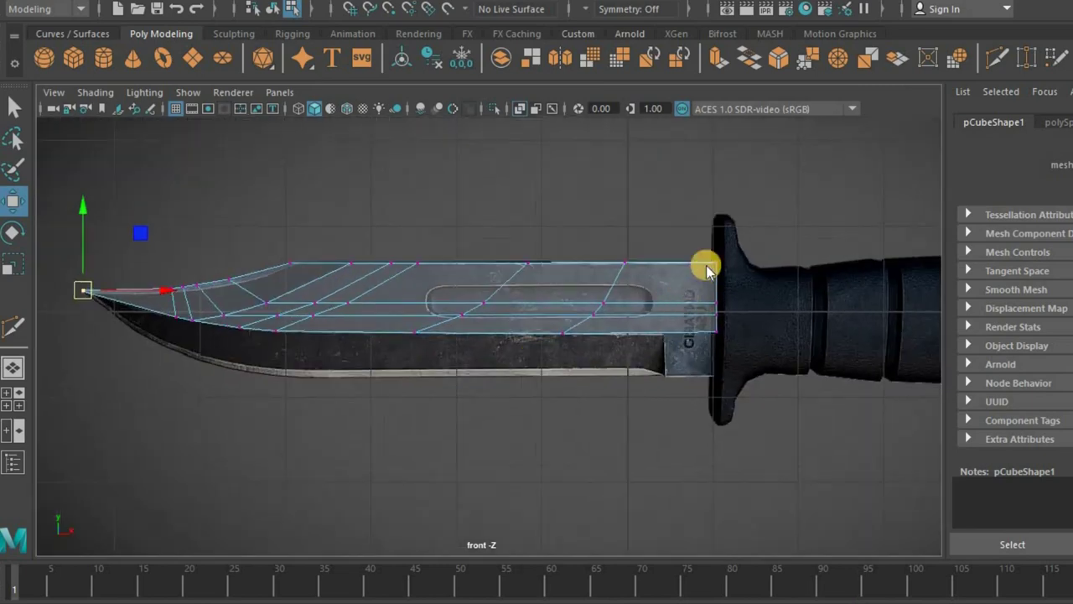
key("space")
key("space")
mouse_move(395, 303)
left_mouse_down("alt")
mouse_move(372, 377)
mouse_move(297, 379)
left_mouse_up("alt")
- Try selecting the strip of blade faces, then clear the selection
left_click(276, 361)
middle_click_drag(619, 327, 618, 324, "alt")
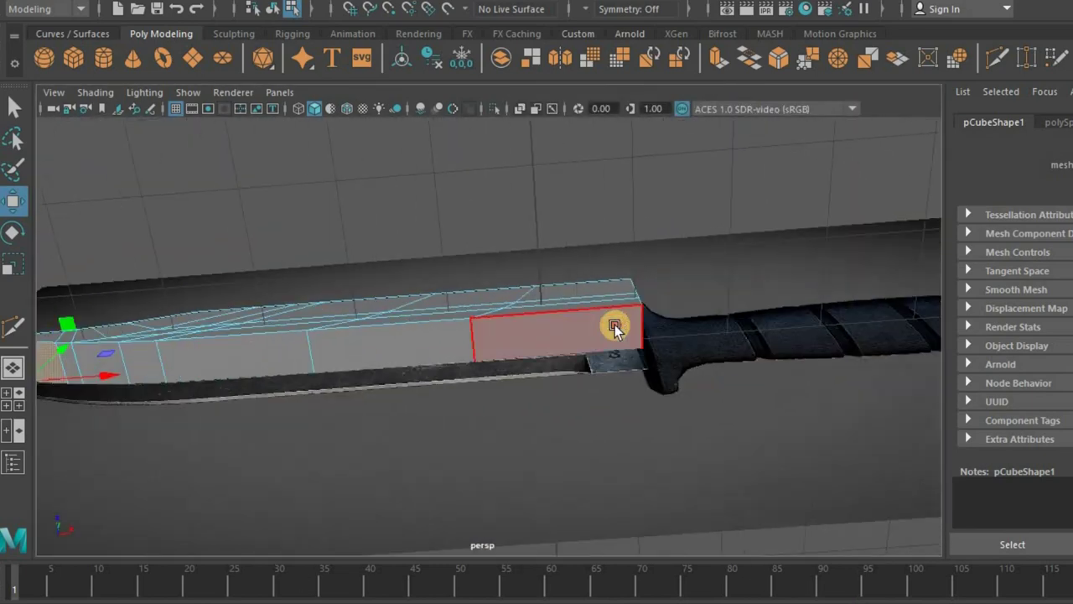
double_click(532, 336, "shift")
right_click_drag(587, 300, 587, 302, "shift")
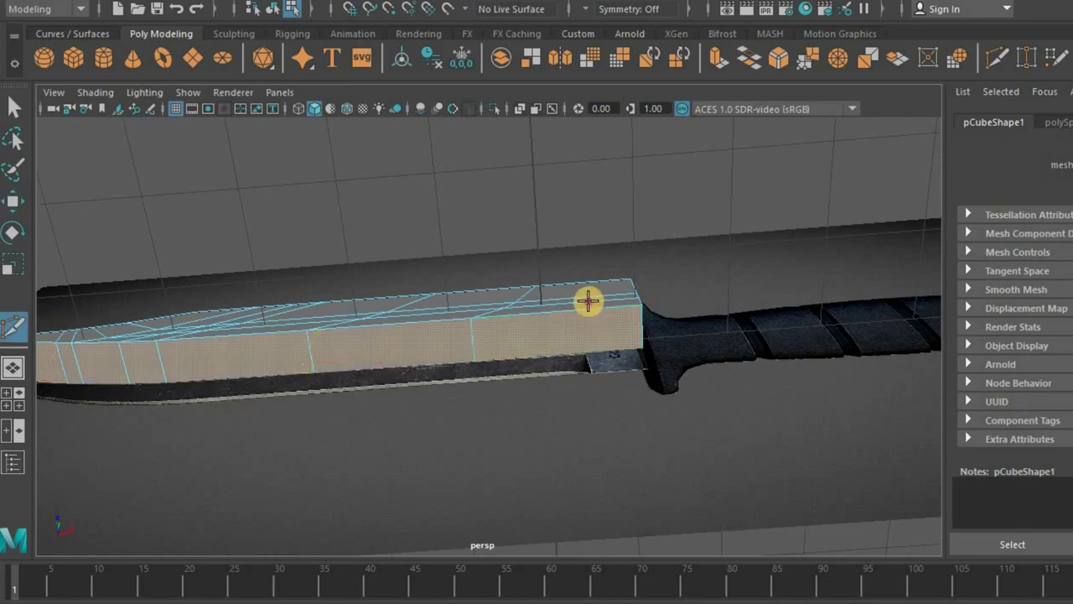
left_click(473, 369)
left_click_drag(395, 343, 211, 307, "alt")
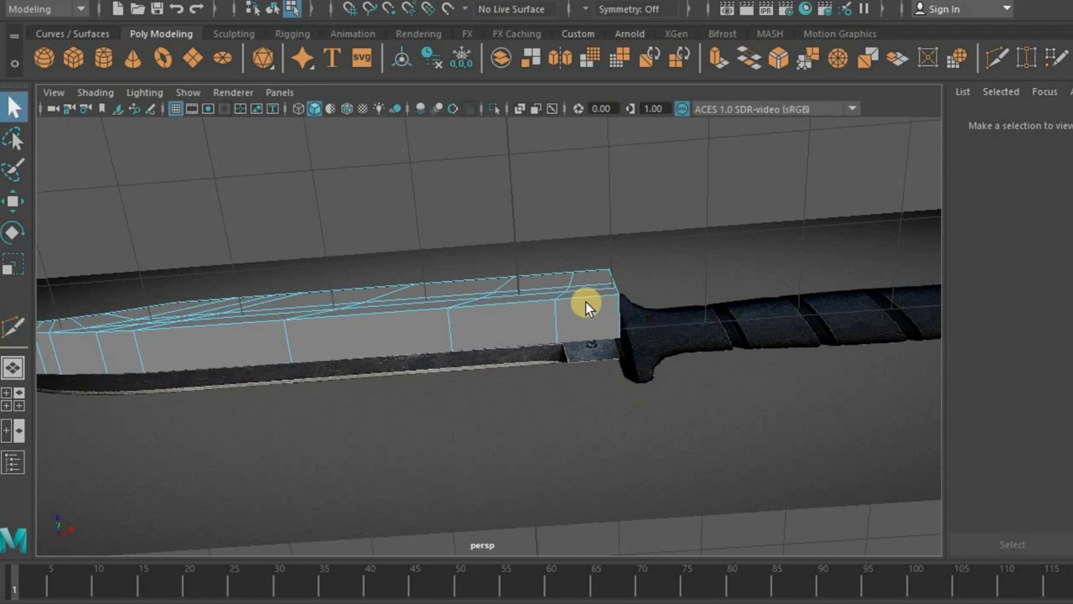
key("q")
- Extrude the face loop running along the blade's side with Ctrl+E
middle_click_drag(439, 397, 429, 386, "alt")
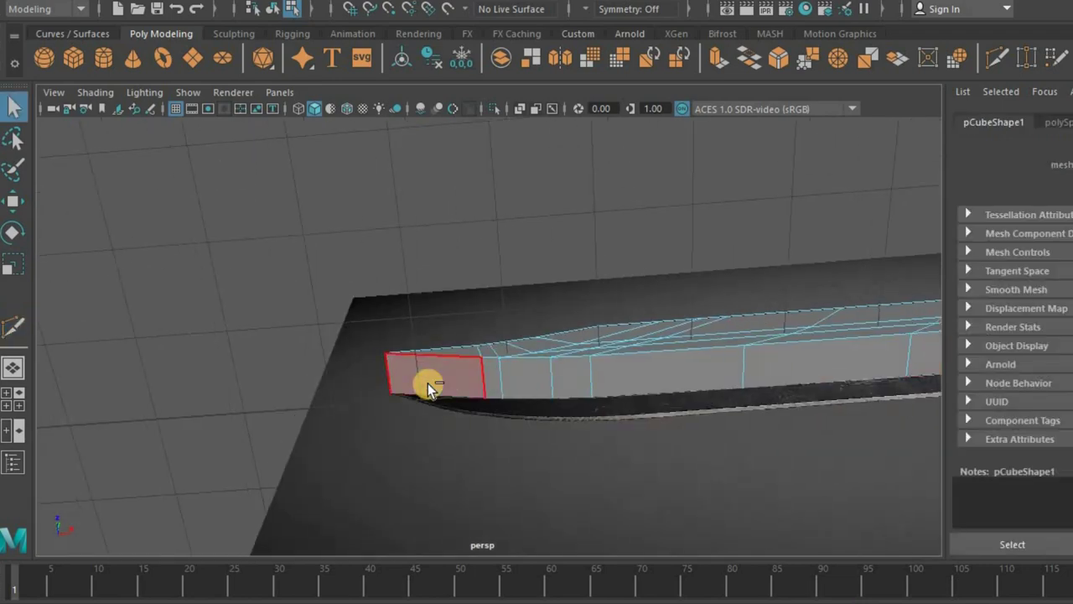
double_click(428, 387)
key("ctrl+e")
key("space")
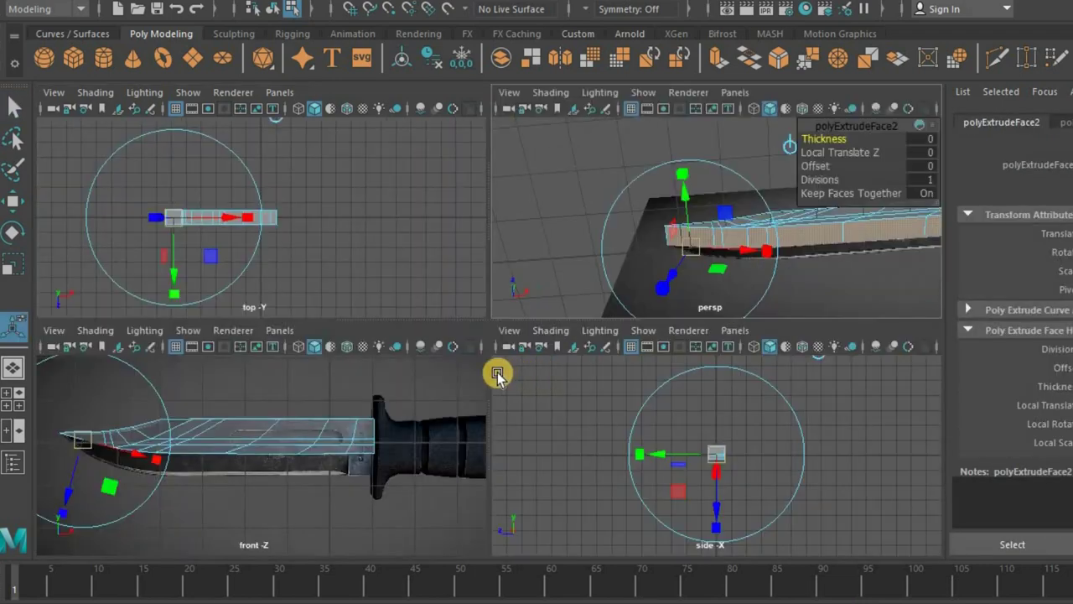
key("space")
key("w")
scroll(430, 316, "up", 1)
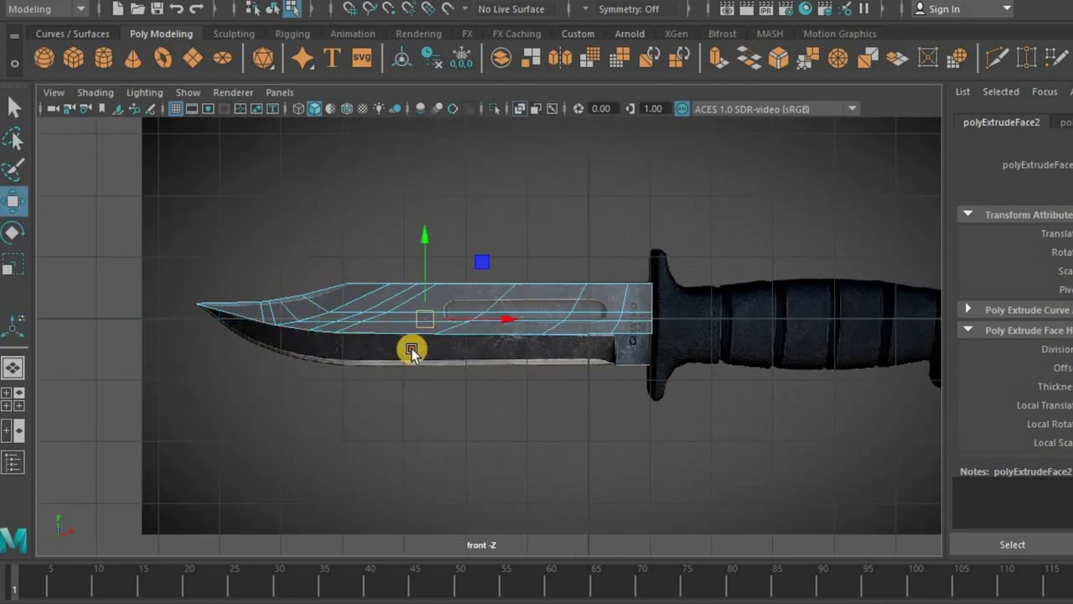
- In vertex mode, pull the lower blade vertex up toward the tip
scroll(403, 412, "up", 2)
scroll(287, 437, "up", 2)
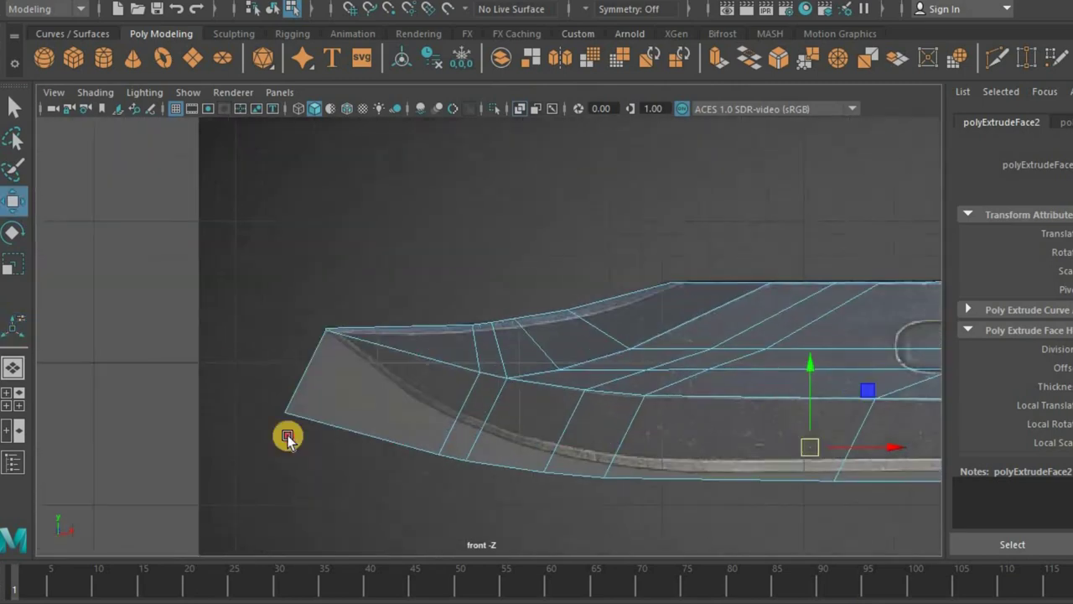
key("F9")
left_click(329, 331)
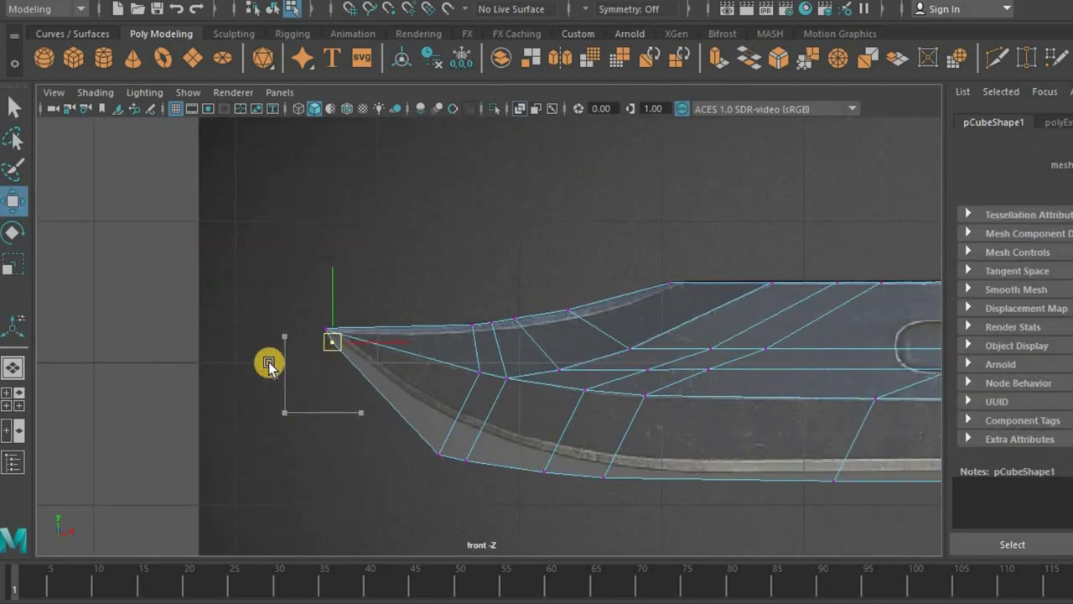
scroll(583, 355, "up", 2)
scroll(400, 319, "up", 2)
scroll(386, 378, "up", 2)
scroll(353, 319, "up", 1)
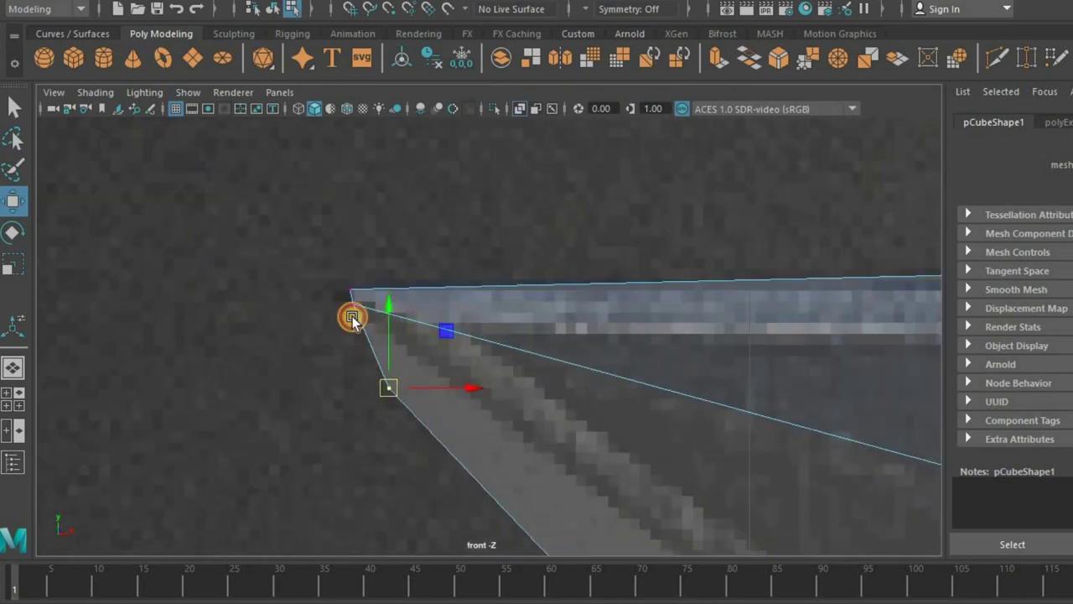
middle_click_drag(352, 319, 441, 372)
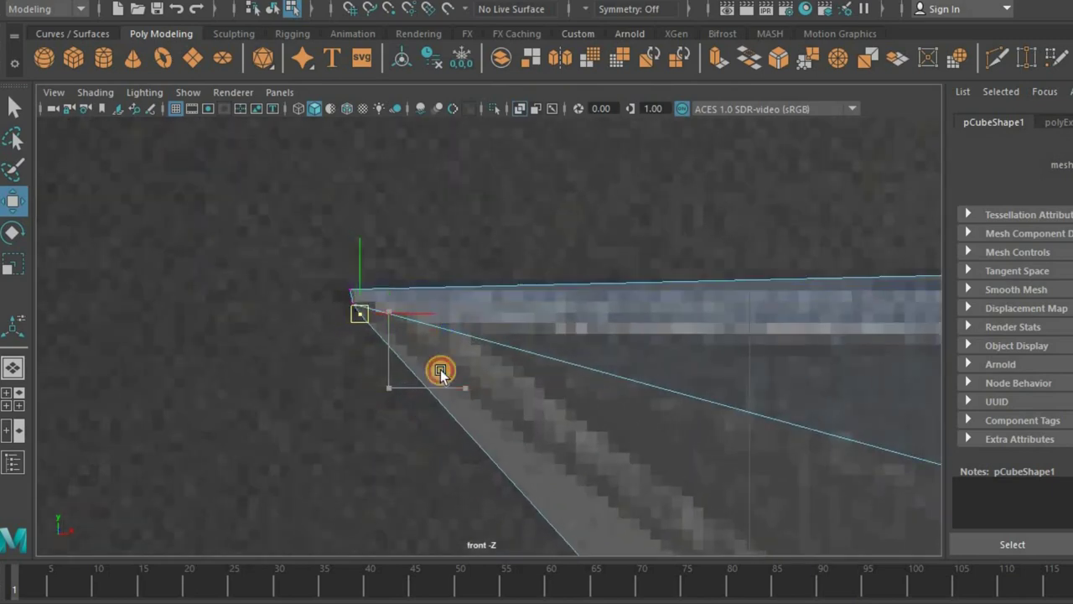
- Raise the lower vertices near the tip onto the reference edge
scroll(642, 428, "down", 2)
scroll(360, 378, "down", 5)
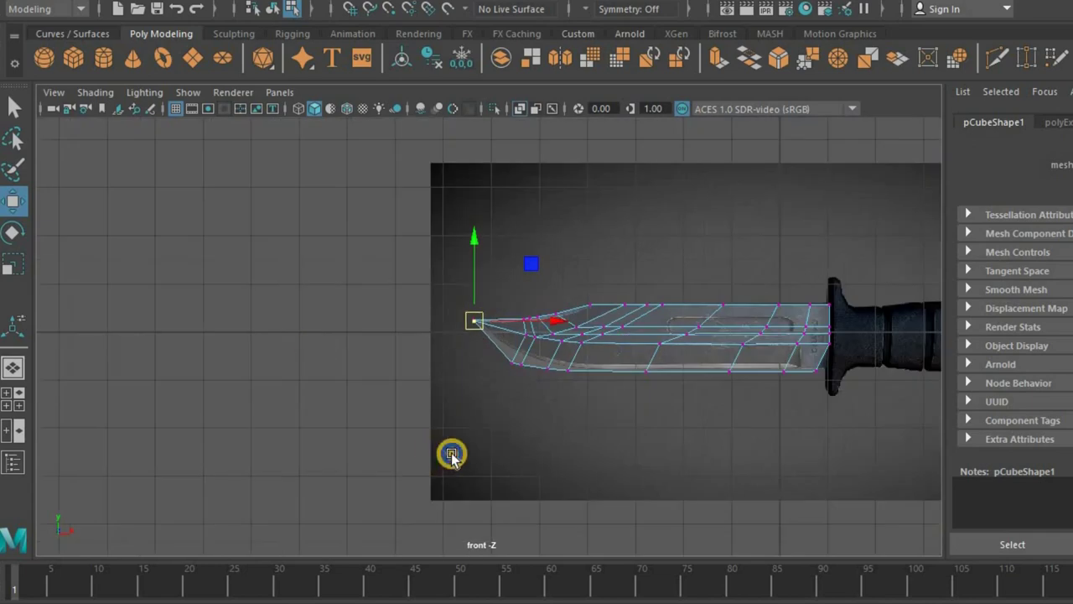
scroll(474, 453, "down", 1)
scroll(531, 456, "up", 2)
scroll(498, 297, "up", 1)
scroll(591, 375, "up", 1)
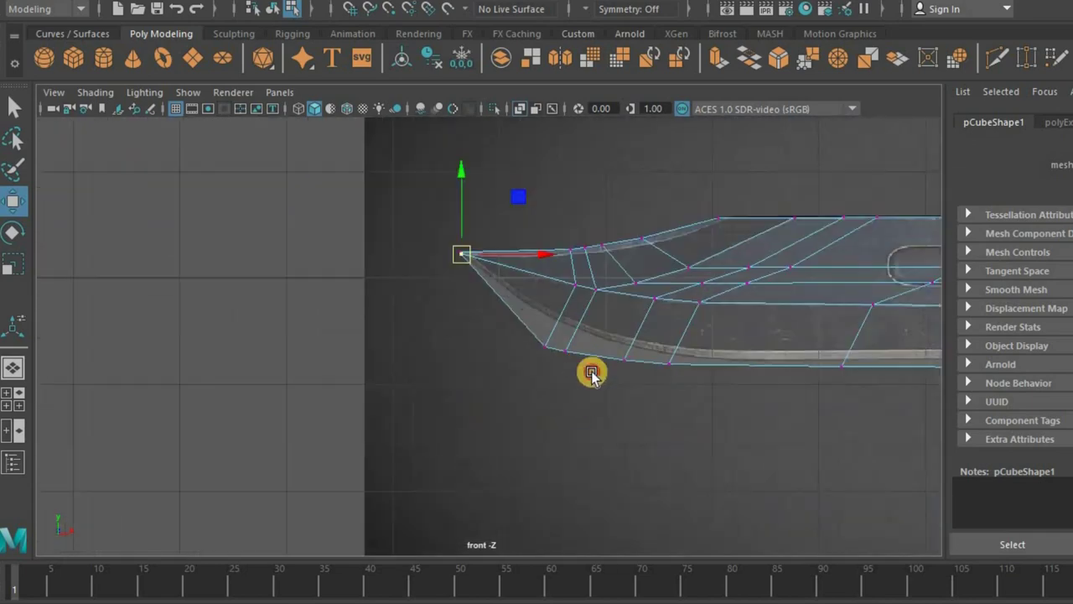
scroll(591, 375, "up", 1)
left_click_drag(599, 309, 590, 314)
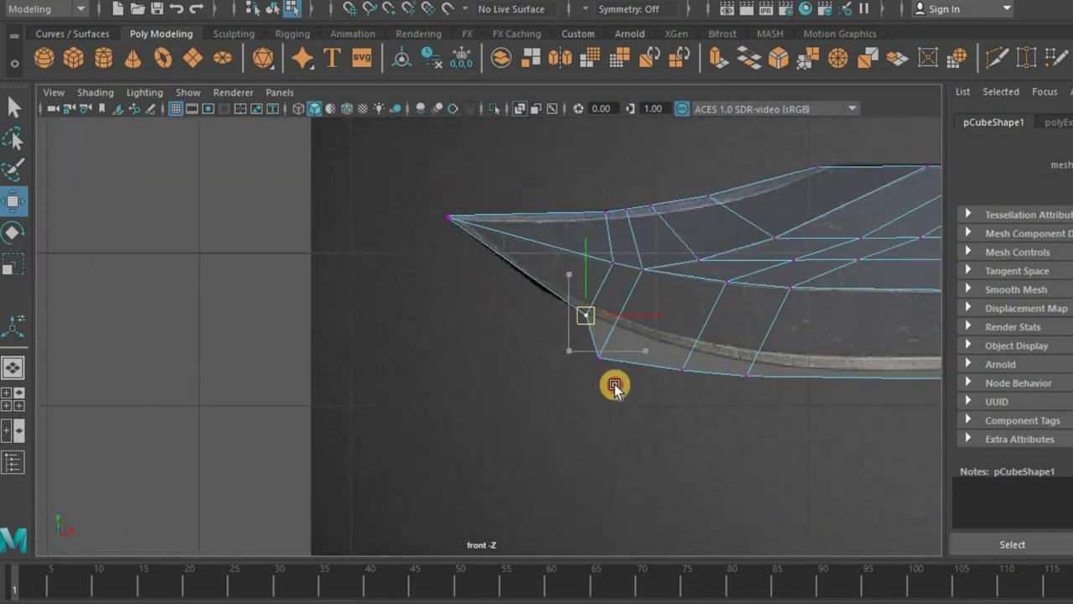
scroll(474, 370, "up", 1)
scroll(508, 383, "up", 2)
left_click(525, 388)
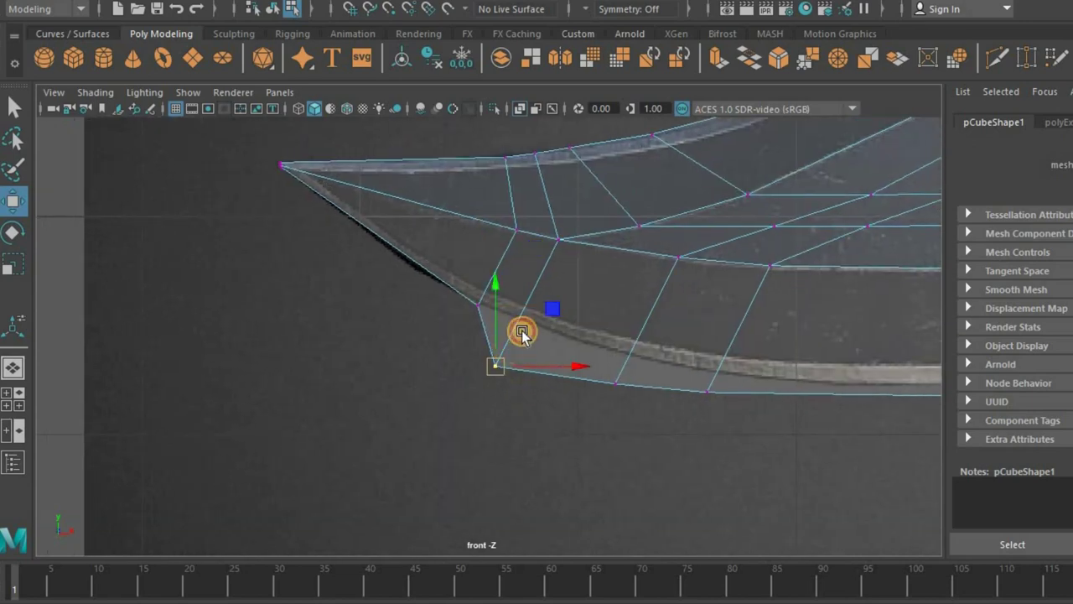
left_click_drag(522, 333, 477, 334)
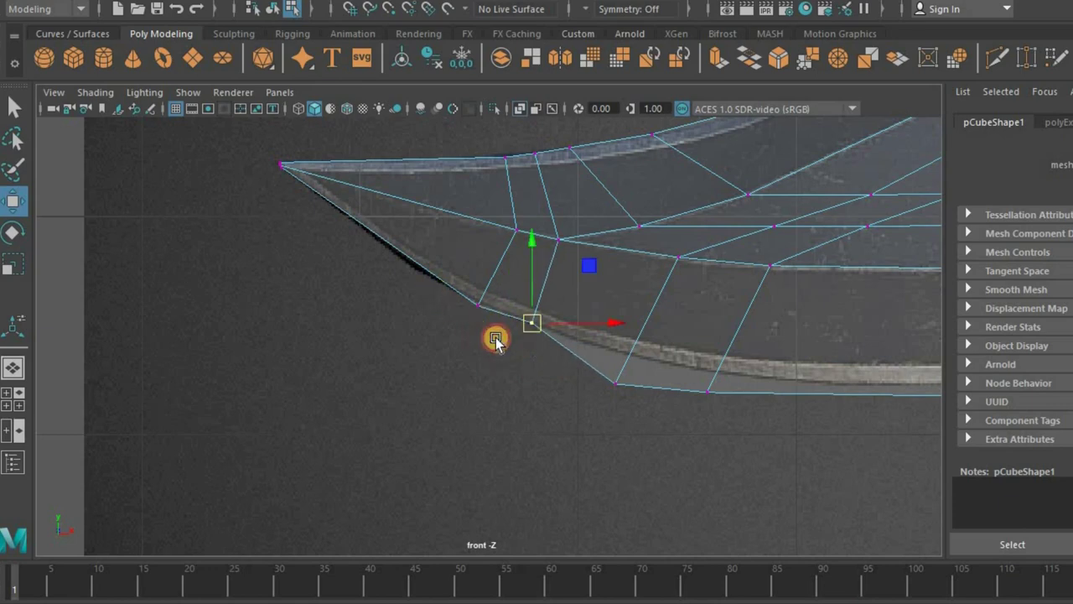
- Fit the next cutting-edge vertices onto the reference outline
left_click_drag(490, 335, 484, 304)
middle_click_drag(479, 294, 257, 304, "alt")
left_click_drag(433, 446, 412, 363)
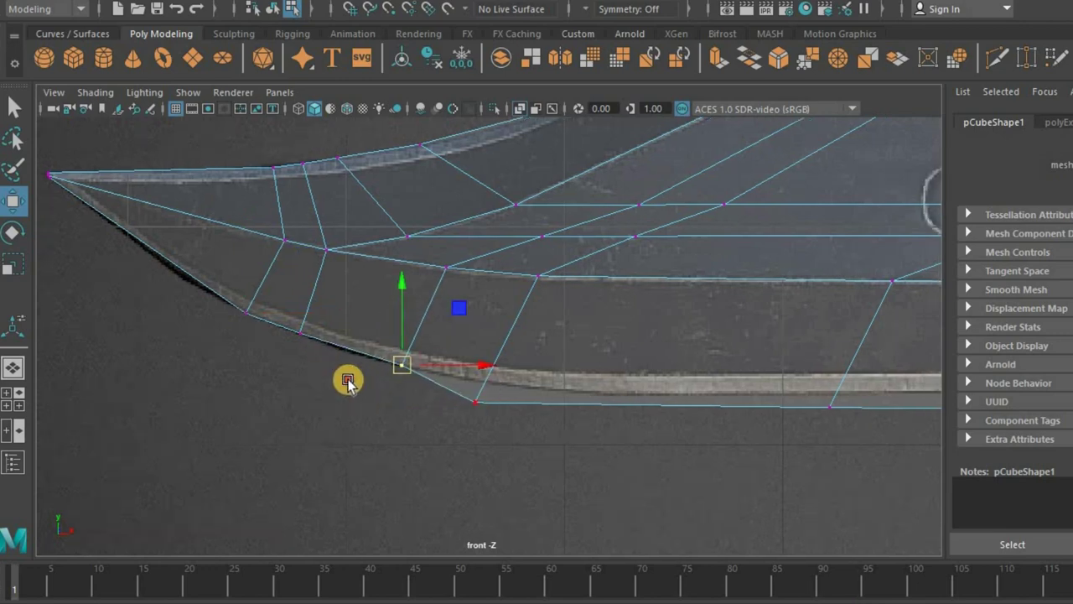
middle_click_drag(330, 366, 193, 342, "alt")
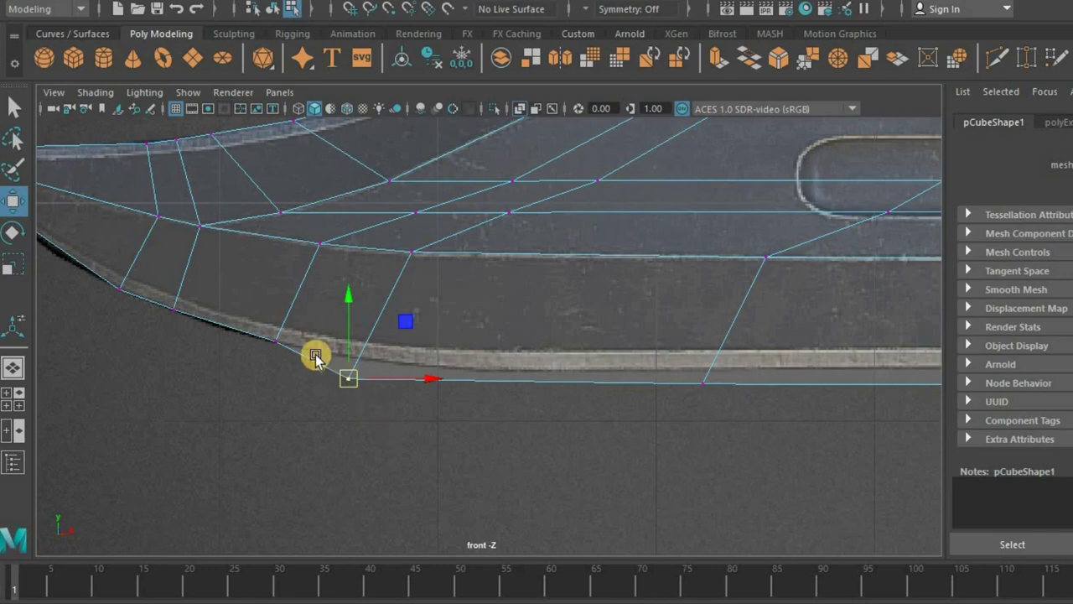
left_click_drag(356, 358, 372, 339)
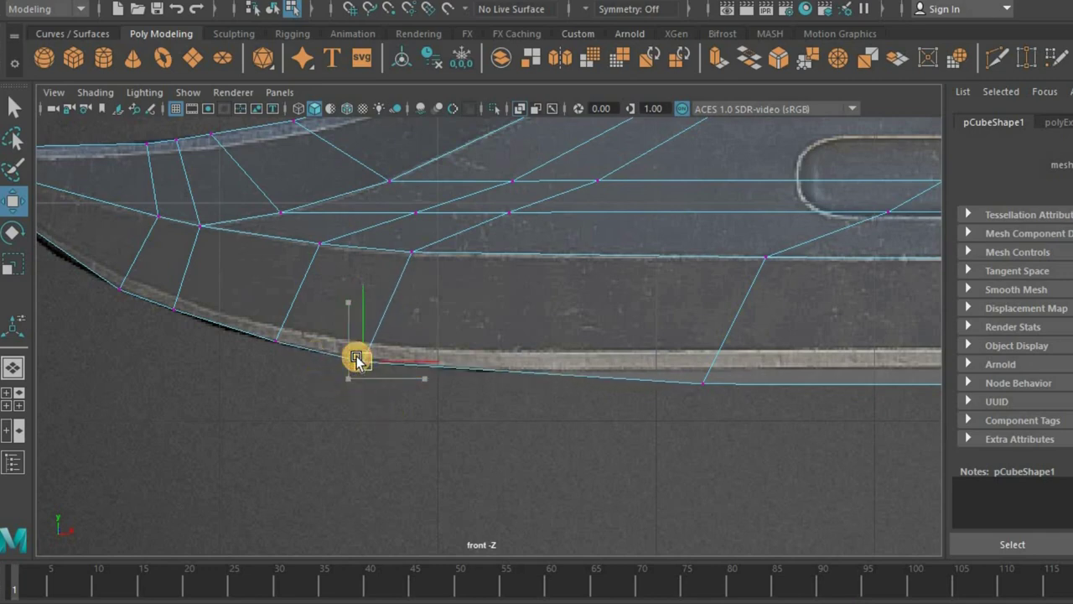
middle_click_drag(325, 381, 297, 402, "alt")
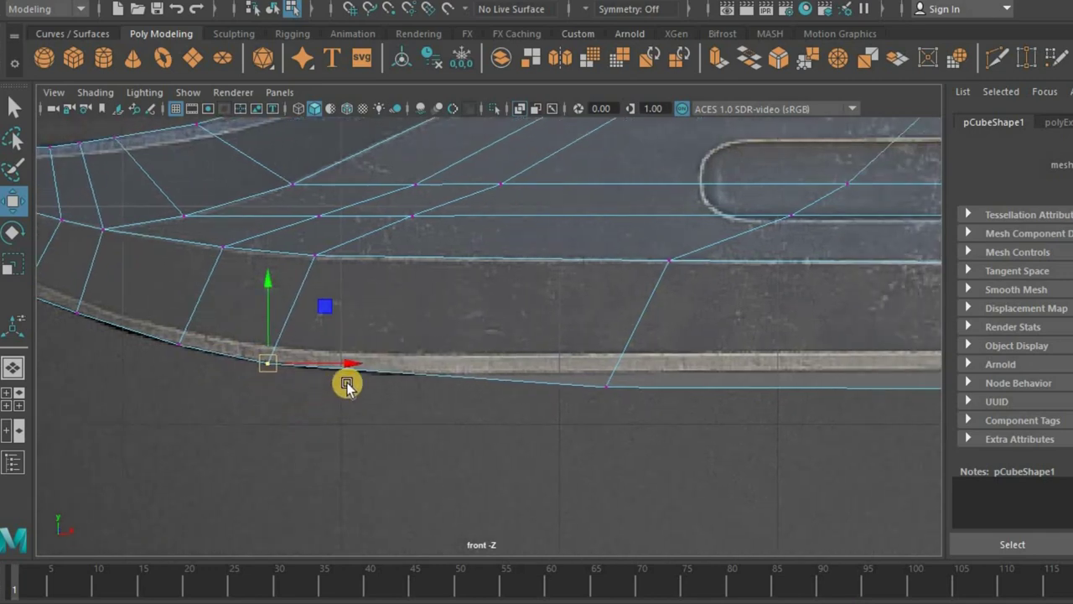
middle_click_drag(347, 378, 475, 360, "alt")
mouse_move(543, 443)
left_mouse_down()
mouse_move(482, 360)
mouse_move(568, 402)
left_mouse_up()
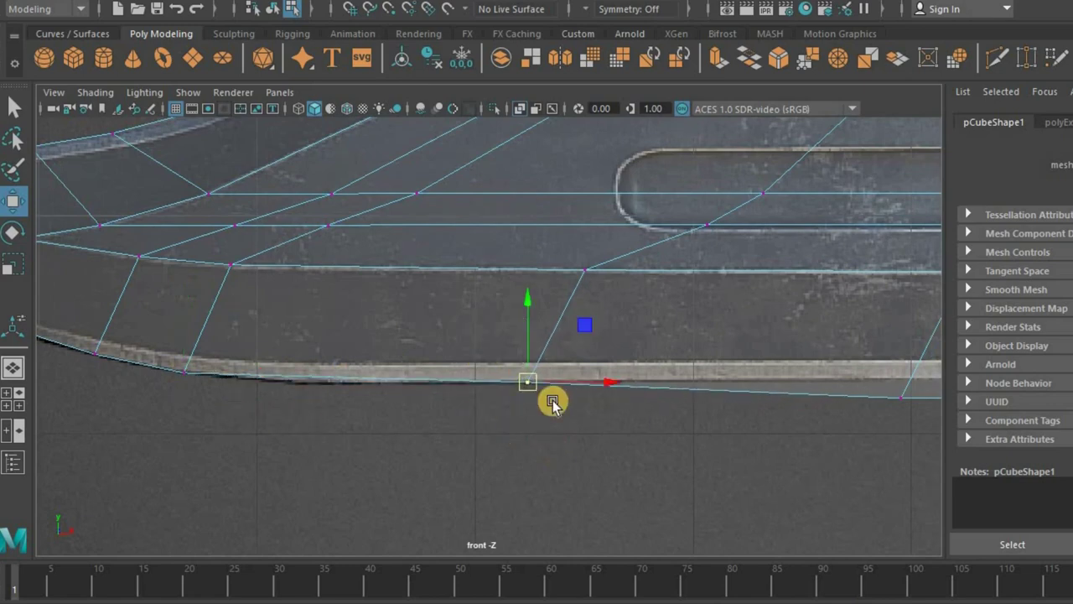
middle_click_drag(553, 400, 580, 436, "alt")
left_click_drag(558, 418, 512, 393)
- Slide blade-edge vertices left to even their spacing along the curved edge
left_click_drag(773, 390, 766, 383)
middle_click_drag(599, 405, 709, 460, "alt")
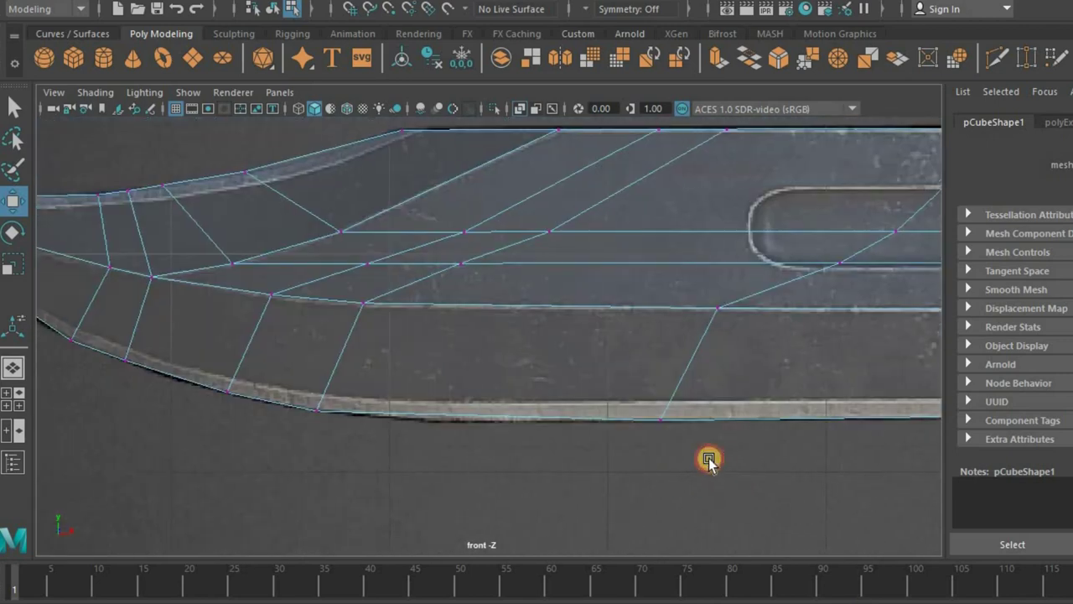
left_click_drag(657, 422, 438, 424)
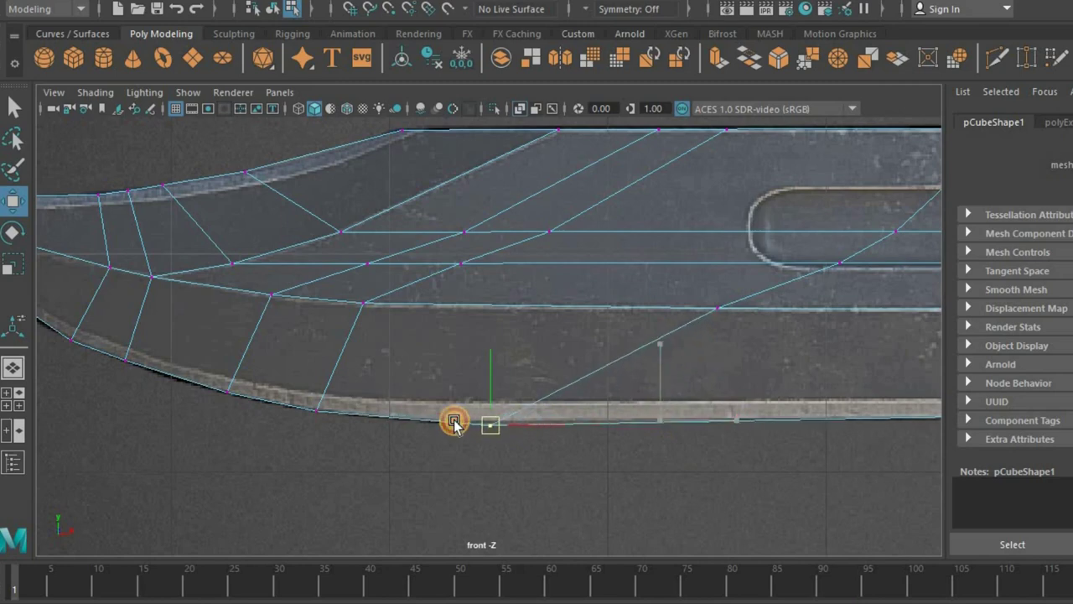
middle_click_drag(490, 424, 470, 405, "alt")
left_click_drag(499, 422, 425, 399)
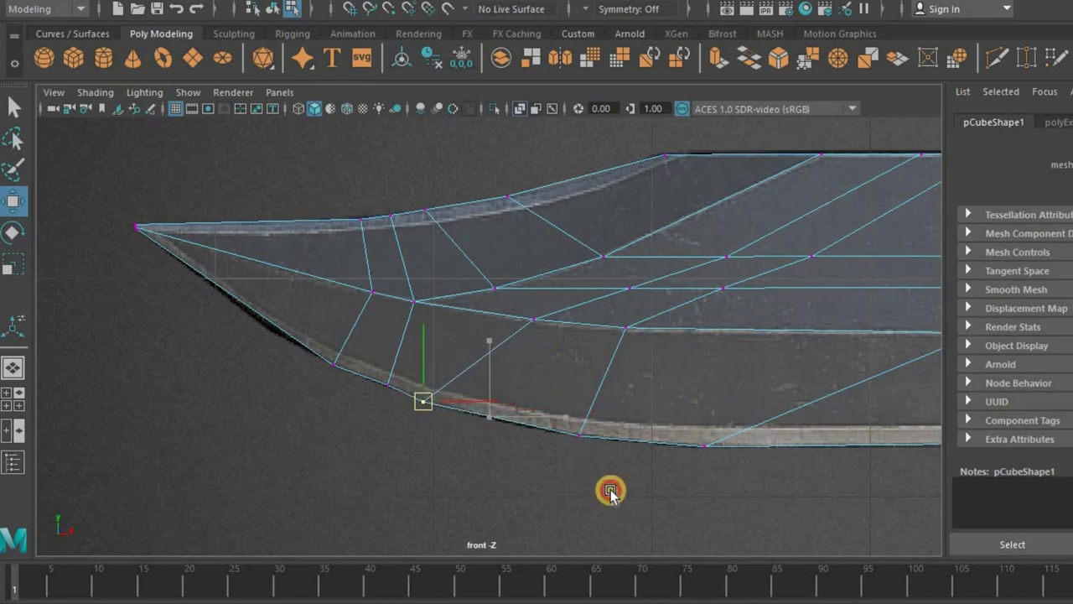
left_click(579, 434)
left_click_drag(494, 417, 491, 412)
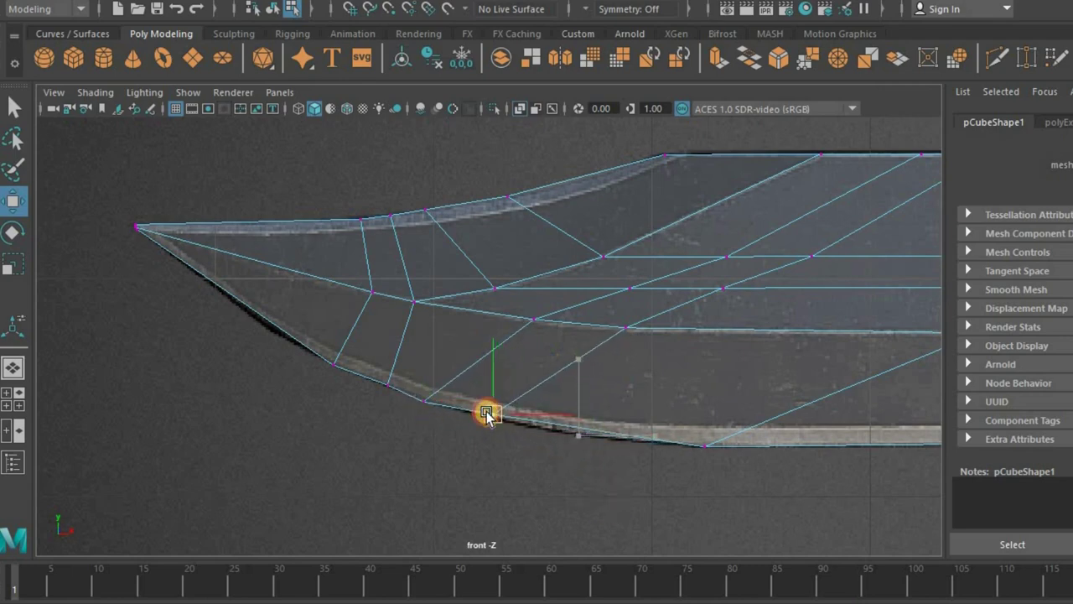
middle_click_drag(617, 385, 474, 386, "alt")
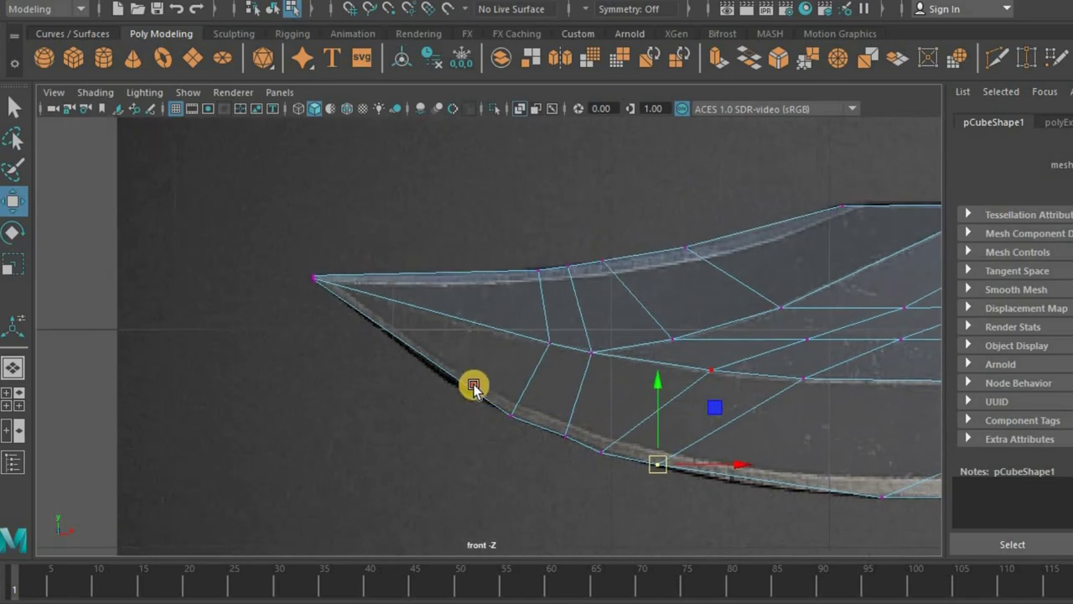
left_click_drag(481, 397, 475, 400)
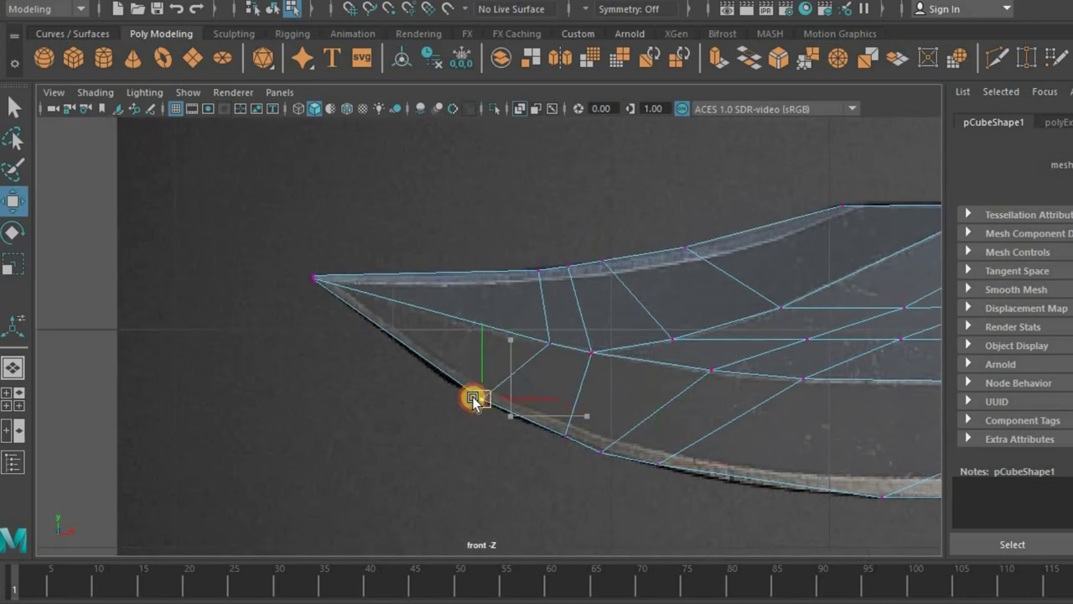
- Settle the remaining vertices toward the tip onto the curved cutting edge
left_click_drag(534, 419, 507, 407)
mouse_move(592, 351)
left_mouse_down()
mouse_move(623, 371)
mouse_move(619, 356)
left_mouse_up()
middle_click_drag(500, 414, 318, 386, "alt")
left_click(281, 371)
left_click_drag(258, 356, 262, 350)
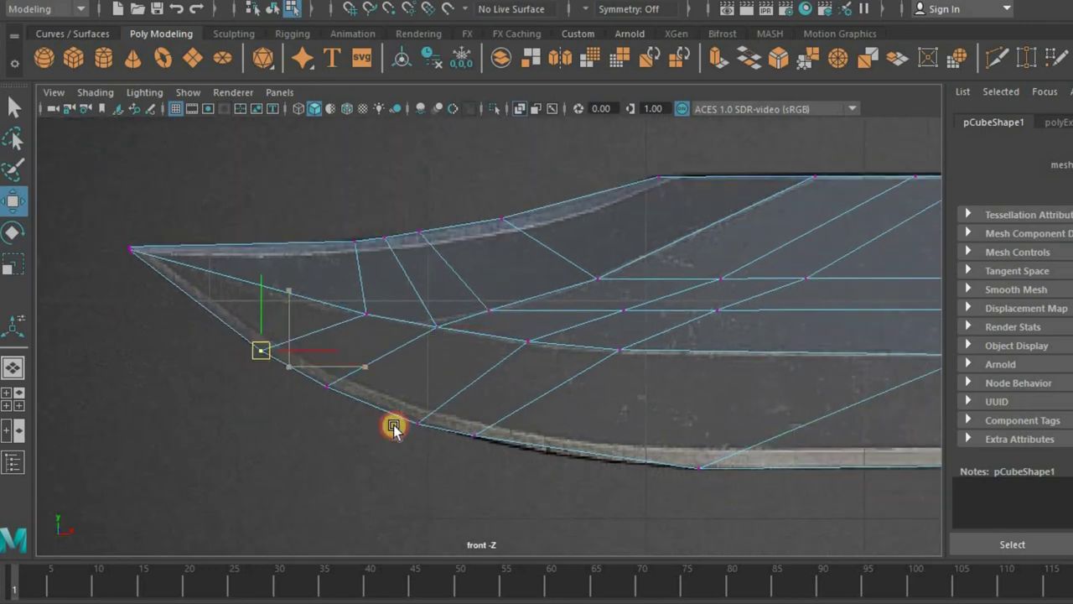
middle_click_drag(484, 451, 327, 415, "alt")
left_click(260, 387)
left_click(252, 383)
left_click_drag(232, 382, 231, 375)
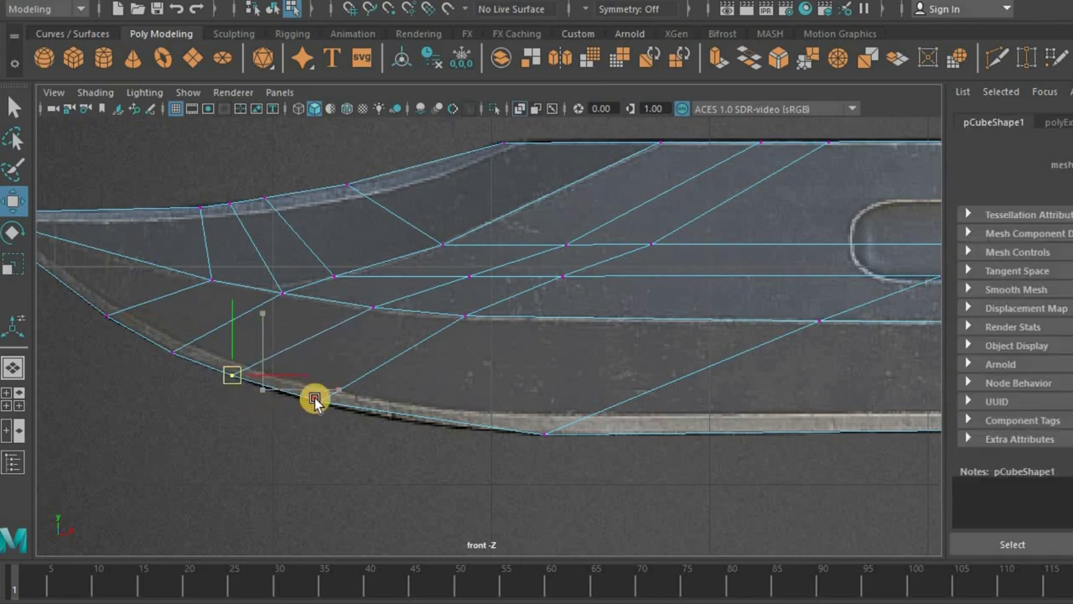
left_click_drag(543, 431, 422, 417)
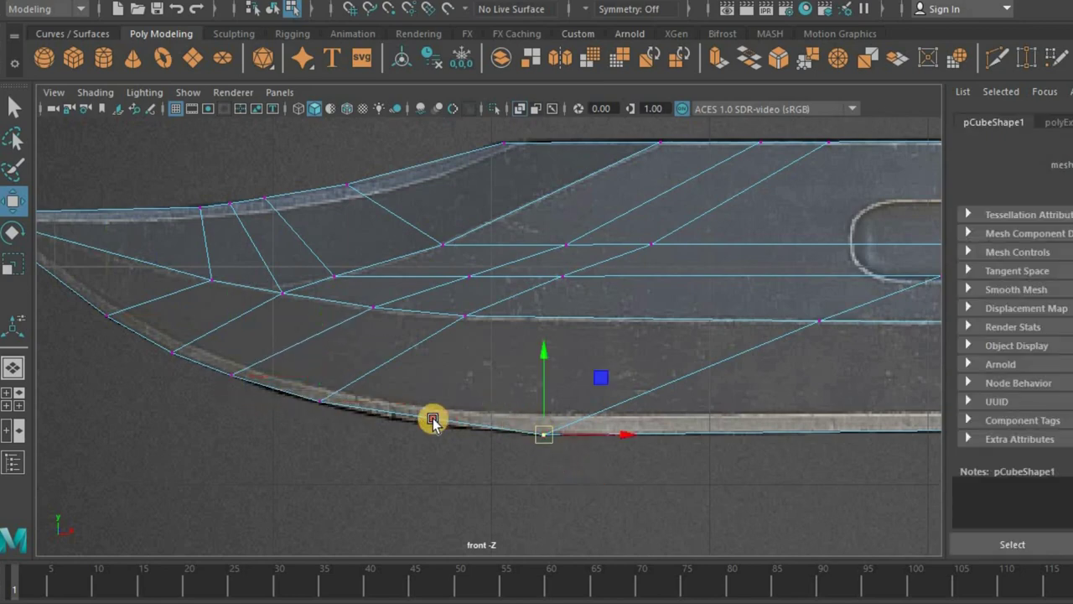
- Cut a diagonal edge up from the blade's bottom edge with Multi-Cut
middle_click_drag(556, 376, 466, 369, "alt")
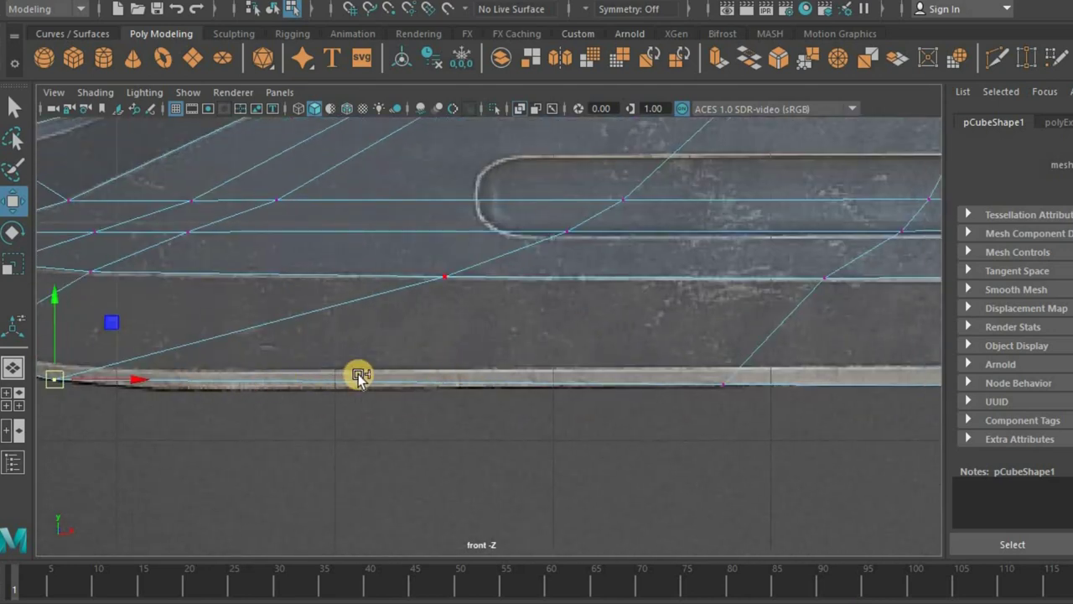
right_click_drag(378, 361, 445, 372, "shift")
left_click(445, 378, "ctrl")
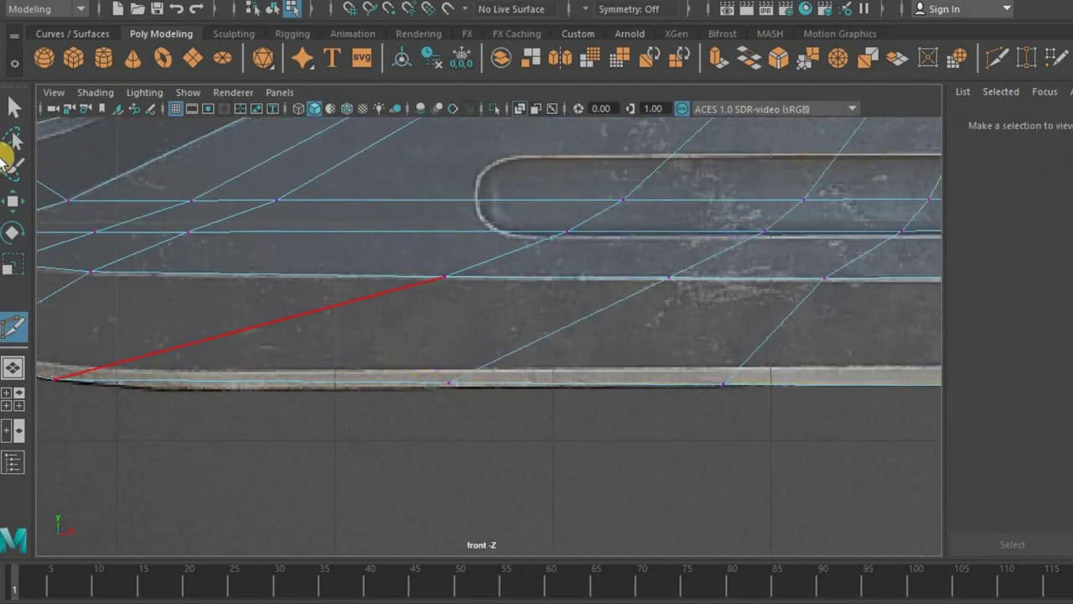
- Shift the bottom vertex left and place the bottom corner vertex at the blade corner
key("q")
left_click(445, 382)
key("w")
left_click_drag(425, 389, 200, 388)
mouse_move(277, 407)
middle_mouse_down("alt")
mouse_move(600, 412)
mouse_move(722, 460)
middle_mouse_up("alt")
left_click_drag(705, 499, 781, 431)
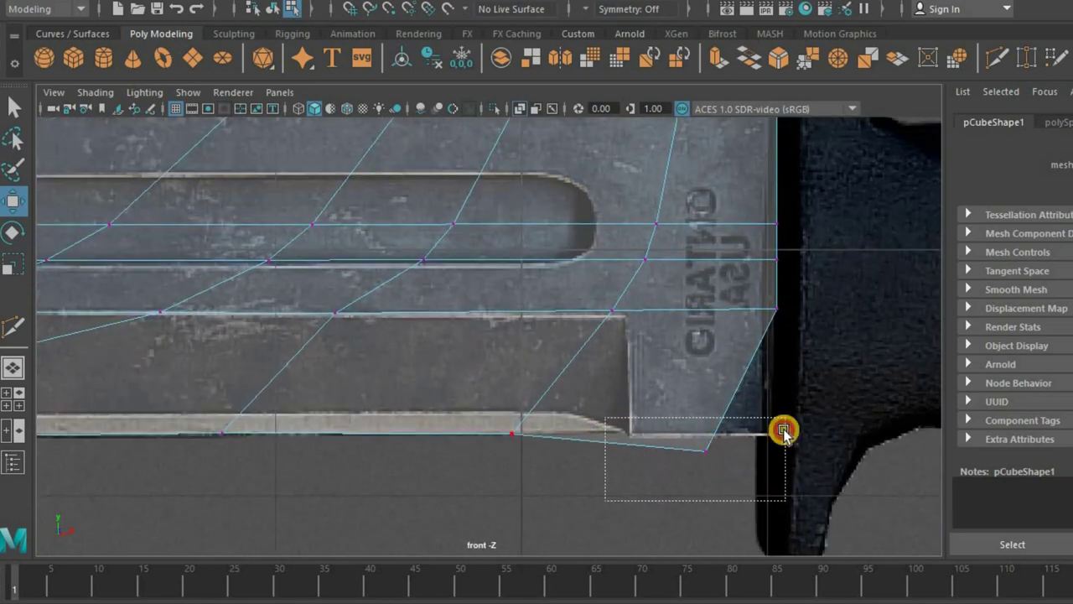
left_click_drag(707, 451, 773, 434)
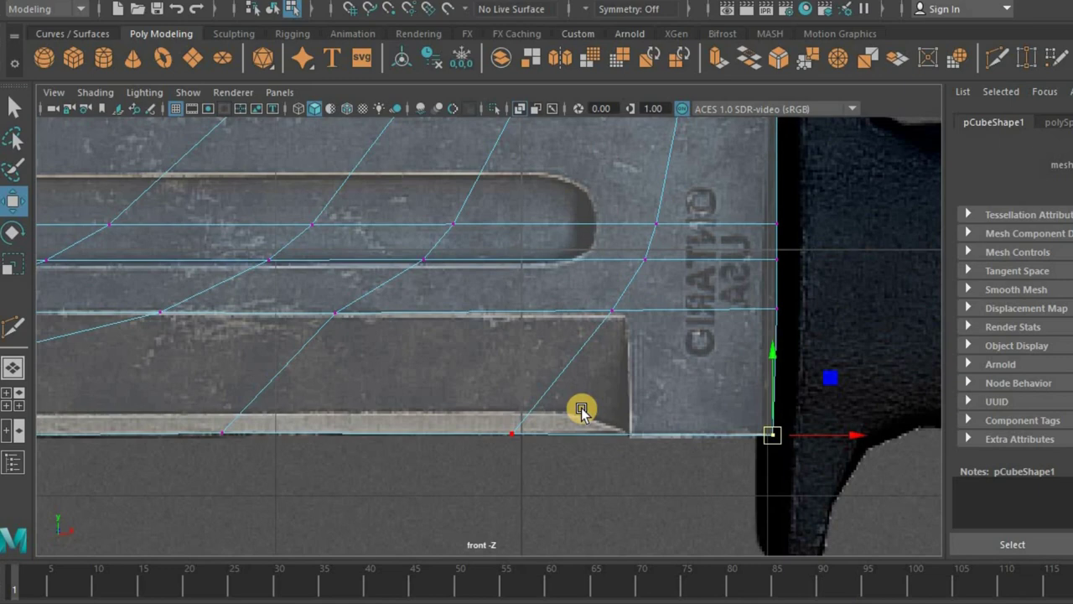
- Align the bottom and upper vertices near the guard into a vertical edge at the heel
scroll(534, 405, "down", 3)
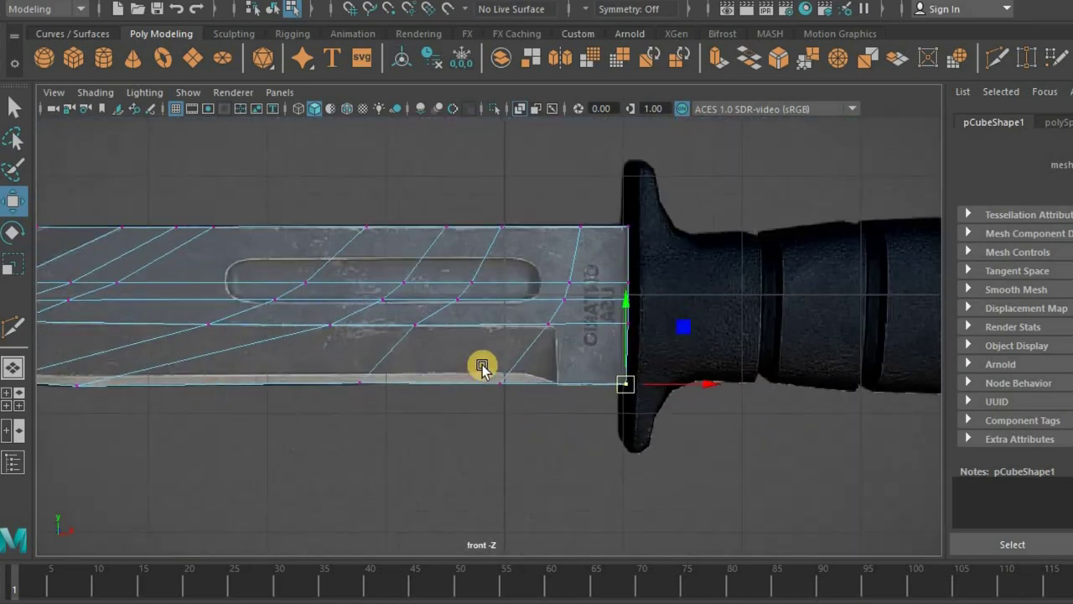
scroll(514, 448, "up", 2)
scroll(523, 427, "up", 1)
left_click(511, 422)
left_click_drag(615, 431, 608, 426)
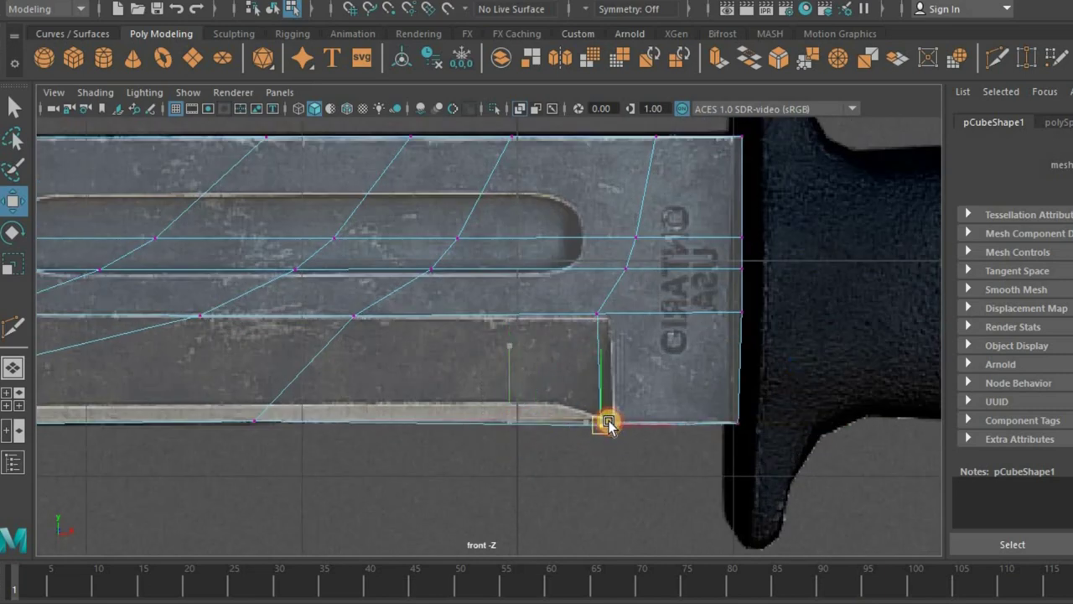
left_click_drag(603, 384, 605, 389)
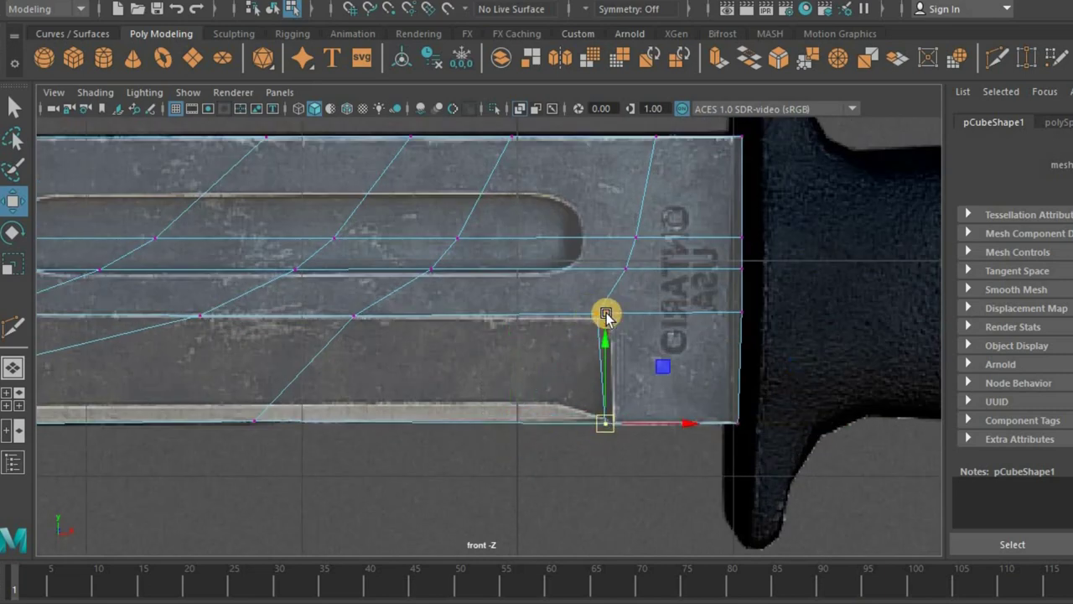
left_click(615, 312)
middle_click_drag(570, 376, 613, 443)
left_click(597, 428)
left_click(651, 429)
mouse_move(651, 430)
left_mouse_down()
mouse_move(591, 409)
mouse_move(644, 428)
mouse_move(446, 430)
left_mouse_up()
- Start a new Multi-Cut with a point on the blade edge
scroll(442, 429, "down", 1)
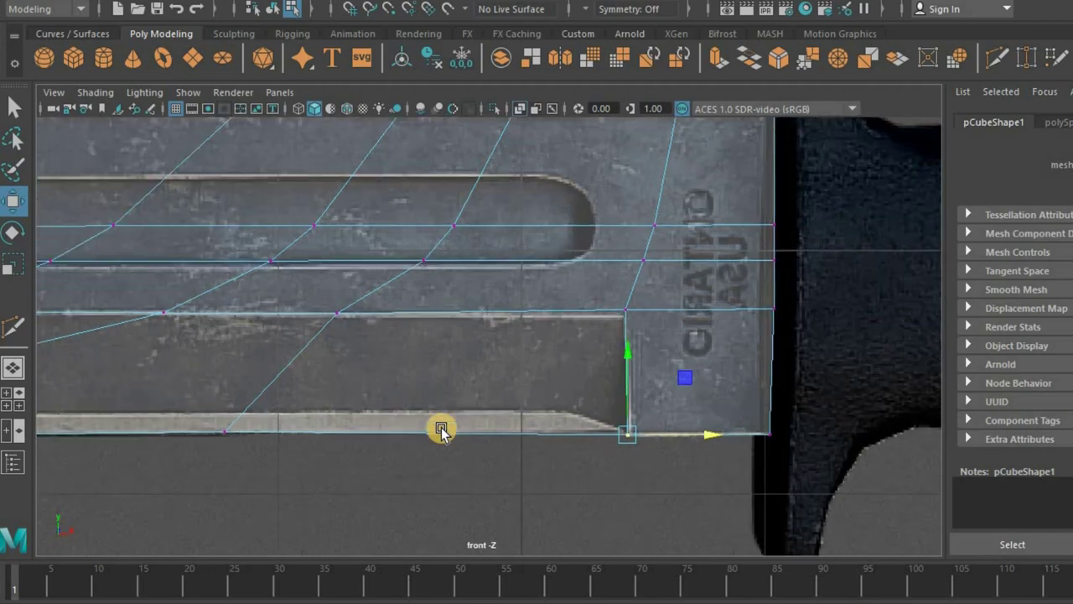
scroll(442, 426, "down", 3)
scroll(562, 456, "up", 3)
scroll(323, 361, "up", 1)
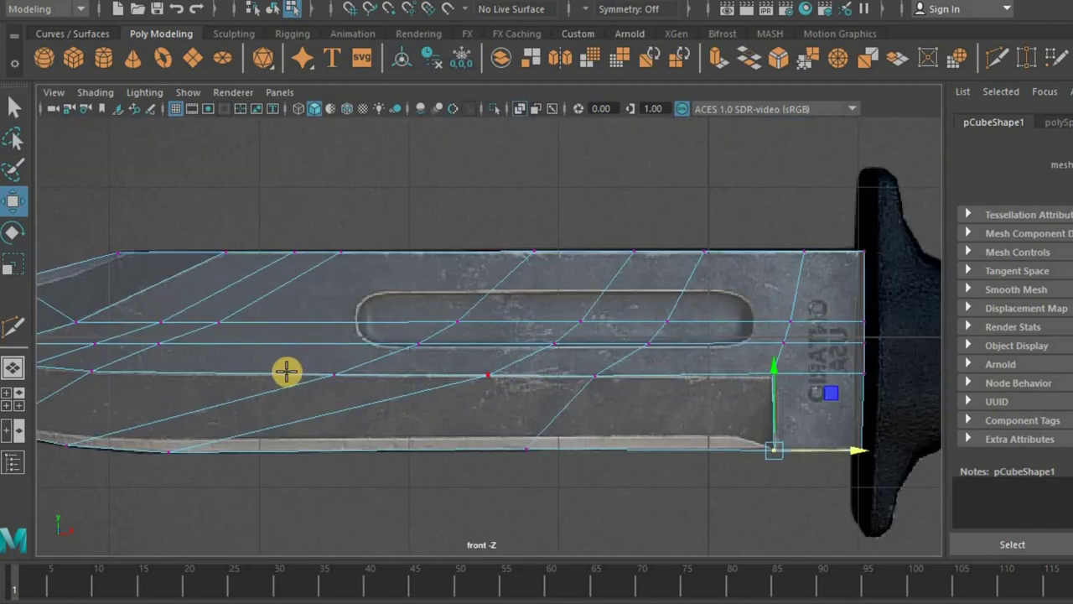
right_click_drag(285, 372, 324, 377, "shift")
left_click(334, 375)
middle_click_drag(541, 419, 654, 281, "alt")
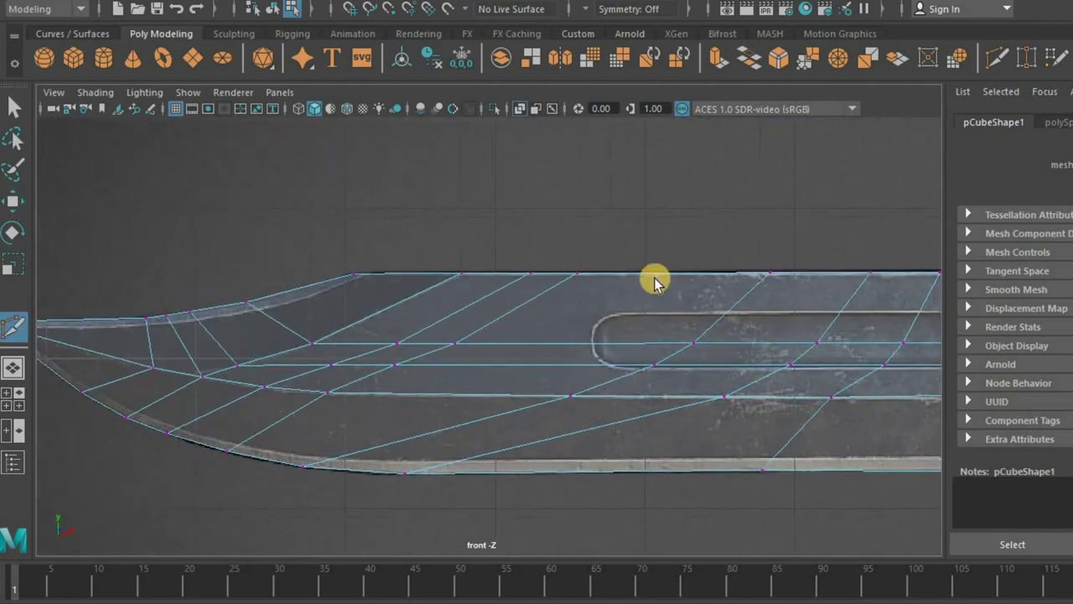
- Orbit the perspective view to inspect the blade from above and from the side
key("space")
key("space")
left_click_drag(654, 294, 439, 375, "alt")
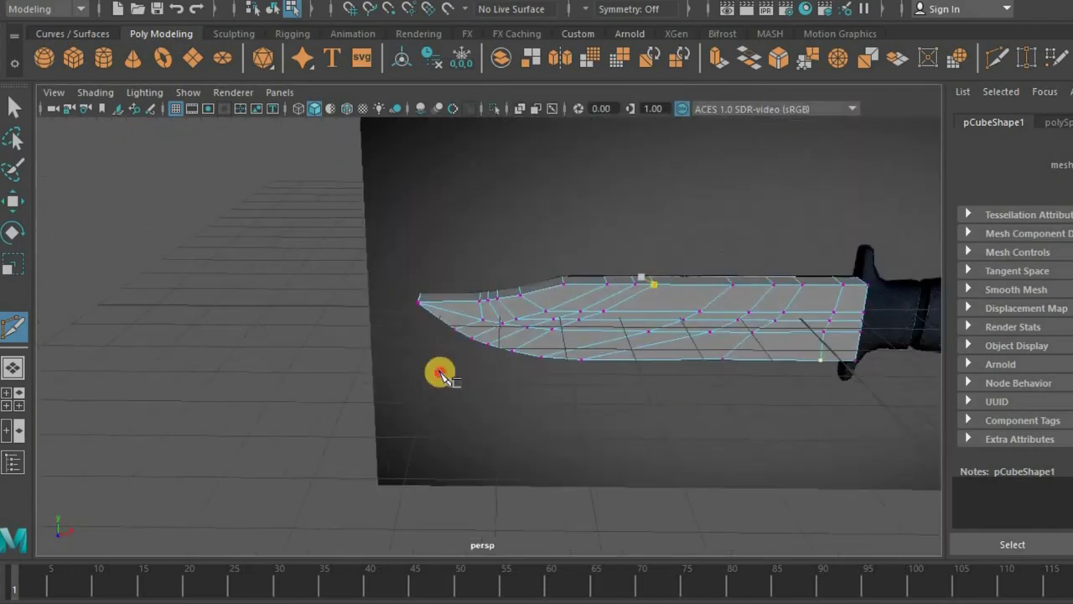
scroll(506, 407, "up", 4)
left_click_drag(505, 407, 493, 411, "alt")
left_click_drag(404, 340, 601, 350, "alt")
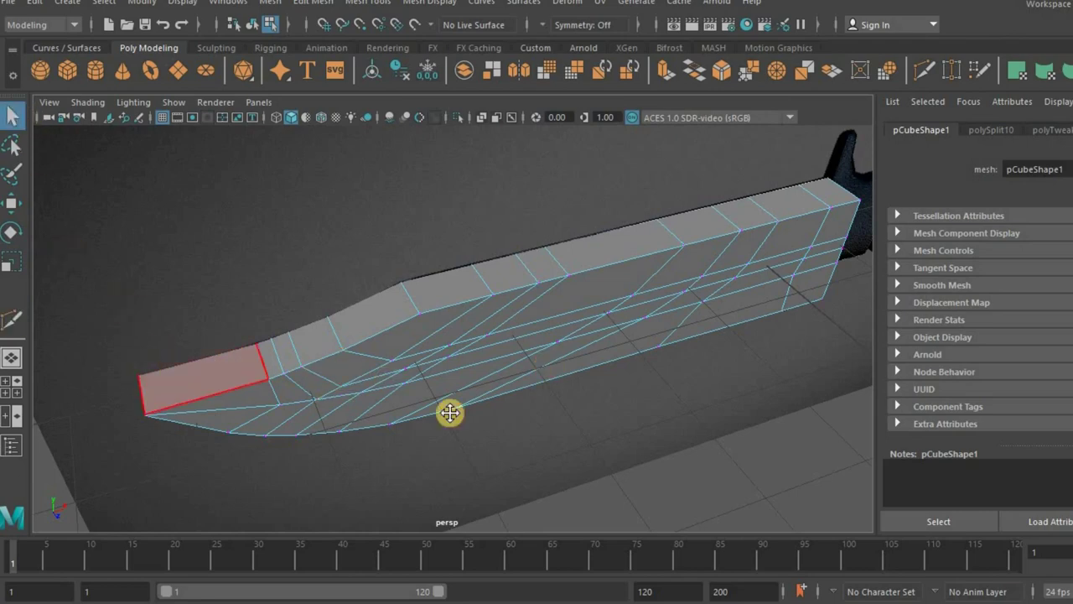
scroll(637, 287, "up", 3)
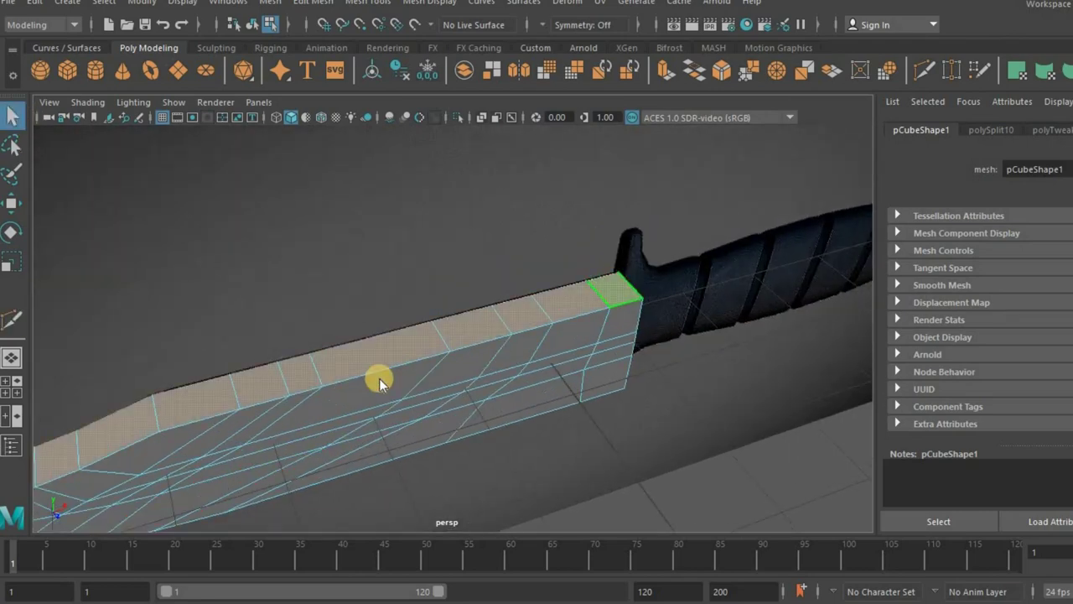
- Bring up the four-panel layout and re-angle the perspective panel on the whole blade
key("space")
key("space")
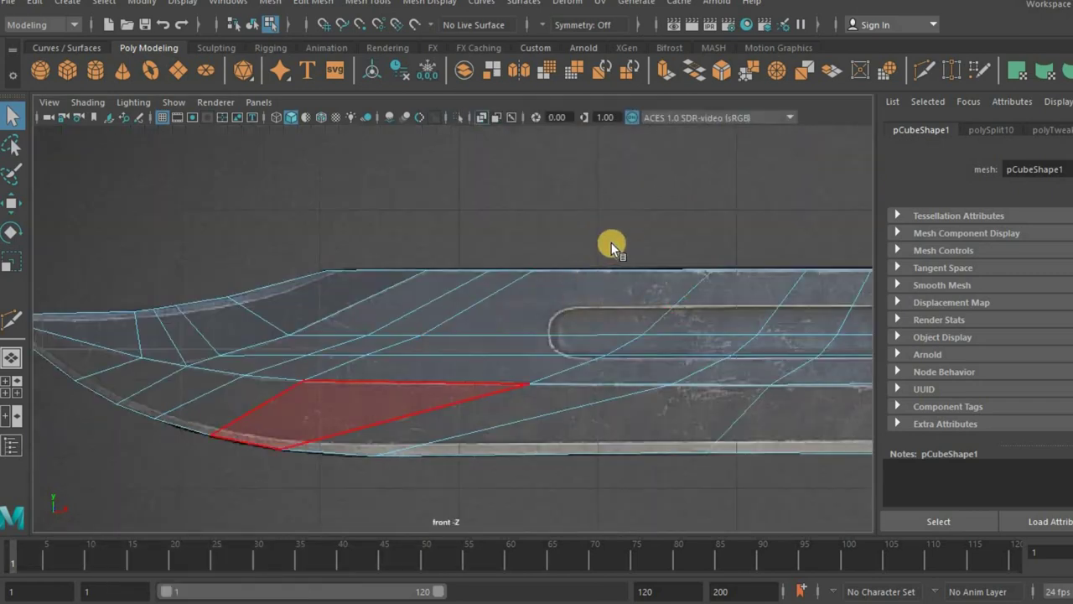
key("space")
scroll(620, 222, "down", 3)
left_click_drag(575, 240, 591, 193, "alt")
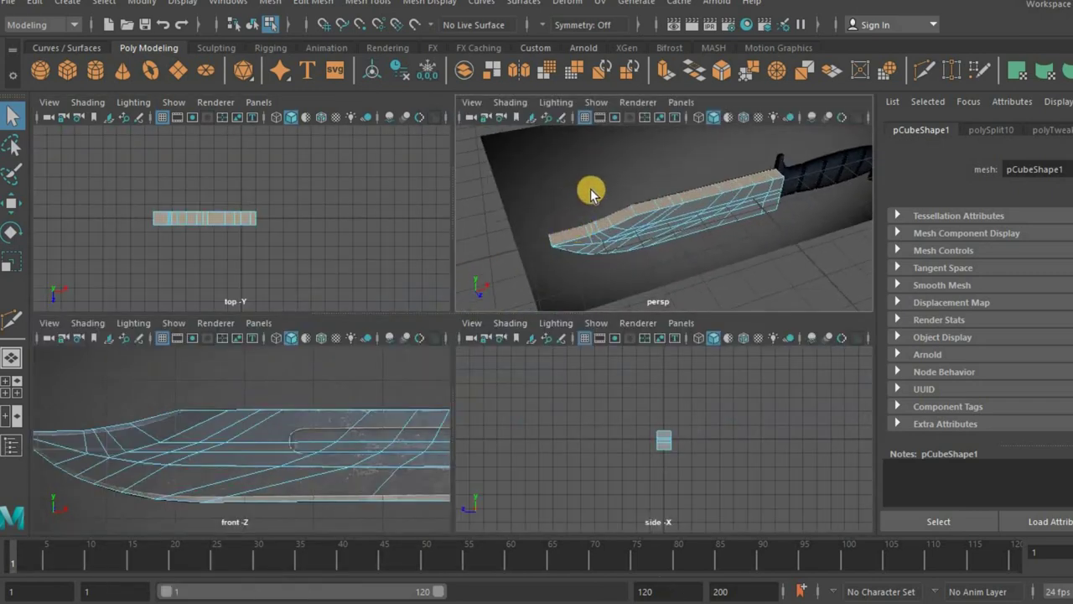
- Scale the selected blade-tip faces down so the tip narrows to a thin point
left_click(576, 238)
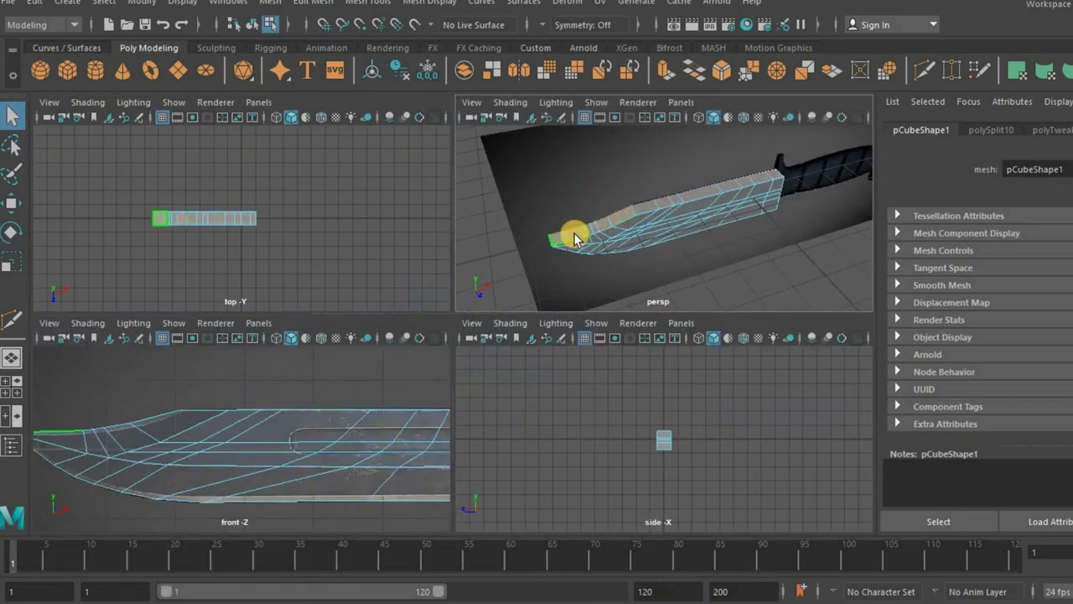
key("r")
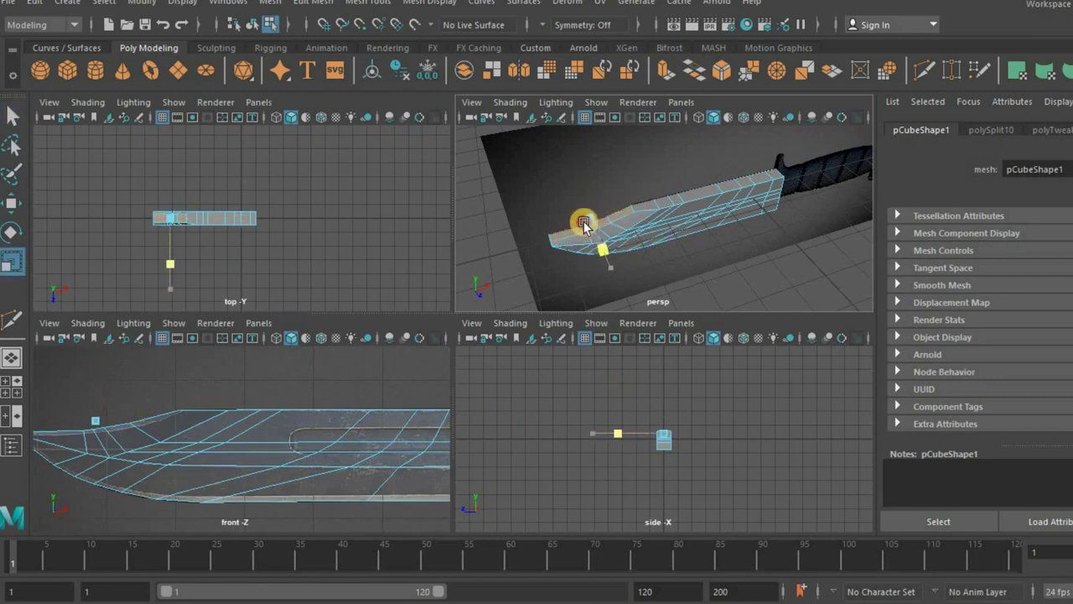
mouse_move(498, 227)
right_mouse_down("alt")
mouse_move(546, 187)
mouse_move(632, 182)
mouse_move(626, 201)
right_mouse_up("alt")
mouse_move(626, 201)
left_mouse_down("alt")
mouse_move(646, 223)
mouse_move(607, 197)
mouse_move(582, 210)
mouse_move(604, 209)
mouse_move(615, 237)
mouse_move(635, 242)
mouse_move(644, 197)
mouse_move(542, 175)
mouse_move(561, 203)
mouse_move(635, 238)
mouse_move(587, 243)
mouse_move(714, 206)
mouse_move(749, 252)
mouse_move(629, 221)
mouse_move(602, 246)
mouse_move(594, 210)
mouse_move(654, 254)
mouse_move(584, 218)
mouse_move(559, 162)
mouse_move(683, 184)
left_mouse_up("alt")
scroll(601, 250, "up", 3)
scroll(687, 187, "up", 2)
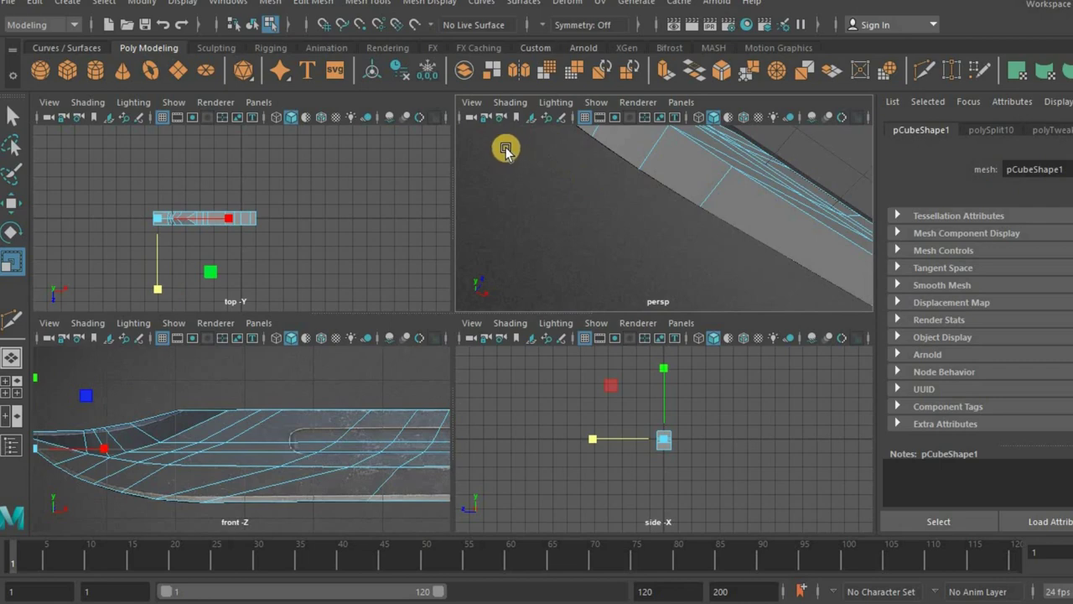
left_click_drag(508, 149, 613, 227, "alt")
- Select blade components, move the manipulator pivot onto the blade, and pick the tip point
left_click(613, 234)
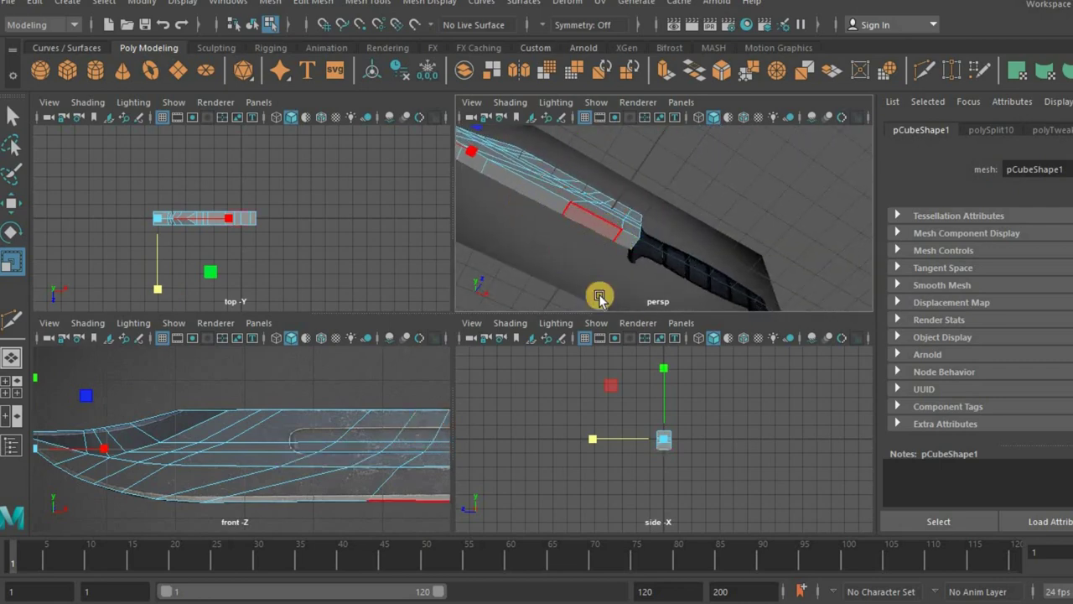
left_click_drag(600, 298, 606, 240, "alt")
left_click(575, 263)
left_click_drag(551, 289, 620, 218)
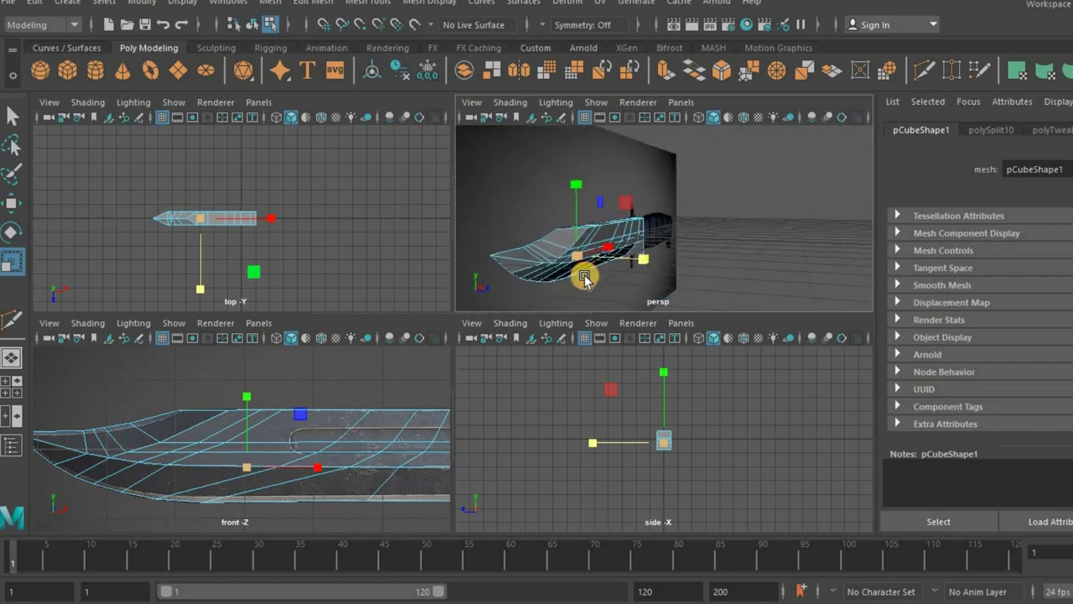
right_click(610, 159)
left_click_drag(610, 159, 552, 176, "alt")
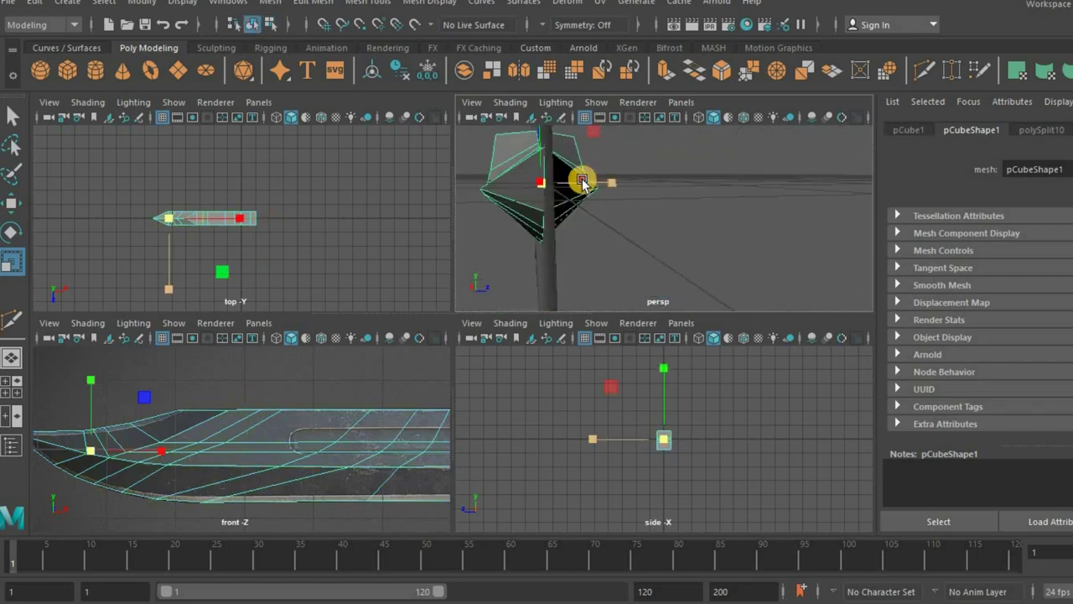
left_click(551, 176)
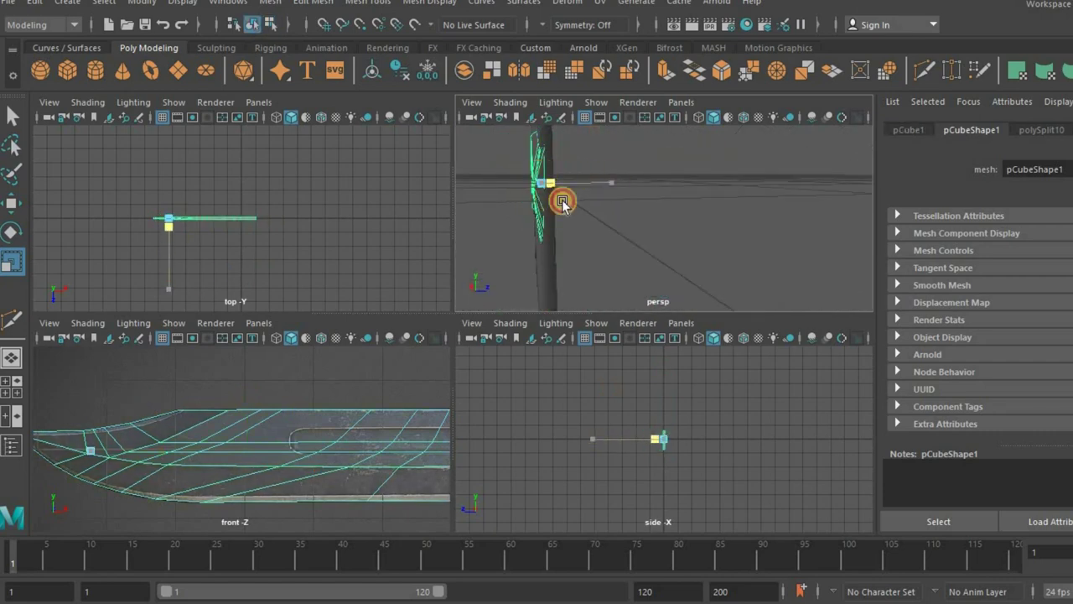
- Switch to the Move tool and maximize the perspective view
mouse_move(671, 203)
left_mouse_down("alt")
mouse_move(592, 231)
mouse_move(674, 247)
mouse_move(630, 211)
mouse_move(706, 206)
mouse_move(646, 211)
left_mouse_up("alt")
scroll(592, 231, "up", 5)
key("w")
scroll(584, 308, "down", 3)
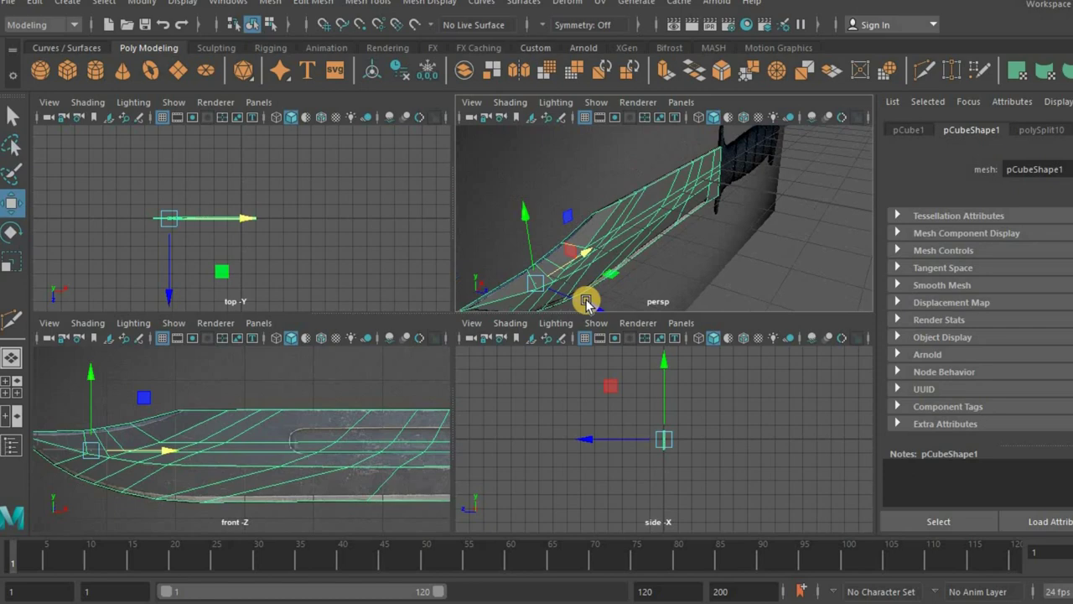
mouse_move(605, 312)
left_mouse_down("alt")
mouse_move(638, 237)
mouse_move(498, 307)
left_mouse_up("alt")
key("space")
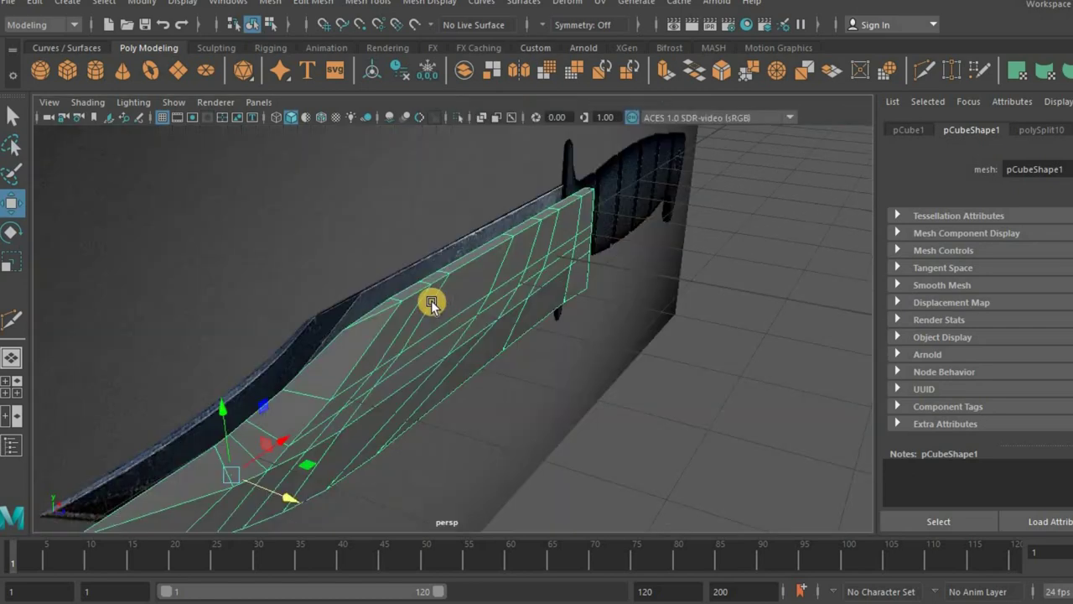
- Reselect the blade mesh and maximize the front view
mouse_move(613, 177)
left_mouse_down("alt")
mouse_move(443, 259)
mouse_move(467, 173)
mouse_move(472, 211)
mouse_move(526, 261)
mouse_move(554, 246)
mouse_move(744, 343)
left_mouse_up("alt")
left_click(732, 436)
mouse_move(731, 436)
left_mouse_down("alt")
mouse_move(595, 405)
mouse_move(546, 376)
mouse_move(738, 427)
mouse_move(431, 398)
mouse_move(474, 434)
mouse_move(512, 418)
left_mouse_up("alt")
left_click(423, 415)
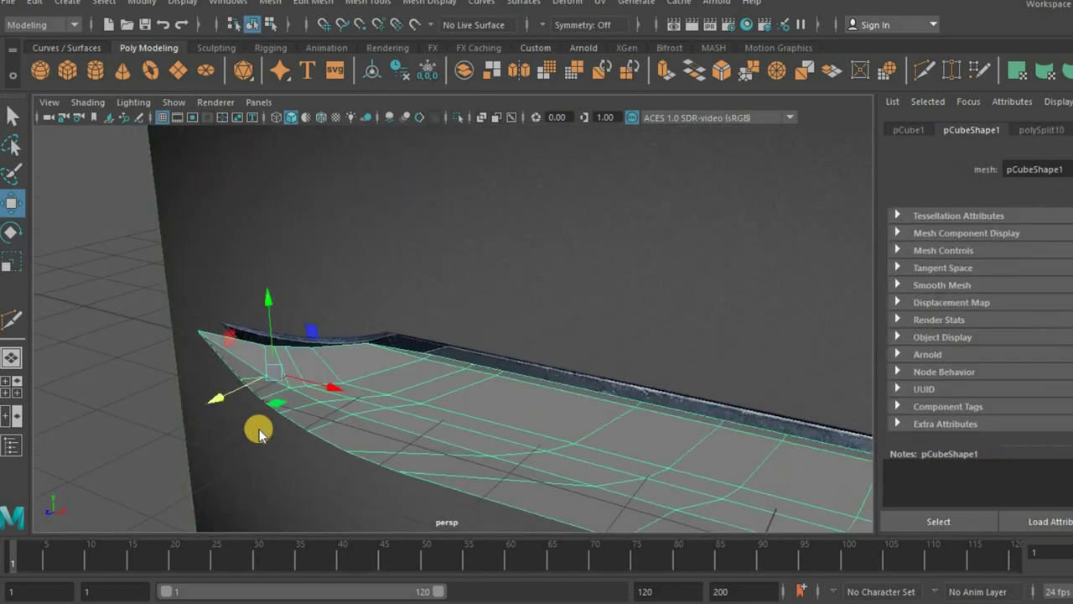
key("space")
key("space")
- Start a Multi-Cut line from the blade tip along the lower bevel
scroll(260, 334, "down", 2)
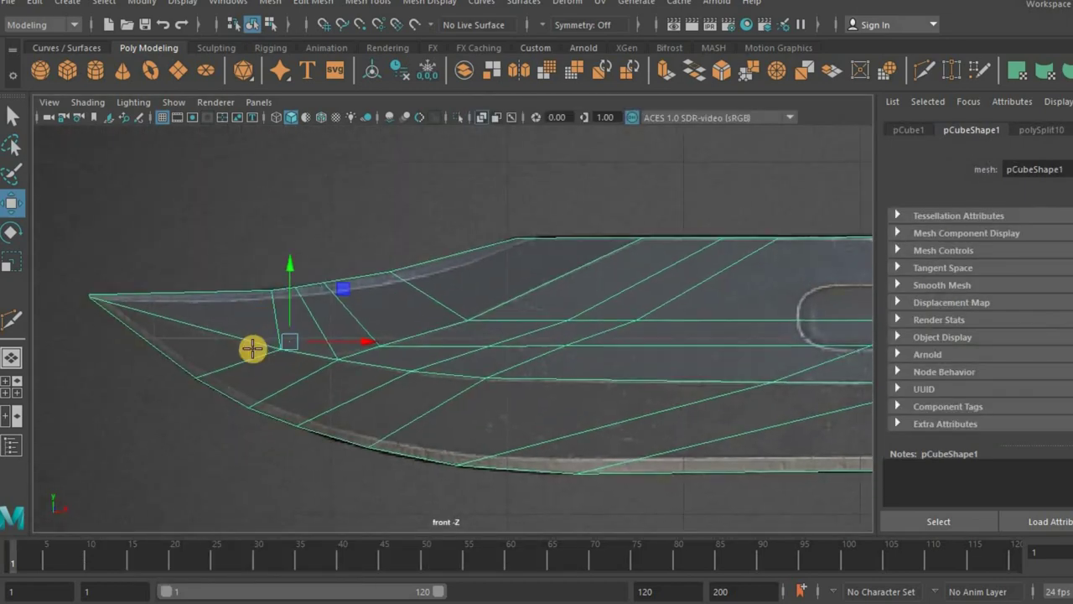
right_click_drag(252, 347, 269, 340, "shift")
left_click(291, 352, "ctrl")
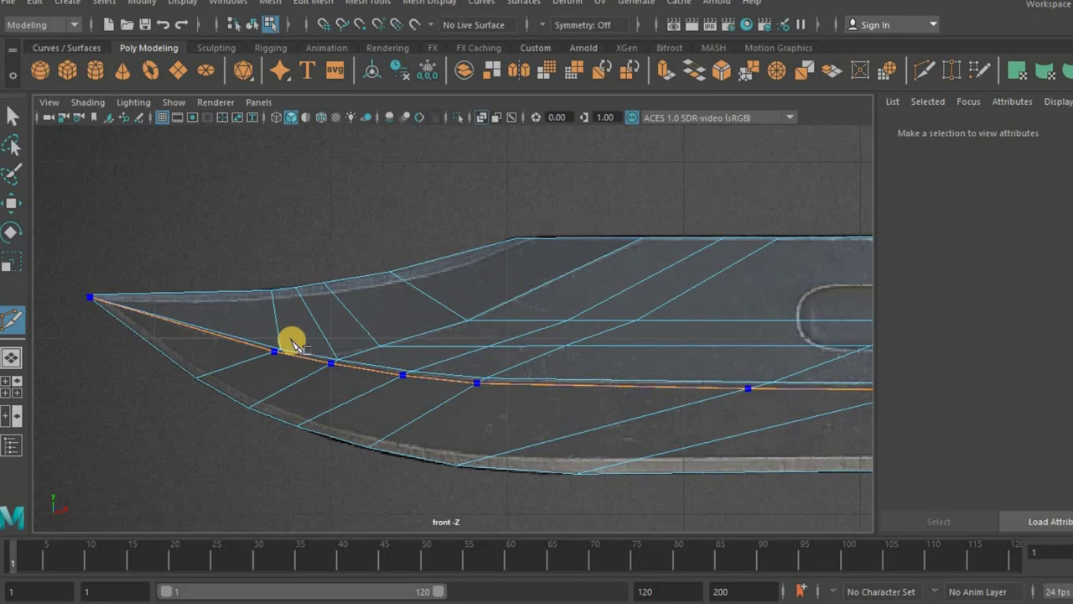
- Ctrl-click Multi-Cut edge loops along the spine bevel and near the blade base by the guard
scroll(183, 297, "up", 2)
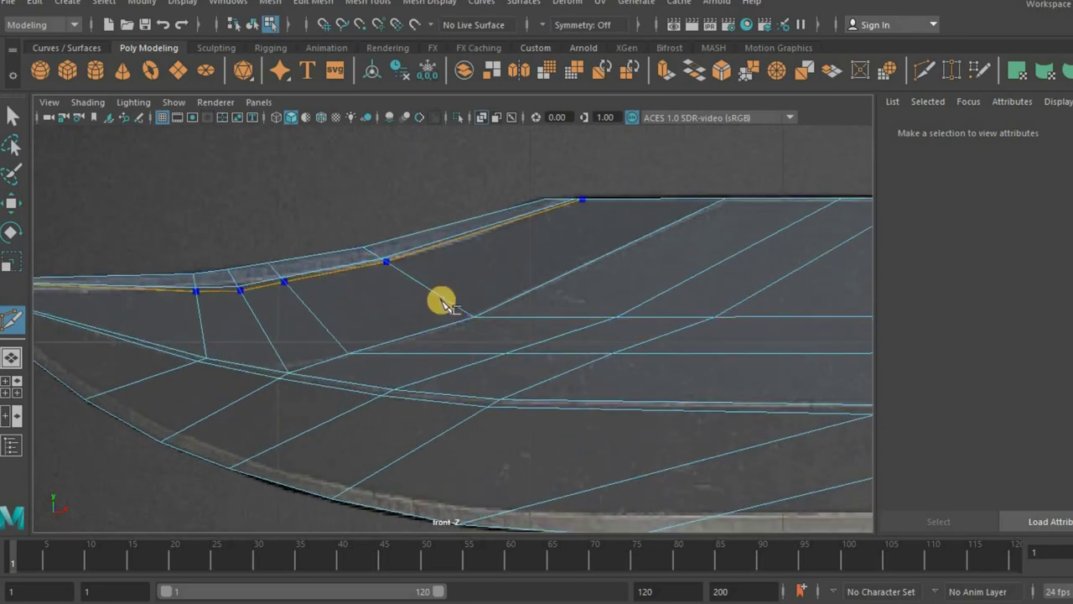
scroll(377, 306, "down", 2)
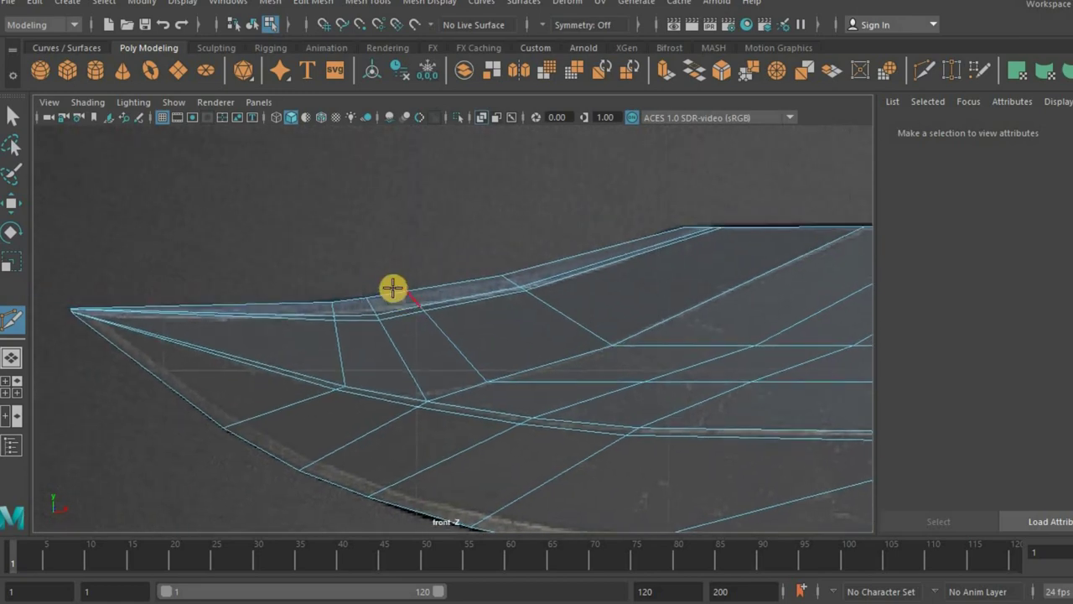
scroll(394, 295, "up", 2)
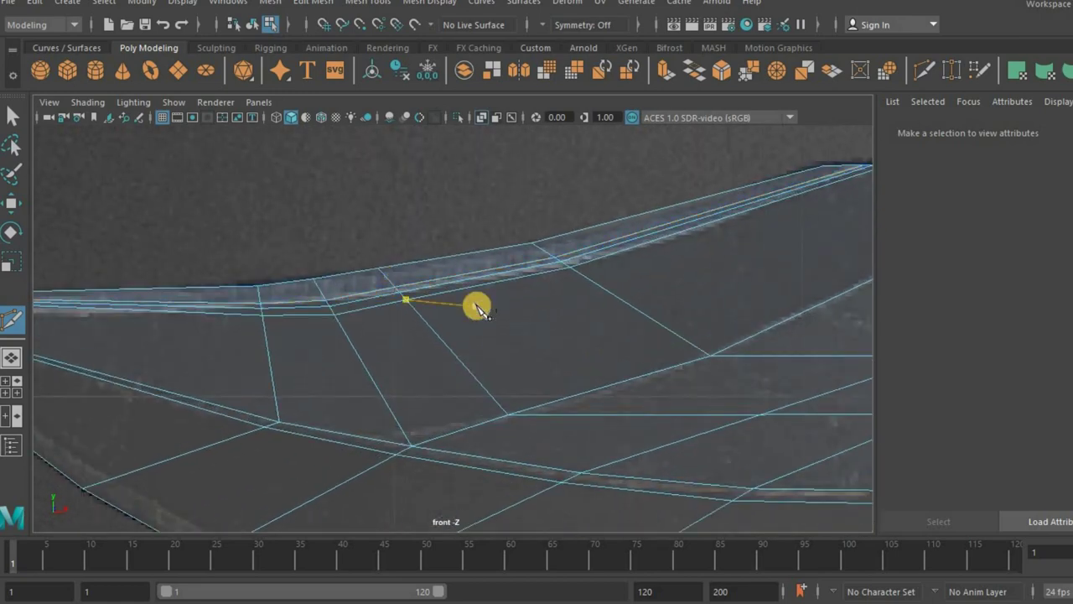
scroll(478, 309, "down", 2)
scroll(510, 319, "up", 2)
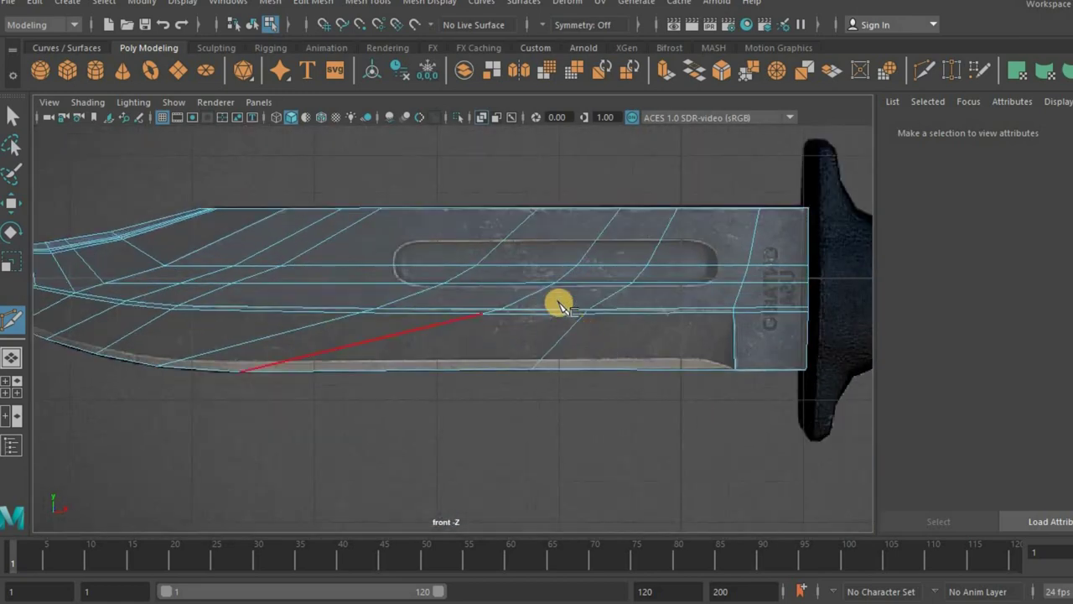
scroll(560, 307, "up", 2)
scroll(483, 307, "up", 1)
key("ctrl")
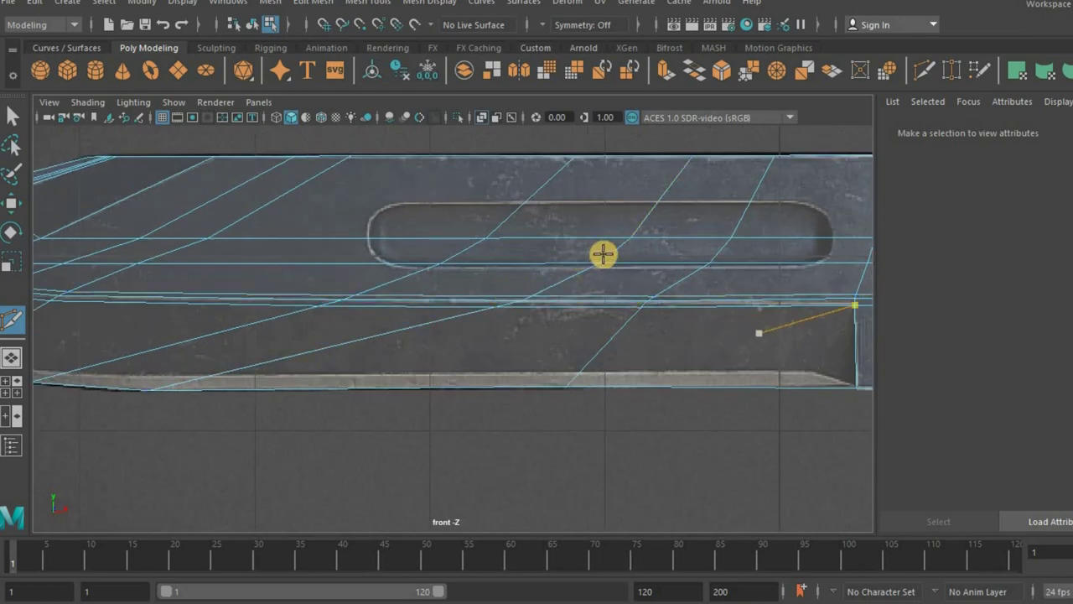
key("ctrl")
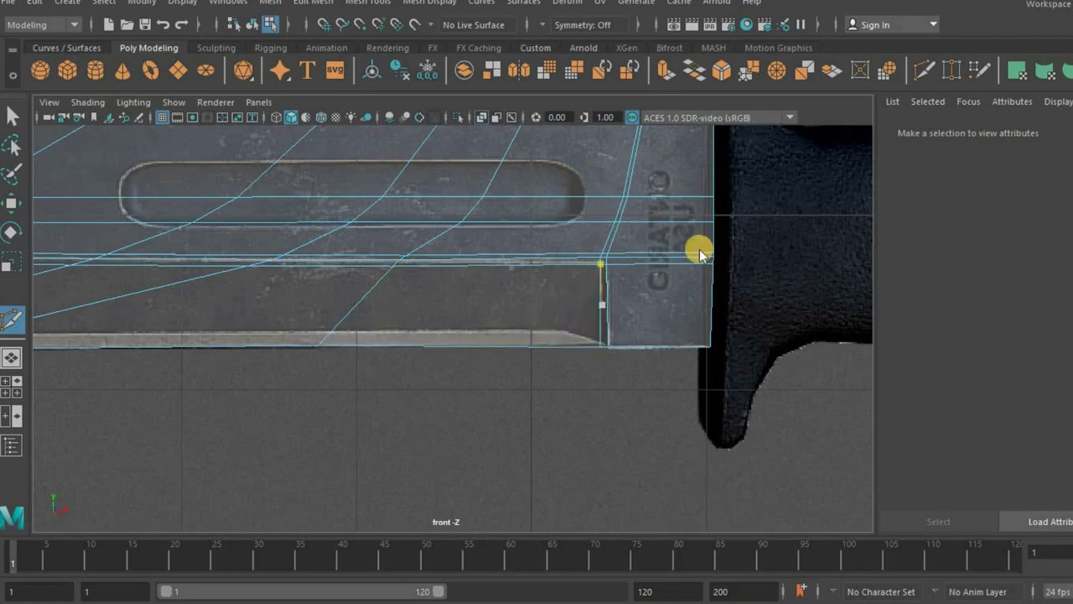
- Return to the perspective view, exit Multi-Cut with Q, and select the whole knife mesh
key("space")
key("space")
mouse_move(650, 310)
left_mouse_down("alt")
mouse_move(106, 223)
mouse_move(8, 96)
mouse_move(223, 249)
left_mouse_up("alt")
key("q")
right_click_drag(445, 310, 445, 252)
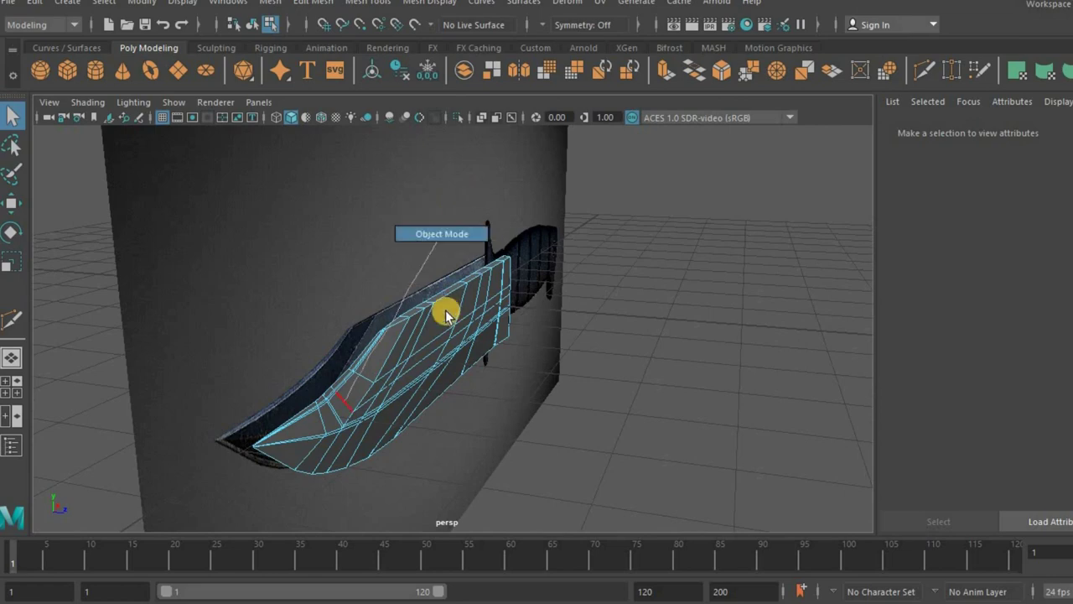
- Reselect the knife mesh and cut a new edge along the blade spine with Multi-Cut
left_click(537, 334)
right_click_drag(348, 314, 375, 361, "alt")
left_click(375, 360)
mouse_move(420, 335)
left_mouse_down("alt")
mouse_move(491, 319)
mouse_move(275, 353)
mouse_move(282, 302)
left_mouse_up("alt")
key("g")
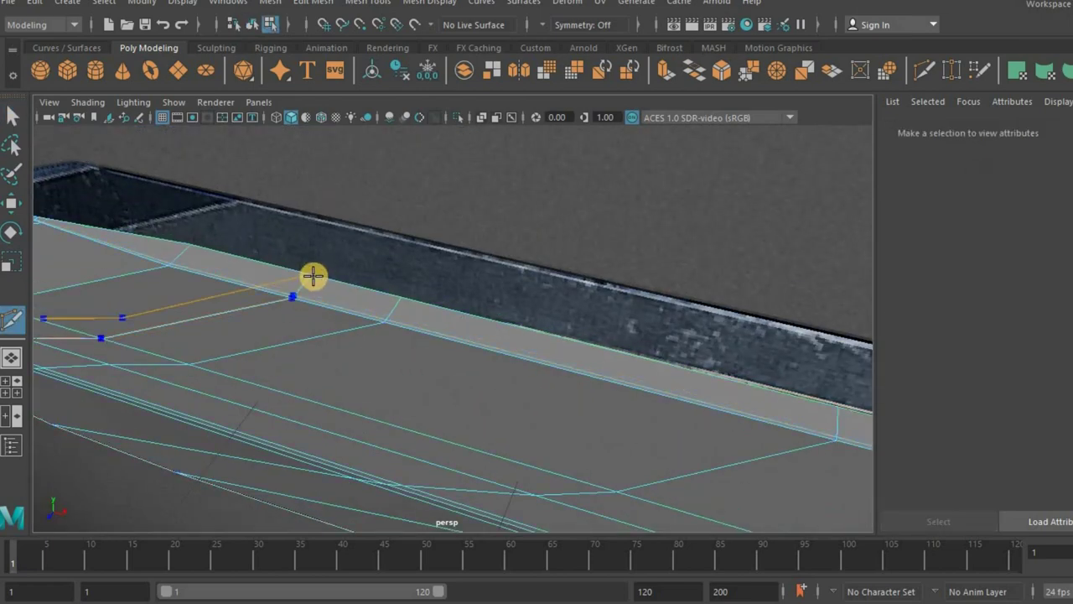
left_click(310, 279, "ctrl")
- Return to Object Mode, orbit around the blade, and reselect it to check its shape
mouse_move(307, 281)
left_mouse_down("alt")
mouse_move(347, 216)
mouse_move(338, 259)
mouse_move(144, 215)
mouse_move(12, 126)
left_mouse_up("alt")
left_click_drag(647, 177, 618, 278, "alt")
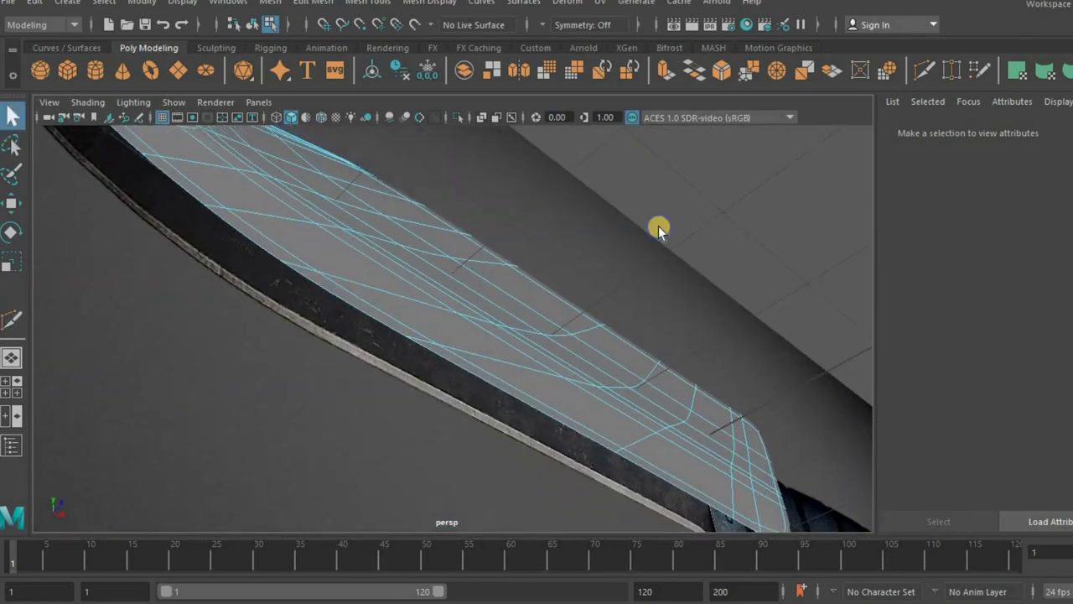
scroll(445, 305, "down", 5)
right_click(448, 234)
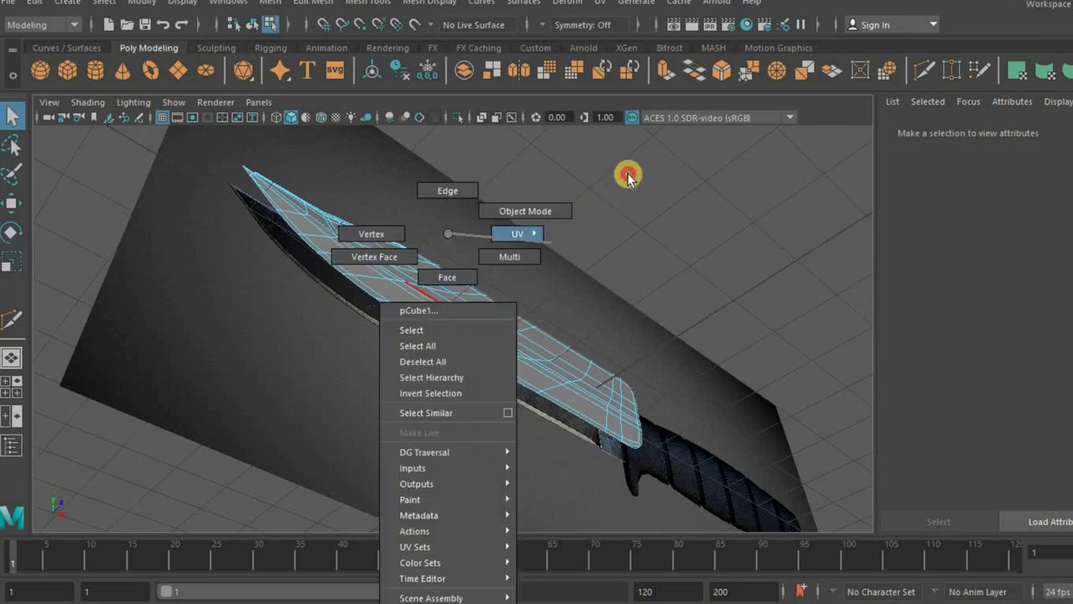
scroll(348, 385, "up", 5)
mouse_move(348, 386)
left_mouse_down("alt")
mouse_move(423, 262)
mouse_move(233, 117)
left_mouse_up("alt")
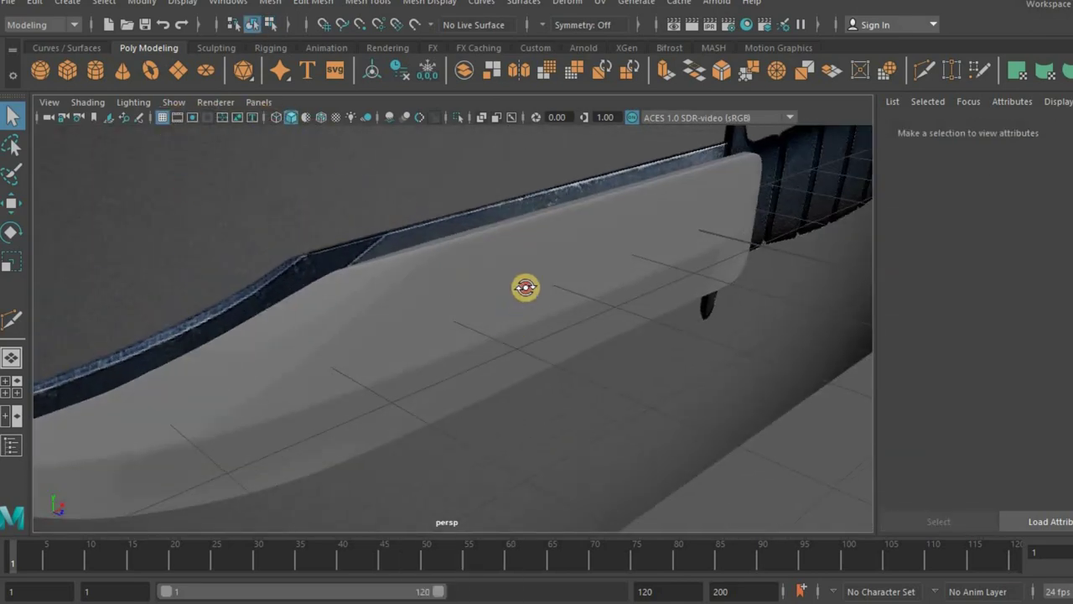
mouse_move(316, 281)
left_mouse_down("alt")
mouse_move(425, 298)
mouse_move(383, 323)
mouse_move(403, 318)
mouse_move(337, 316)
mouse_move(431, 347)
left_mouse_up("alt")
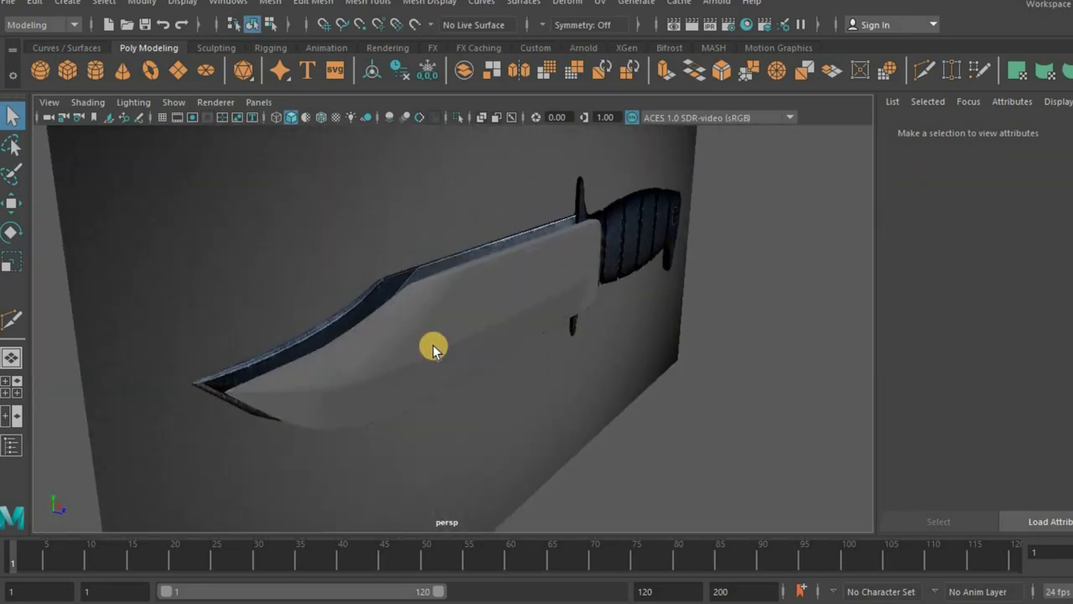
left_click(436, 345)
left_click_drag(461, 474, 437, 494, "alt")
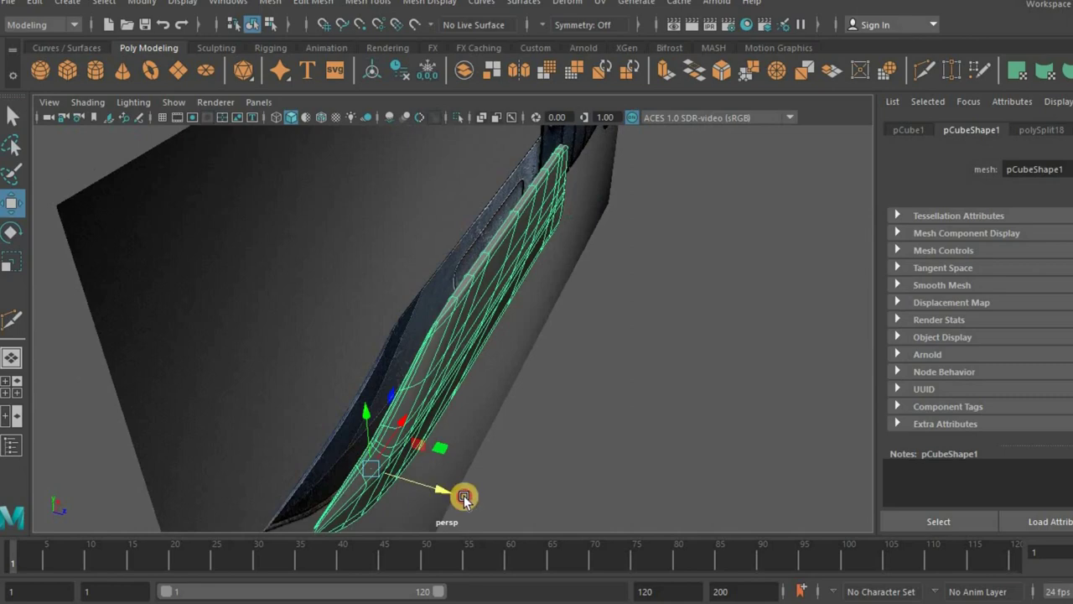
- Orbit around the knife to an edge-on view of the blade's base end
mouse_move(618, 448)
left_mouse_down("alt")
mouse_move(618, 477)
mouse_move(372, 388)
left_mouse_up("alt")
left_click(448, 366)
mouse_move(448, 367)
left_mouse_down("alt")
mouse_move(368, 358)
mouse_move(288, 376)
mouse_move(257, 450)
mouse_move(237, 463)
mouse_move(478, 407)
mouse_move(360, 360)
mouse_move(439, 388)
left_mouse_up("alt")
left_click(240, 358)
mouse_move(240, 357)
left_mouse_down("alt")
mouse_move(502, 362)
mouse_move(486, 362)
left_mouse_up("alt")
left_click_drag(499, 302, 484, 328, "alt")
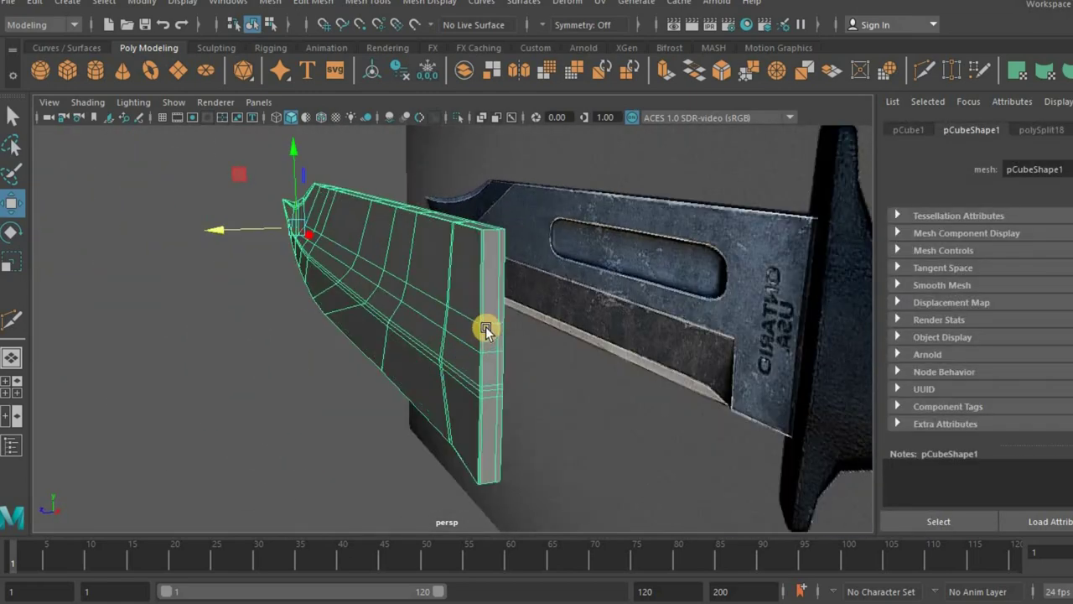
left_click(486, 326)
- Delete the tall face on the blade's flat base end and return to object mode
left_click(490, 300)
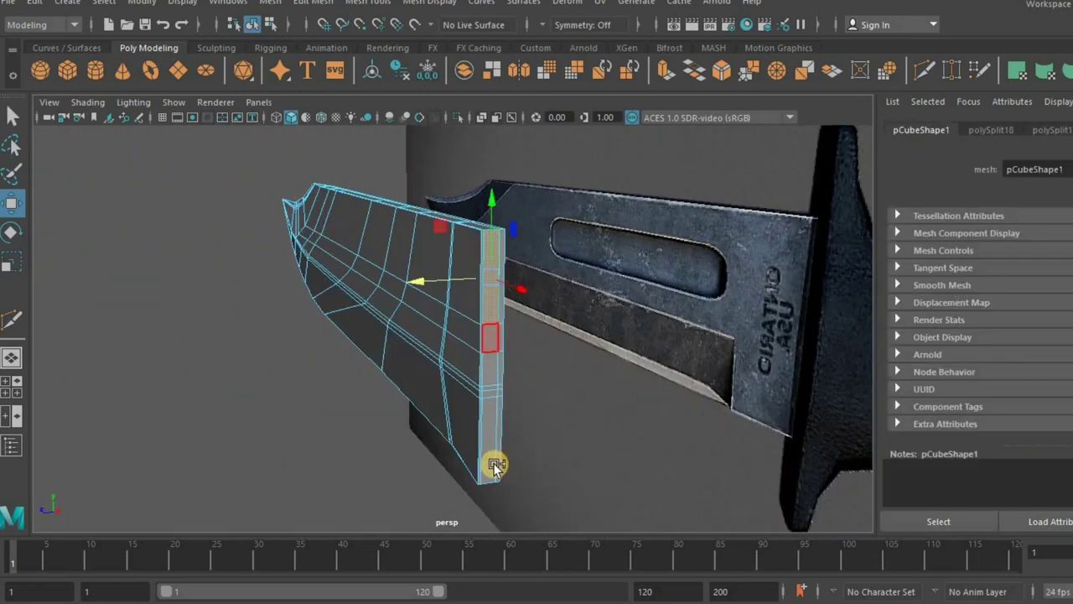
left_click(497, 409, "shift")
left_click_drag(472, 396, 403, 312, "alt")
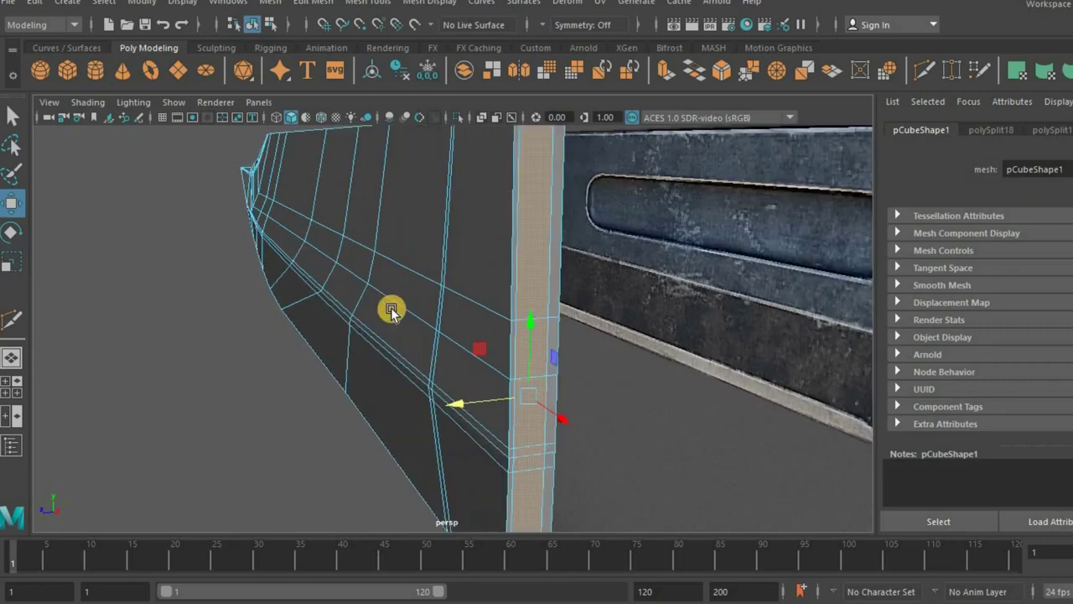
mouse_move(439, 216)
left_mouse_down("alt")
mouse_move(438, 331)
mouse_move(479, 391)
mouse_move(474, 323)
left_mouse_up("alt")
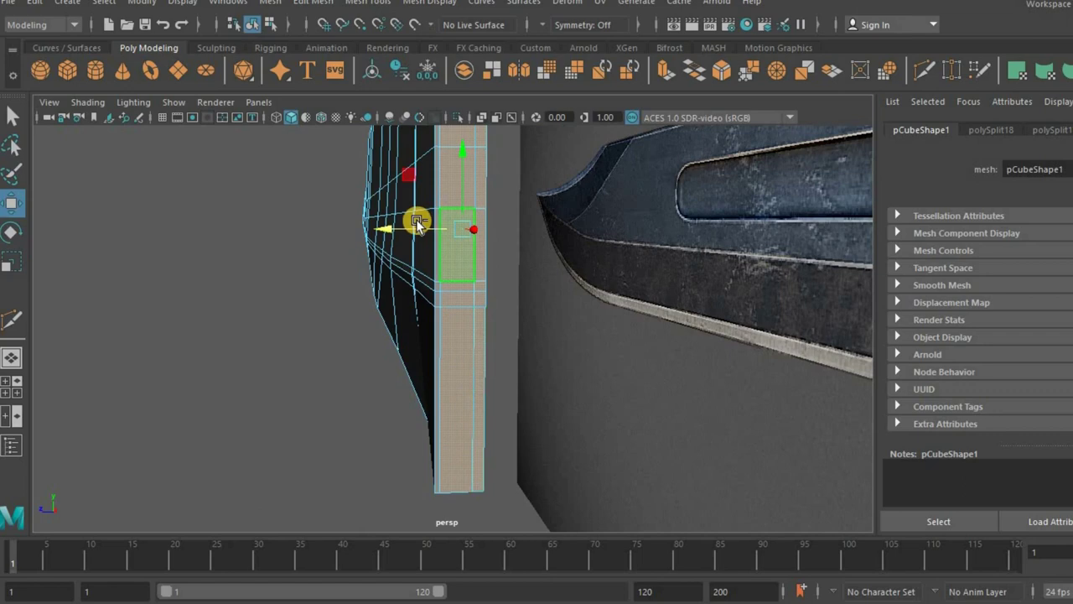
left_click_drag(417, 223, 409, 223, "alt")
left_click_drag(461, 390, 458, 383, "alt")
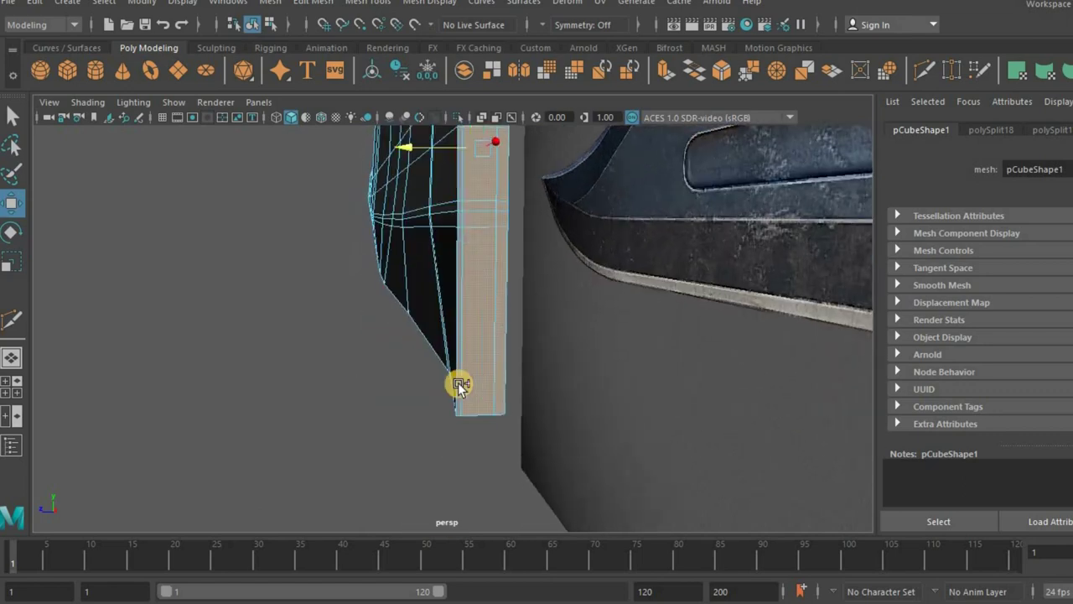
left_click(462, 322)
left_click(462, 320)
key("Delete")
mouse_move(342, 313)
left_mouse_down("alt")
mouse_move(505, 350)
mouse_move(414, 306)
mouse_move(444, 290)
left_mouse_up("alt")
scroll(443, 290, "down", 3)
key("F8")
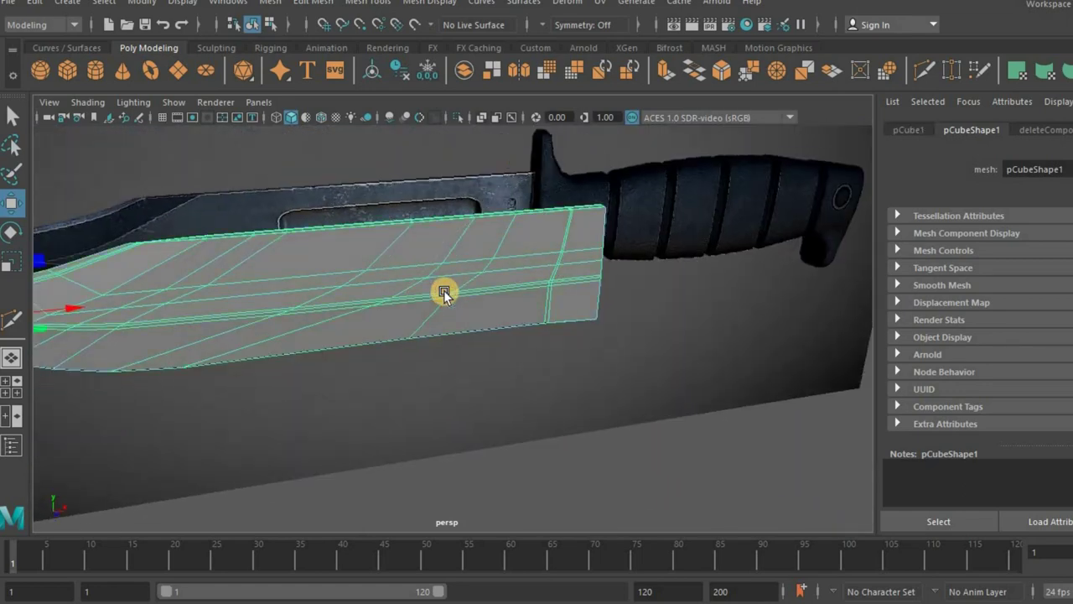
- Select the small gray cube pCube2 over the guard and maximize the front view
left_click(499, 372)
scroll(498, 371, "down", 3)
mouse_move(523, 369)
left_mouse_down("alt")
mouse_move(337, 342)
mouse_move(470, 372)
mouse_move(580, 372)
mouse_move(406, 341)
mouse_move(496, 330)
left_mouse_up("alt")
mouse_move(496, 331)
right_mouse_down("alt")
mouse_move(372, 388)
mouse_move(463, 358)
right_mouse_up("alt")
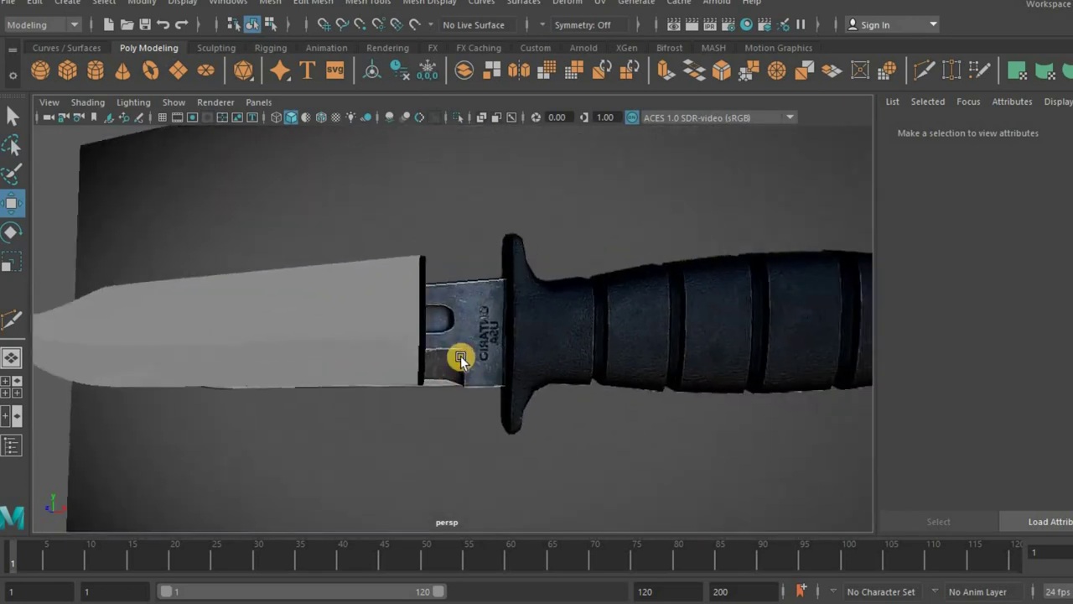
left_click_drag(463, 357, 377, 335, "alt")
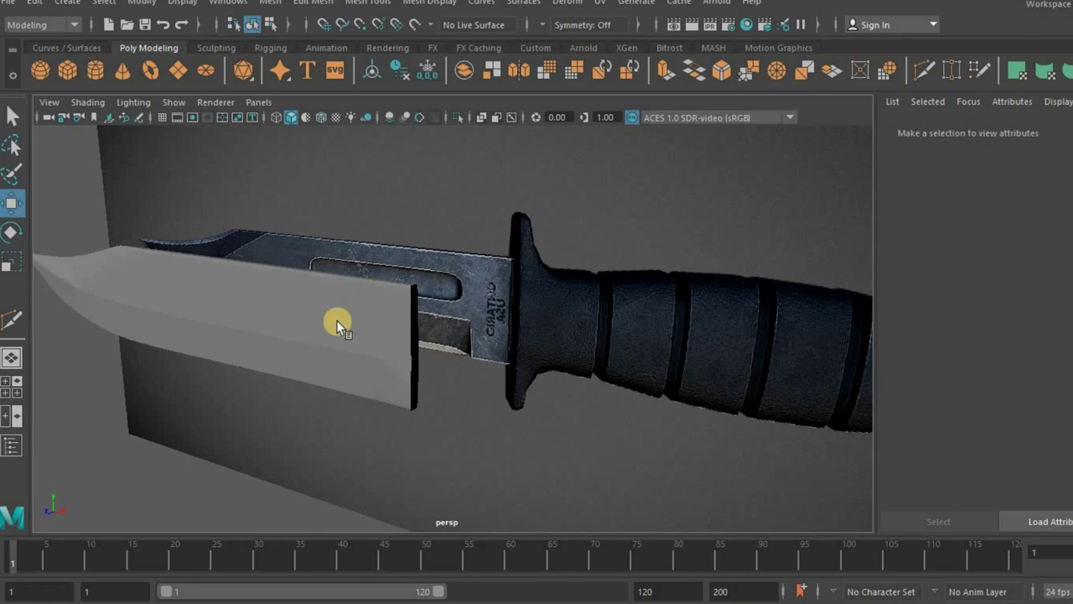
left_click(377, 291)
key("space")
key("space")
scroll(314, 310, "down", 4)
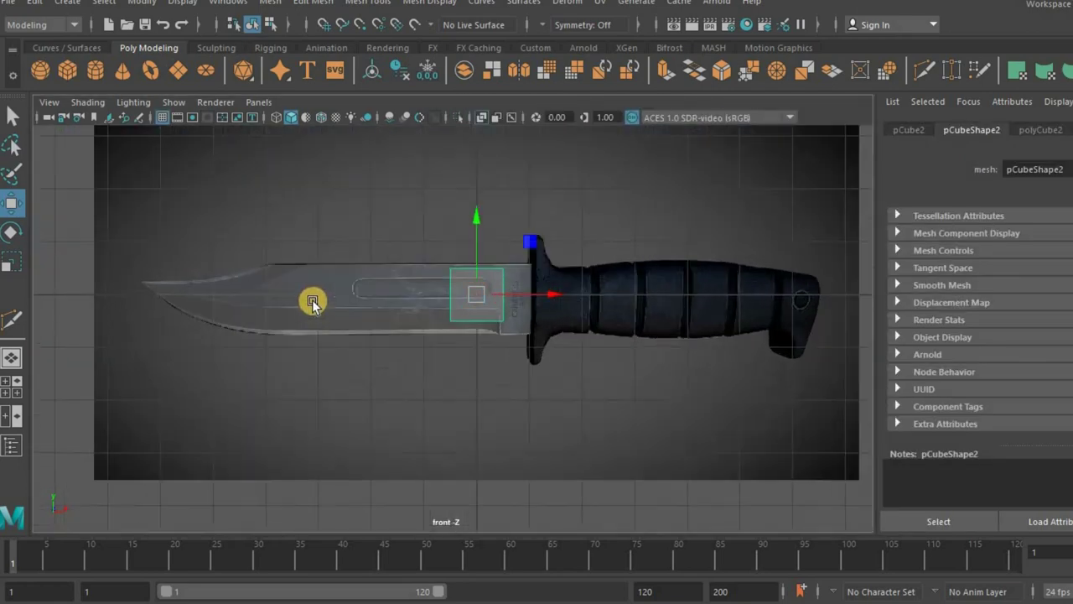
- Move the cube onto the guard position in the front view
scroll(247, 251, "up", 2)
scroll(294, 265, "up", 1)
middle_click_drag(440, 285, 425, 286)
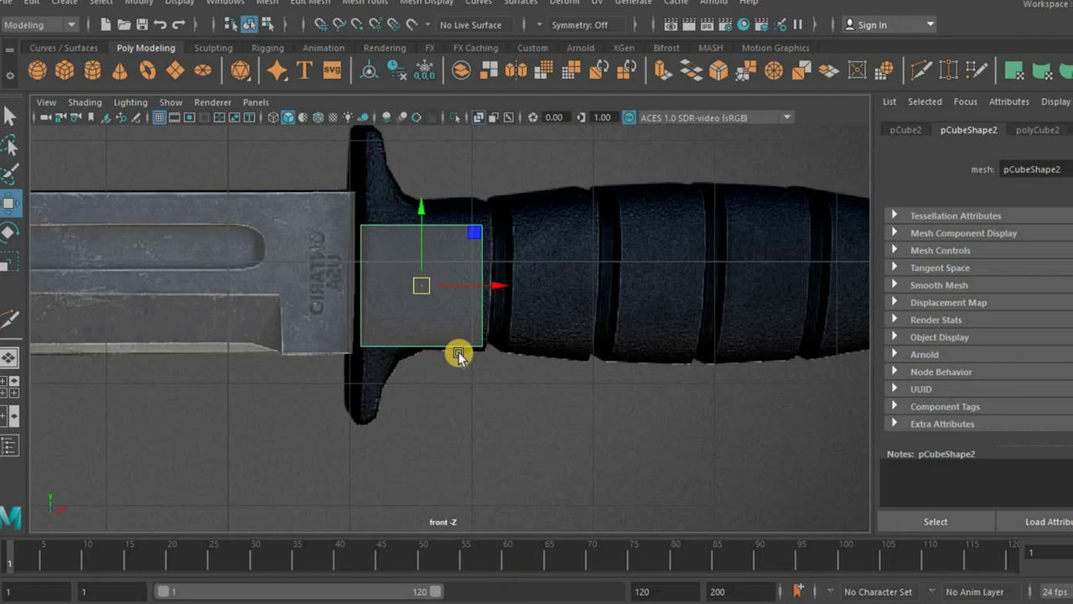
scroll(455, 355, "up", 2)
scroll(487, 383, "up", 2)
scroll(422, 355, "up", 1)
- Drag the cube's left vertices to the guard's top and lower tips
left_click(376, 242)
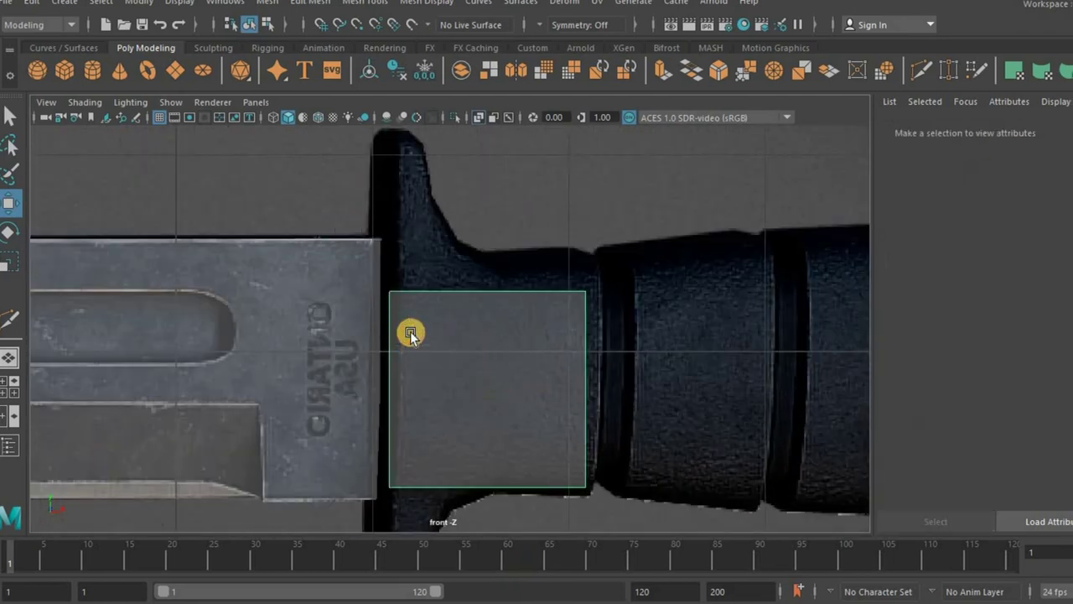
right_click_drag(412, 355, 352, 355)
left_click_drag(414, 360, 387, 289)
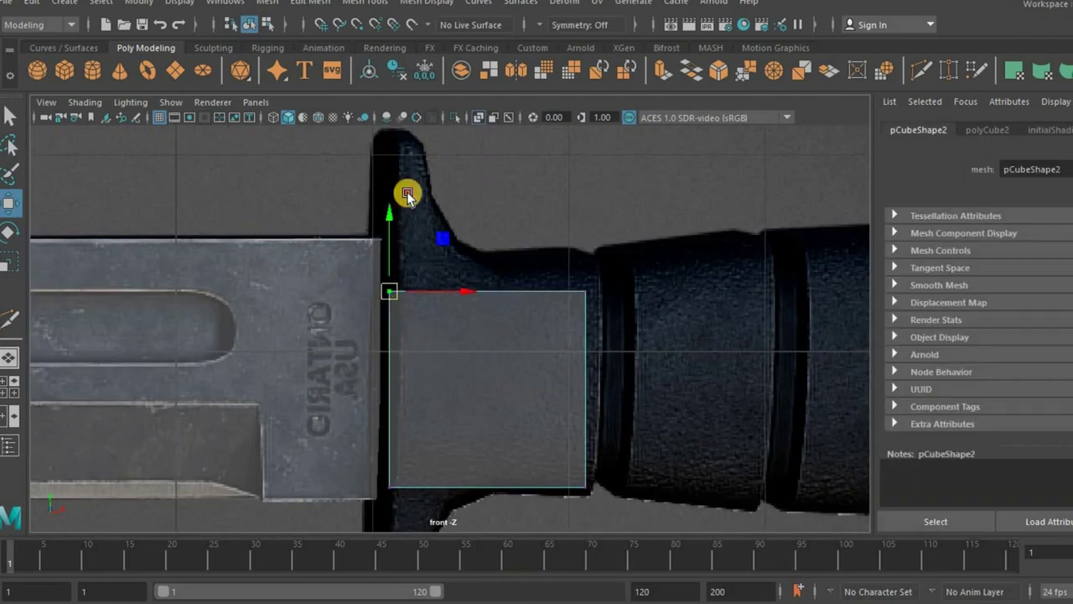
middle_click_drag(401, 134, 400, 132)
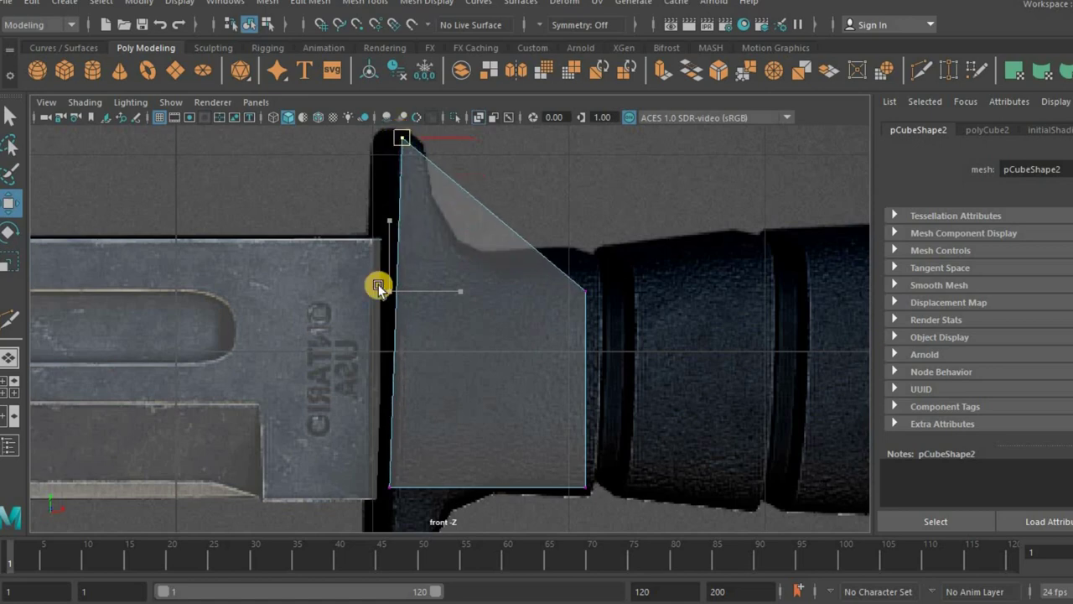
middle_click_drag(355, 339, 368, 217, "alt")
left_click_drag(422, 343, 355, 431)
mouse_move(381, 495)
middle_mouse_down()
mouse_move(402, 477)
mouse_move(439, 490)
middle_mouse_up()
- Pull the cube's right vertices to the guard's bottom and top corners
left_click(613, 371)
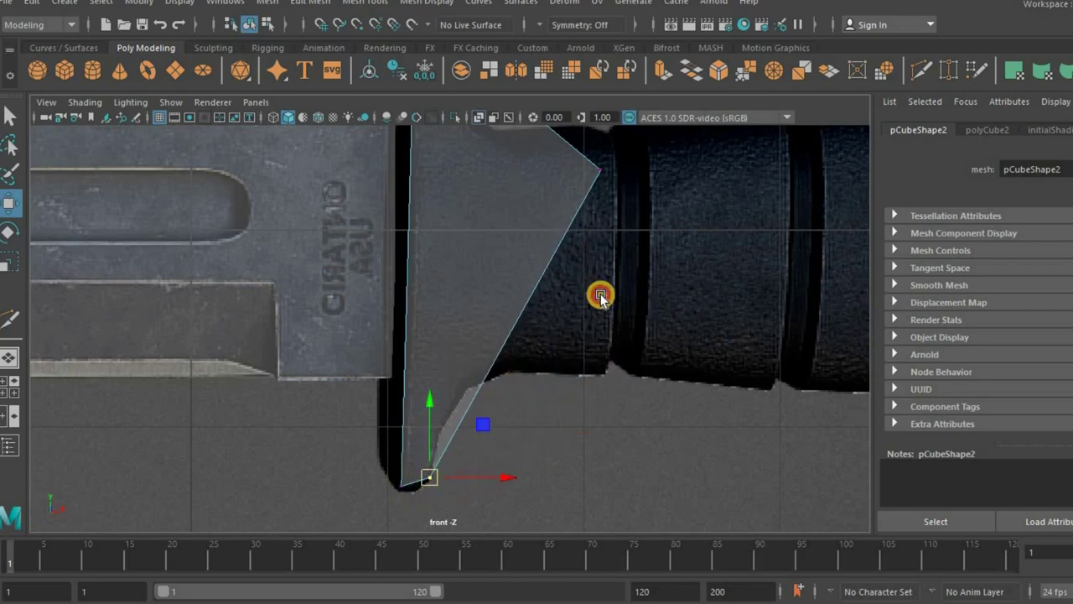
middle_click_drag(604, 173, 591, 262, "alt")
left_click(591, 262)
mouse_move(439, 144)
middle_mouse_down()
mouse_move(426, 137)
mouse_move(452, 279)
middle_mouse_up()
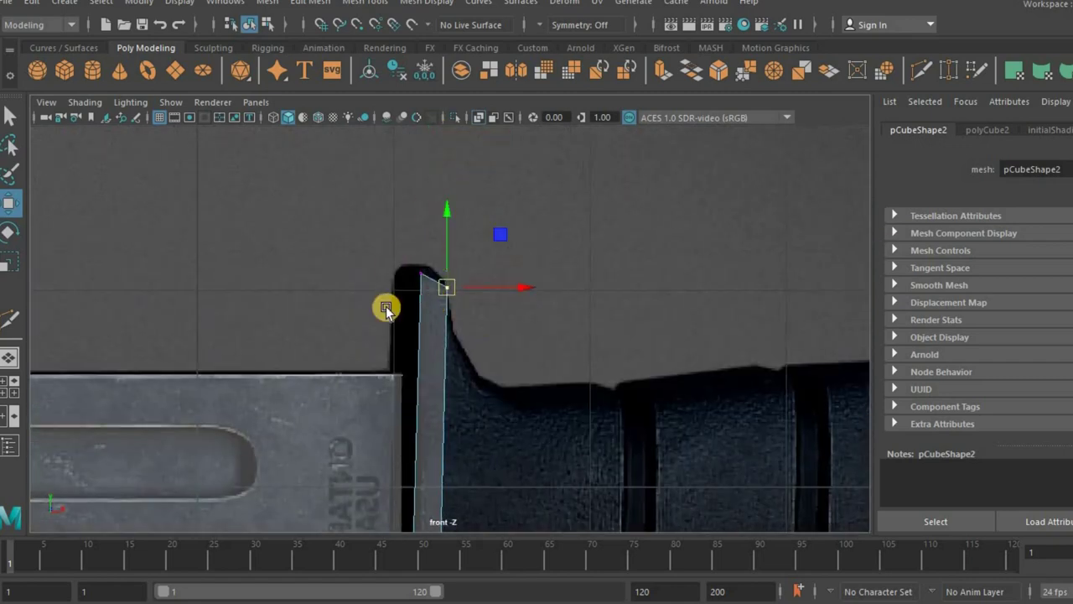
middle_click_drag(443, 517, 452, 331, "alt")
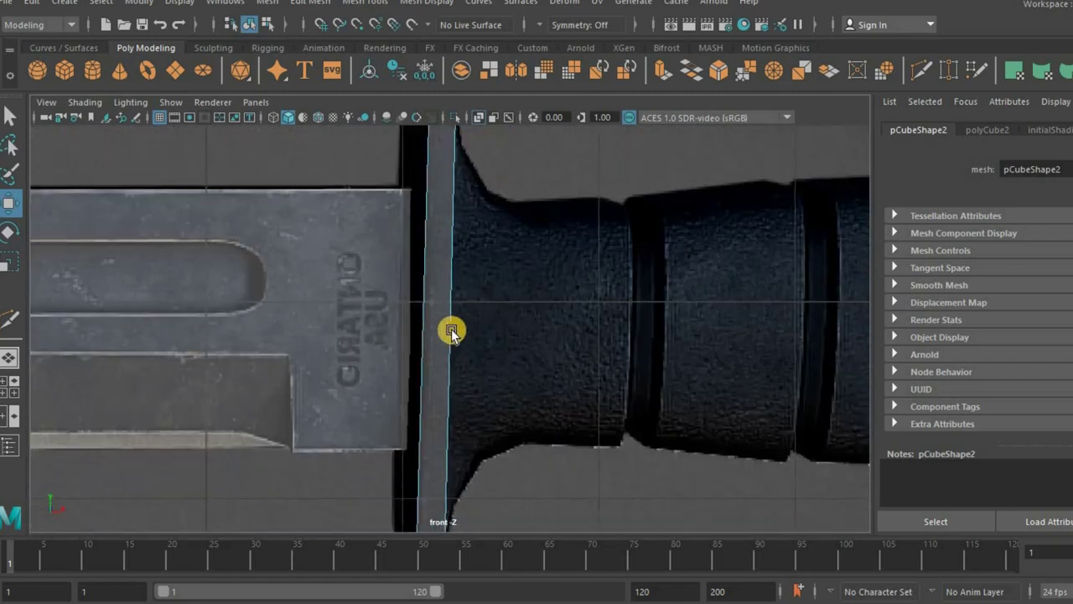
scroll(658, 287, "down", 3)
- Select the guard's handle-side face and extrude it with Ctrl+E
key("space")
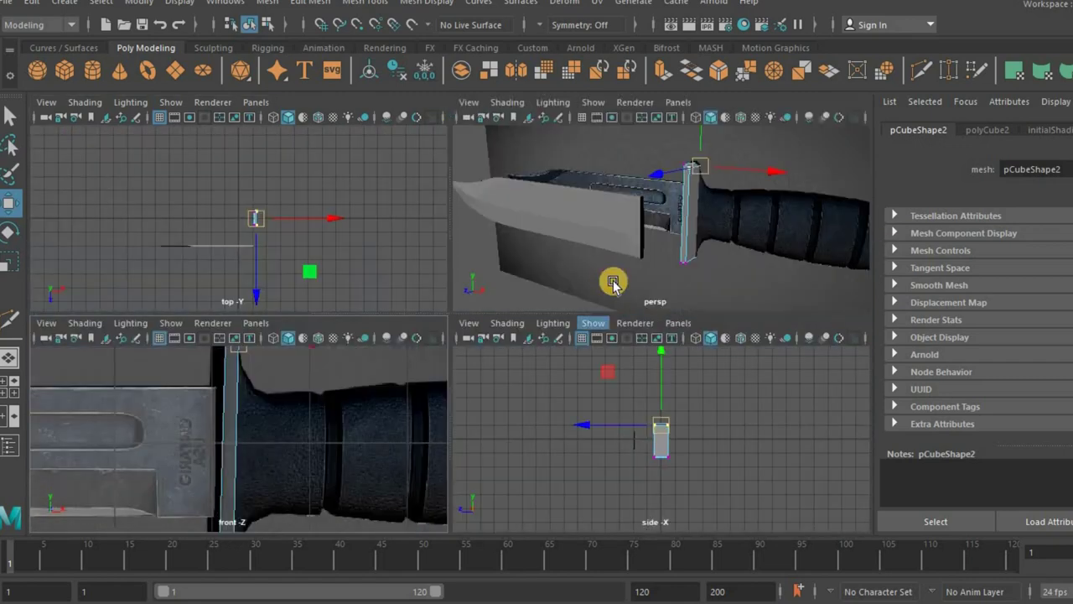
key("space")
left_click_drag(558, 311, 547, 336, "alt")
right_click_drag(547, 336, 276, 489)
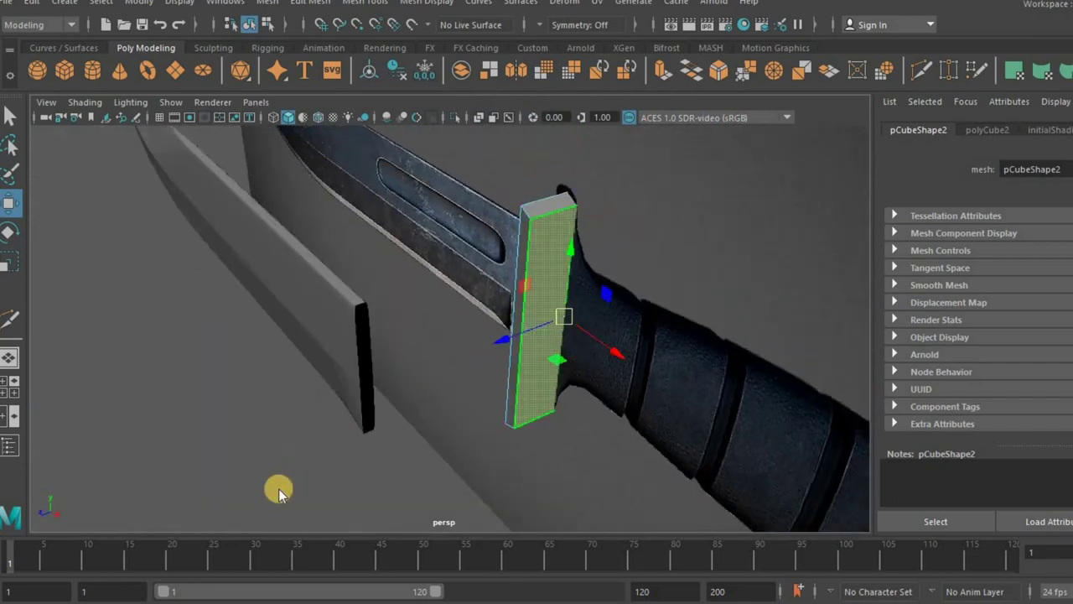
key("space")
key("space")
scroll(478, 436, "down", 3)
middle_click_drag(479, 436, 462, 434, "alt")
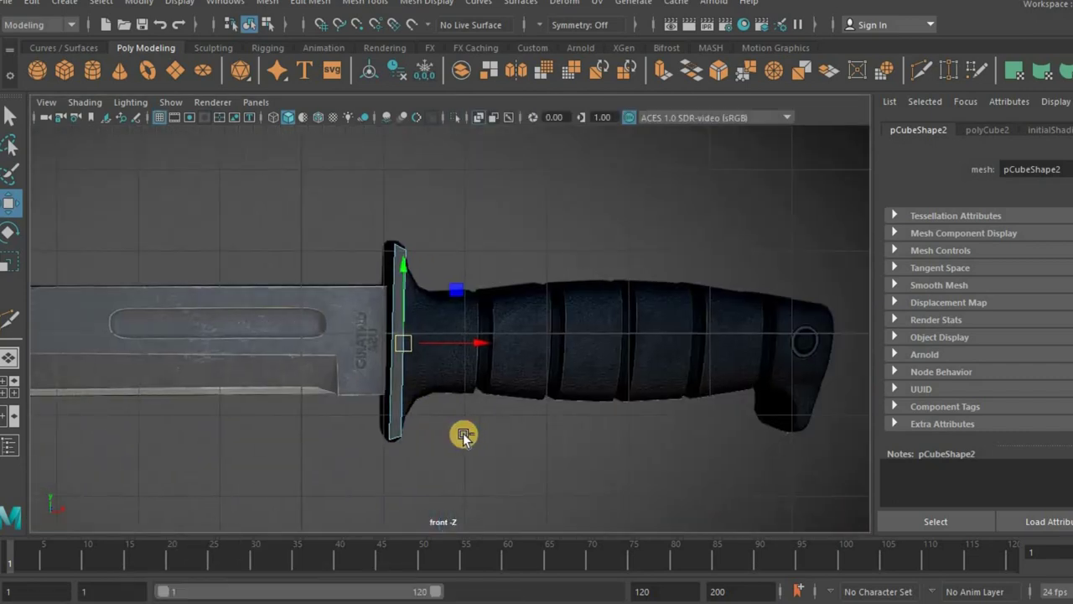
scroll(408, 343, "up", 3)
key("ctrl+e")
scroll(367, 353, "up", 3)
- Scale the extruded face down to taper the guard
key("w")
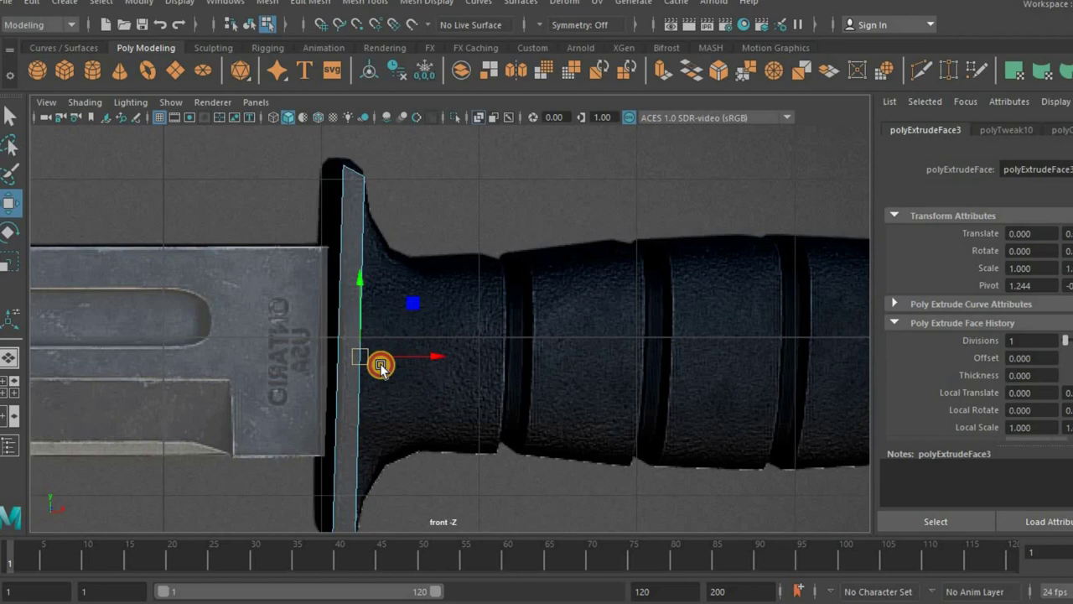
key("r")
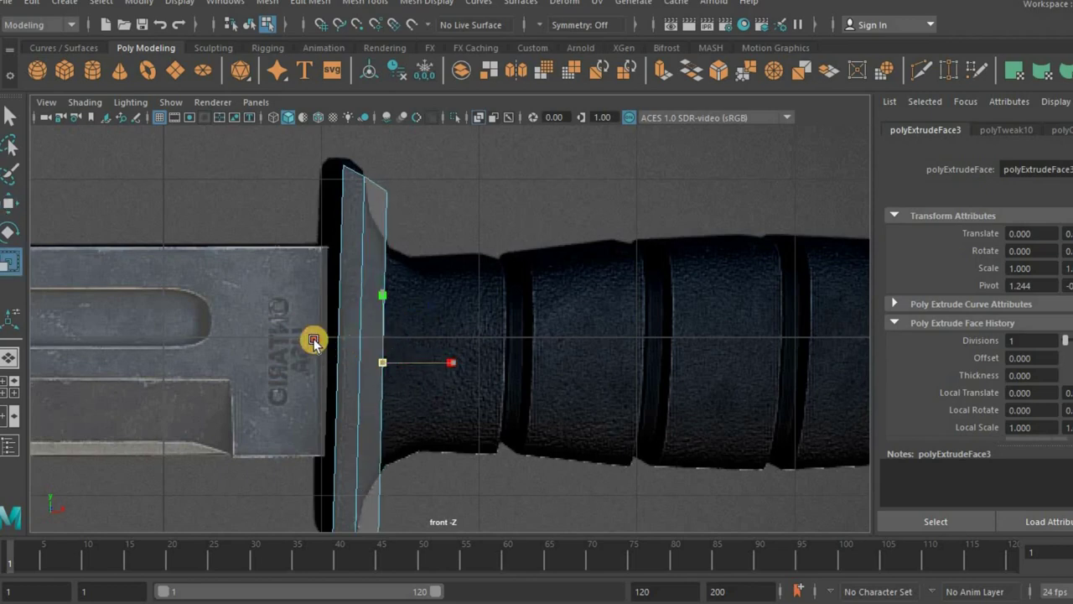
middle_click_drag(326, 344, 306, 337)
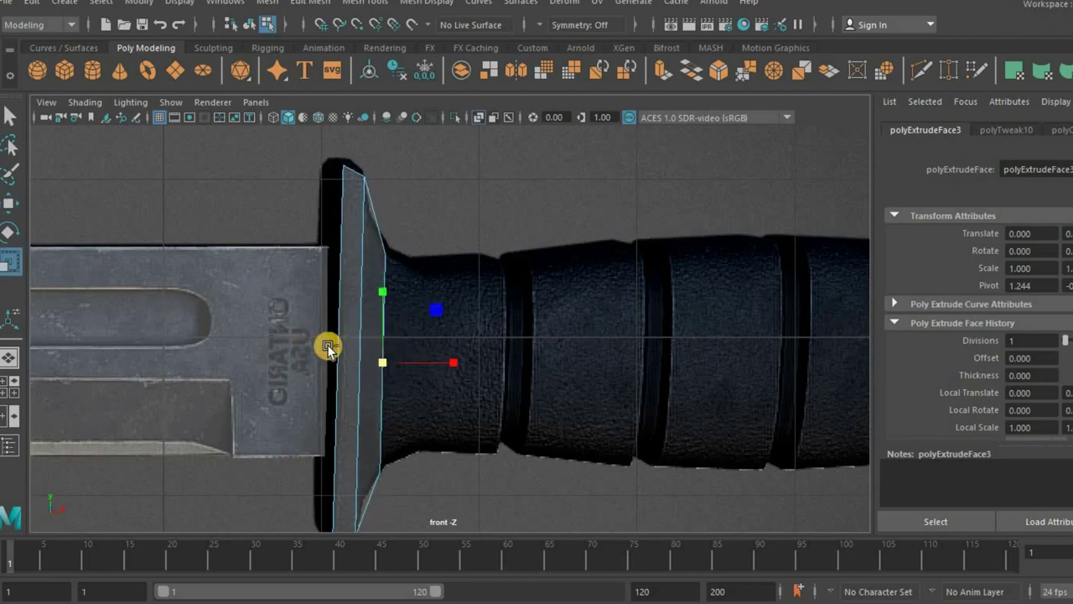
- Extrude the guard face again and pull it 4.265 along the handle
left_click(374, 317)
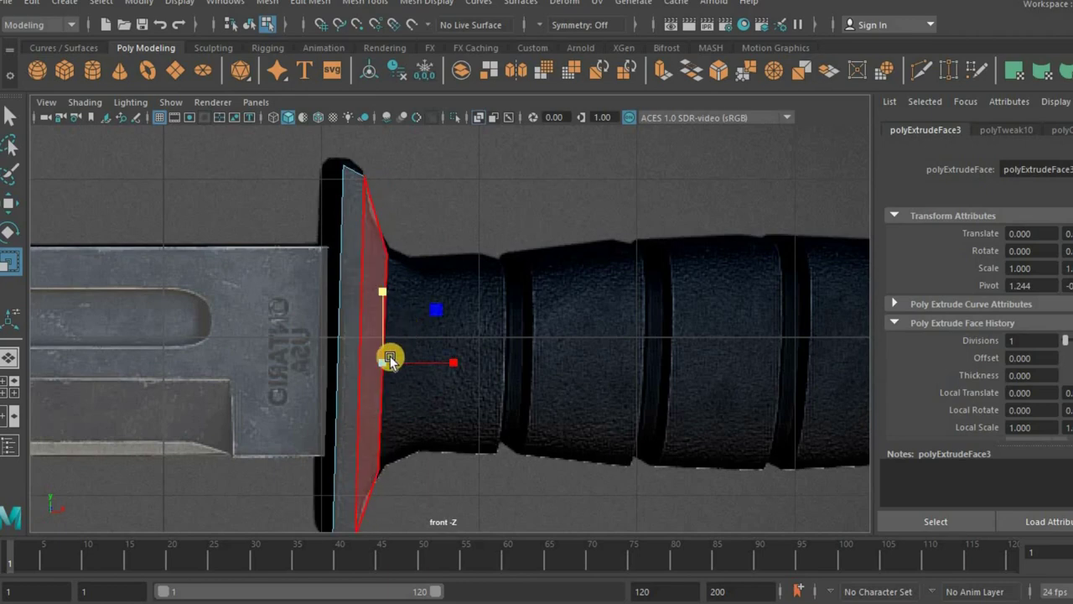
key("ctrl+e")
mouse_move(438, 350)
middle_mouse_down()
mouse_move(611, 364)
mouse_move(618, 335)
mouse_move(293, 340)
mouse_move(464, 351)
middle_mouse_up()
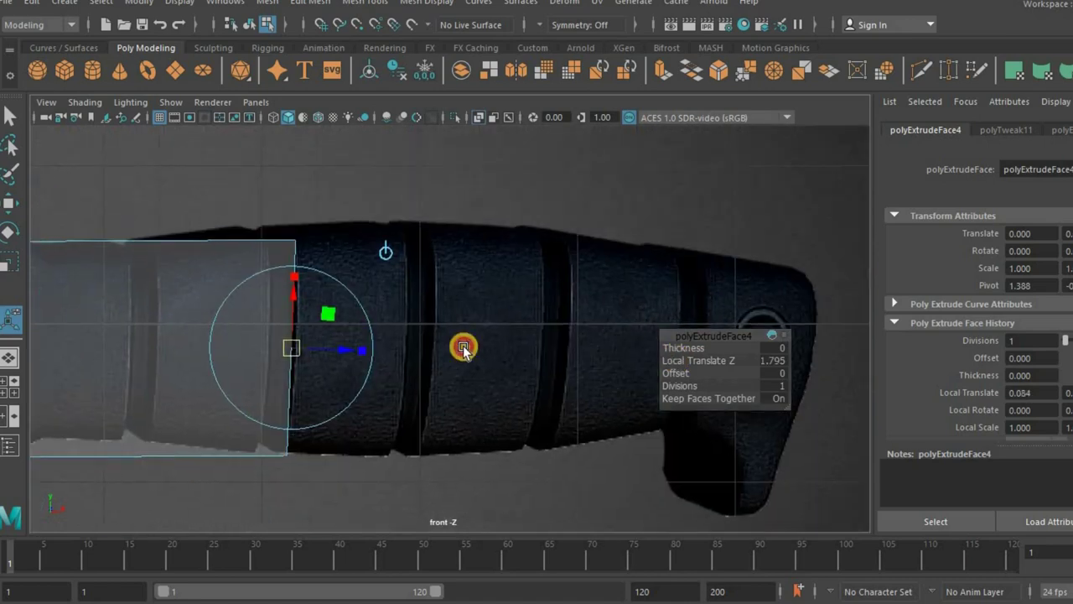
mouse_move(723, 363)
middle_mouse_down()
mouse_move(755, 355)
mouse_move(683, 342)
mouse_move(598, 294)
mouse_move(491, 287)
middle_mouse_up()
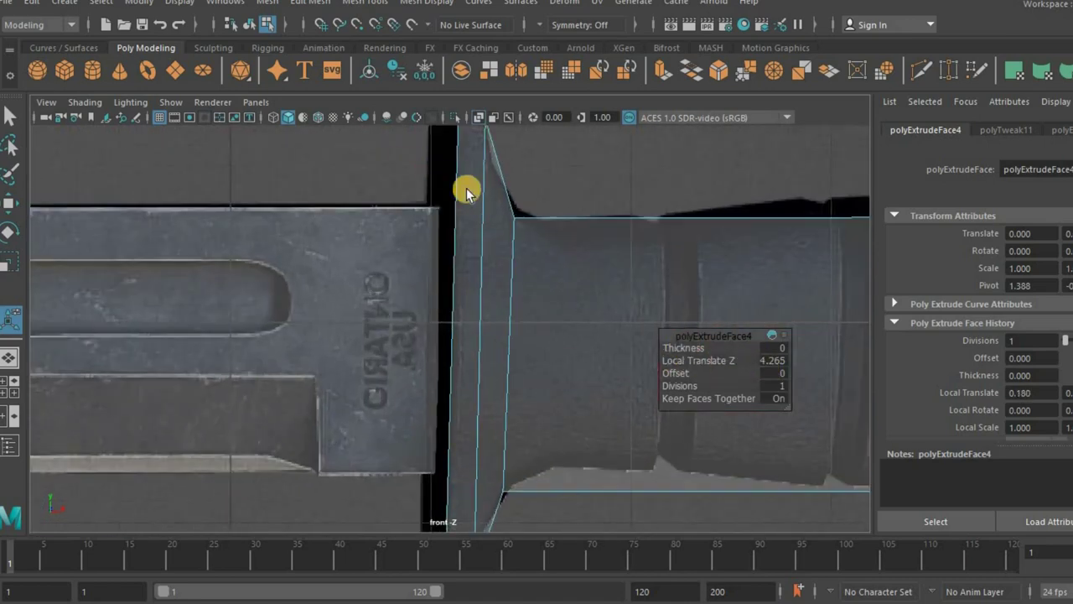
left_click_drag(489, 198, 501, 244)
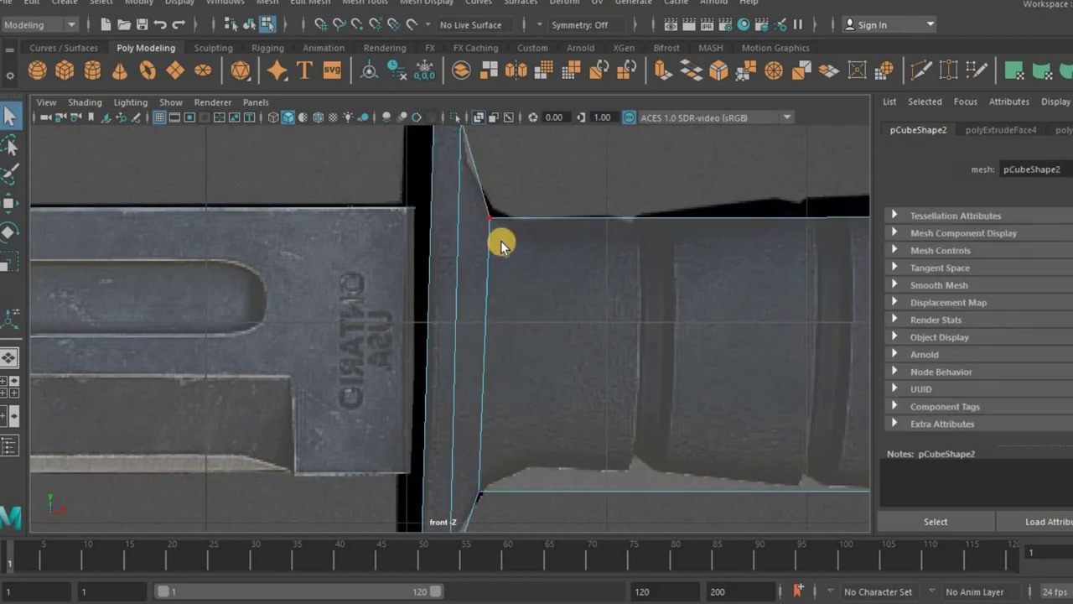
- Align the guard's lower vertex with the handle outline
key("w")
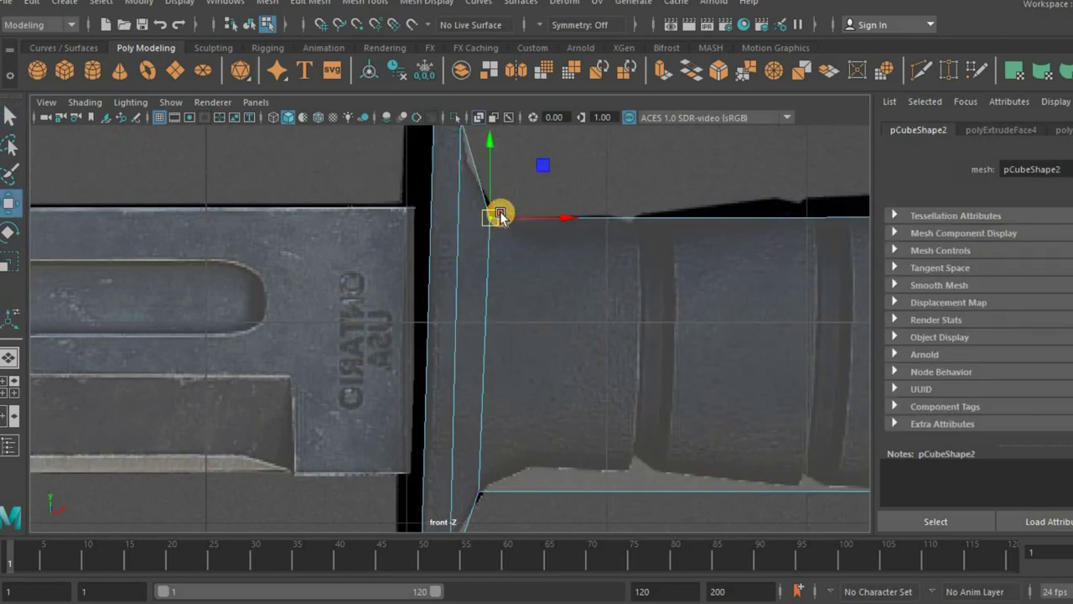
middle_click_drag(462, 473, 445, 351, "alt")
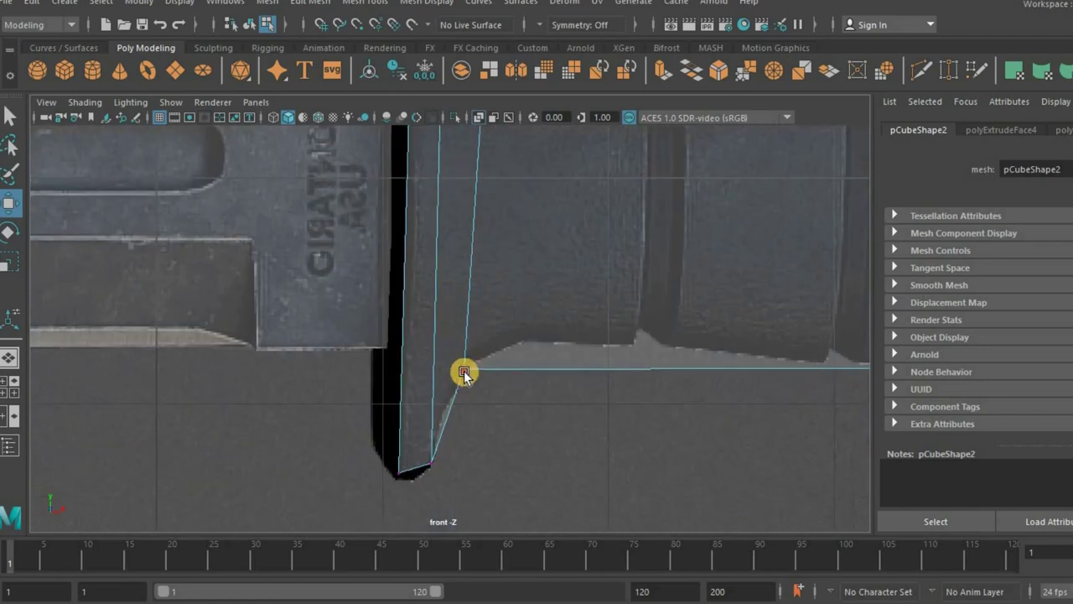
left_click_drag(477, 359, 489, 350)
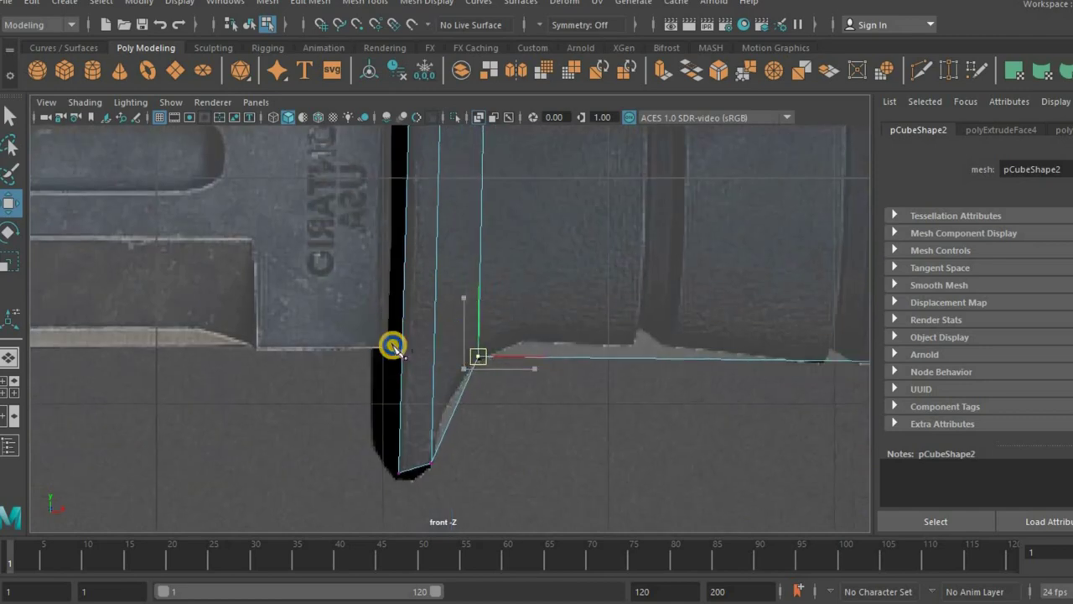
- Cut a vertical edge loop through the guard at its lower tip
key("ctrl+shift+x")
left_click(408, 468, "ctrl")
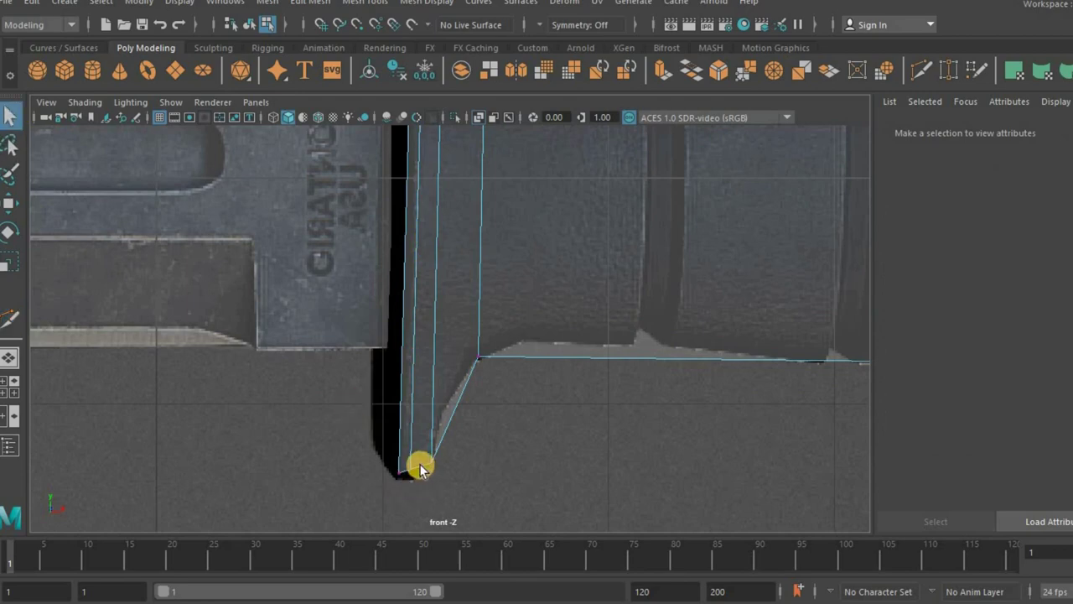
left_click_drag(405, 461, 419, 491)
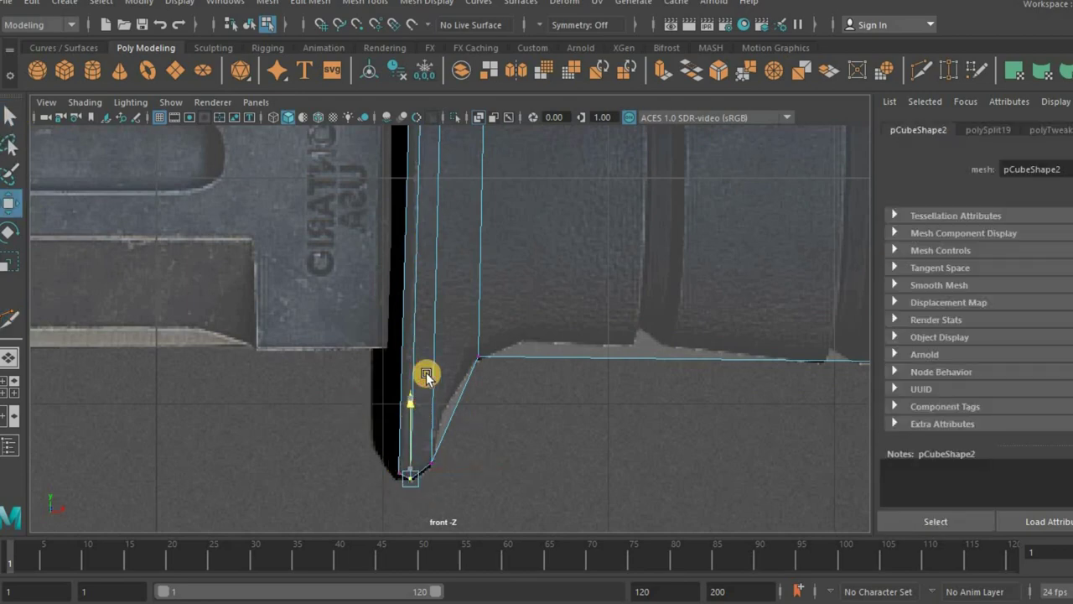
- Cut an edge under the guard's slope and move slope vertices onto the sloped outline
middle_click_drag(422, 361, 387, 249, "alt")
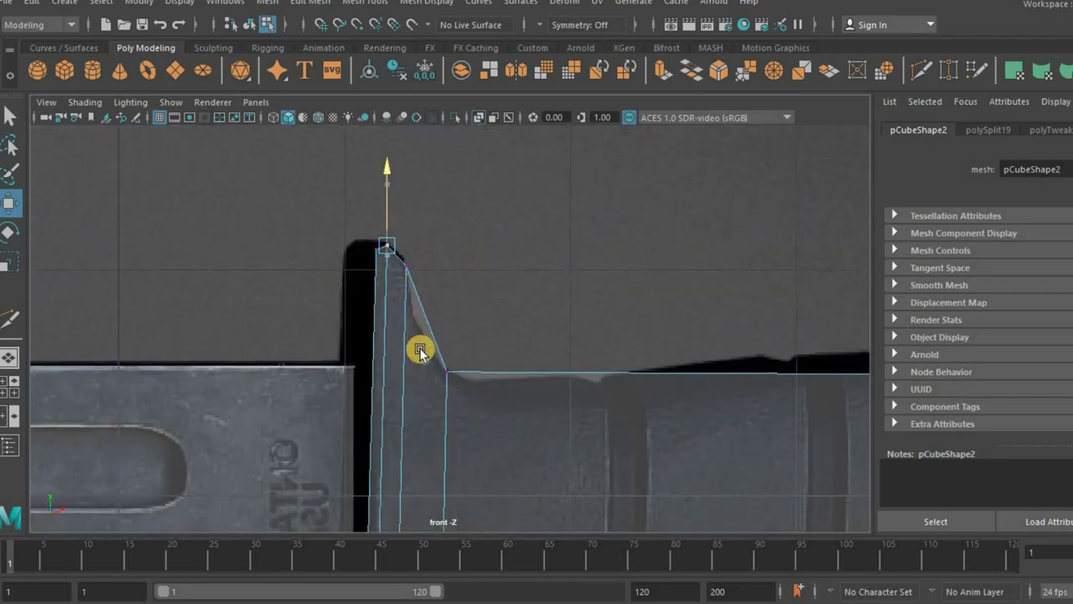
scroll(420, 350, "up", 2)
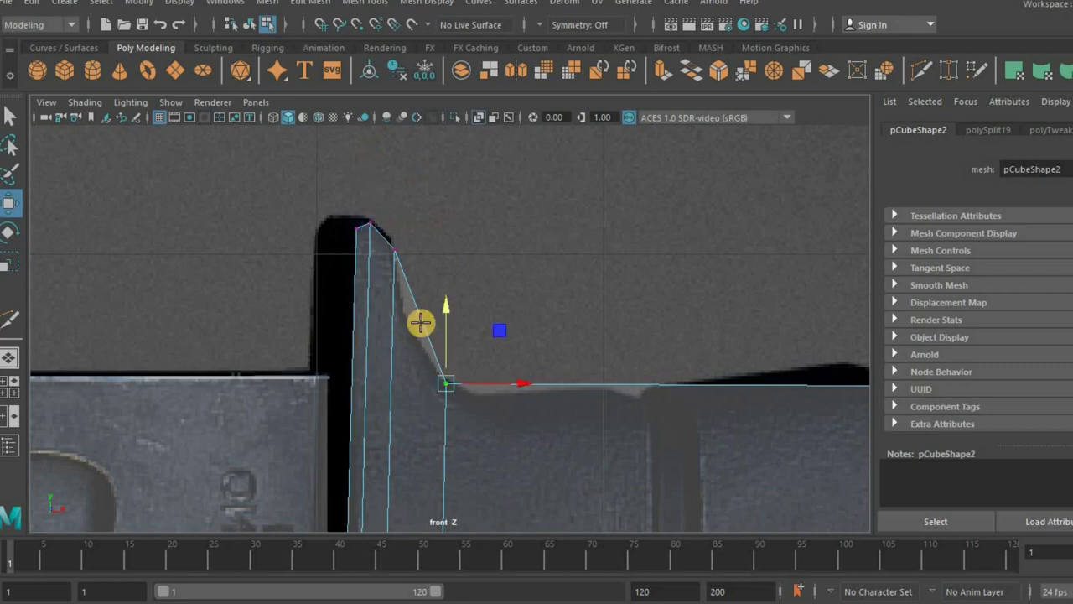
left_click(422, 326, "ctrl")
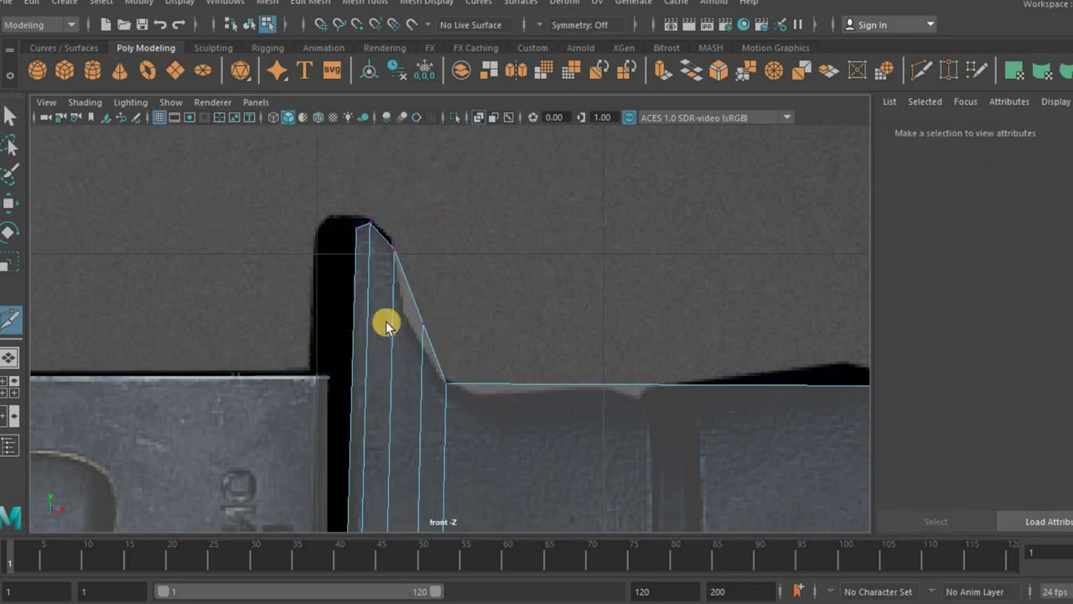
key("q")
scroll(435, 343, "up", 1)
left_click(415, 322)
key("w")
left_click_drag(403, 323, 429, 365)
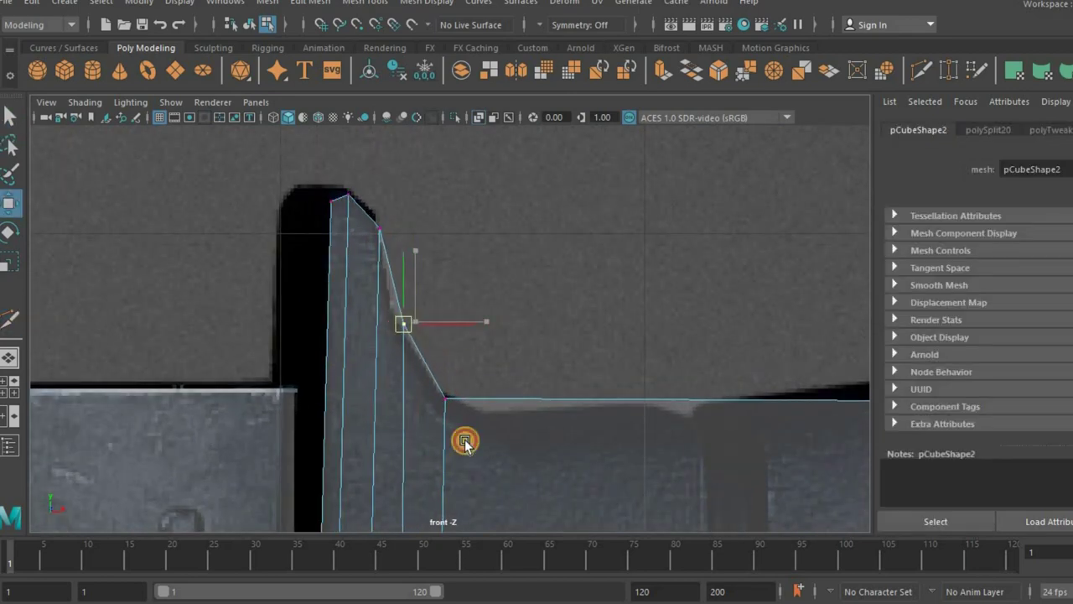
mouse_move(397, 328)
middle_mouse_down("alt")
mouse_move(411, 473)
mouse_move(455, 395)
mouse_move(463, 427)
middle_mouse_up("alt")
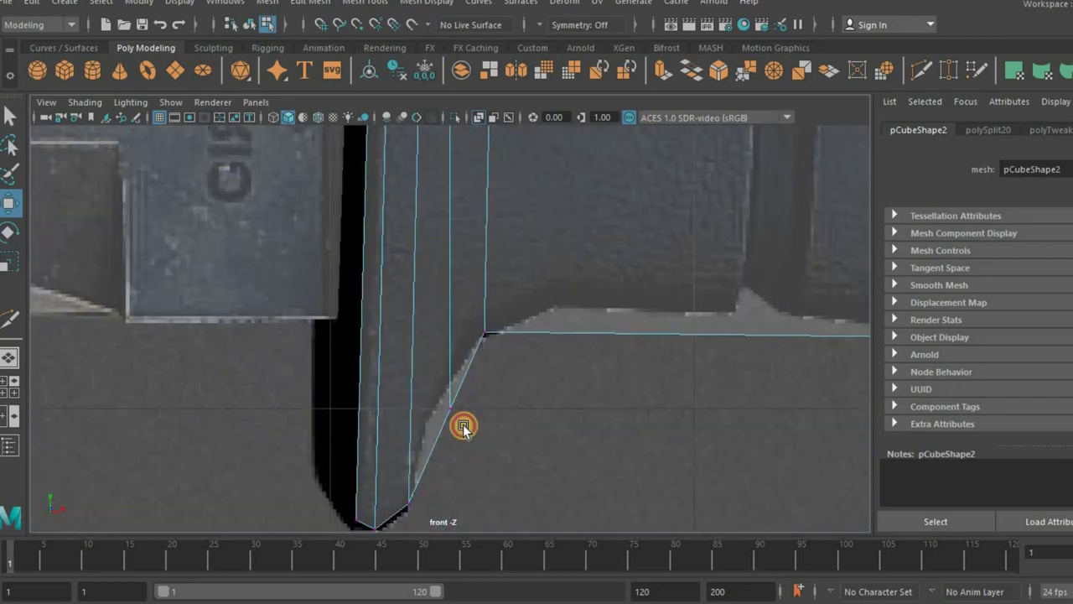
left_click(468, 442)
left_click_drag(450, 408, 439, 397)
- Add three vertical Multi-Cut edges through the handle's bottom edge
middle_click_drag(647, 335, 556, 397, "alt")
key("y")
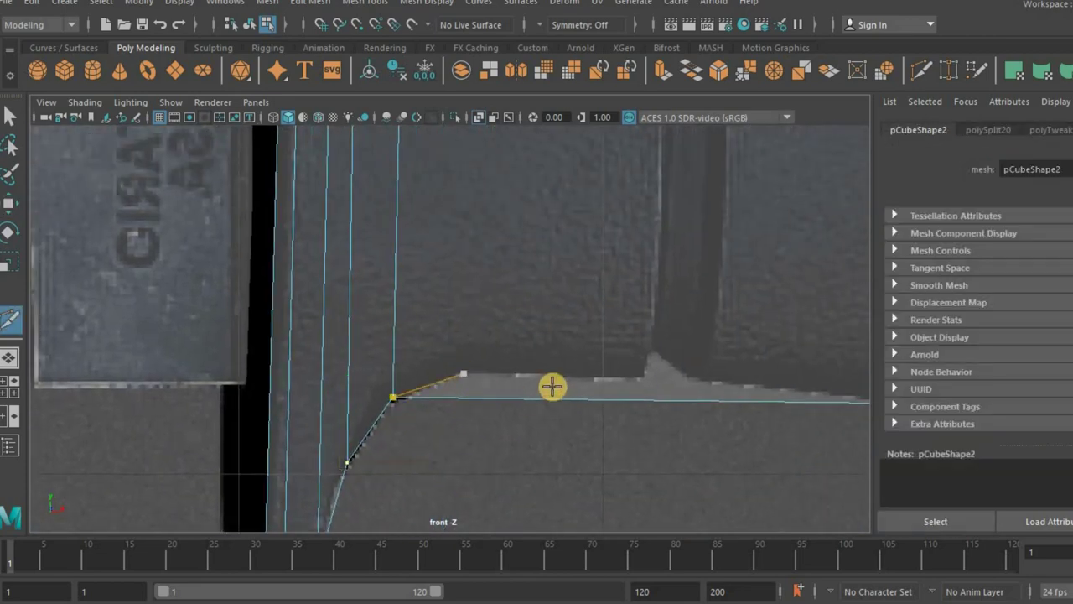
left_click(639, 395, "ctrl")
left_click(703, 395, "ctrl")
left_click(478, 396, "ctrl")
- Move the handle's bottom-edge vertices to follow the reference grip outline
key("q")
left_click(508, 450)
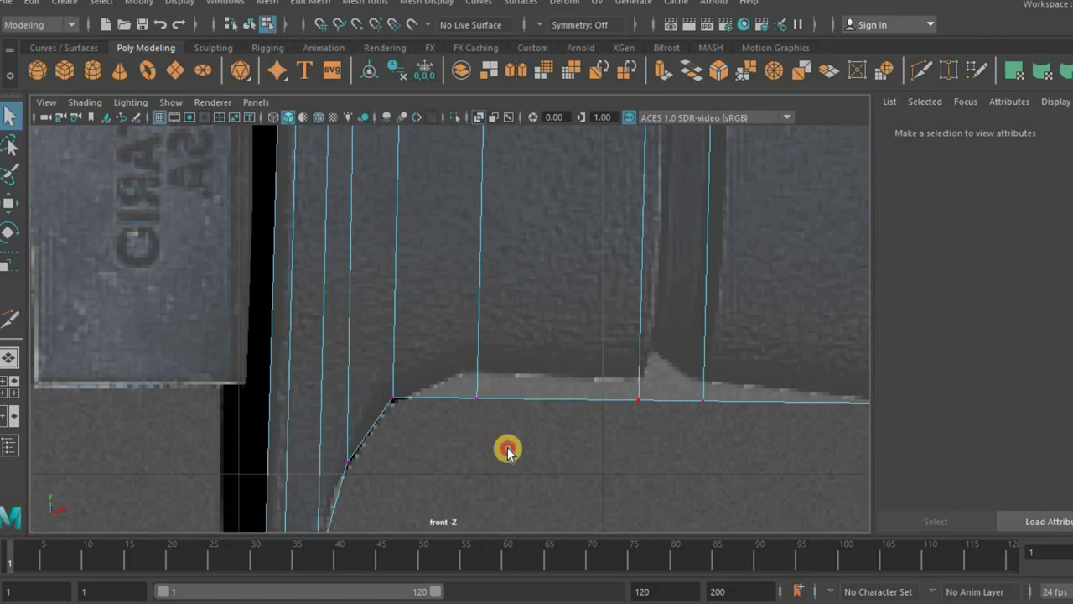
key("w")
left_click_drag(487, 291, 488, 264)
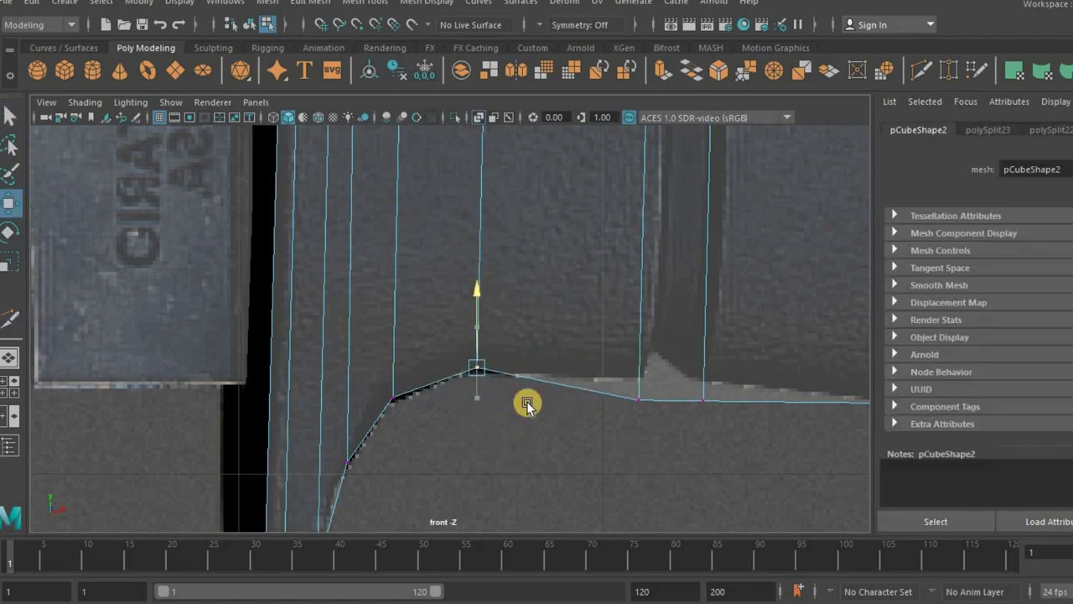
mouse_move(549, 447)
middle_mouse_down("alt")
mouse_move(498, 343)
mouse_move(291, 267)
middle_mouse_up("alt")
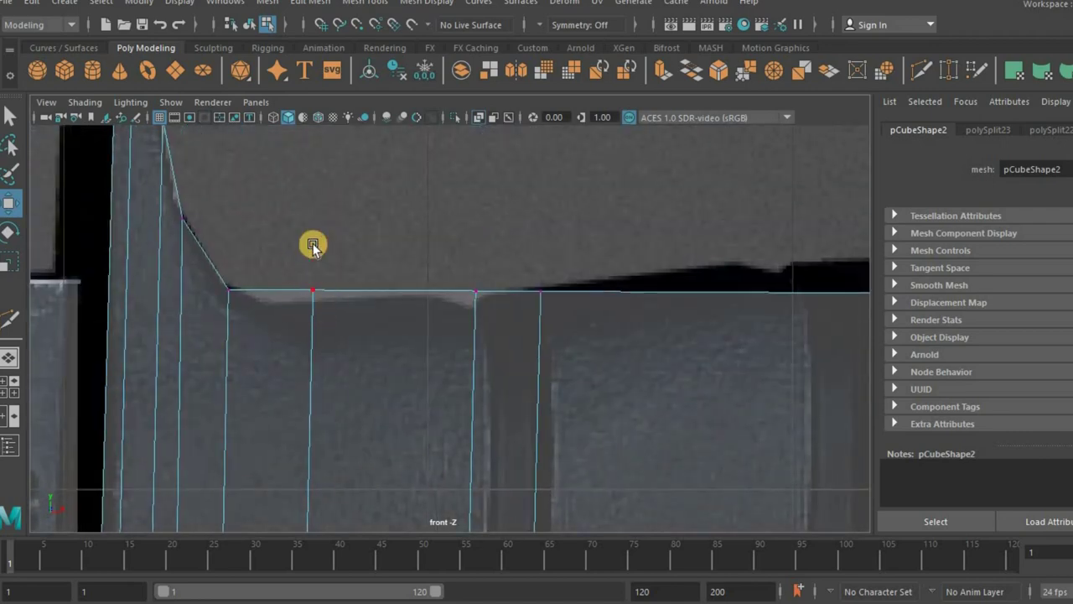
left_click_drag(311, 248, 270, 305)
scroll(210, 276, "up", 1)
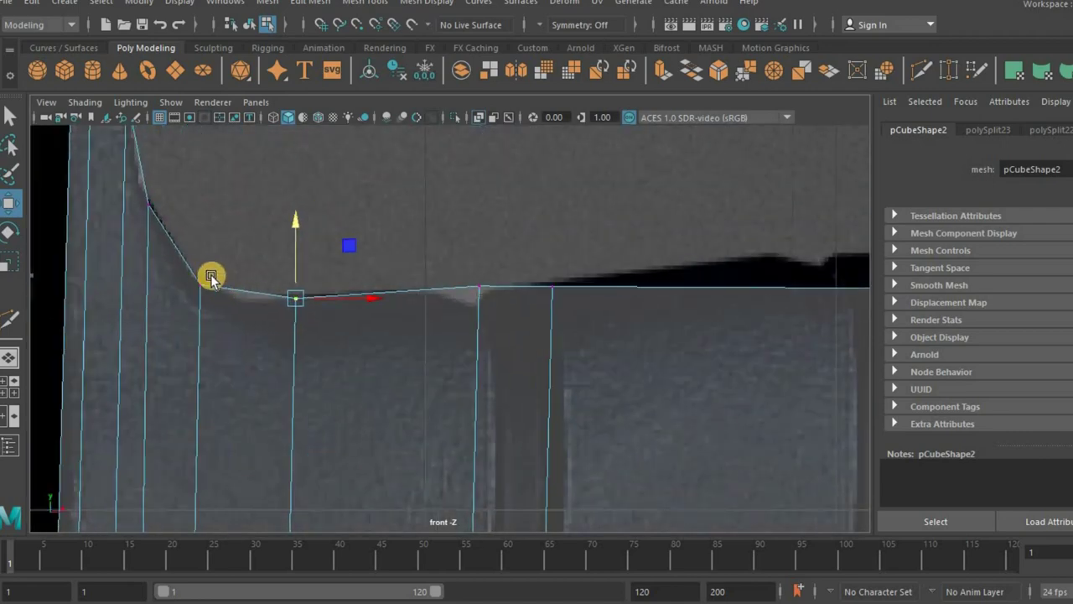
middle_click_drag(231, 307, 198, 291)
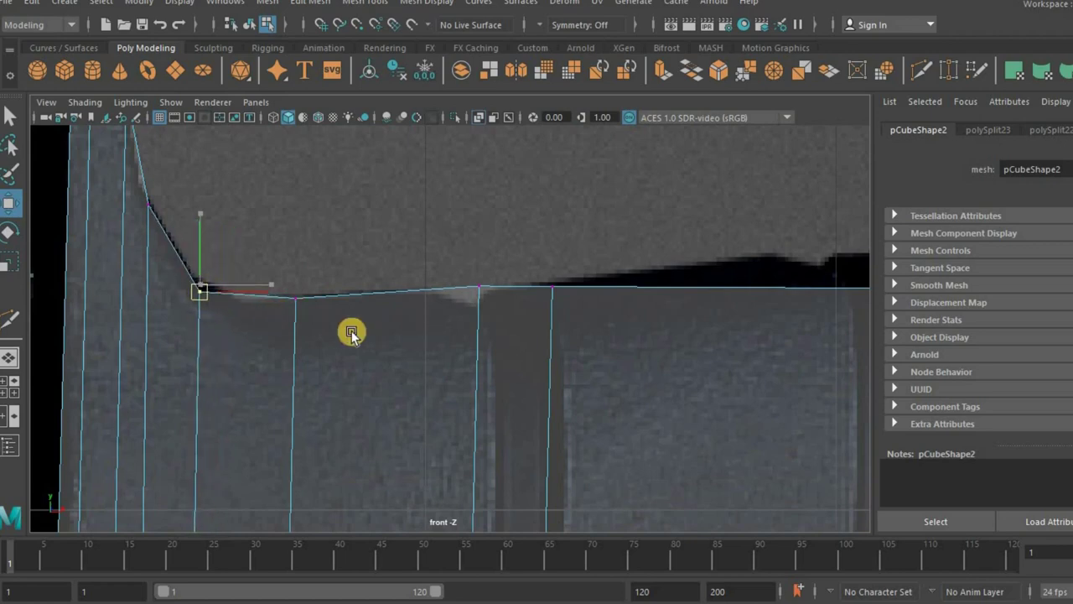
middle_click_drag(406, 279, 340, 281, "alt")
middle_click_drag(415, 295, 415, 315)
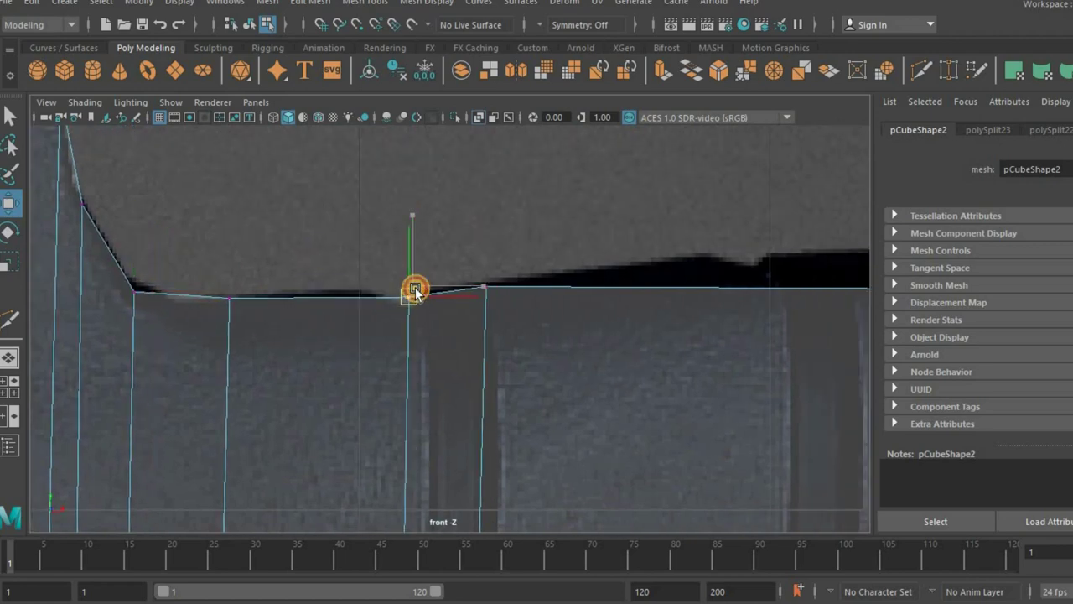
middle_click_drag(577, 275, 533, 277, "alt")
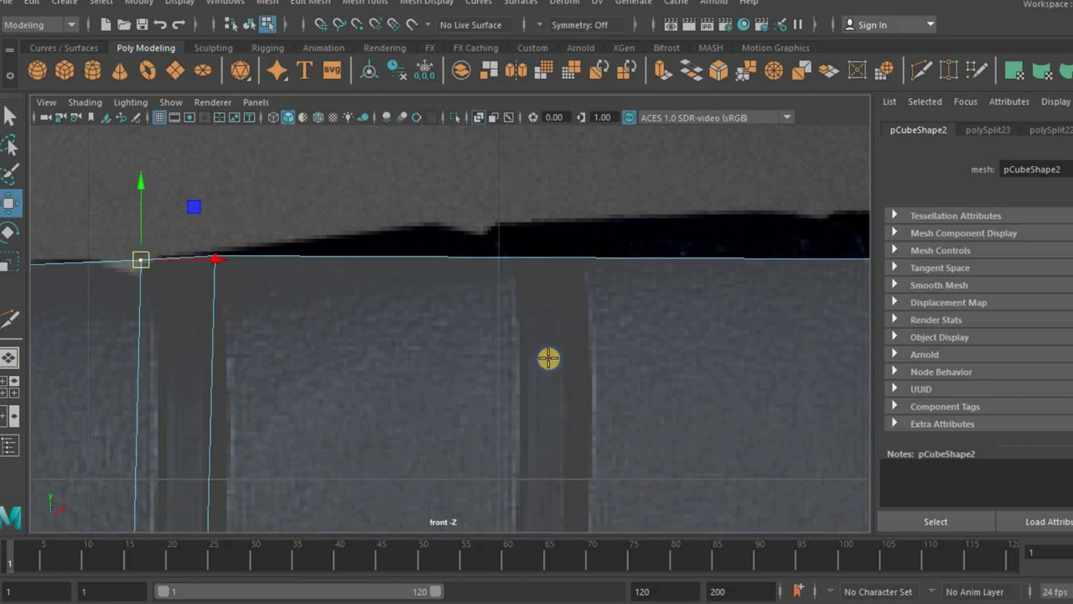
- Insert a vertical edge beside the groove and raise a vertex so the top edge slopes
right_click_drag(492, 324, 512, 330, "shift")
left_click(563, 300, "ctrl")
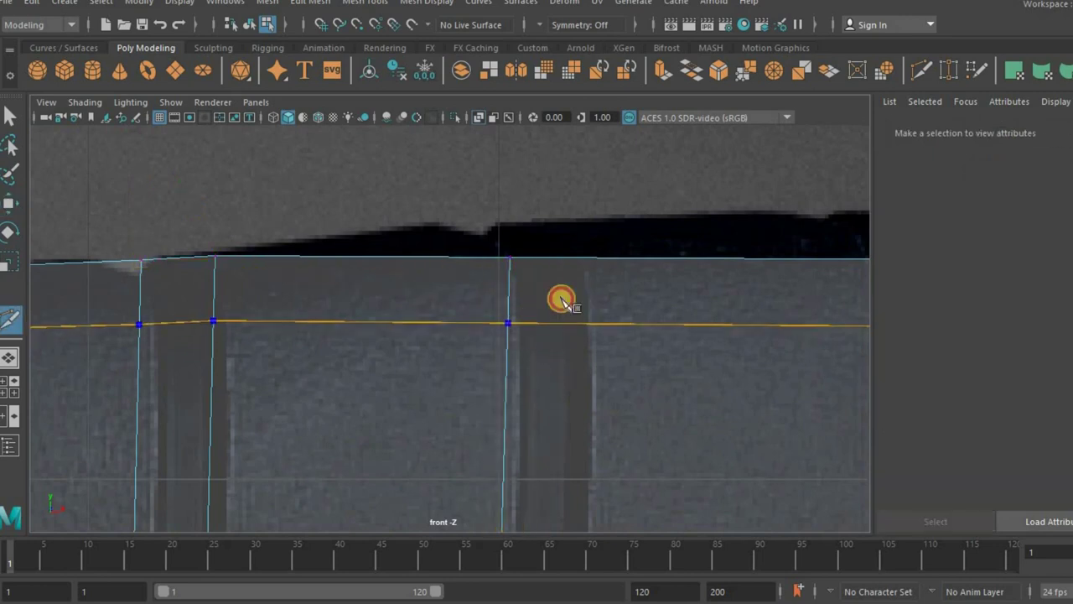
key("q")
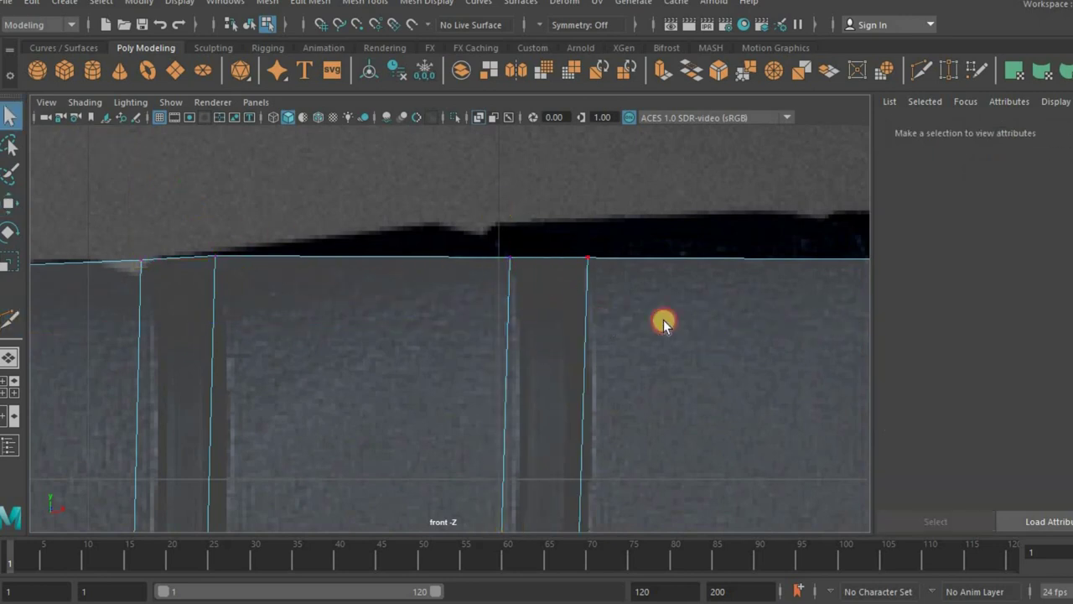
key("w")
left_click_drag(553, 206, 549, 147)
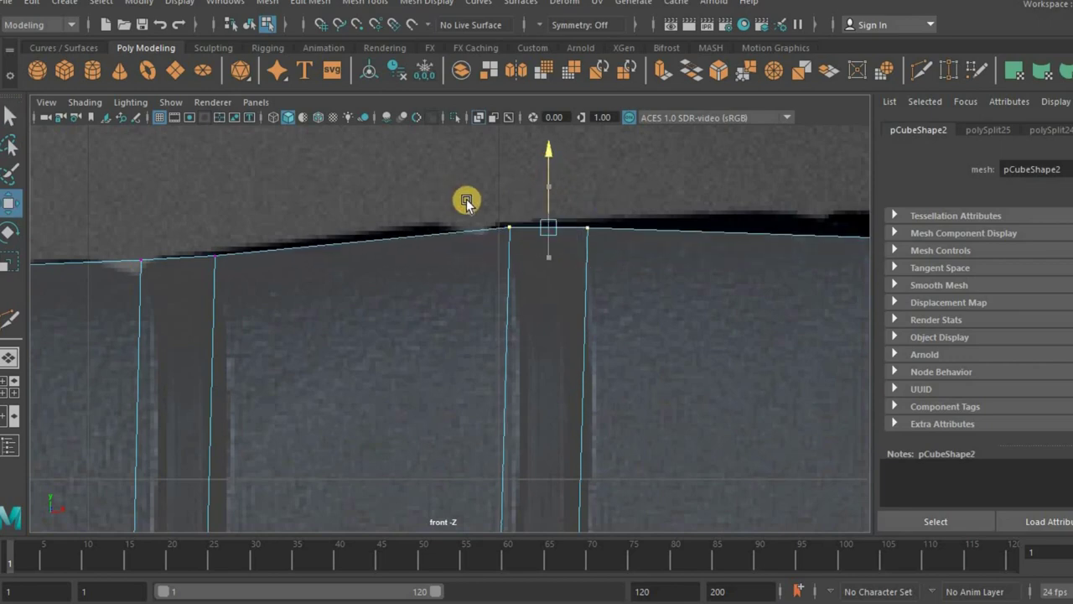
scroll(457, 336, "down", 2)
scroll(453, 326, "down", 5)
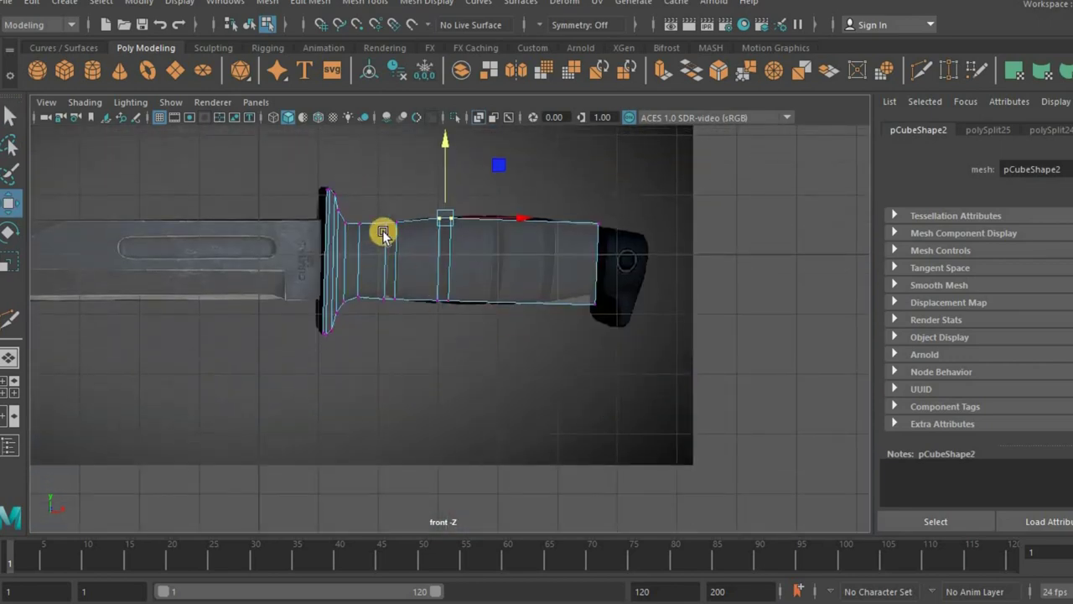
- Multi-Cut a new edge across the handle from its top edge and select that top edge
scroll(420, 260, "up", 8)
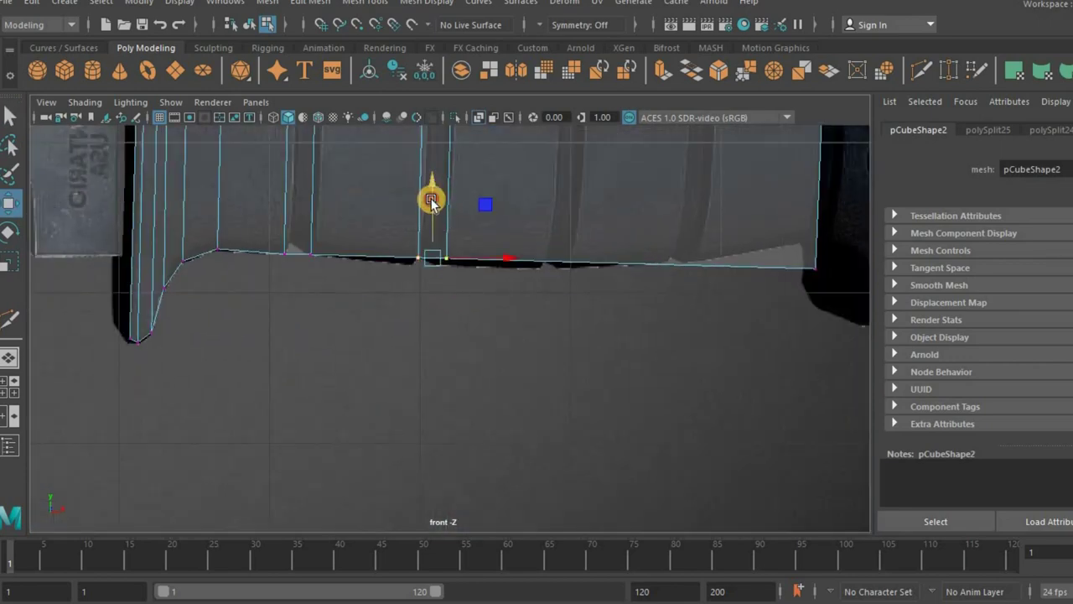
scroll(475, 288, "down", 3)
scroll(488, 241, "up", 3)
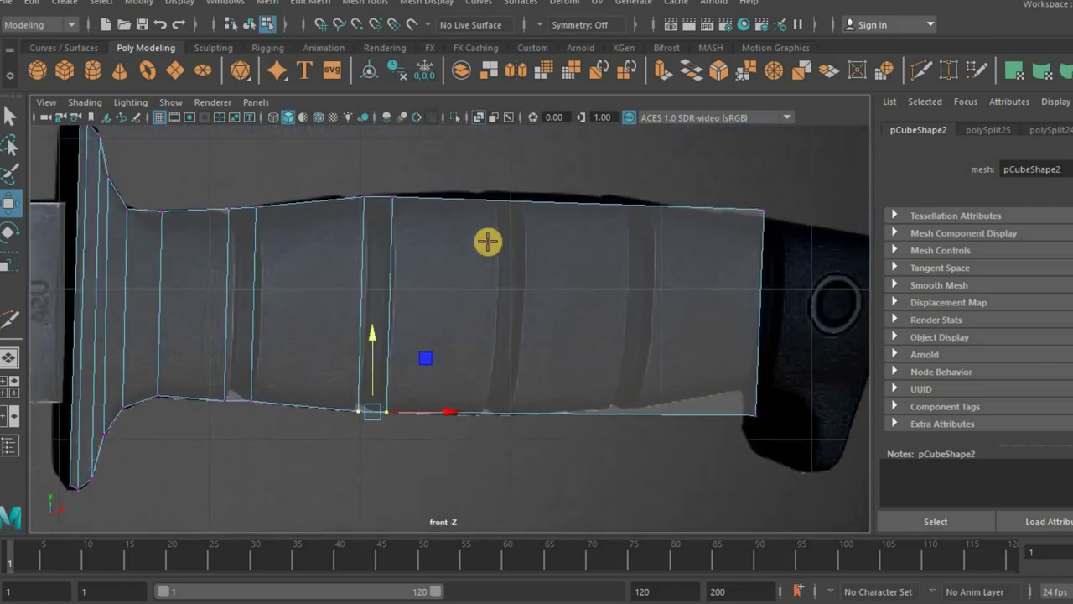
key("ctrl+shift+x")
left_click(501, 232, "ctrl")
left_click(497, 198)
left_click(474, 264)
scroll(412, 328, "up", 3)
left_click(442, 198)
left_click(488, 168)
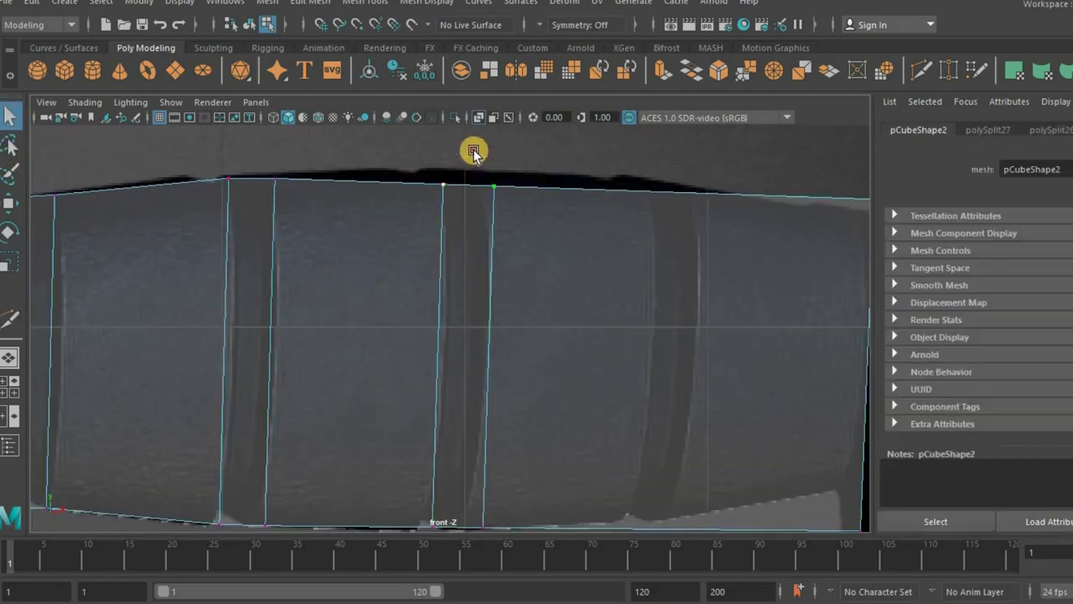
key("w")
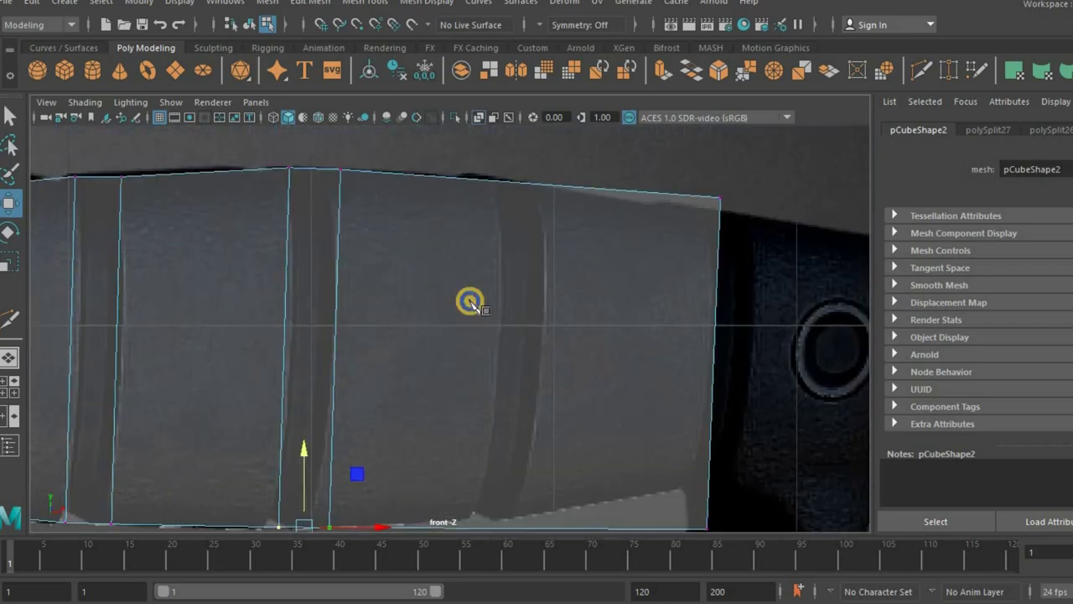
- Insert vertical edge loops across the handle at the grooves
right_click_drag(498, 257, 519, 241, "shift")
left_click(549, 254, "ctrl")
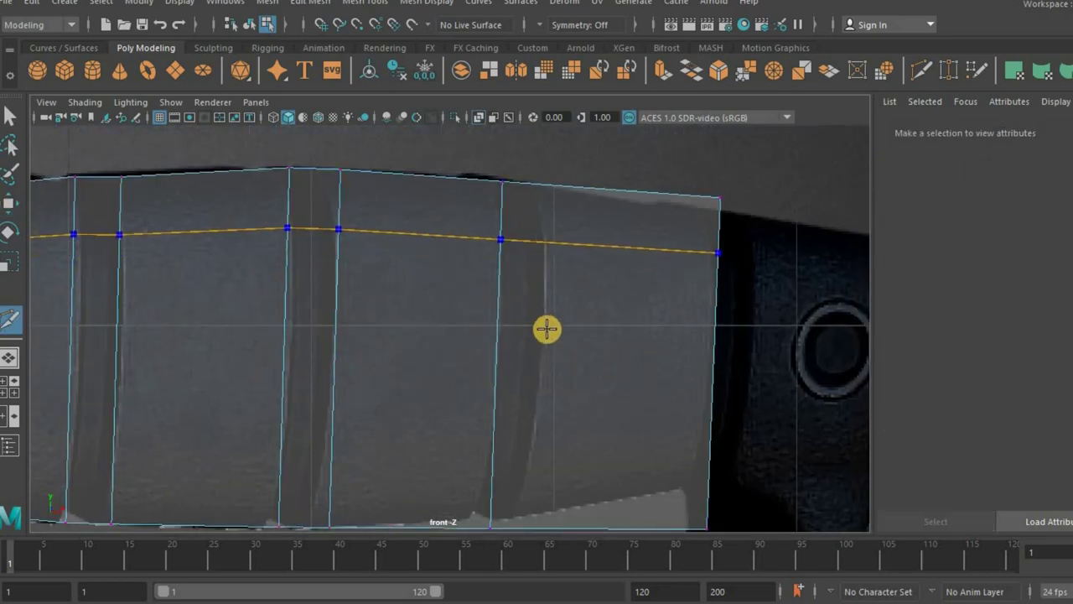
left_click(549, 198, "ctrl")
left_click(9, 114)
- Raise the bottom-edge vertices to the grip contour and set the end corners against the pommel
middle_click_drag(446, 331, 589, 429, "alt")
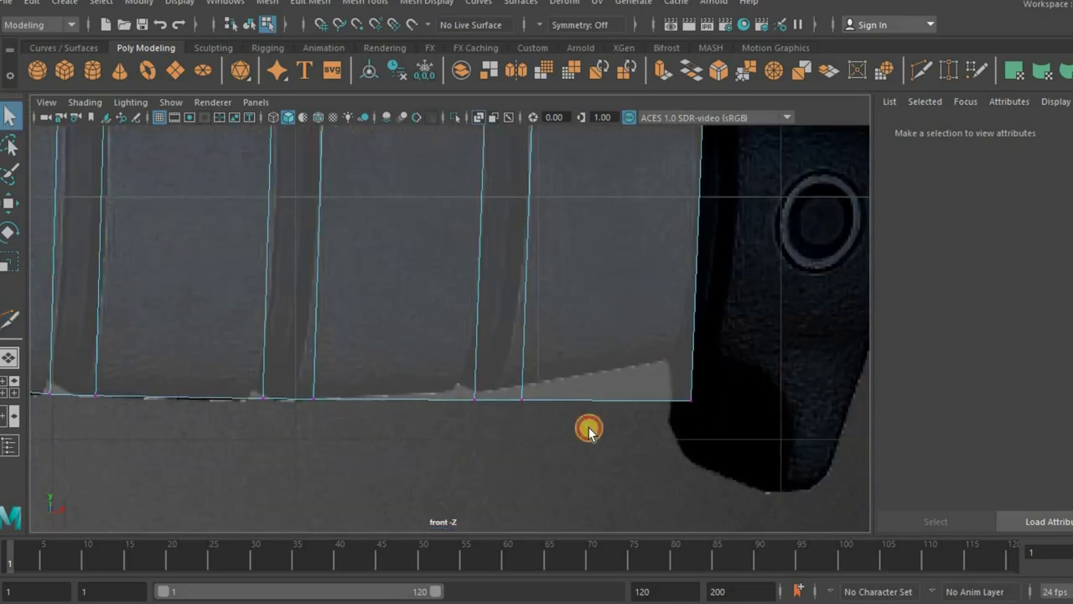
left_click_drag(499, 321, 452, 419)
key("w")
left_click_drag(500, 319, 501, 310)
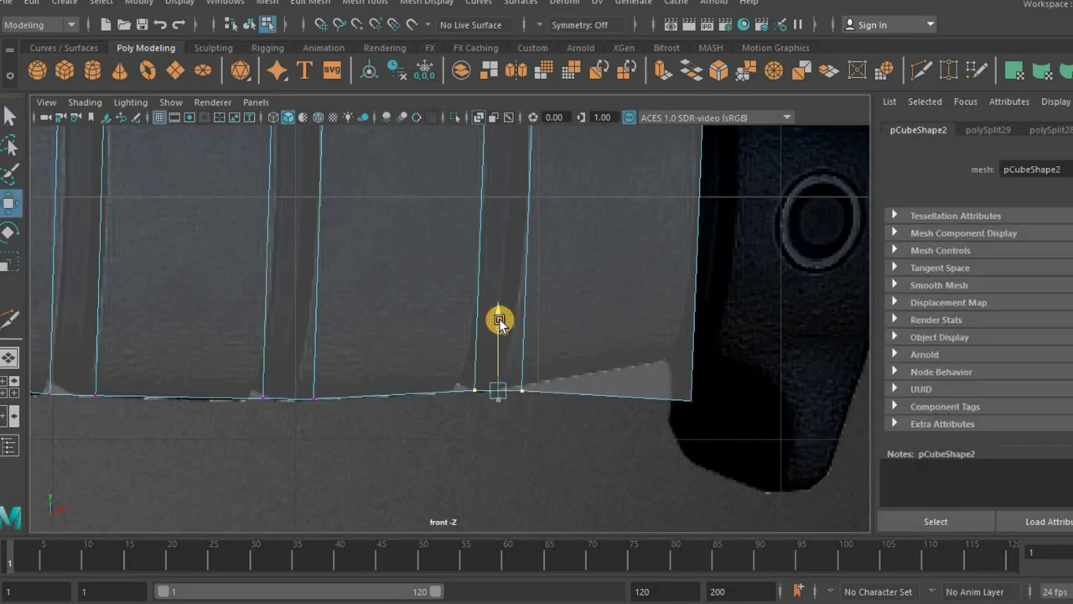
middle_click_drag(706, 423, 579, 494, "alt")
mouse_move(580, 494)
left_mouse_down()
mouse_move(557, 446)
mouse_move(567, 428)
left_mouse_up()
middle_click_drag(551, 260, 528, 288, "alt")
left_click(544, 267)
mouse_move(437, 343)
right_mouse_down("alt")
mouse_move(225, 320)
mouse_move(380, 332)
right_mouse_up("alt")
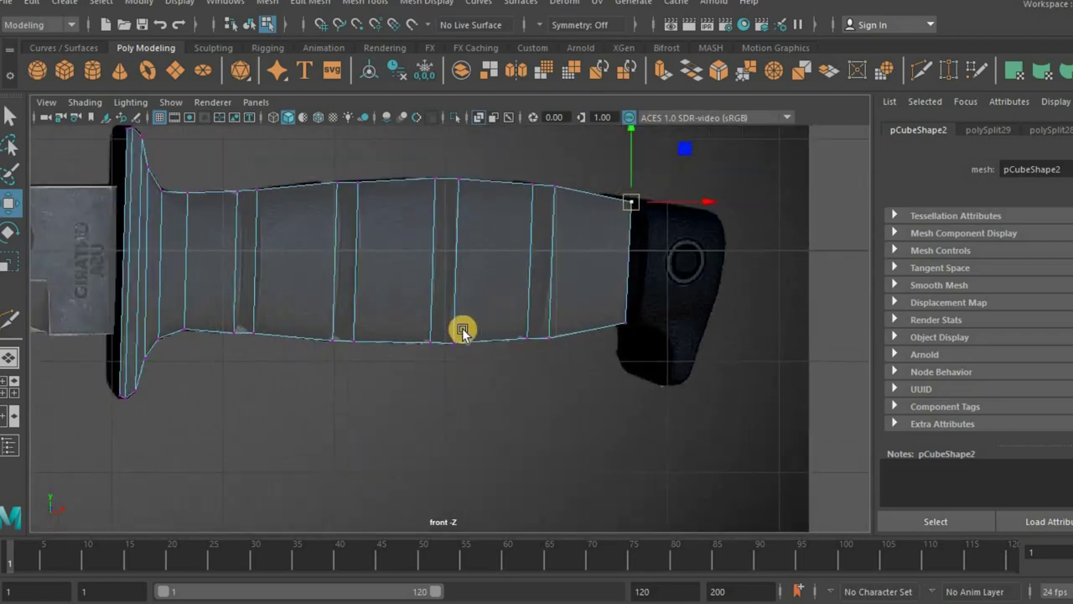
right_click_drag(570, 242, 725, 223, "alt")
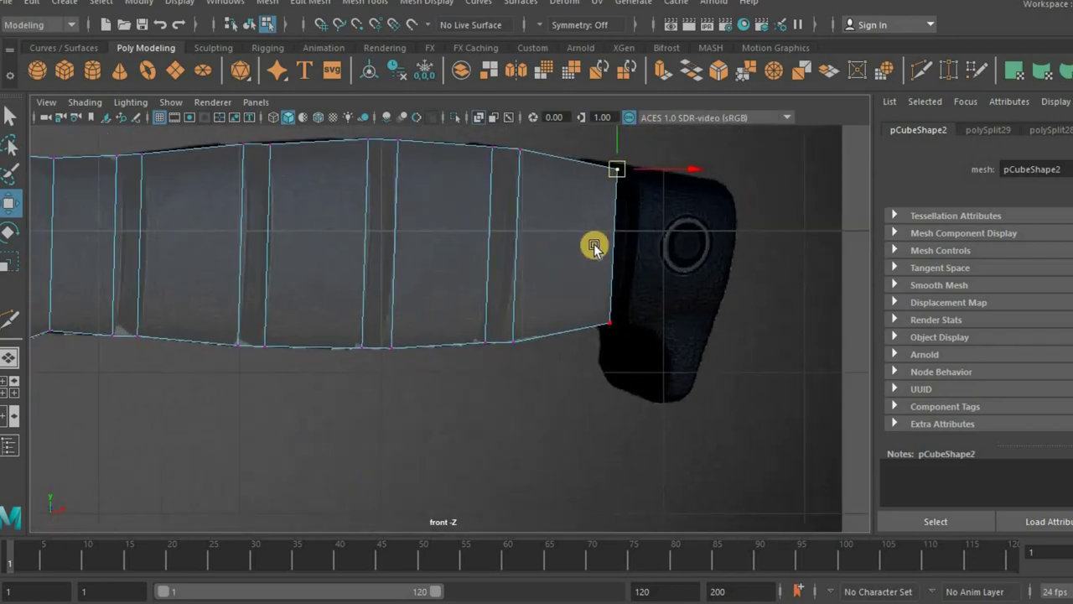
key("space")
key("space")
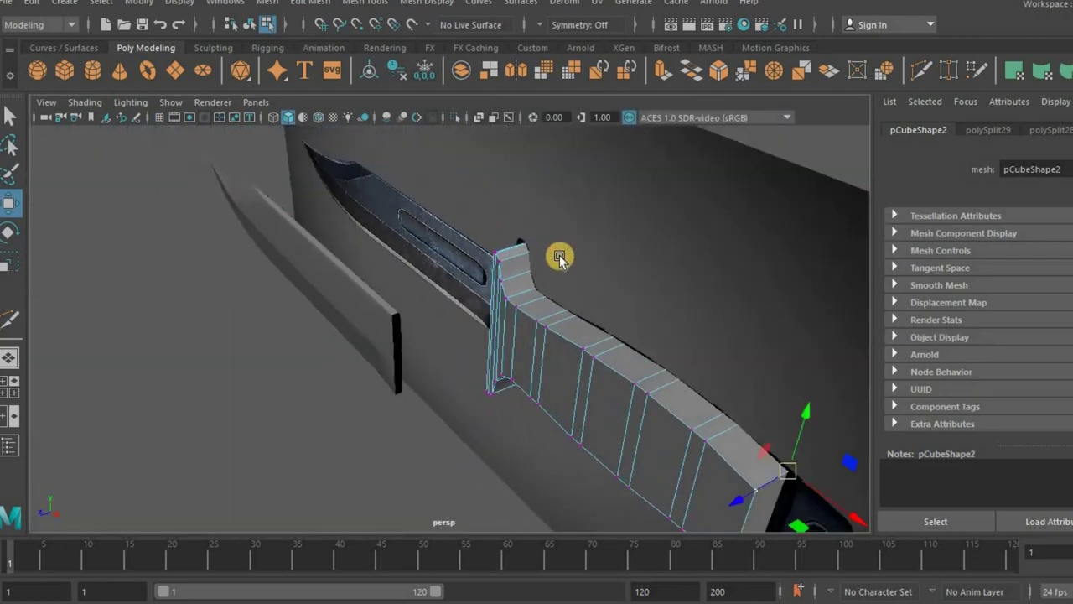
- Extrude the handle's end face twice, pushing the segments out toward the pommel
key("f")
left_click_drag(500, 333, 629, 330, "alt")
key("F8")
mouse_move(386, 327)
left_mouse_down("alt")
mouse_move(405, 326)
mouse_move(342, 313)
mouse_move(333, 299)
mouse_move(377, 356)
mouse_move(384, 330)
mouse_move(450, 330)
left_mouse_up("alt")
scroll(314, 287, "up", 2)
left_click_drag(461, 369, 293, 417, "alt")
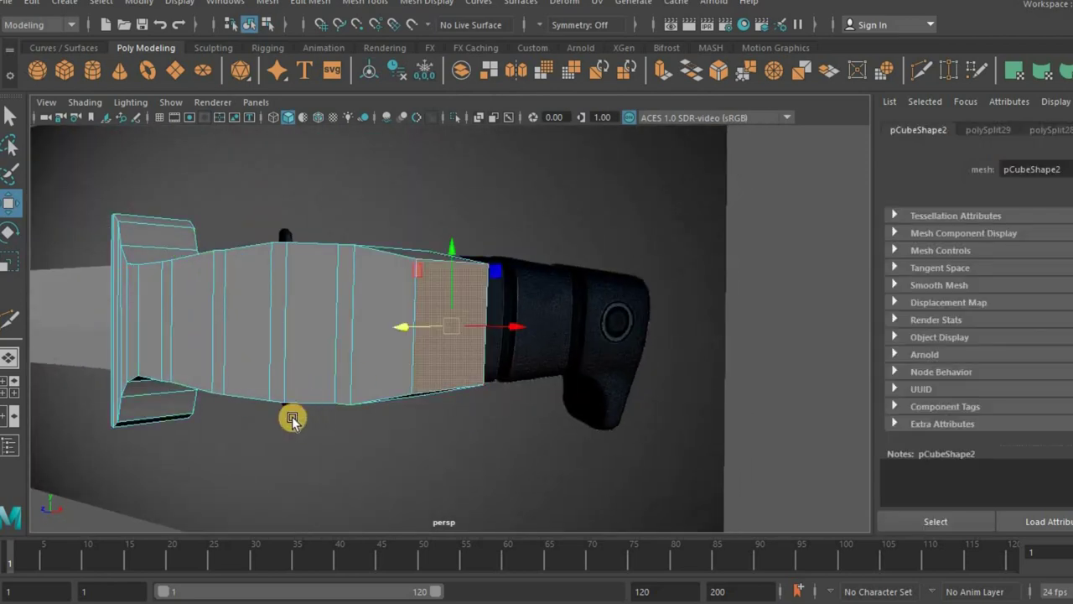
key("space")
key("space")
scroll(373, 416, "up", 2)
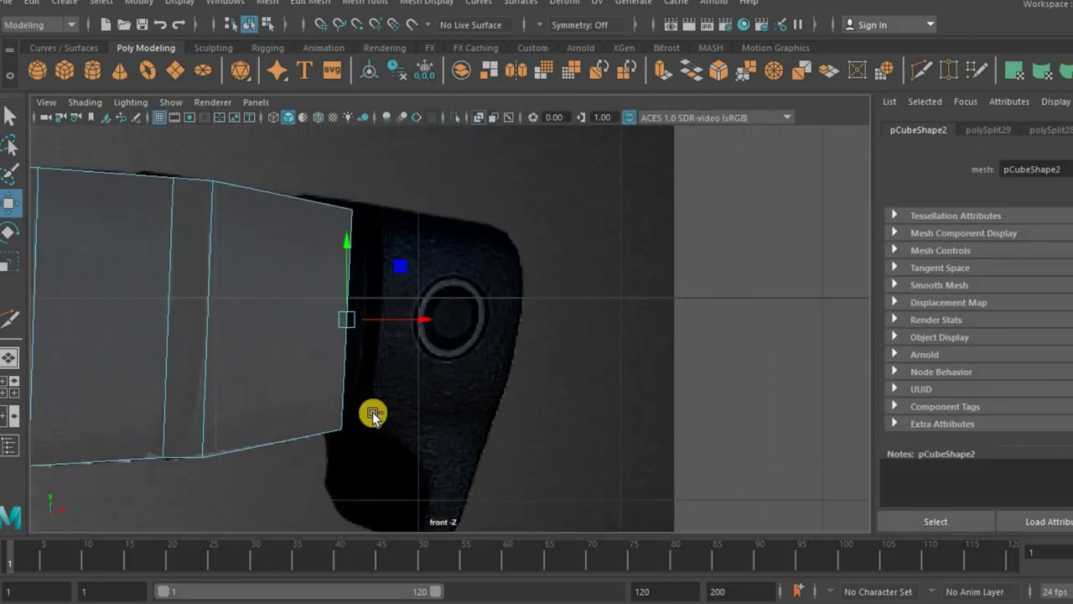
key("ctrl+e")
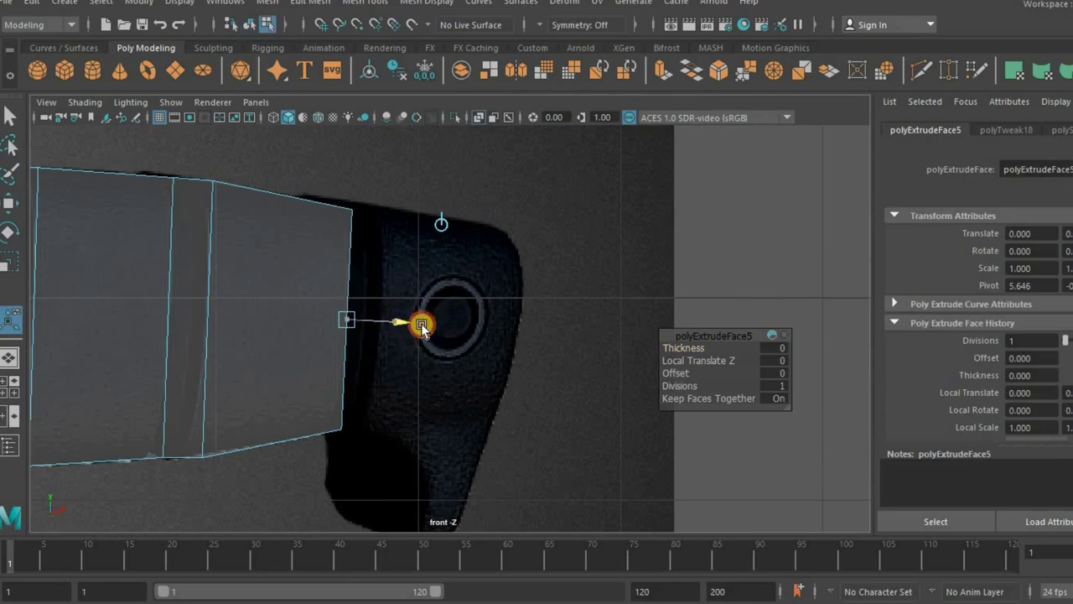
left_click_drag(417, 325, 449, 324)
key("ctrl+e")
mouse_move(511, 332)
middle_mouse_down()
mouse_move(553, 343)
mouse_move(546, 335)
middle_mouse_up()
- Extrude a lower face at the handle's end outward into a downward lip
key("space")
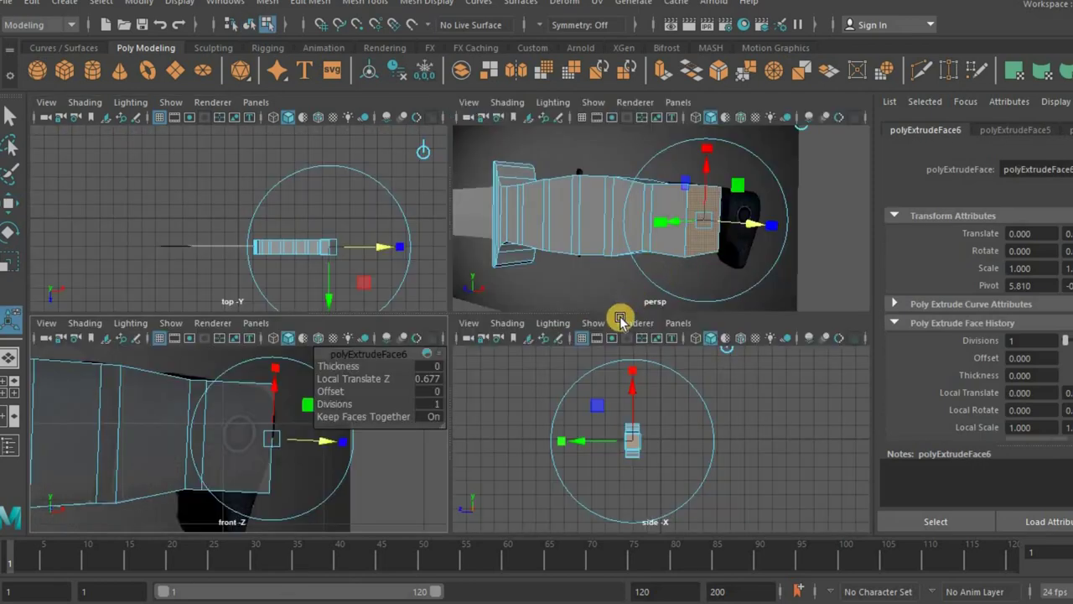
key("space")
mouse_move(487, 293)
left_mouse_down("alt")
mouse_move(522, 343)
mouse_move(475, 262)
left_mouse_up("alt")
key("f")
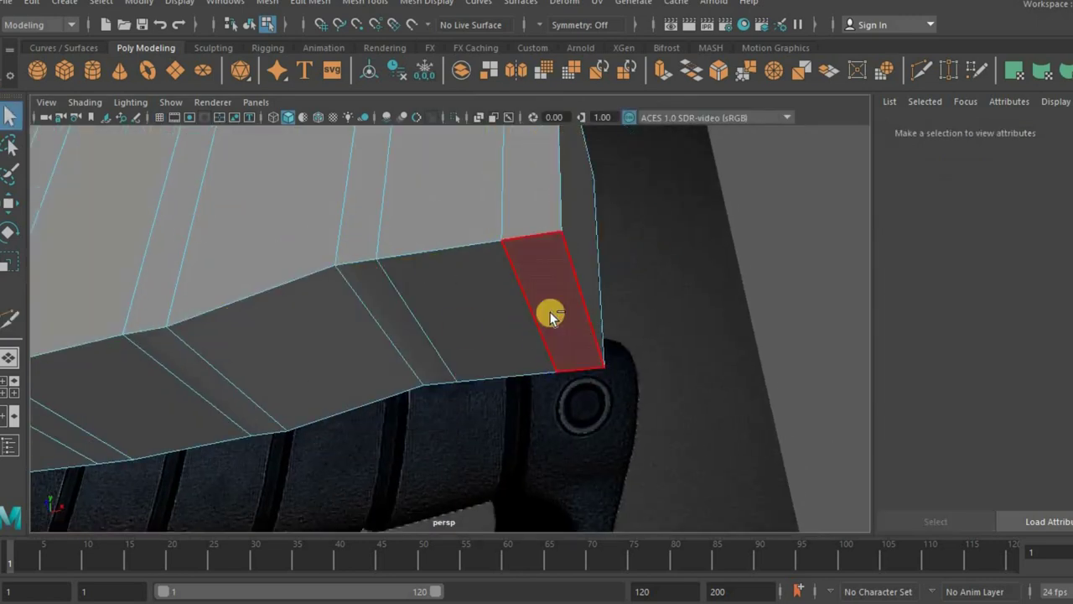
left_click(551, 311)
key("ctrl+e")
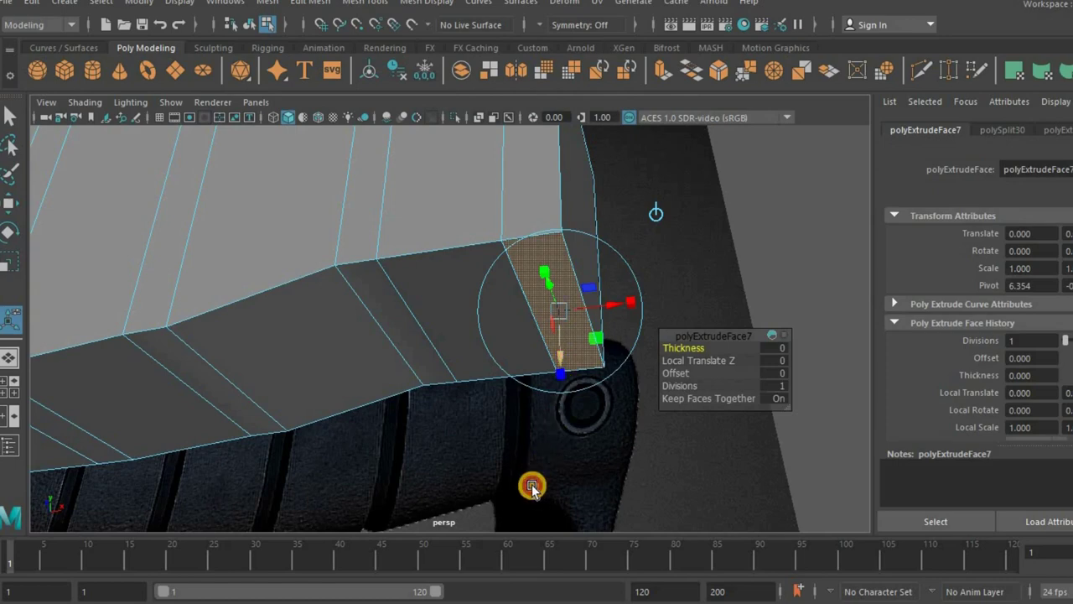
middle_click_drag(532, 488, 515, 400)
- Preview the knife in smooth mode (3) and orbit to inspect the handle
mouse_move(515, 400)
left_mouse_down("alt")
mouse_move(575, 427)
mouse_move(587, 455)
left_mouse_up("alt")
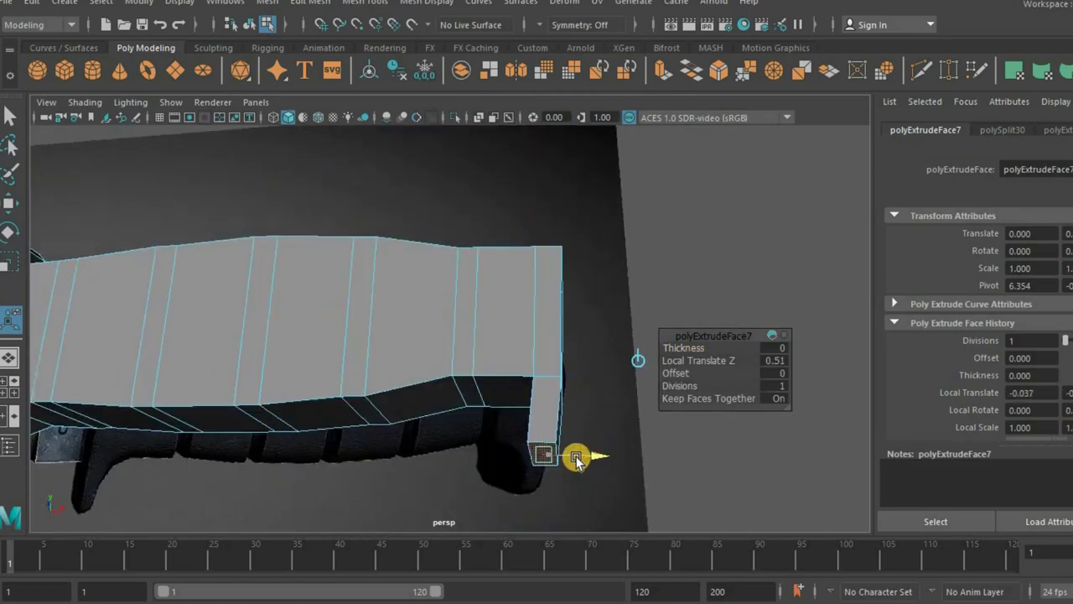
key("3")
key("q")
left_click(550, 397)
mouse_move(550, 396)
left_mouse_down("alt")
mouse_move(515, 389)
mouse_move(757, 201)
left_mouse_up("alt")
right_click(707, 355)
scroll(455, 380, "up", 3)
mouse_move(455, 379)
left_mouse_down("alt")
mouse_move(304, 319)
mouse_move(578, 360)
mouse_move(439, 352)
mouse_move(496, 462)
left_mouse_up("alt")
left_click(504, 395)
mouse_move(503, 394)
left_mouse_down("alt")
mouse_move(547, 383)
mouse_move(352, 378)
mouse_move(448, 377)
mouse_move(376, 380)
left_mouse_up("alt")
scroll(376, 378, "up", 1)
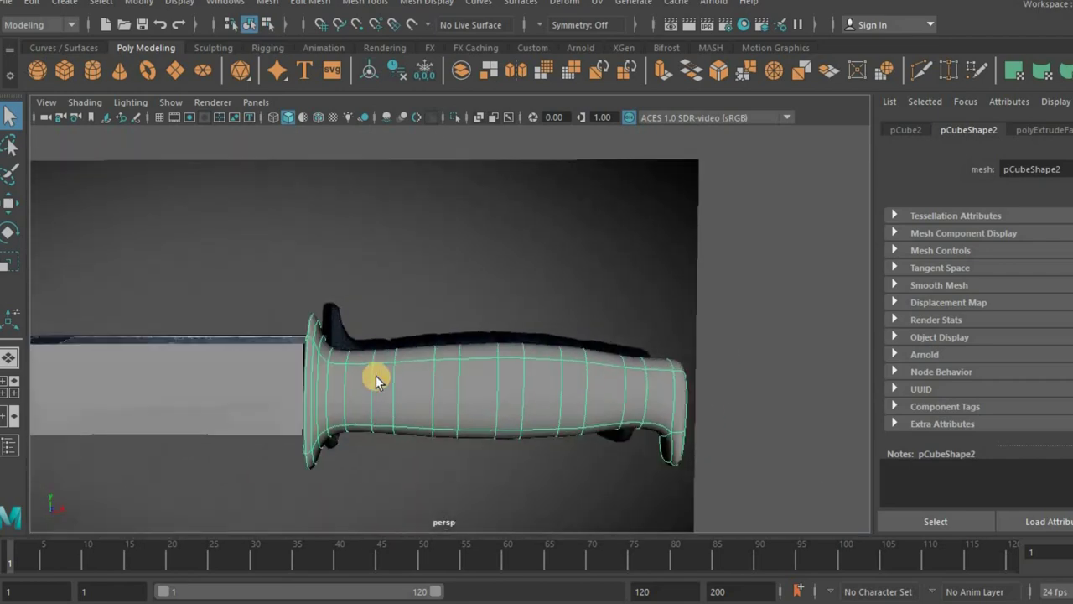
- In front view, extrude a thin face strip near the guard and push it into the handle
scroll(257, 400, "up", 3)
scroll(284, 396, "up", 2)
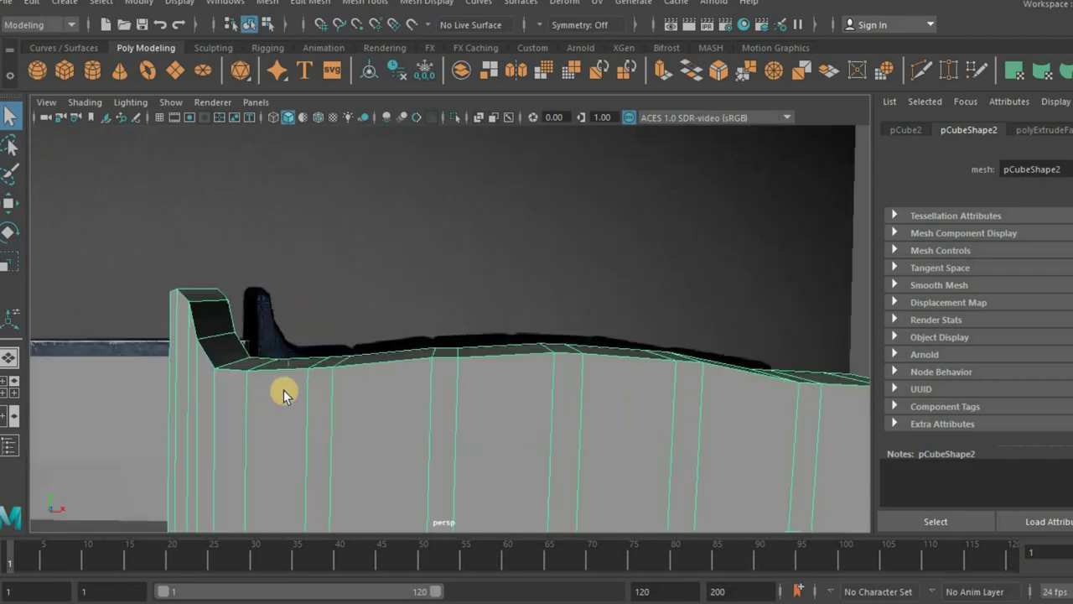
right_click_drag(284, 396, 246, 439)
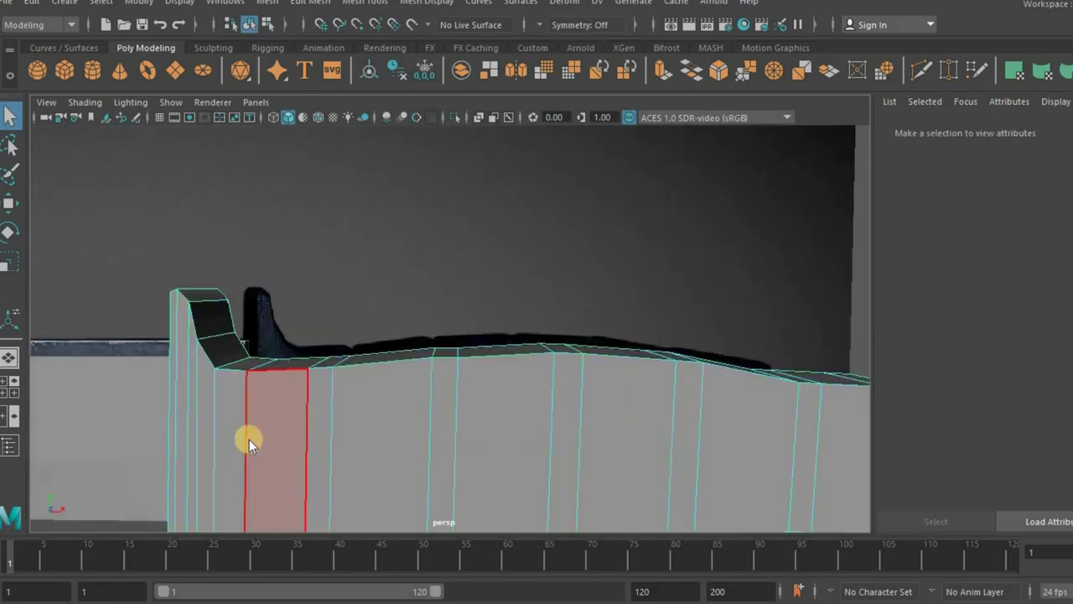
key("space")
key("space")
scroll(424, 371, "down", 2)
middle_click_drag(424, 375, 367, 361, "alt")
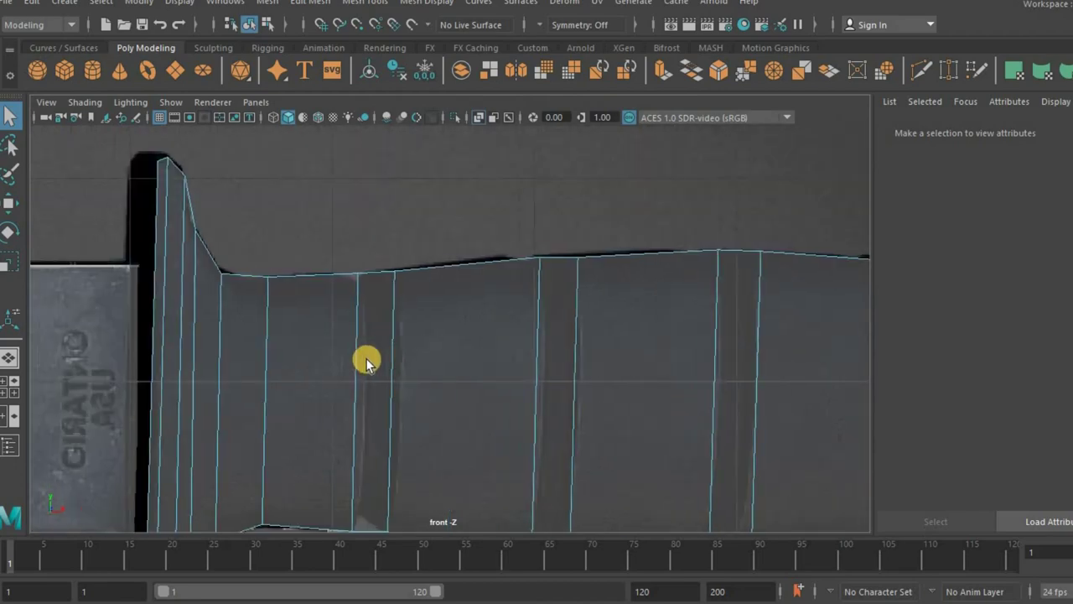
left_click(374, 312)
scroll(510, 275, "down", 1)
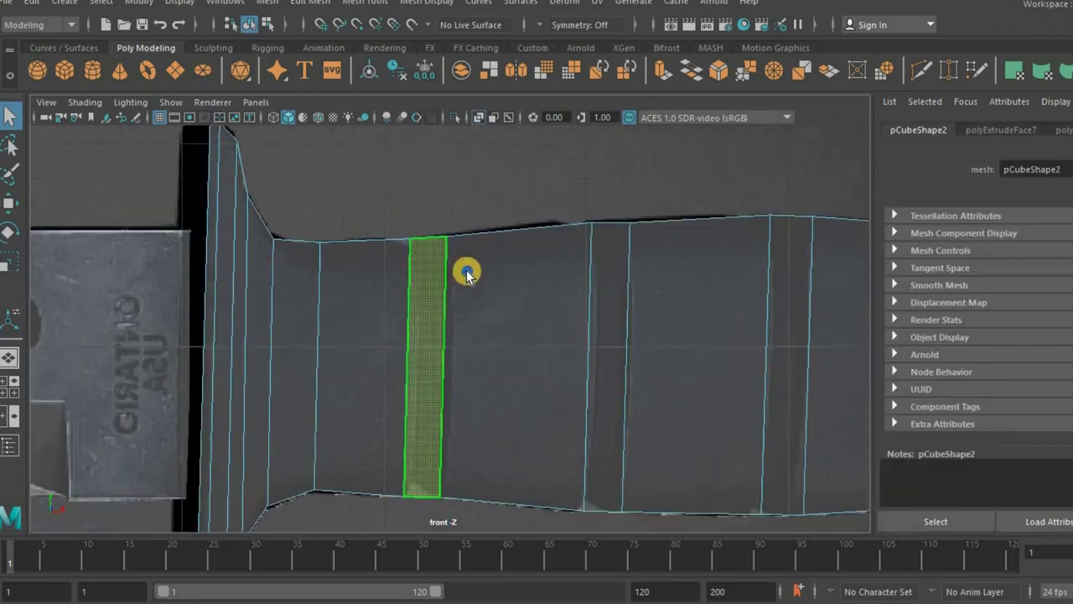
scroll(467, 271, "down", 2)
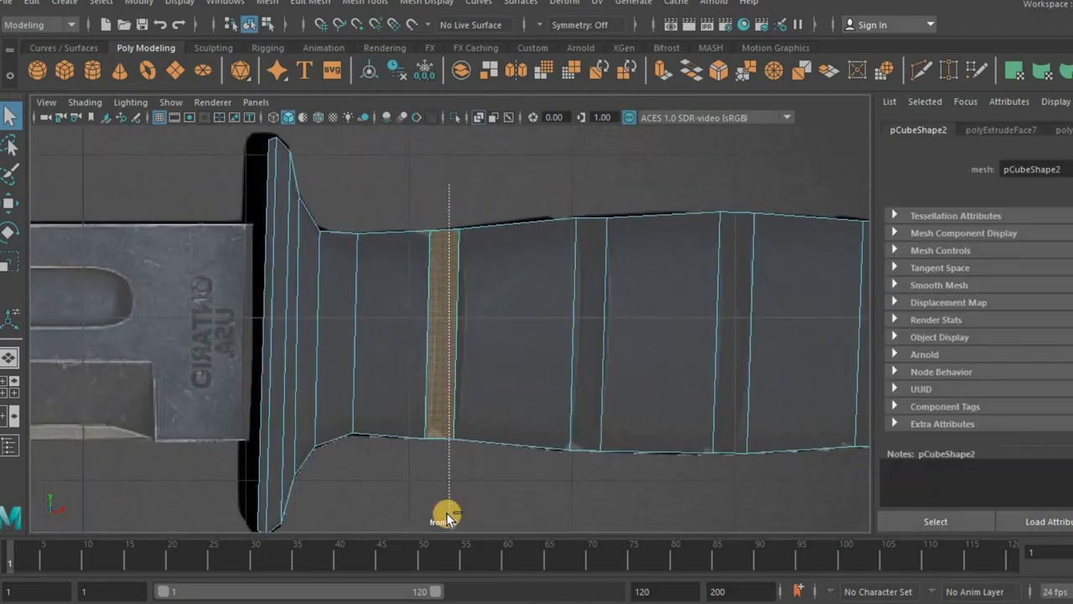
key("ctrl+e")
left_click(441, 474)
mouse_move(441, 472)
left_mouse_down()
mouse_move(498, 420)
mouse_move(470, 421)
left_mouse_up()
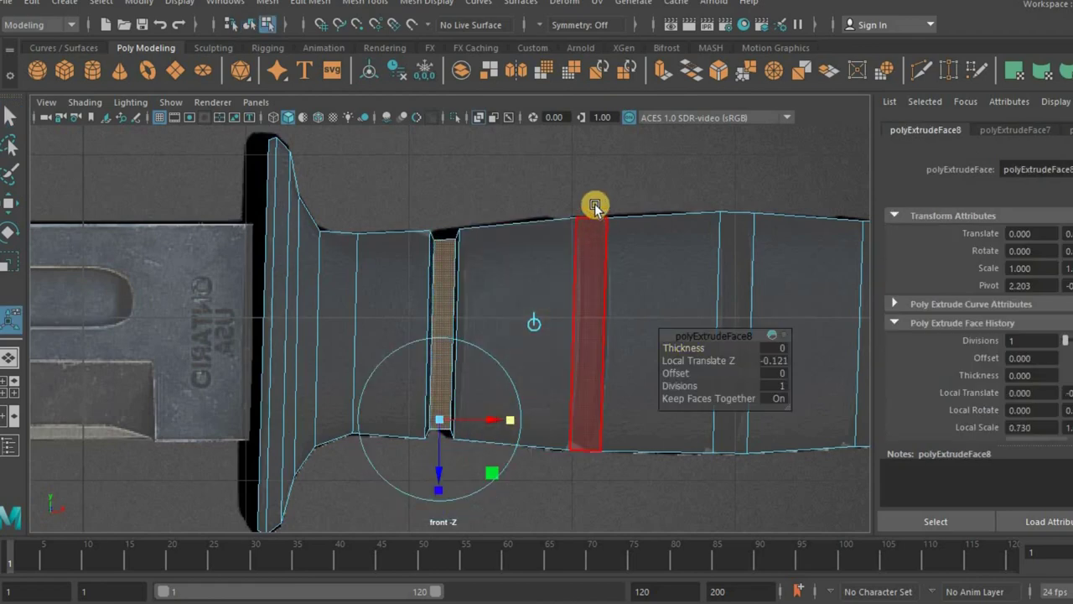
- Extrude a second thin strip, narrow it and sink it as a groove
left_click(594, 208)
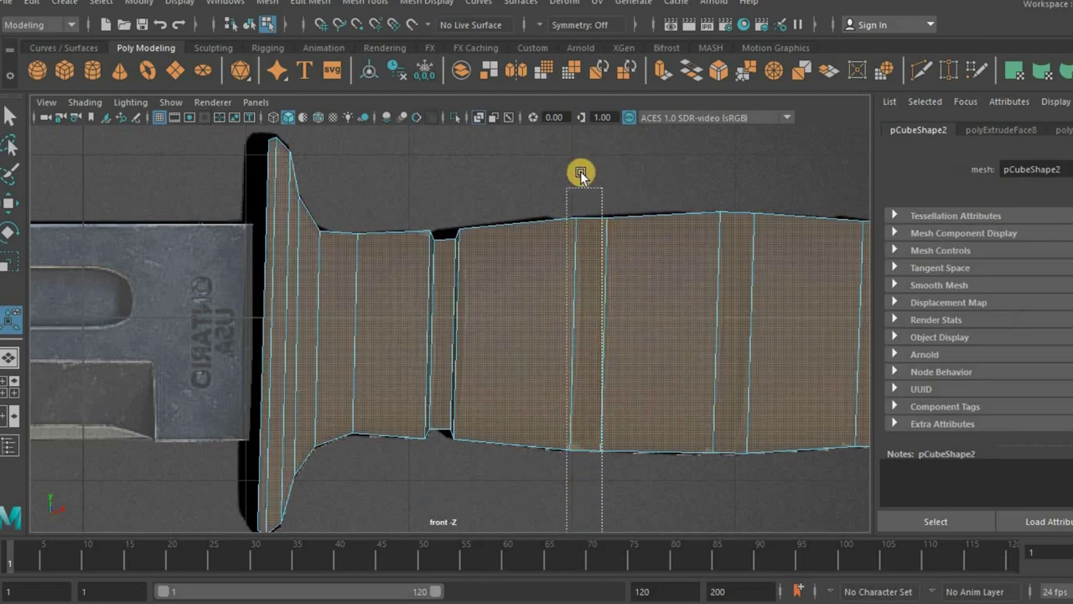
key("shift+period")
key("shift+comma")
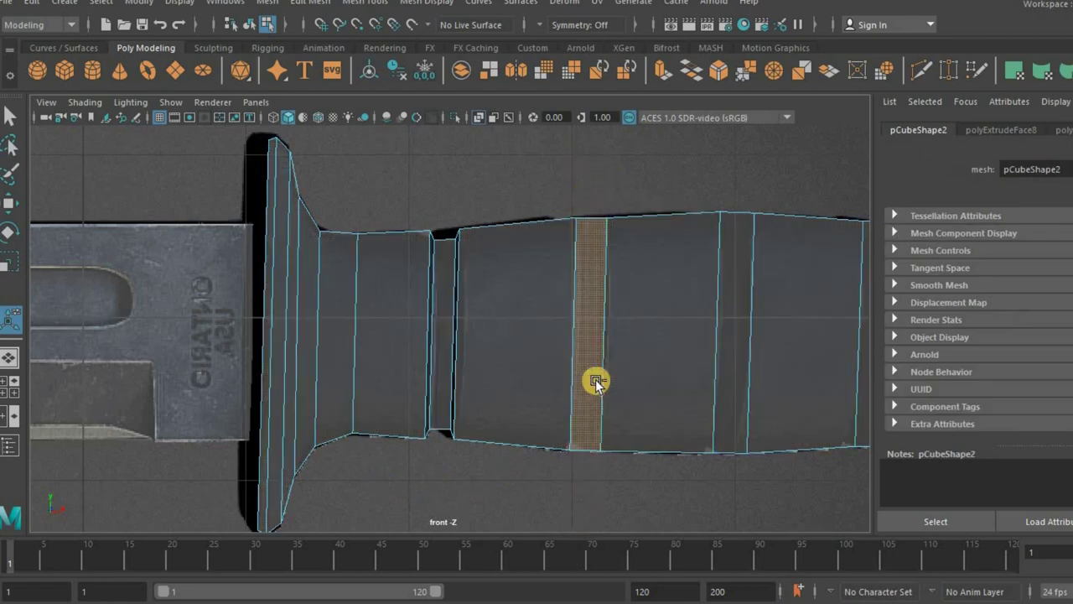
key("ctrl+e")
left_click_drag(584, 500, 584, 475)
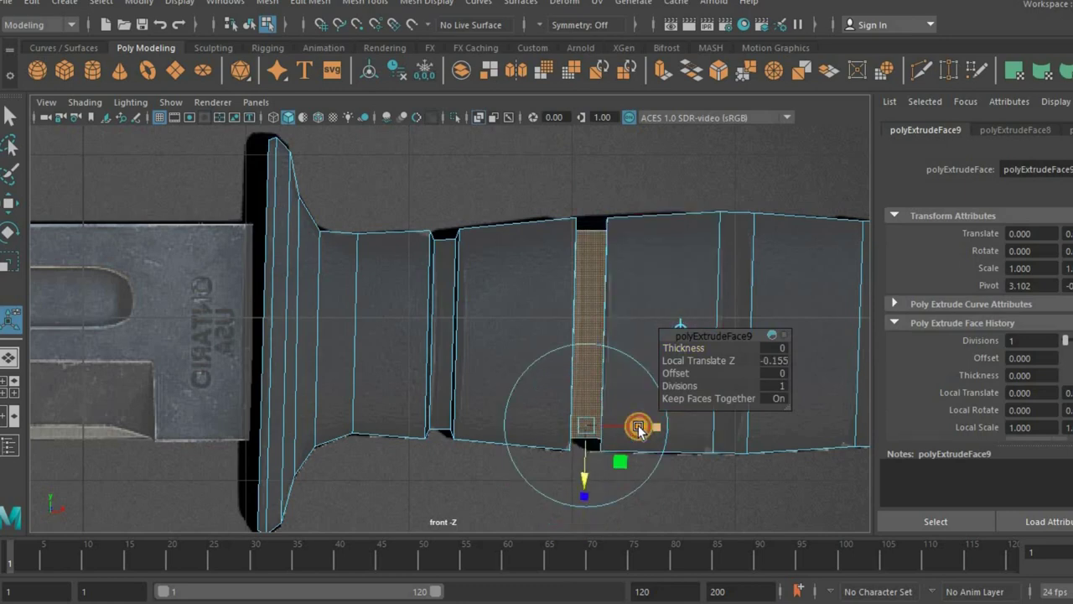
left_click_drag(639, 428, 645, 435)
mouse_move(544, 426)
middle_mouse_down("alt")
mouse_move(486, 464)
mouse_move(486, 482)
middle_mouse_up("alt")
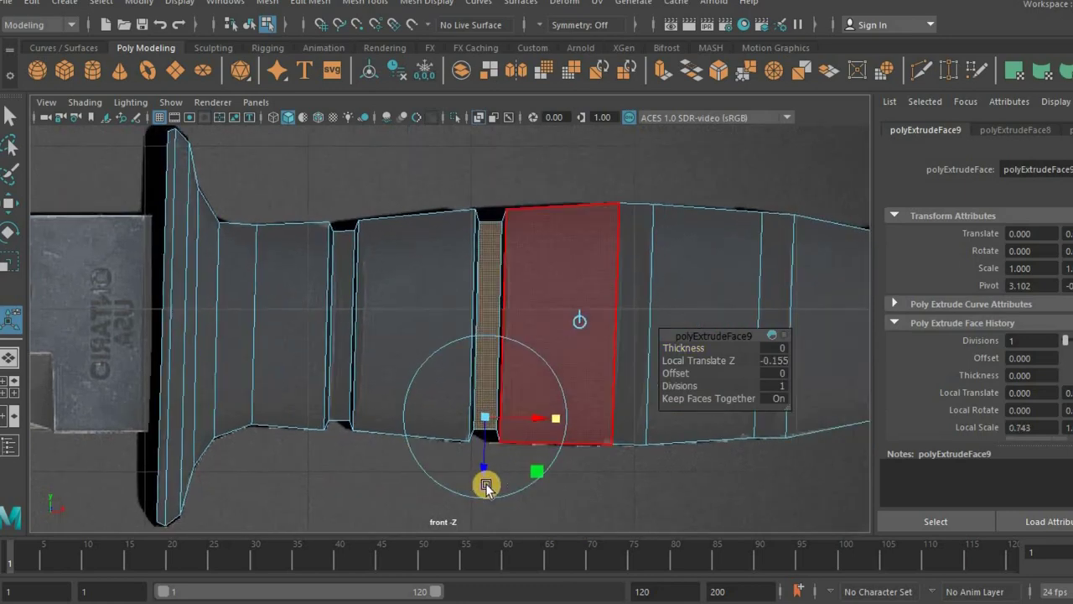
left_click(490, 460)
left_click_drag(484, 478, 568, 366)
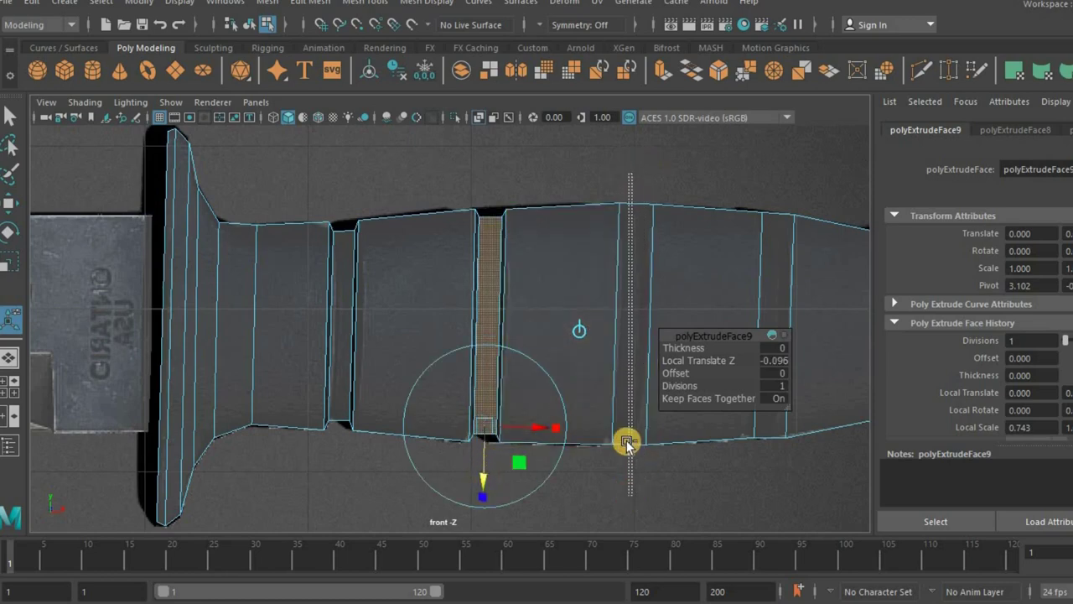
- Extrude two more face strips toward the pommel, narrowing and sinking them as grooves
left_click(621, 409)
key("ctrl+e")
middle_click_drag(652, 323, 432, 291, "alt")
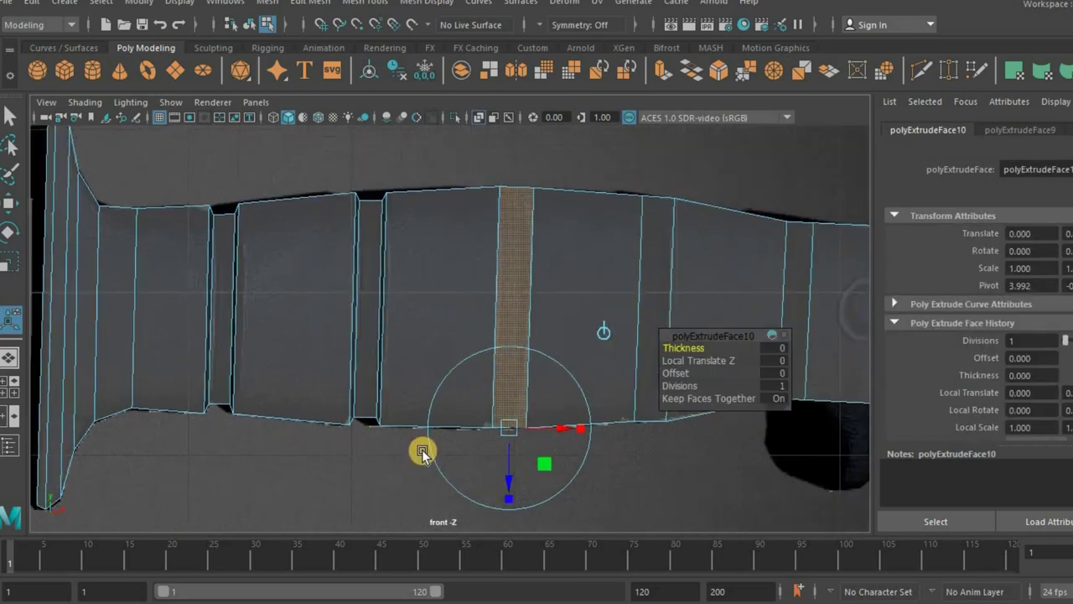
mouse_move(417, 443)
left_mouse_down()
mouse_move(464, 419)
mouse_move(474, 388)
mouse_move(407, 388)
left_mouse_up()
middle_click_drag(508, 164, 500, 151, "alt")
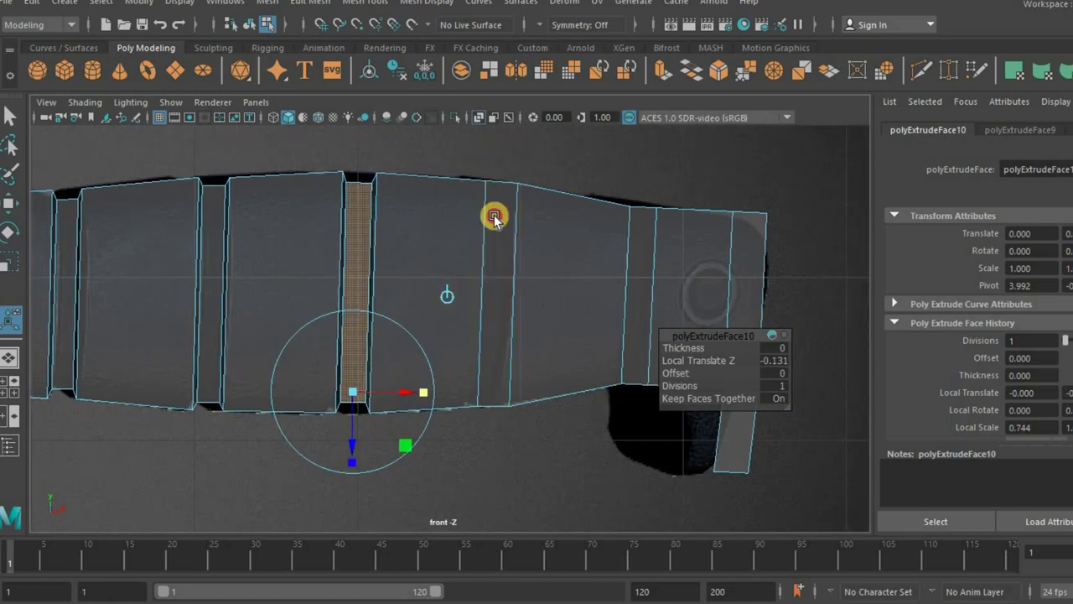
left_click(521, 304)
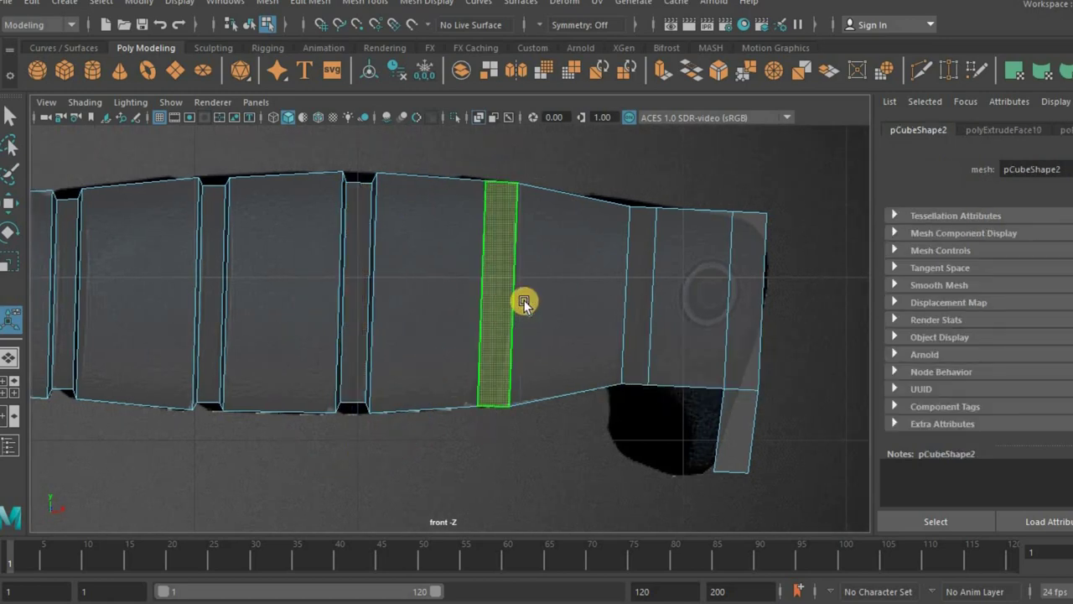
key("ctrl+e")
left_click_drag(562, 406, 494, 446)
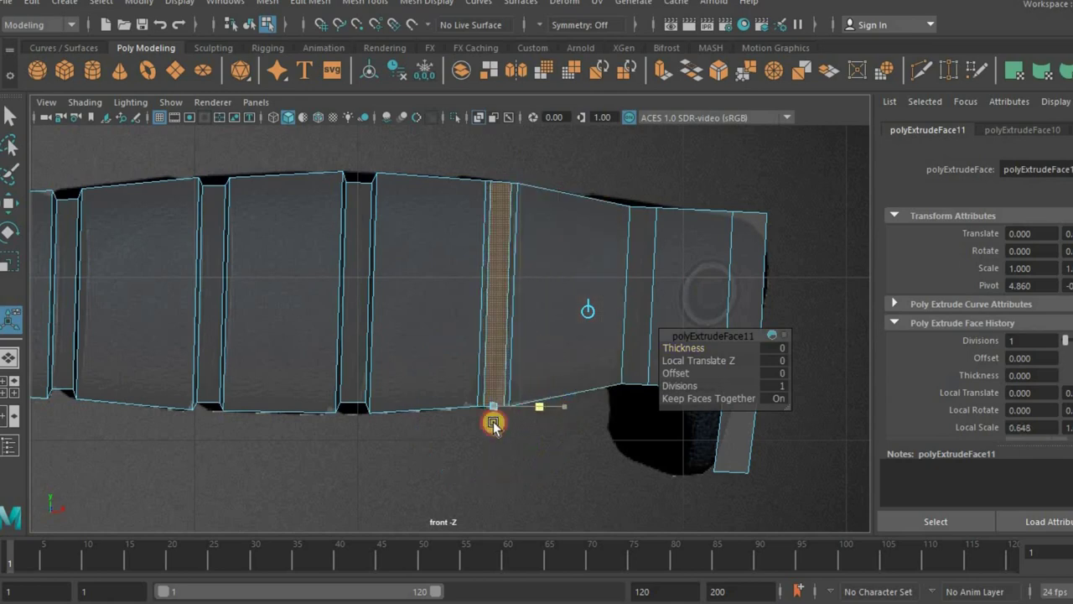
left_click(495, 424)
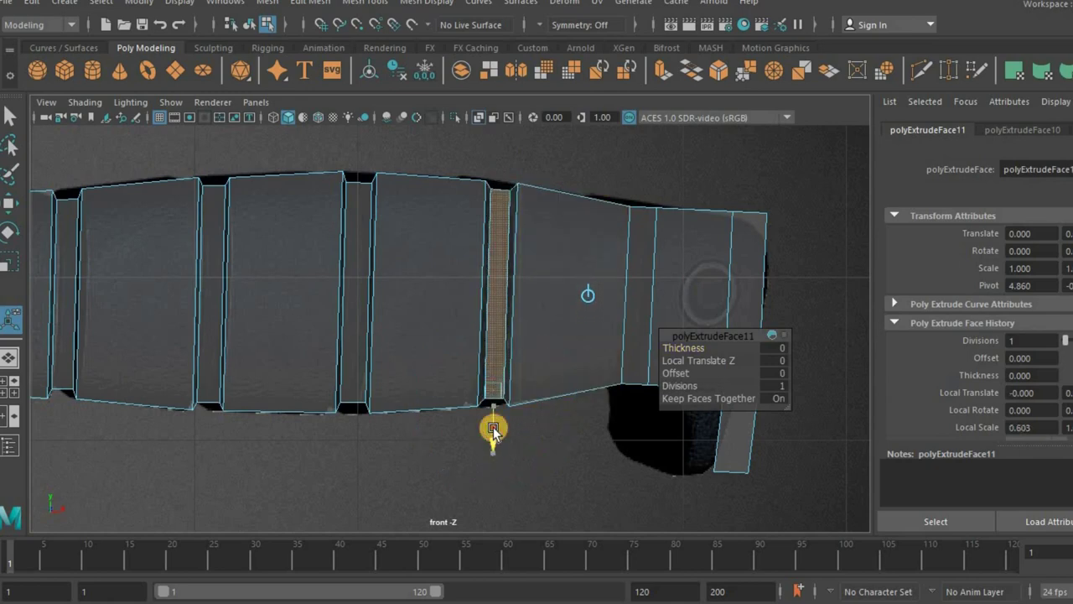
middle_click_drag(640, 211, 642, 196)
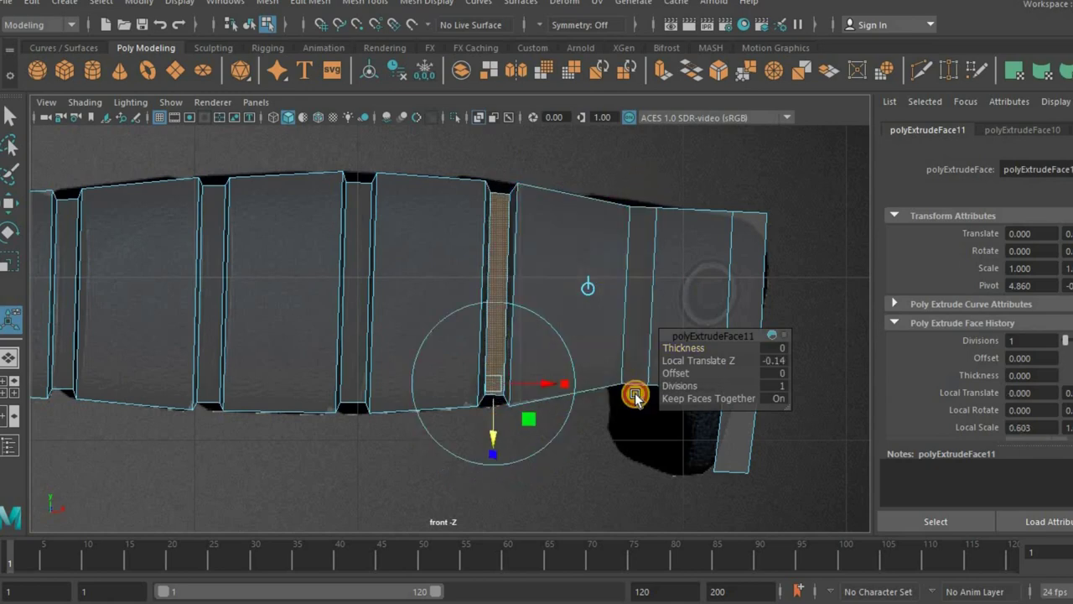
- Extrude and narrow a final groove strip beside the pommel, then select its top corner vertex
key("ctrl+e")
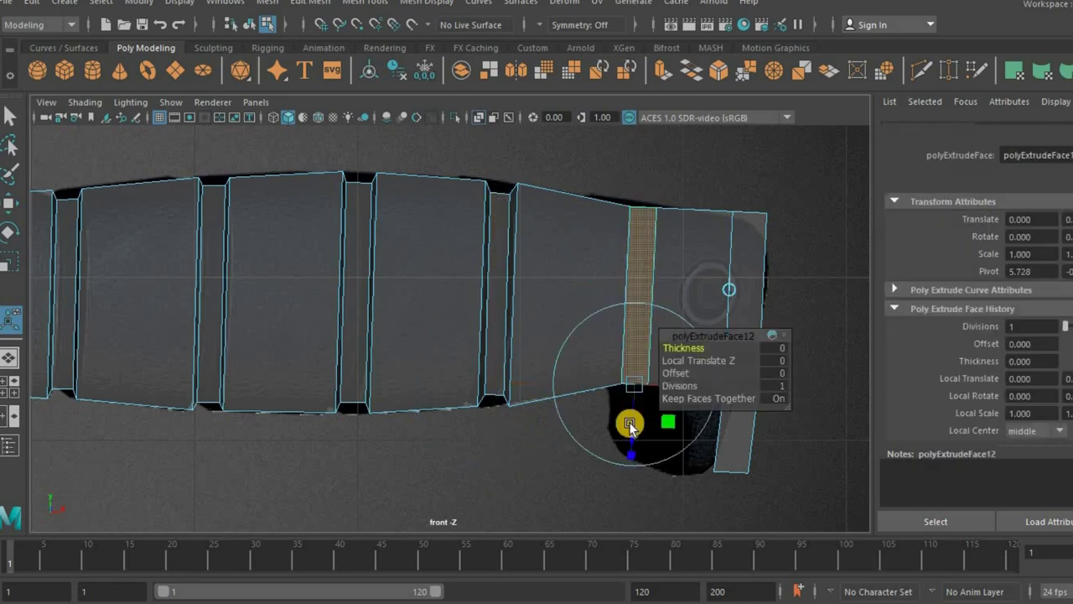
mouse_move(487, 412)
left_mouse_down("alt")
mouse_move(493, 426)
mouse_move(496, 407)
left_mouse_up("alt")
left_click(495, 408)
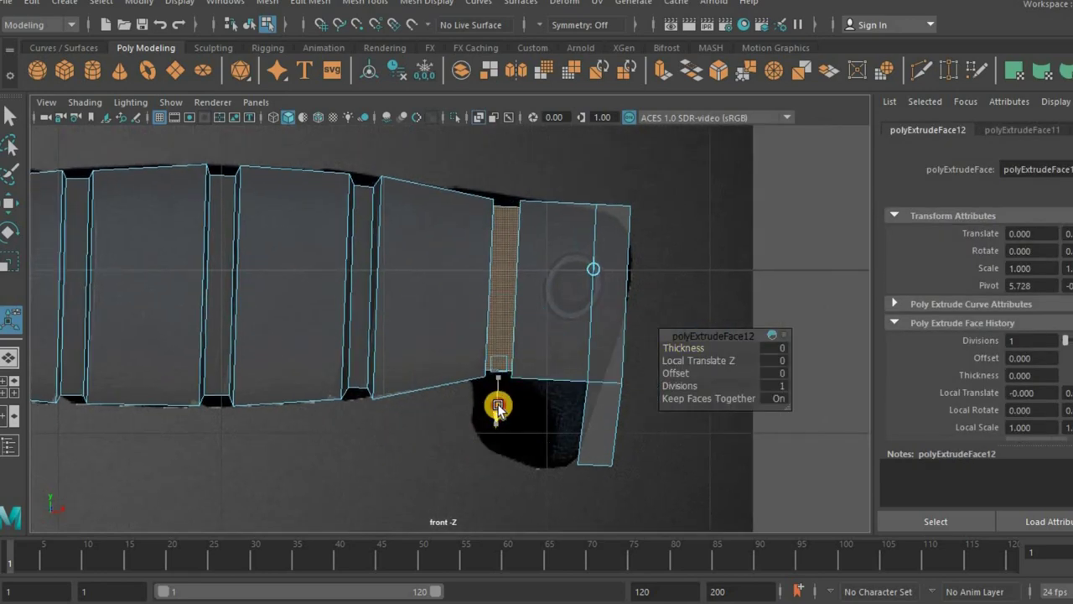
mouse_move(548, 361)
left_mouse_down()
mouse_move(618, 343)
mouse_move(555, 327)
left_mouse_up()
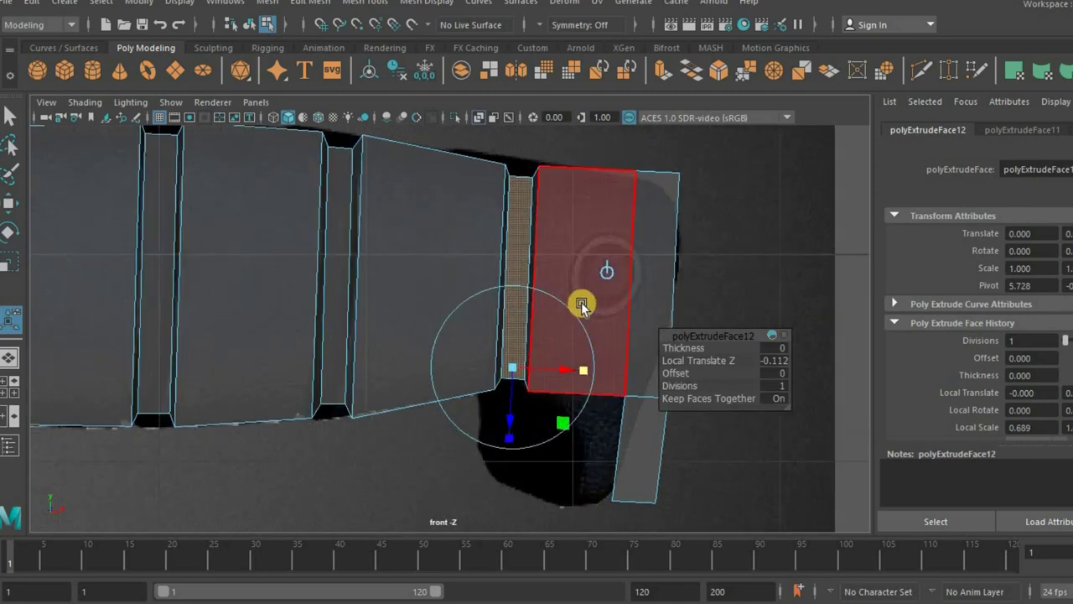
middle_click_drag(540, 161, 526, 163, "alt")
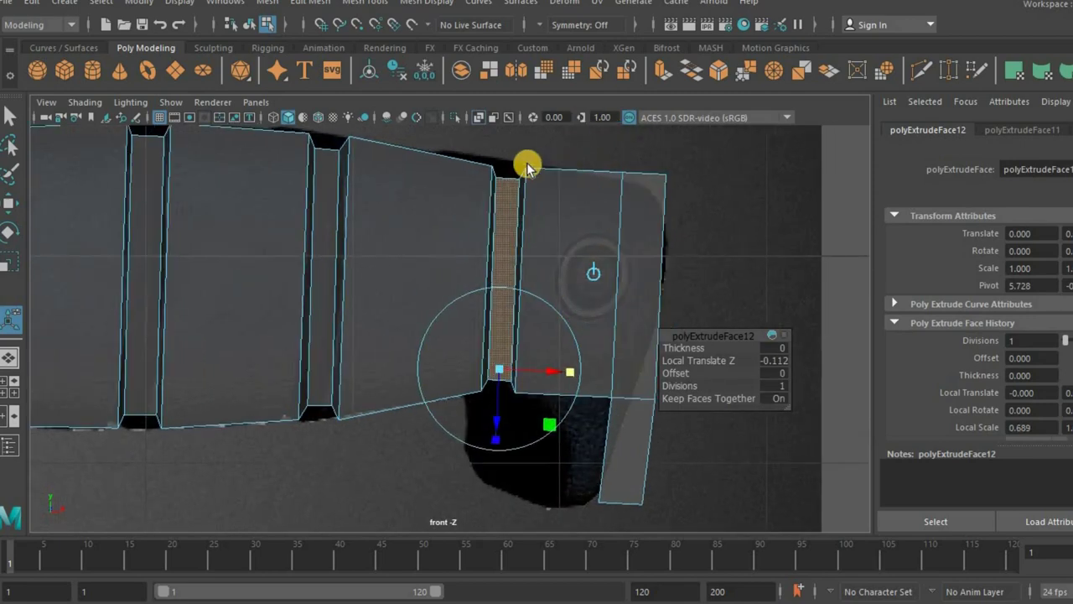
key("q")
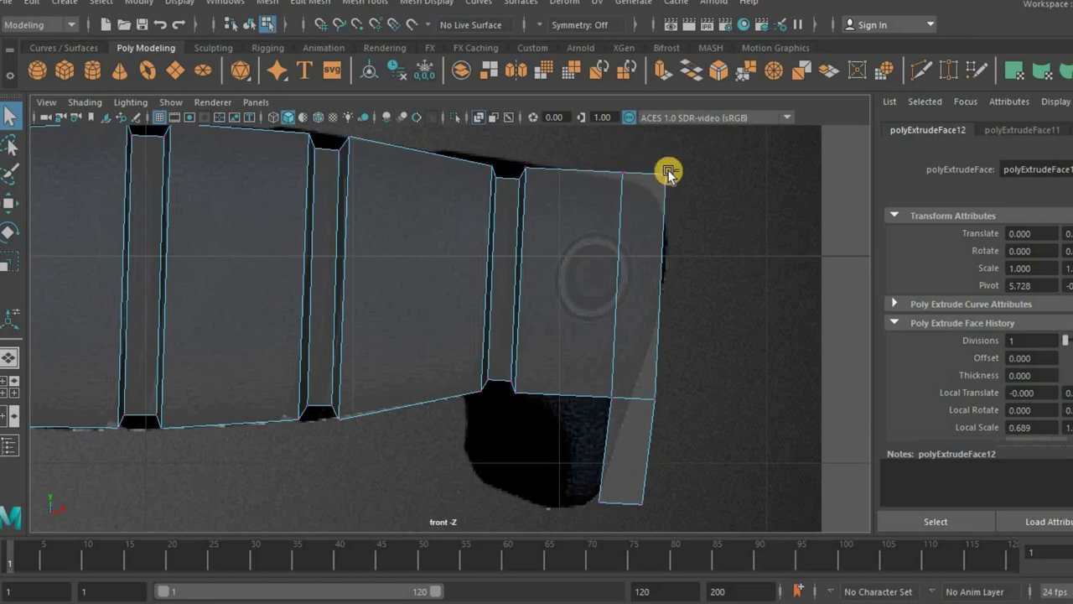
left_click(668, 172)
- Move the pommel's corner and spur vertices onto the reference outline
key("w")
middle_click_drag(666, 204, 668, 196)
middle_click_drag(647, 316, 648, 406)
left_click_drag(634, 509, 575, 503)
middle_click_drag(575, 503, 570, 507)
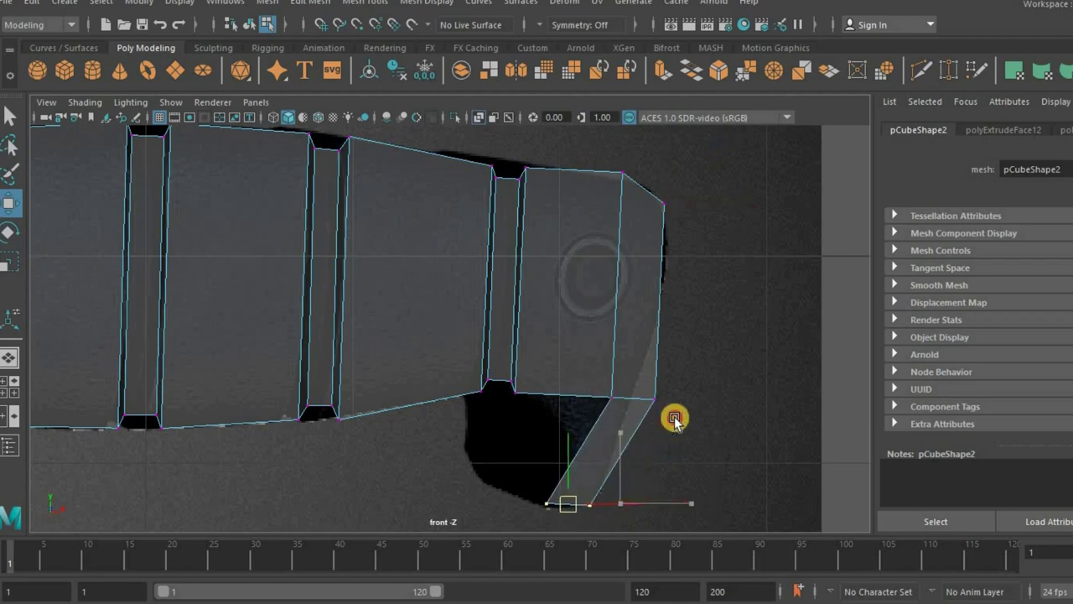
left_click_drag(667, 388, 610, 403)
middle_click_drag(610, 402, 588, 402)
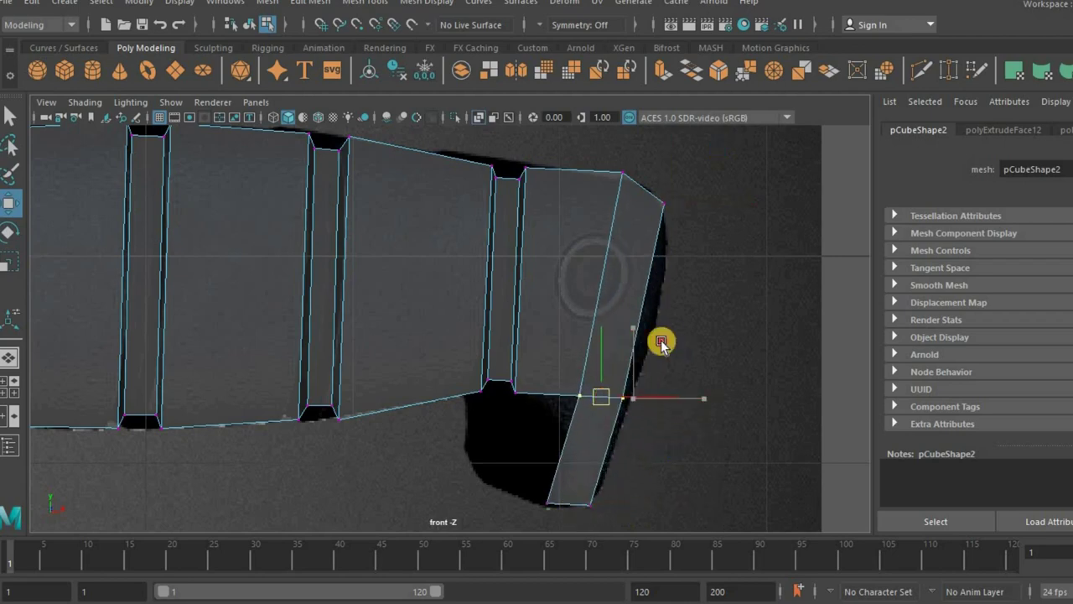
left_click(674, 229)
left_click_drag(675, 189, 664, 238)
mouse_move(664, 238)
middle_mouse_down()
mouse_move(615, 158)
mouse_move(641, 181)
middle_mouse_up()
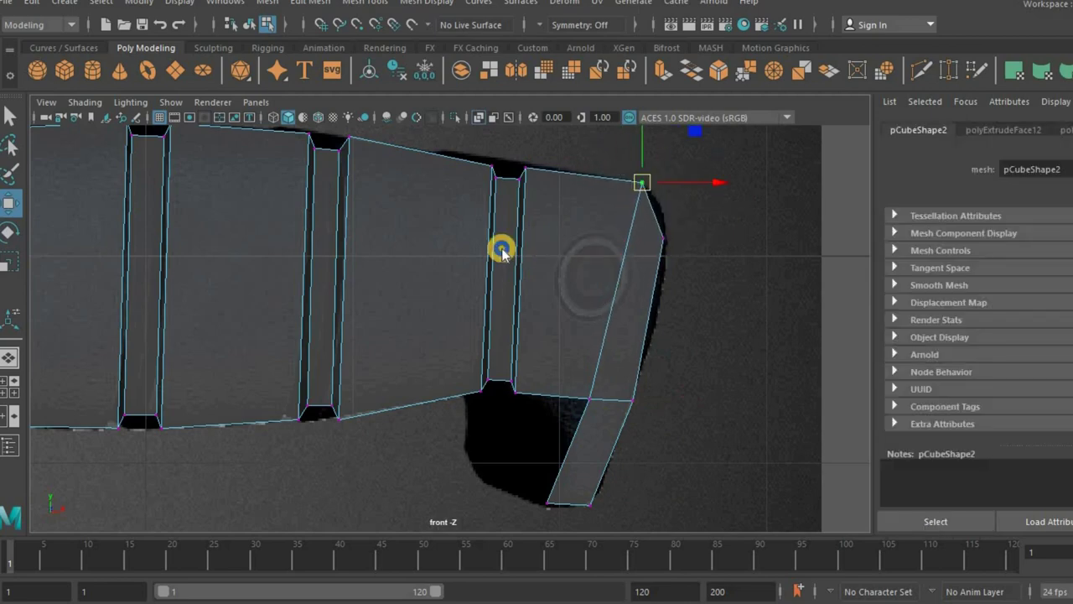
- Add a lengthwise edge loop along the handle and push its pommel vertex out to round it
left_click(522, 263, "ctrl")
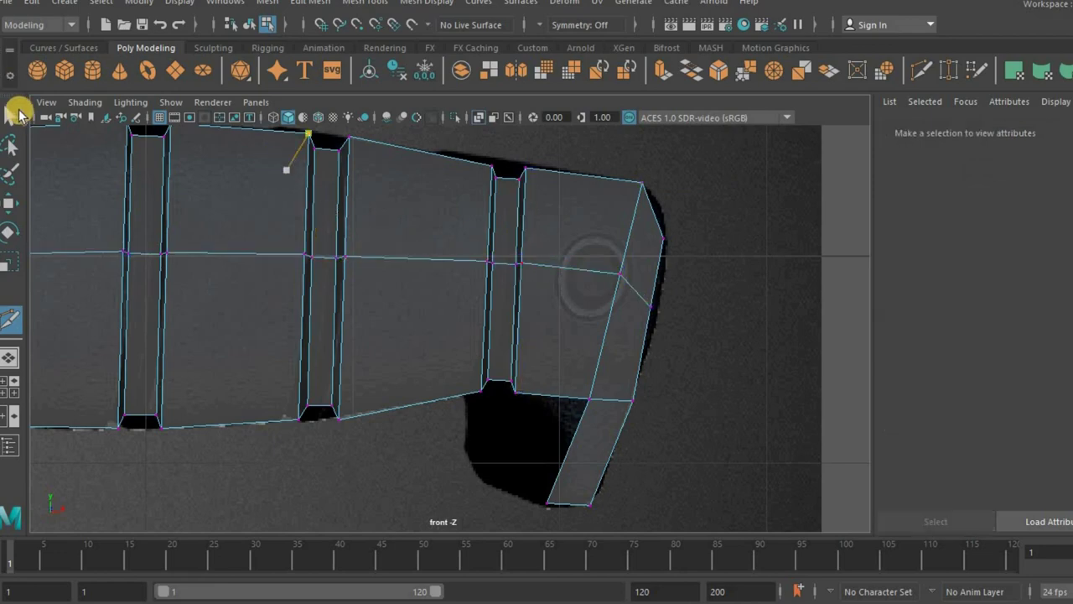
key("q")
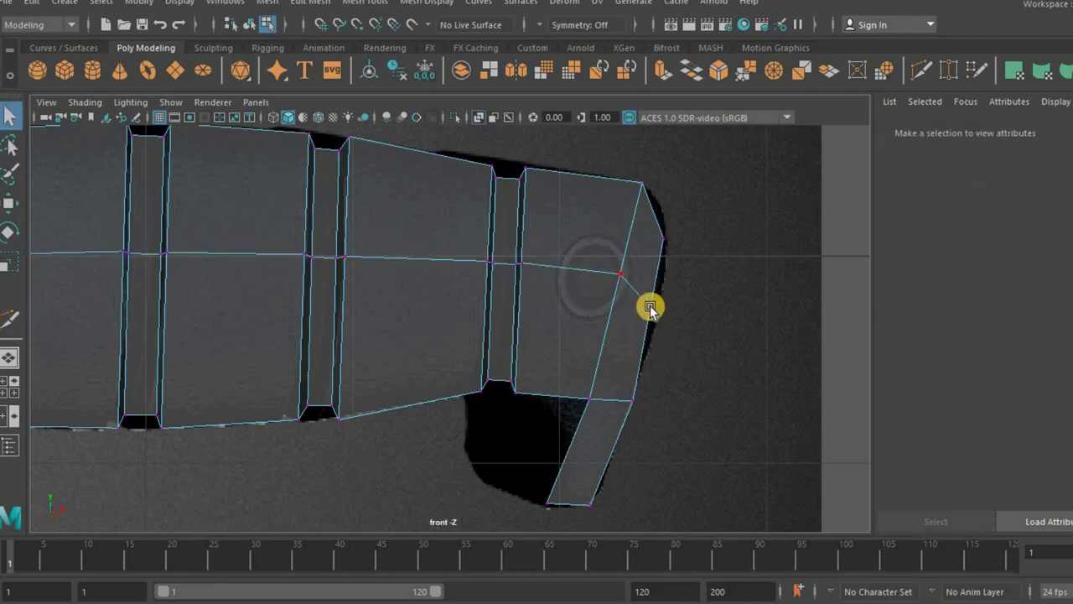
left_click(652, 307)
key("w")
left_click_drag(618, 276, 629, 288)
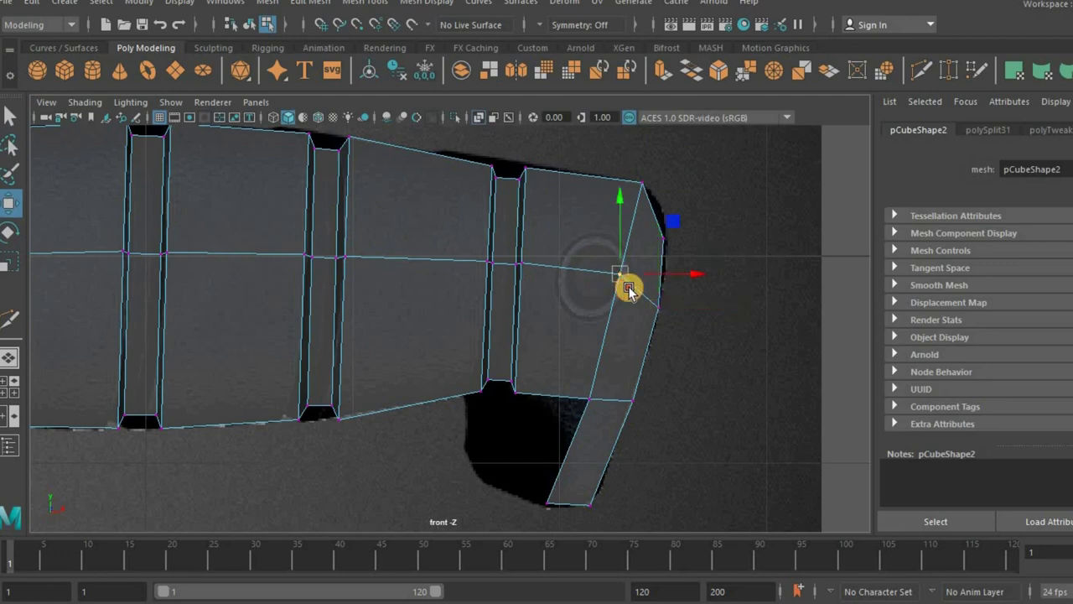
left_click(670, 224)
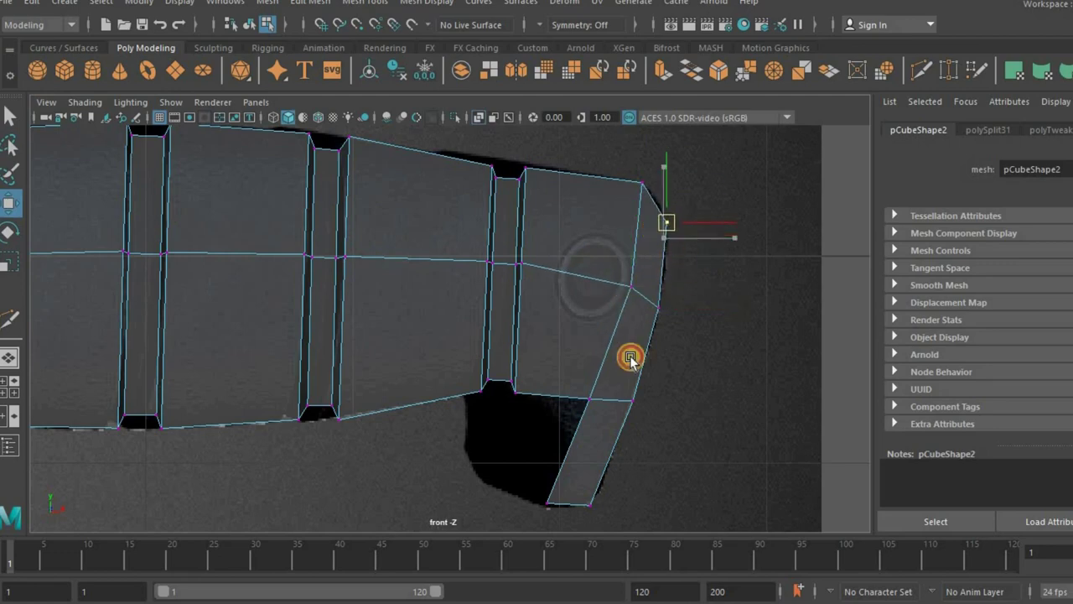
key("space")
key("space")
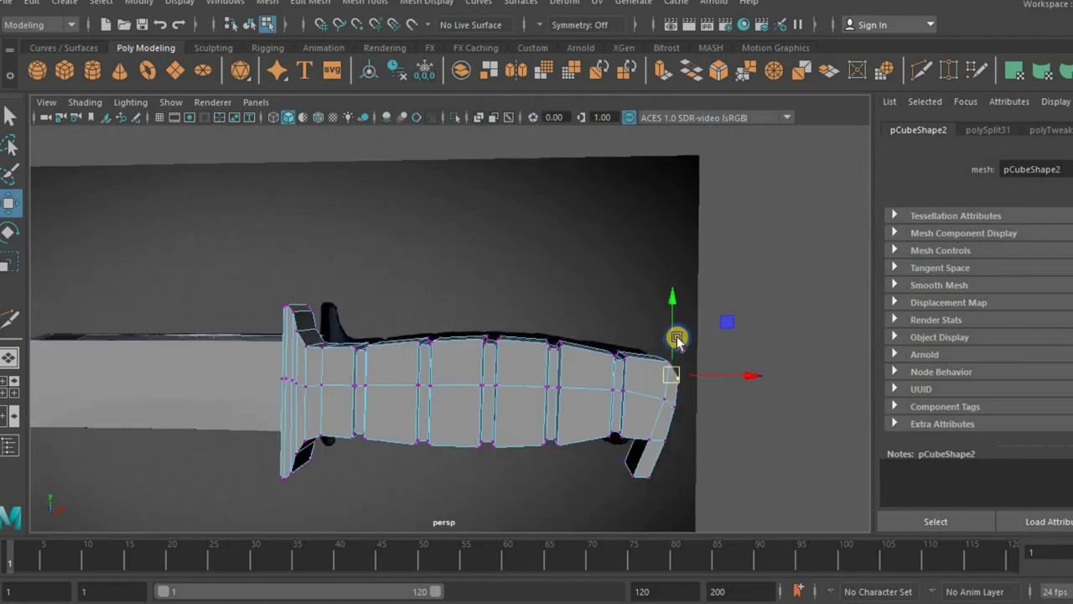
- Orbit the perspective view to the guard's front and select the handle mesh
left_click_drag(678, 335, 528, 400, "alt")
key("F8")
scroll(529, 398, "up", 3)
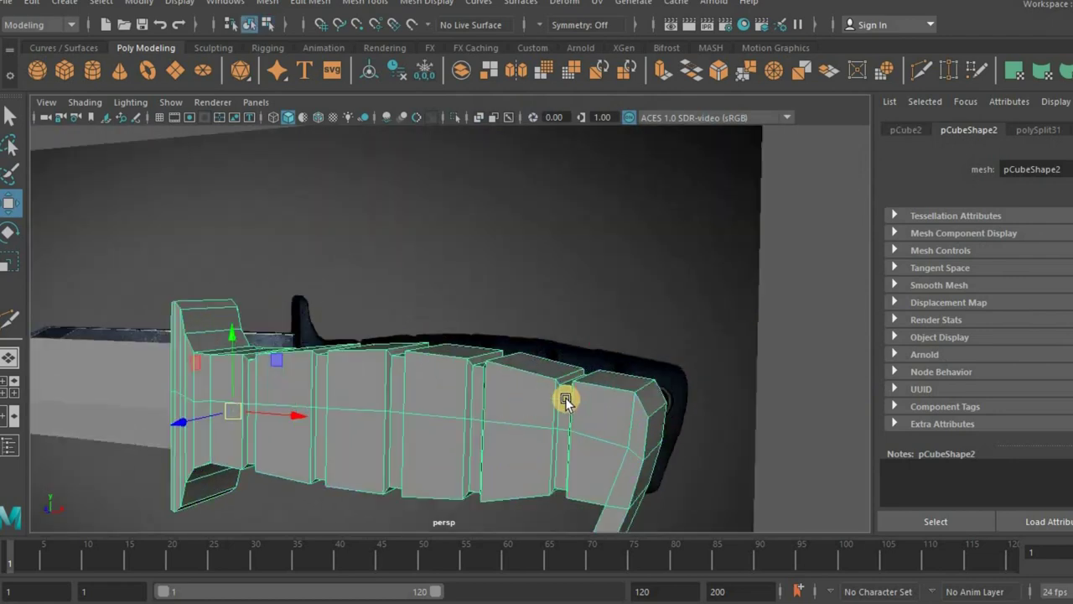
key("3")
left_click(777, 418)
scroll(444, 411, "down", 5)
scroll(514, 322, "up", 5)
scroll(508, 322, "up", 2)
left_click_drag(508, 322, 504, 323, "alt")
left_click(504, 323)
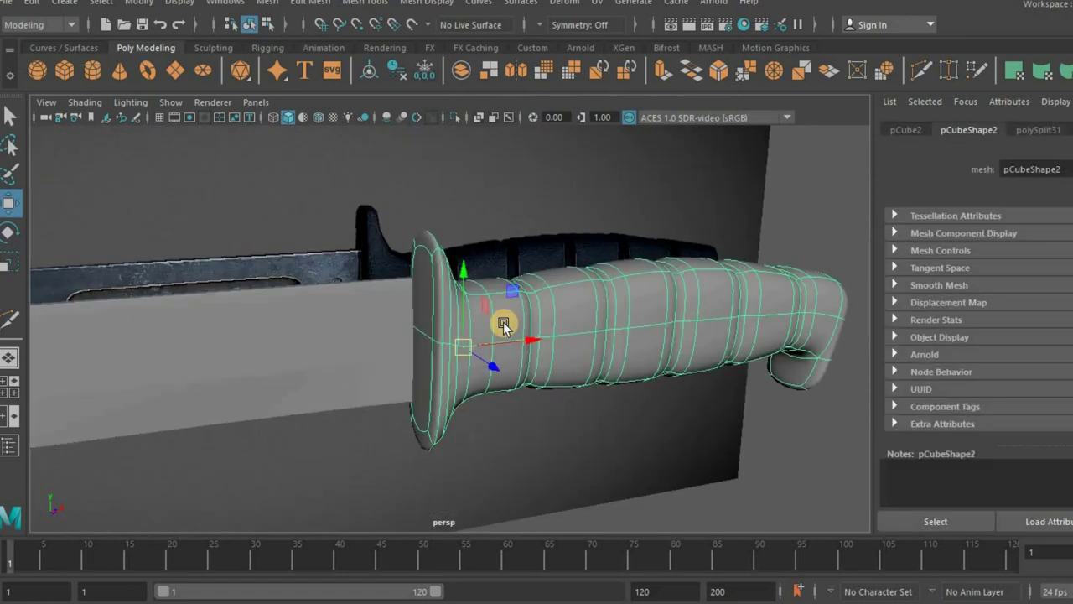
- Delete the guard's two front faces, then select and extrude the opening's border edge loop
key("F10")
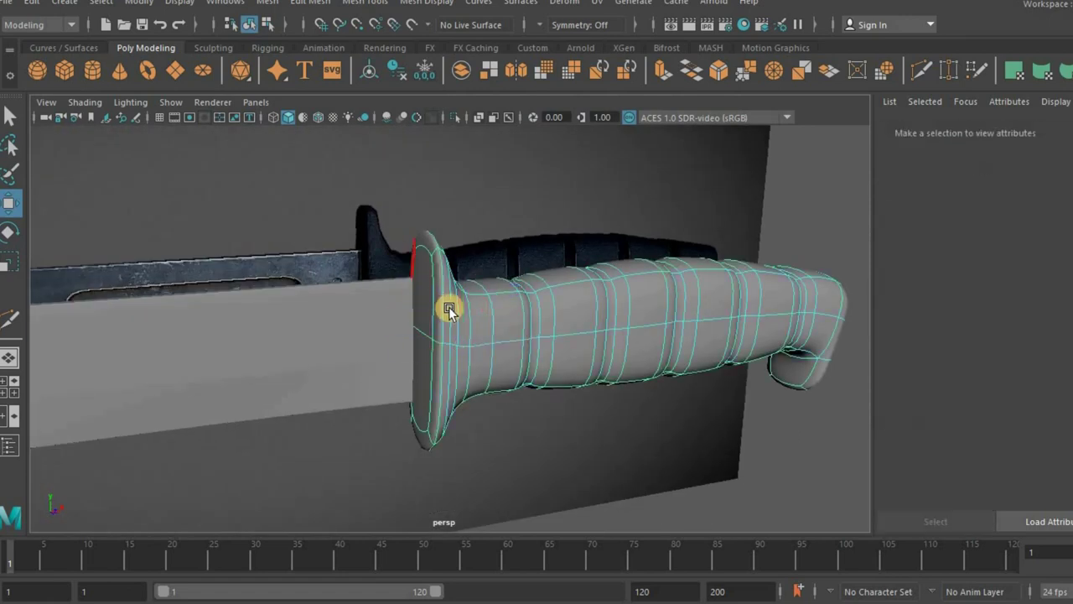
left_click(428, 304)
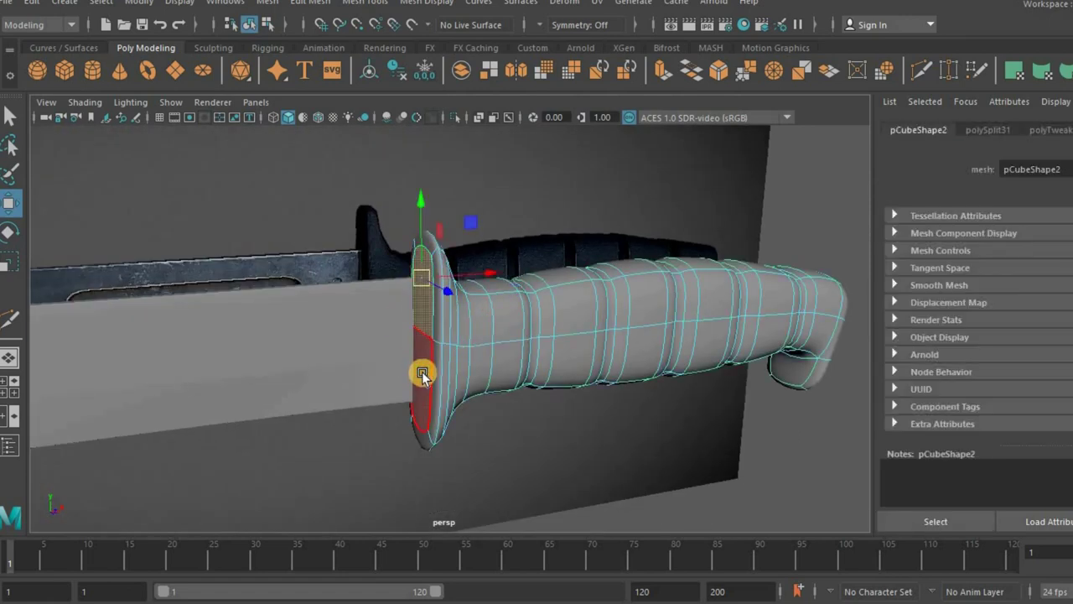
left_click(423, 375, "shift")
key("Delete")
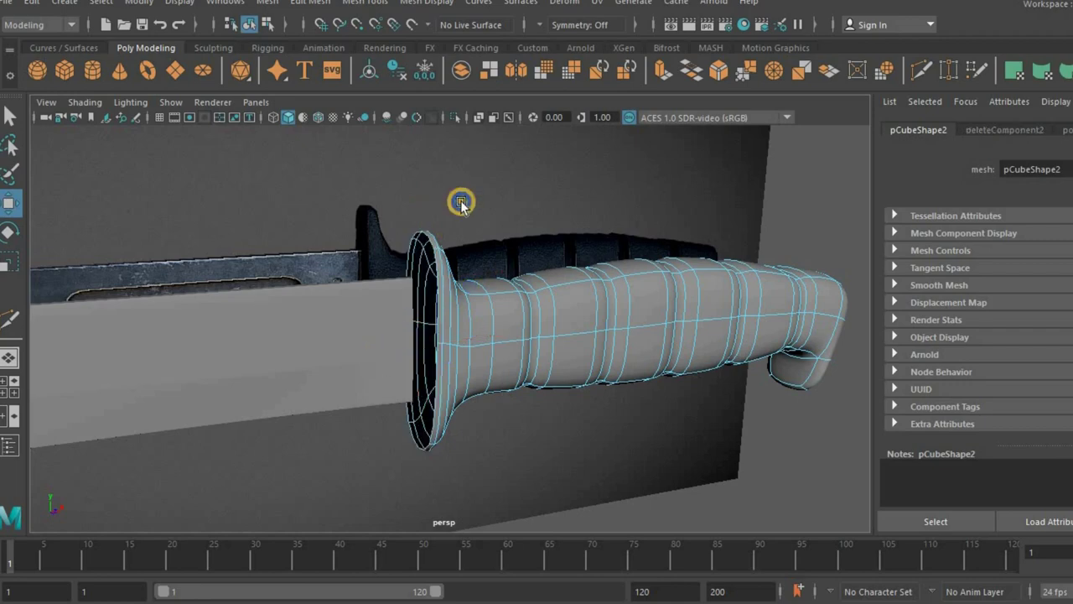
double_click(435, 272)
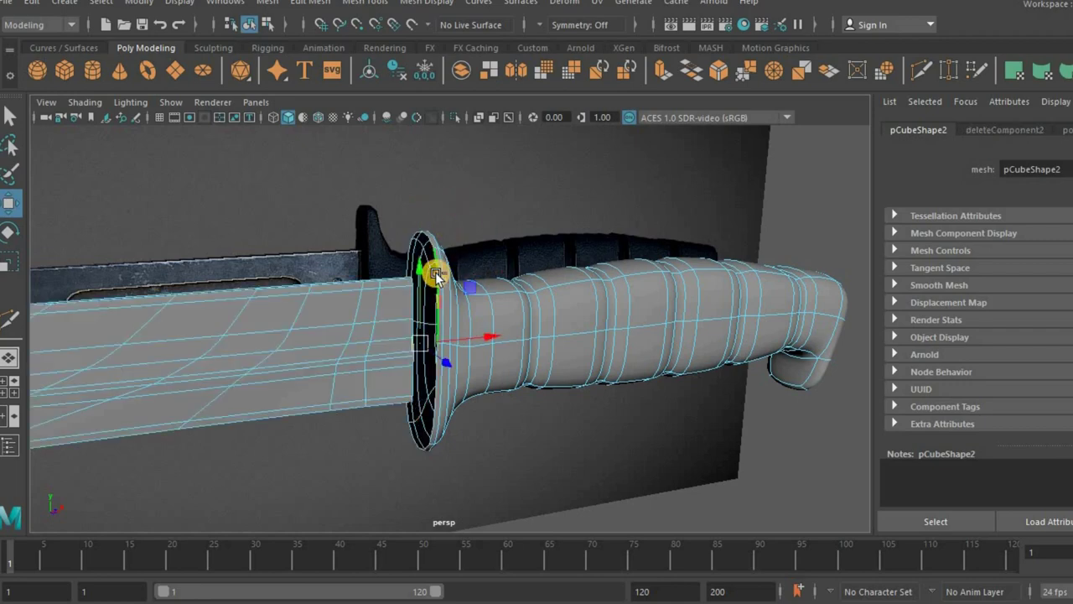
key("ctrl+e")
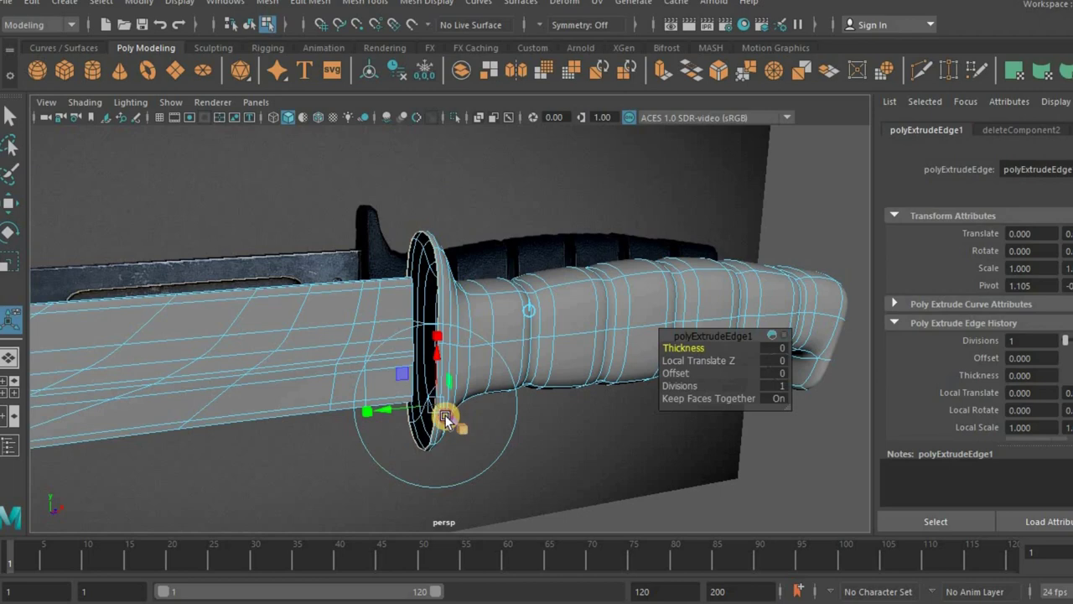
- Shrink the extruded loop inward and push it into the guard (Local Translate Z -0.494)
mouse_move(424, 403)
left_mouse_down()
mouse_move(439, 408)
mouse_move(449, 353)
mouse_move(474, 445)
mouse_move(408, 438)
left_mouse_up()
key("1")
left_click(488, 424)
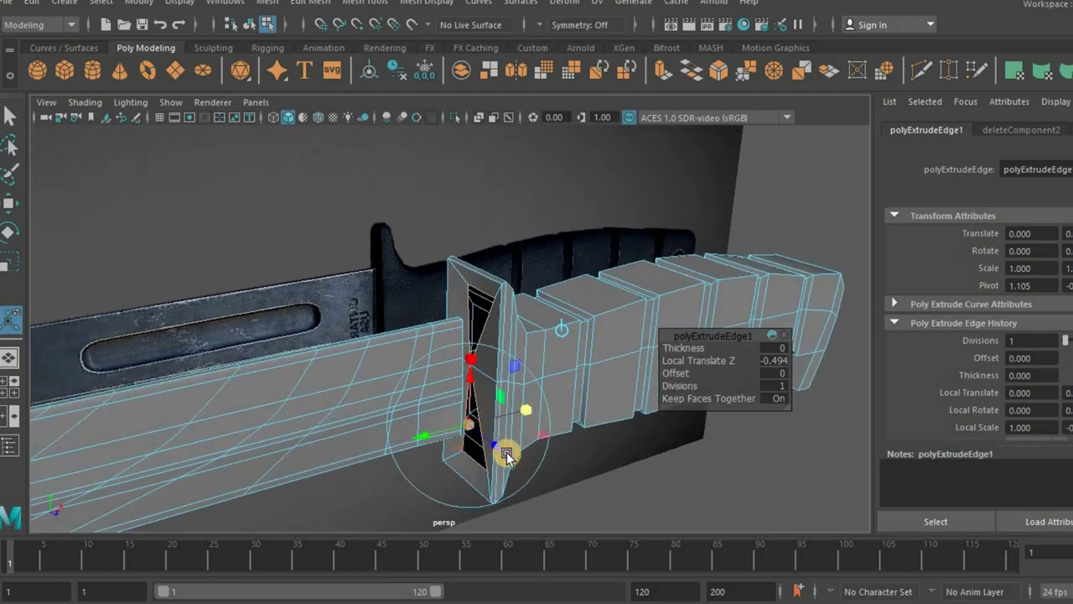
mouse_move(474, 429)
left_mouse_down()
mouse_move(464, 417)
mouse_move(506, 450)
mouse_move(482, 359)
left_mouse_up()
key("q")
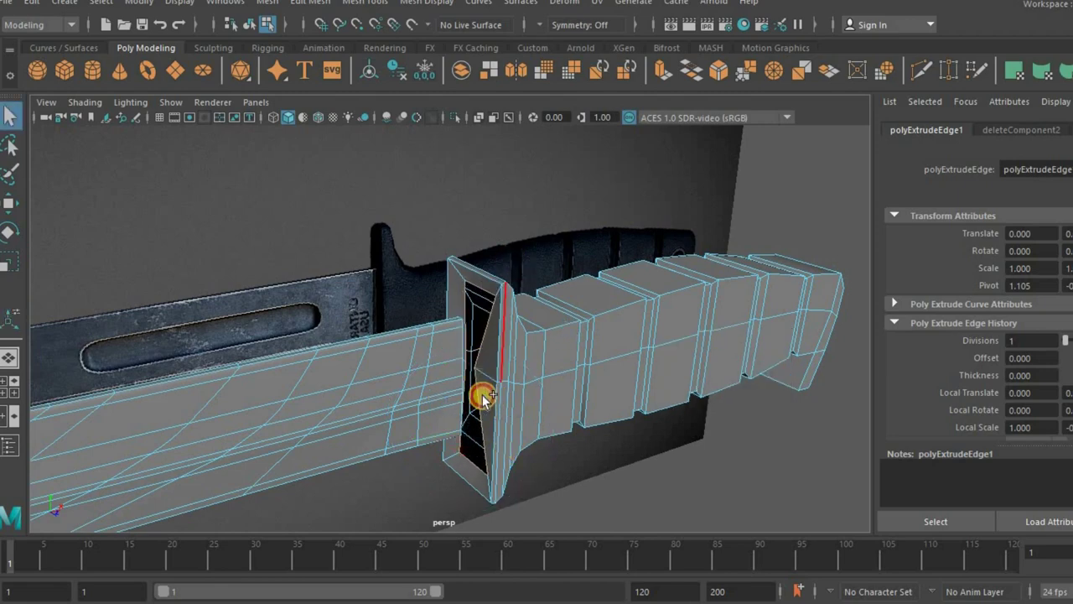
left_click(482, 397)
key("y")
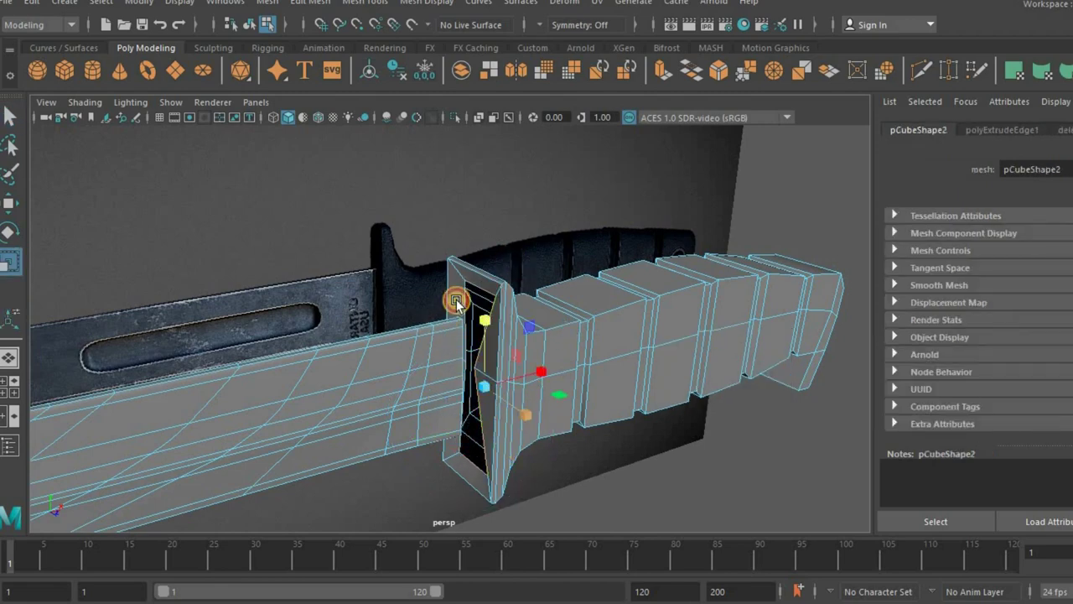
left_click_drag(431, 379, 434, 383, "alt")
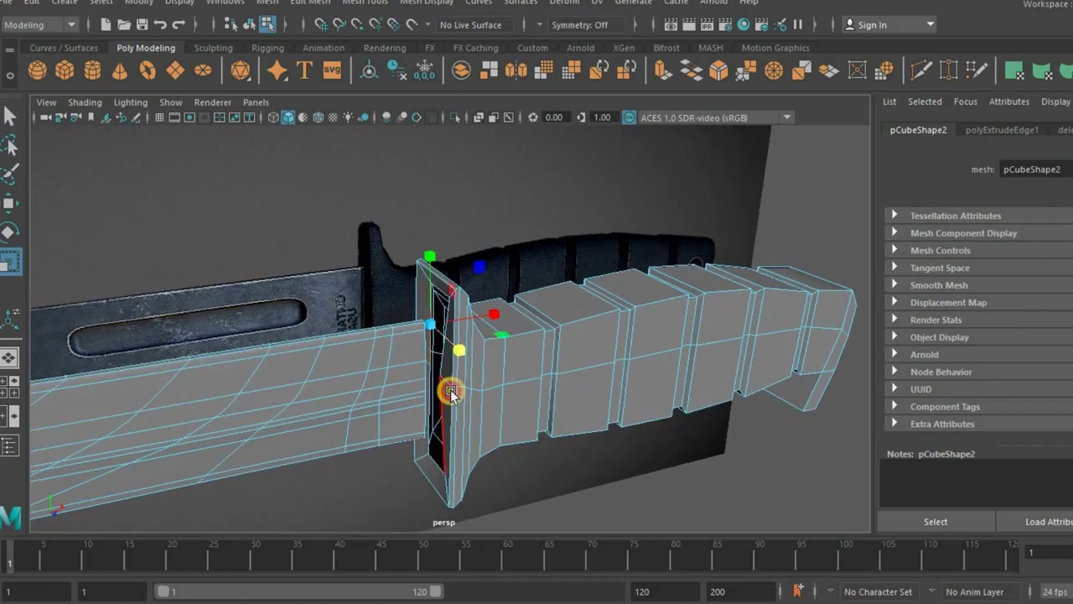
- Select the slot's edges and narrow the slot opening to the blade's thickness
mouse_move(592, 372)
left_mouse_down("alt")
mouse_move(527, 341)
mouse_move(598, 315)
left_mouse_up("alt")
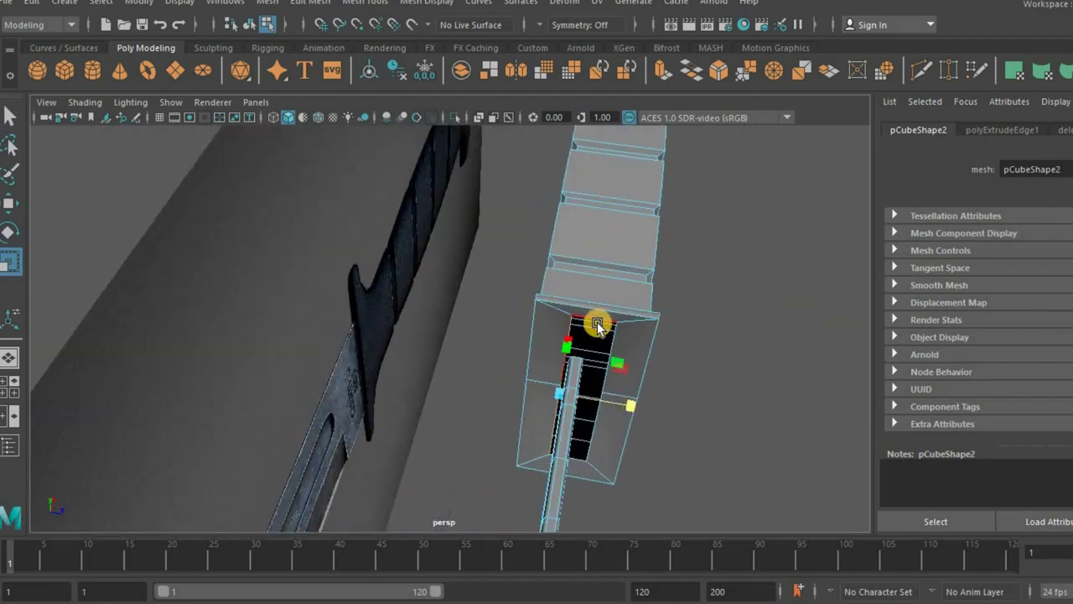
left_click(601, 311)
mouse_move(576, 274)
left_mouse_down("alt")
mouse_move(599, 209)
mouse_move(594, 220)
mouse_move(598, 159)
mouse_move(587, 135)
left_mouse_up("alt")
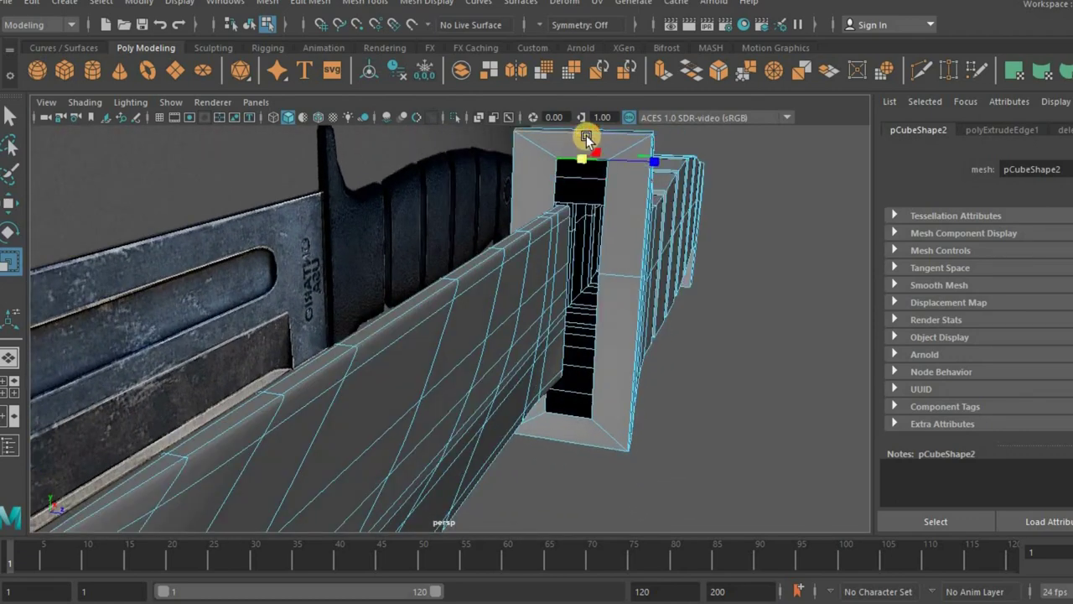
left_click(584, 409)
left_click(562, 406)
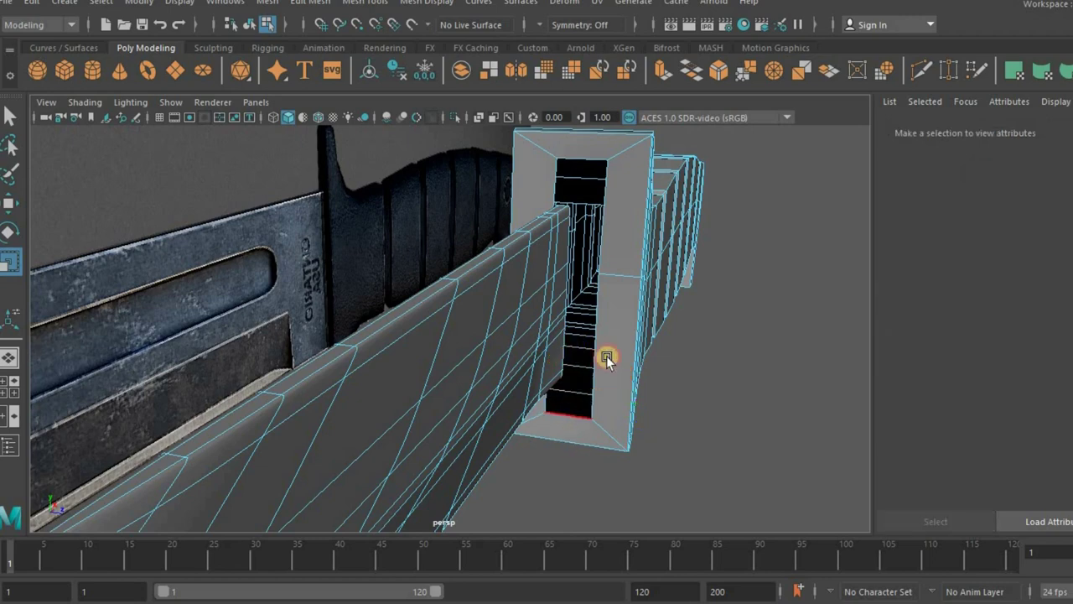
left_click(603, 353)
left_click_drag(519, 342, 408, 254, "alt")
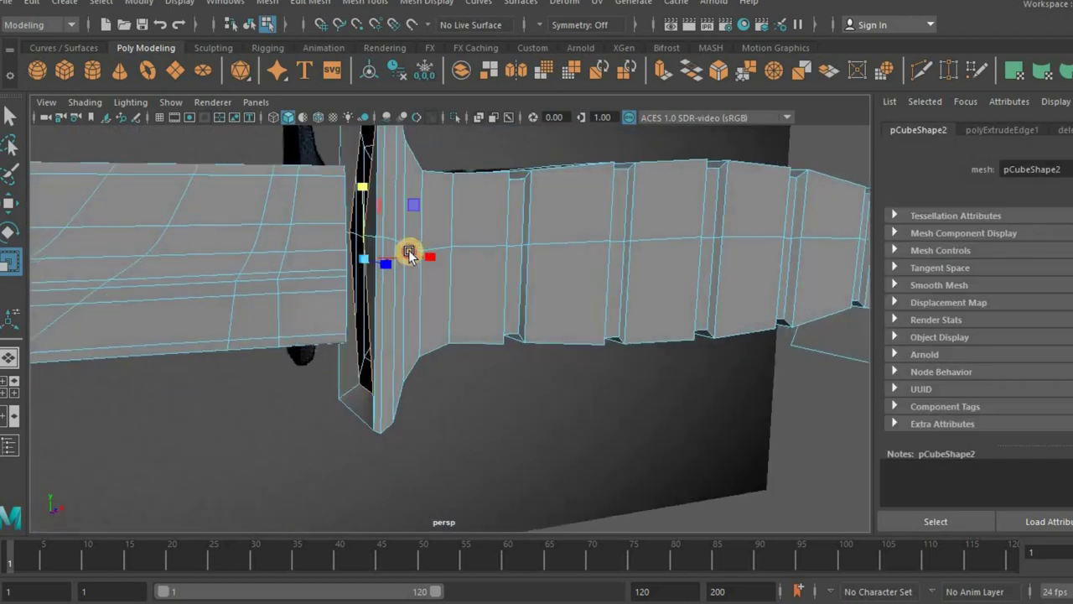
mouse_move(448, 343)
left_mouse_down("alt")
mouse_move(463, 350)
mouse_move(450, 354)
mouse_move(472, 227)
mouse_move(455, 248)
mouse_move(522, 283)
mouse_move(503, 280)
mouse_move(510, 303)
left_mouse_up("alt")
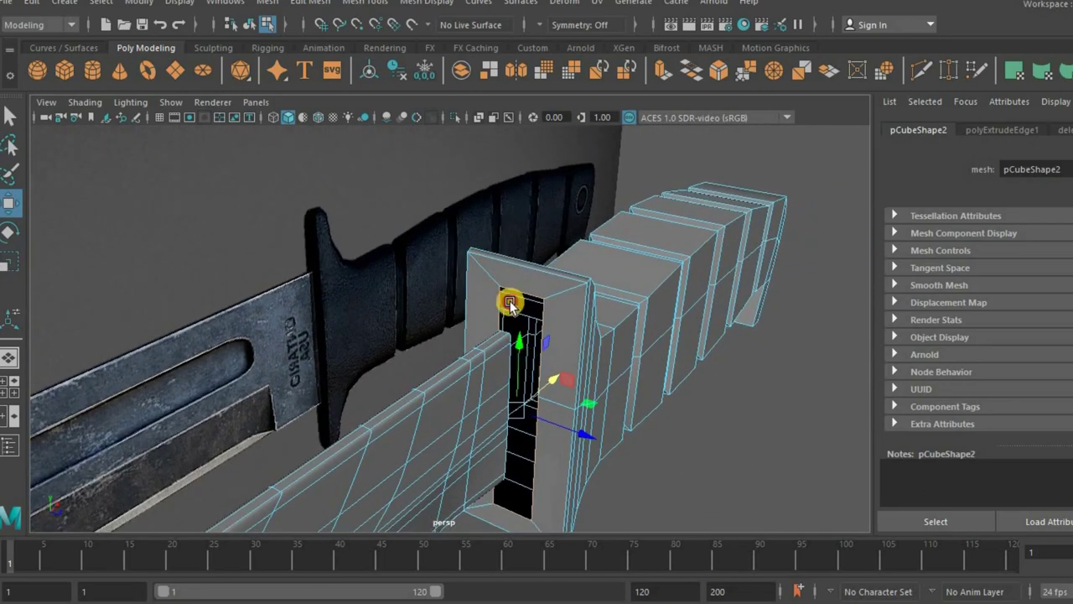
left_click(530, 289)
mouse_move(510, 462)
left_mouse_down("alt")
mouse_move(523, 338)
mouse_move(581, 380)
left_mouse_up("alt")
left_click(527, 283)
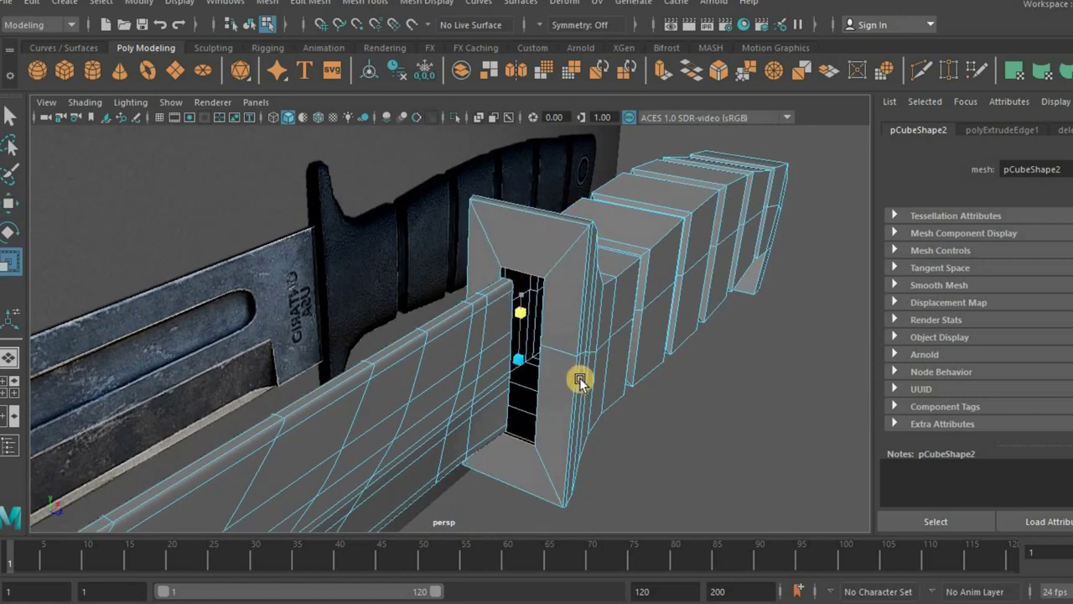
left_click(544, 363)
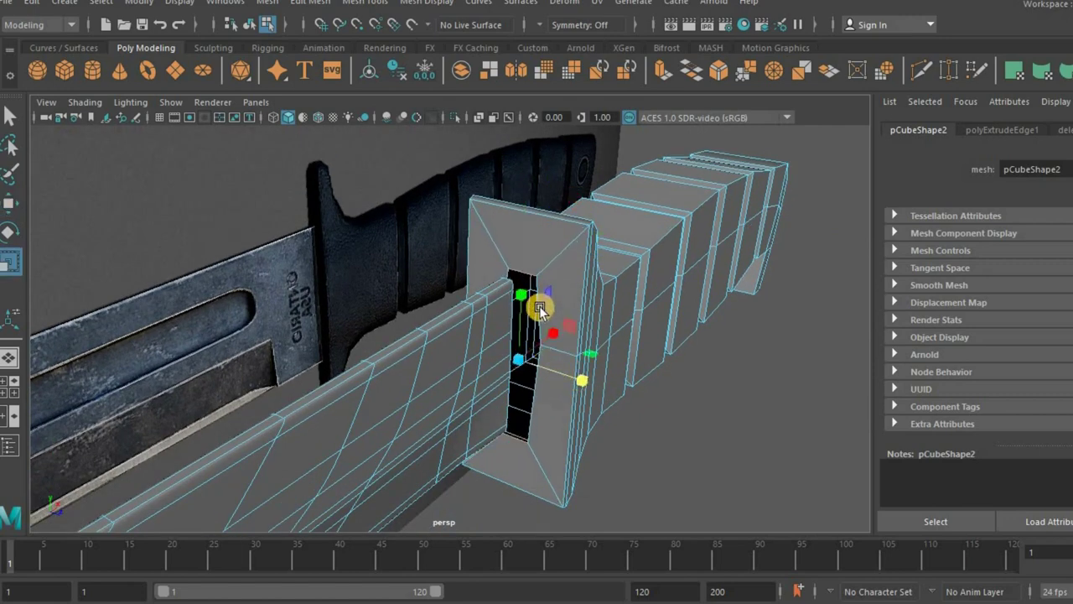
mouse_move(555, 369)
left_mouse_down()
mouse_move(473, 366)
mouse_move(551, 305)
mouse_move(510, 330)
left_mouse_up()
- Scale the handle mesh up and raise the edge at the blade slit
key("F8")
key("r")
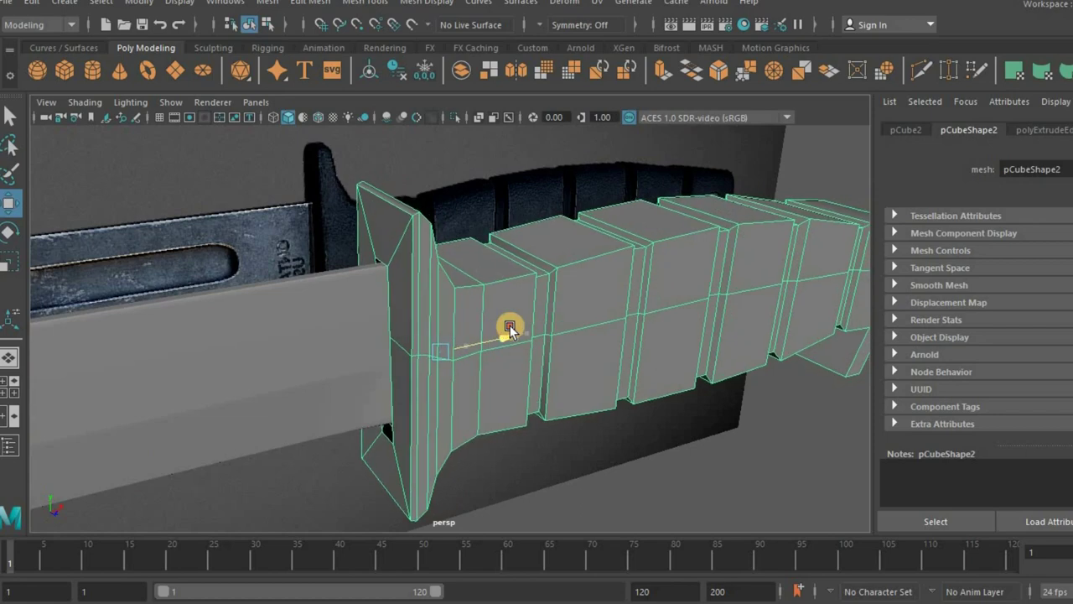
mouse_move(427, 330)
left_mouse_down()
mouse_move(442, 314)
mouse_move(441, 333)
left_mouse_up()
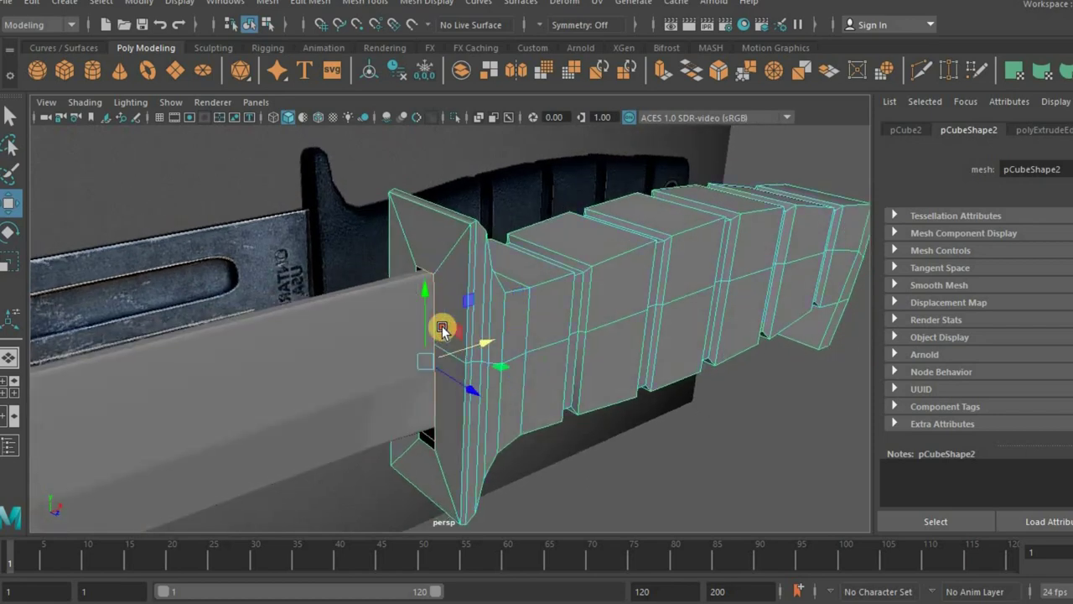
key("r")
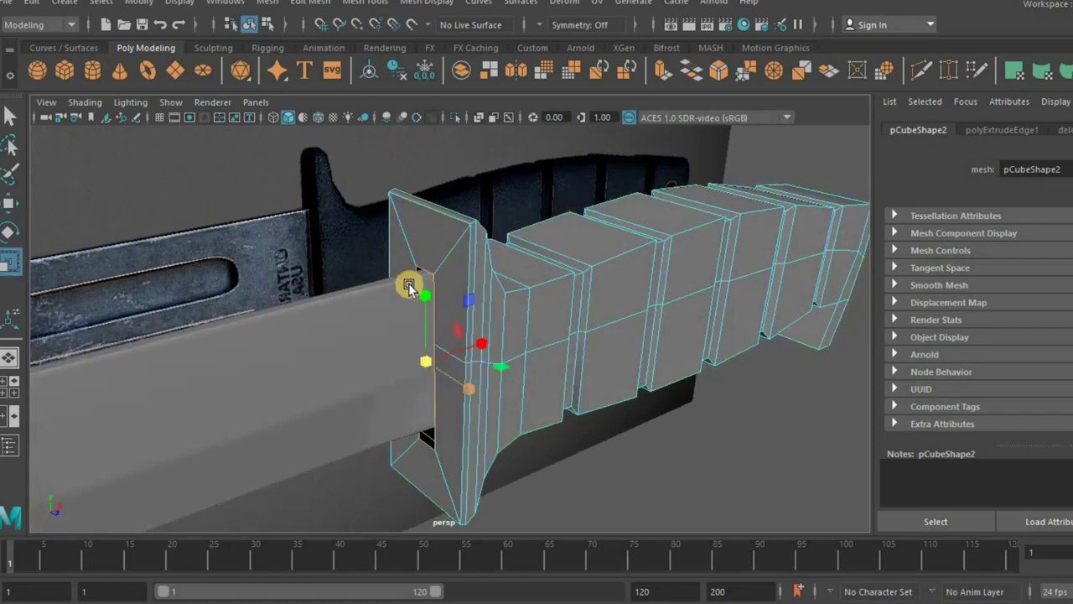
left_click(427, 297)
left_click_drag(467, 395, 473, 399, "alt")
mouse_move(473, 348)
left_mouse_down()
mouse_move(474, 314)
mouse_move(512, 323)
left_mouse_up()
key("w")
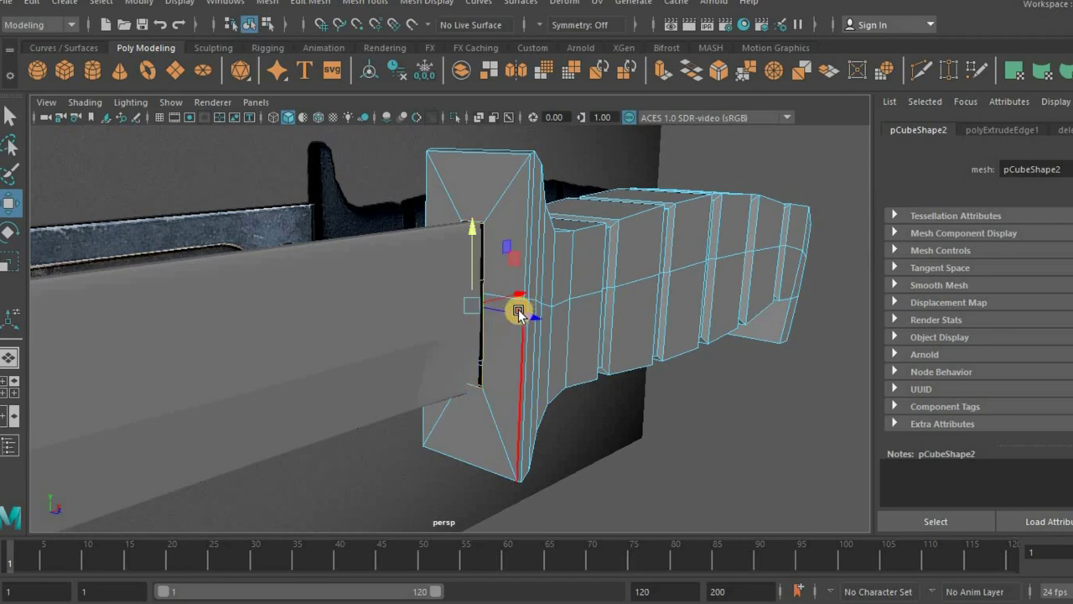
key("r")
key("w")
- Slide the handle left along X so its guard slot lines up with the blade
mouse_move(500, 232)
left_mouse_down("alt")
mouse_move(436, 419)
mouse_move(426, 397)
left_mouse_up("alt")
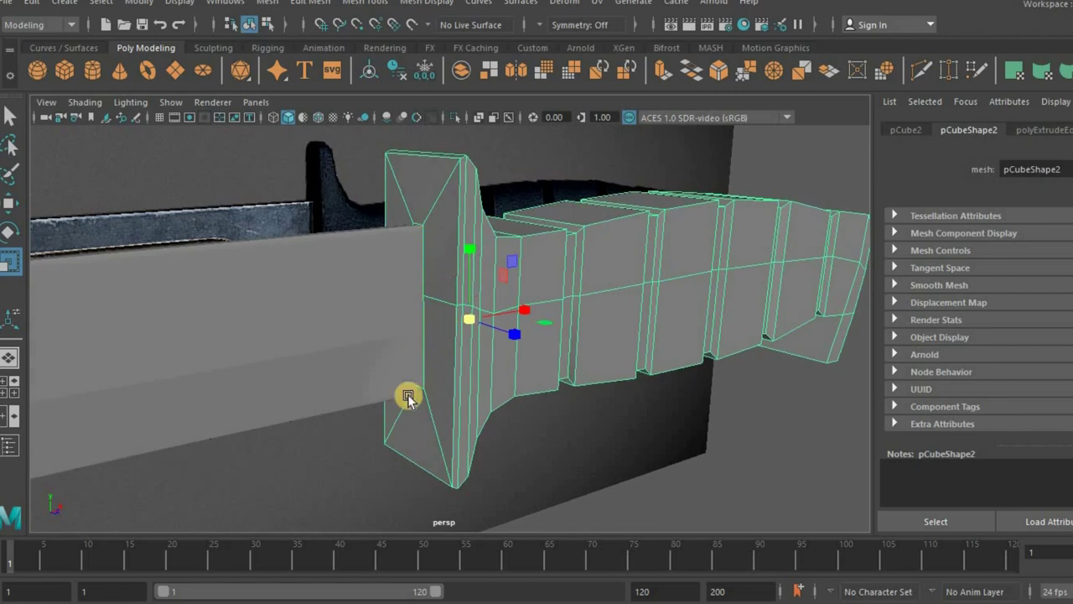
scroll(397, 328, "up", 3)
scroll(436, 328, "up", 2)
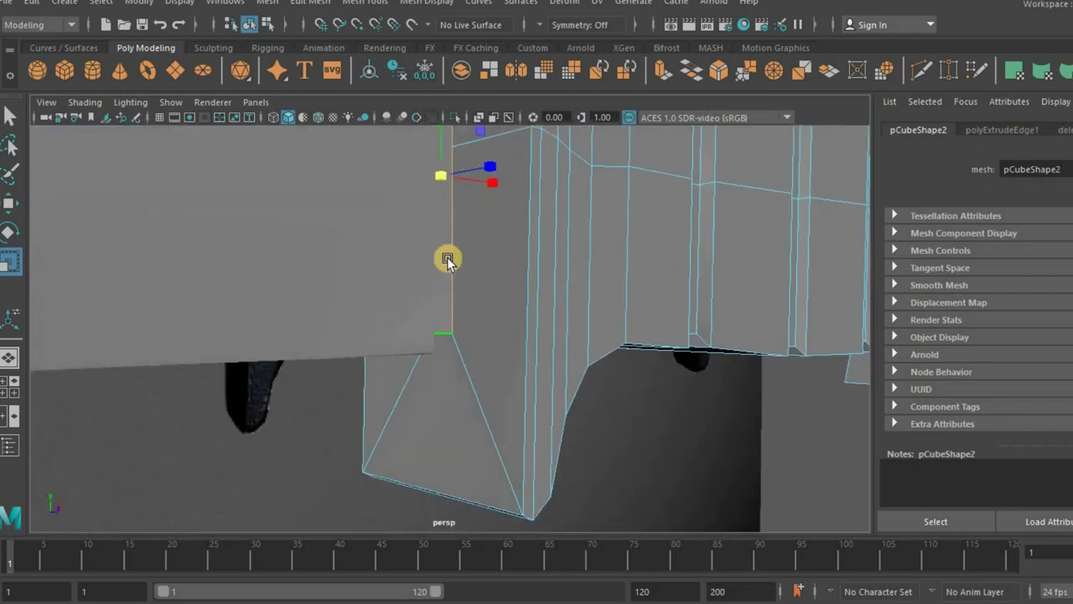
key("w")
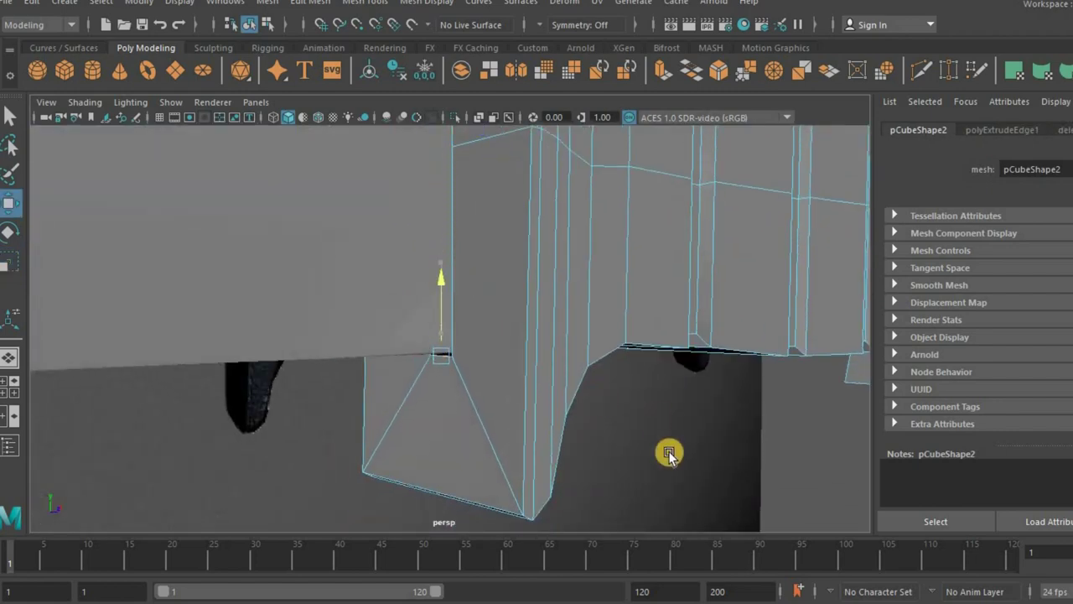
left_click(570, 472)
scroll(587, 474, "down", 3)
mouse_move(630, 475)
left_mouse_down("alt")
mouse_move(493, 386)
mouse_move(448, 333)
mouse_move(503, 336)
mouse_move(551, 299)
left_mouse_up("alt")
left_click(503, 335)
scroll(513, 317, "up", 3)
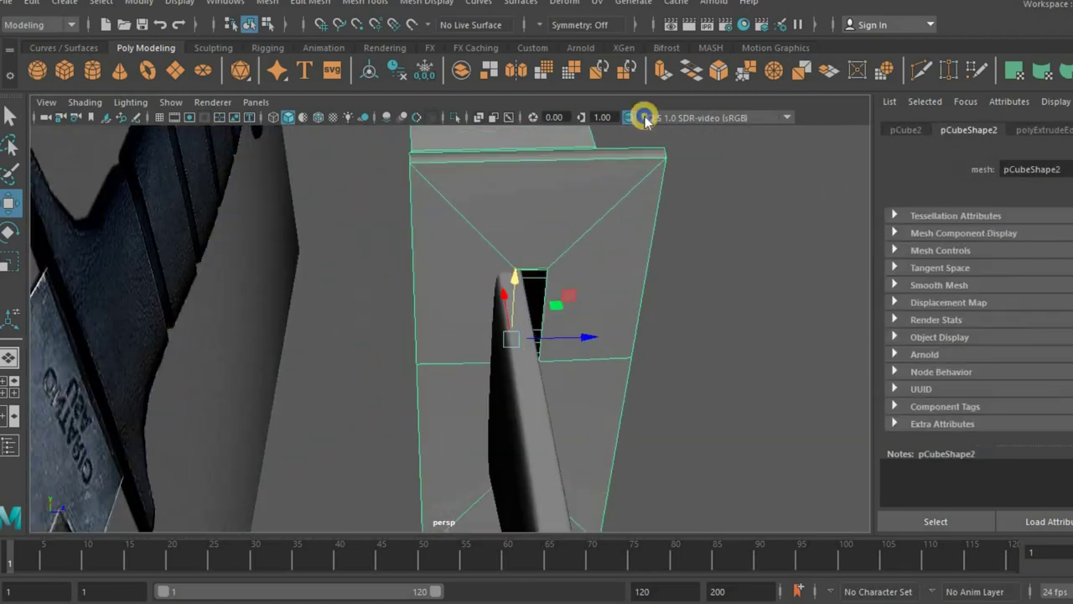
left_click_drag(581, 337, 571, 337)
- Reselect the handle and start a Multi-Cut line across the guard's side
left_click(383, 288)
left_click_drag(384, 288, 287, 280, "alt")
left_click(221, 214)
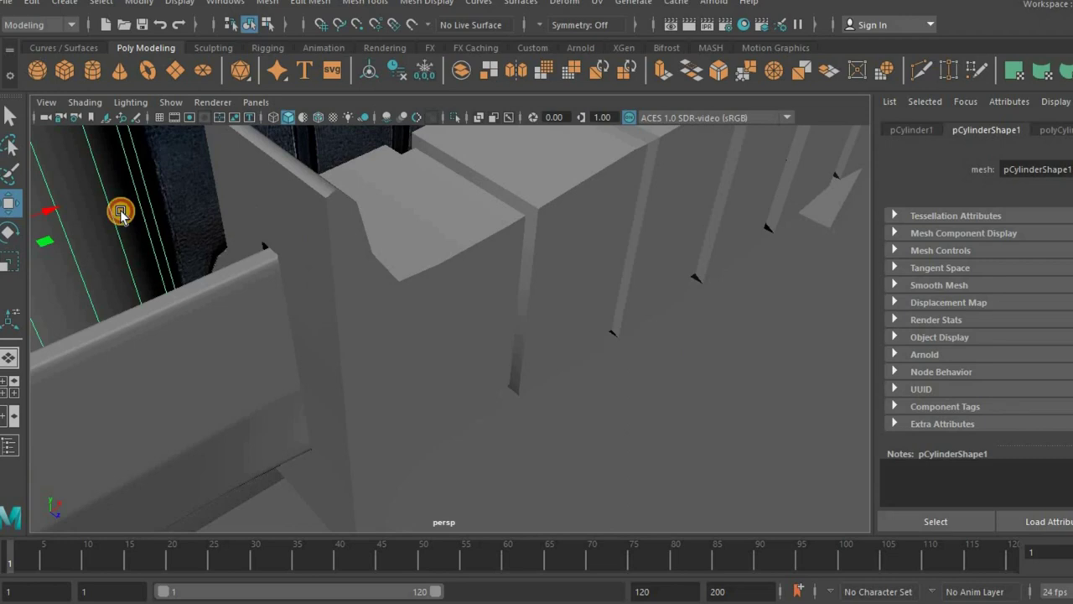
left_click(334, 292)
left_click(328, 280)
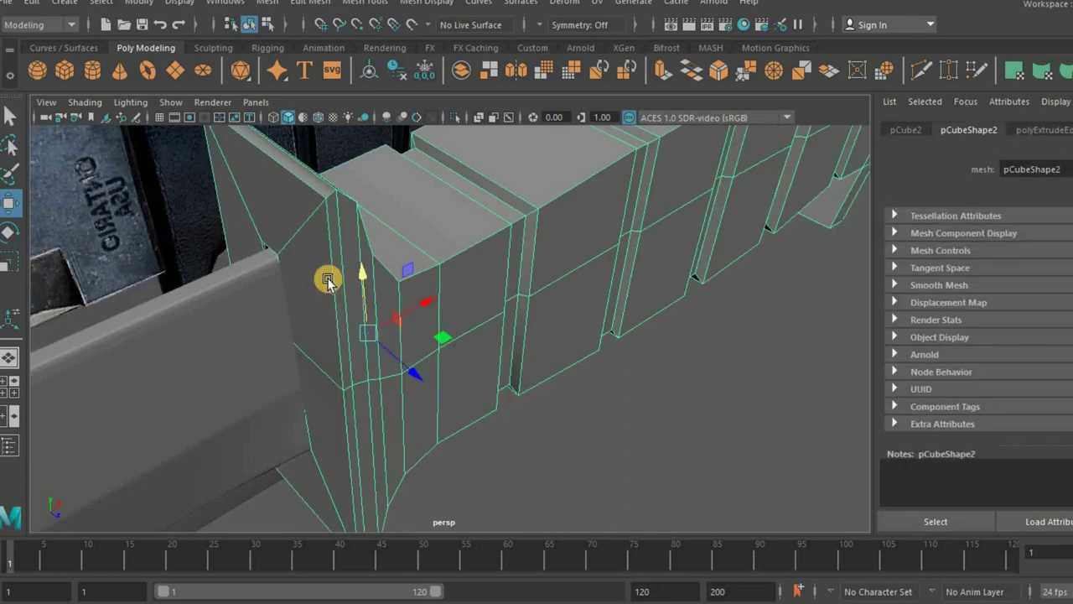
right_click_drag(262, 250, 292, 240, "shift")
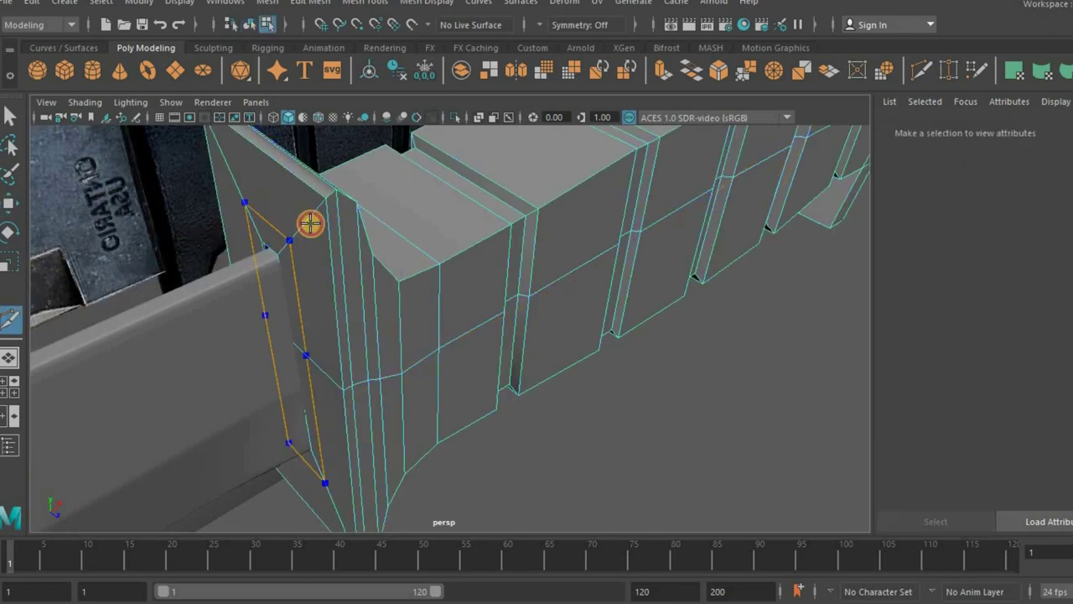
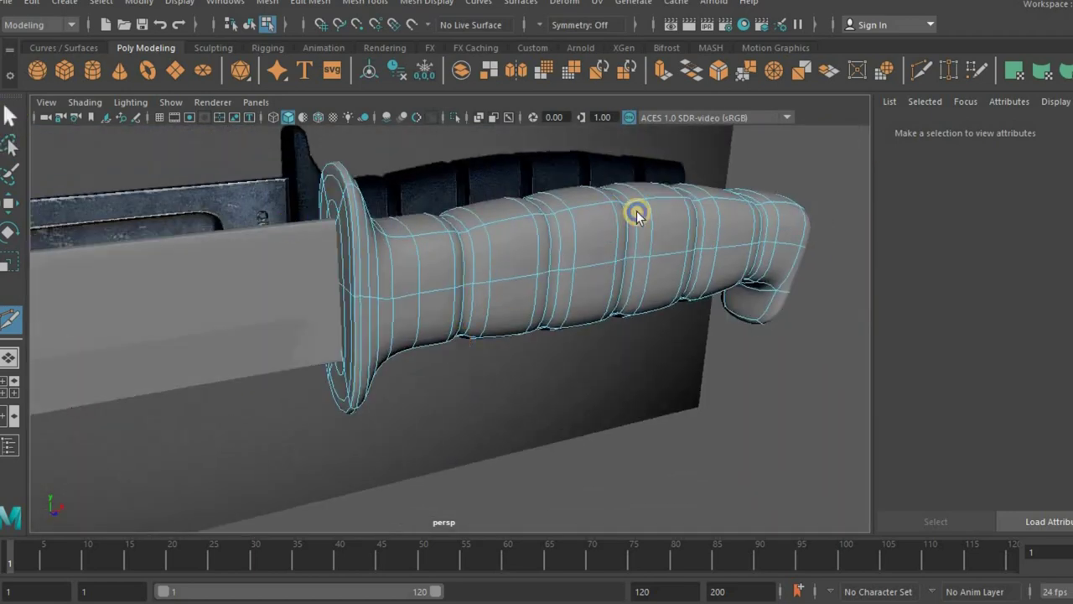
- Select the ribbed handle mesh and switch to face selection near its butt end
key("q")
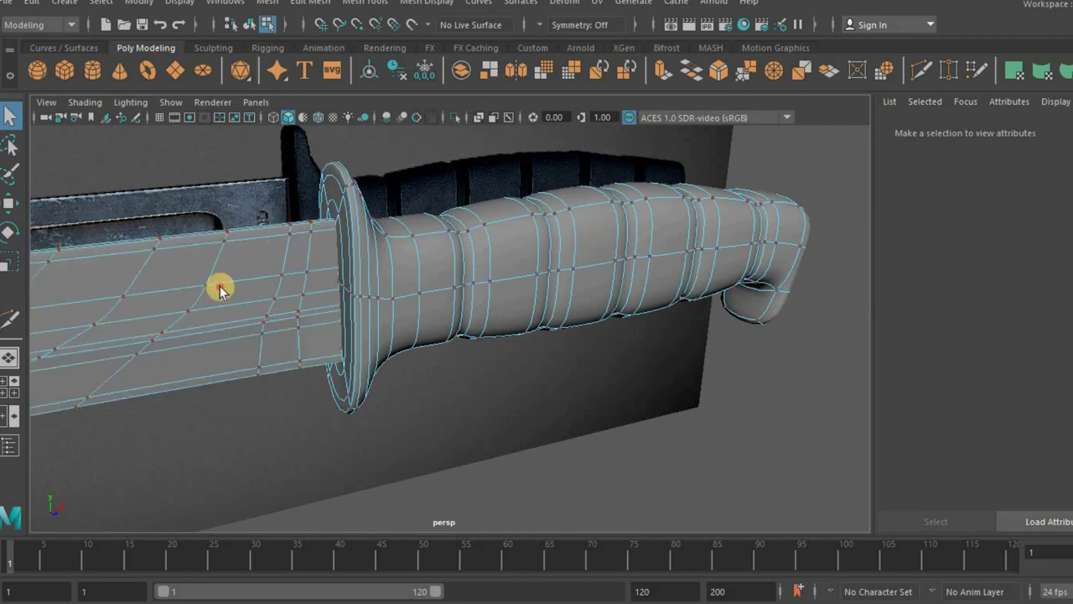
left_click(219, 288)
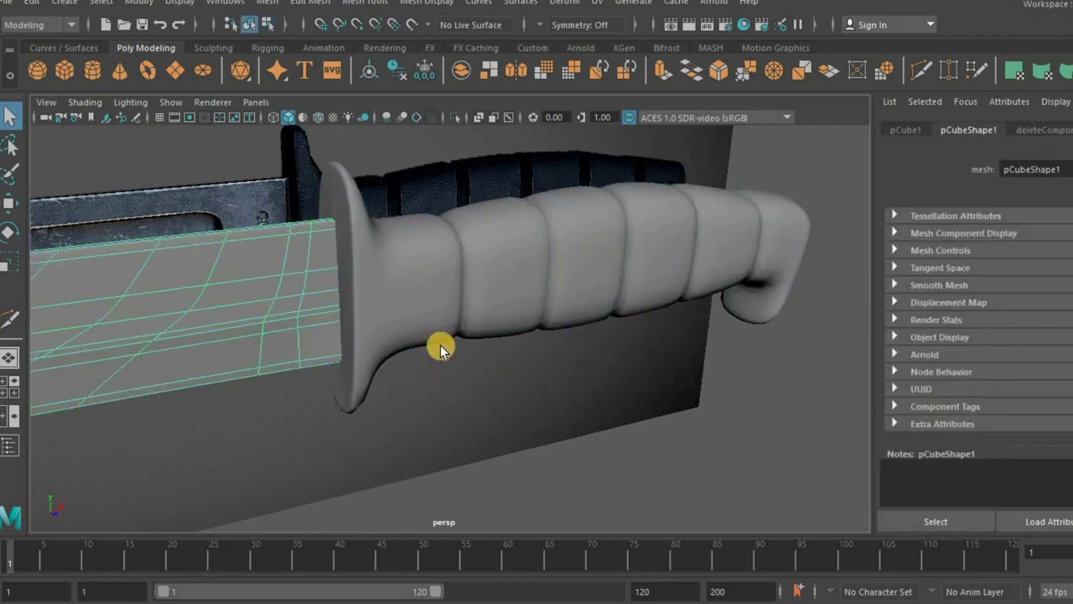
left_click(442, 348)
mouse_move(522, 280)
left_mouse_down("alt")
mouse_move(355, 283)
mouse_move(271, 300)
mouse_move(537, 354)
mouse_move(481, 319)
mouse_move(412, 355)
mouse_move(436, 299)
mouse_move(495, 309)
mouse_move(374, 315)
mouse_move(409, 242)
mouse_move(408, 264)
left_mouse_up("alt")
left_click(373, 315)
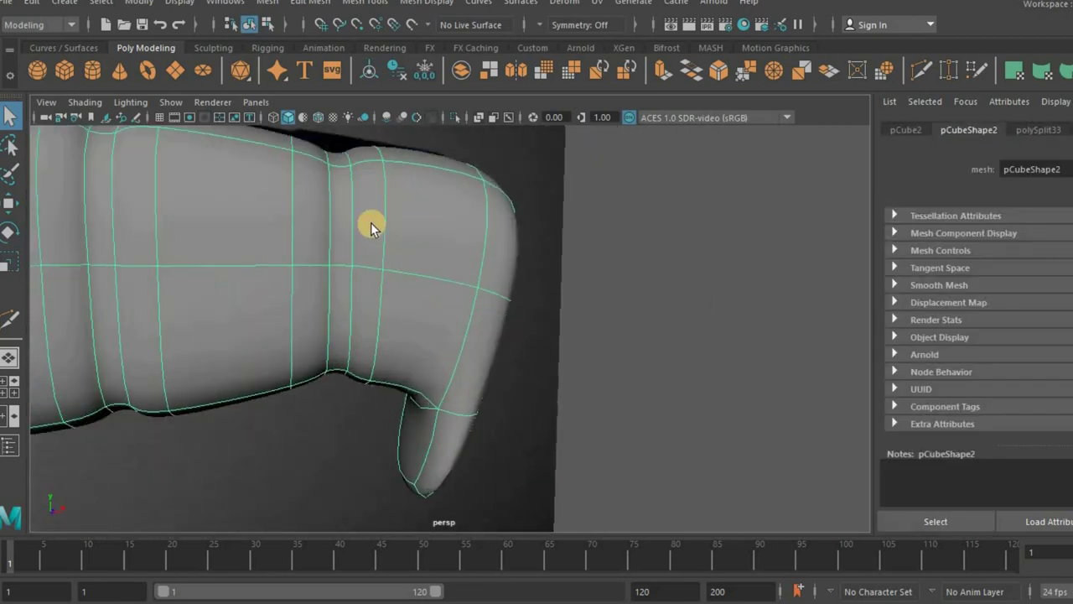
key("F11")
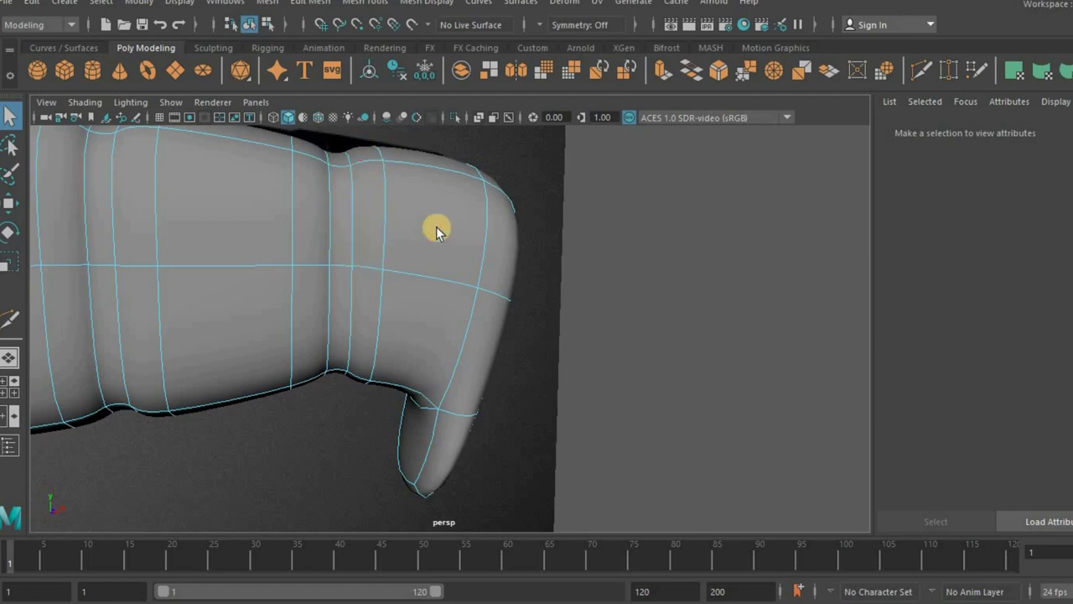
left_click(427, 244)
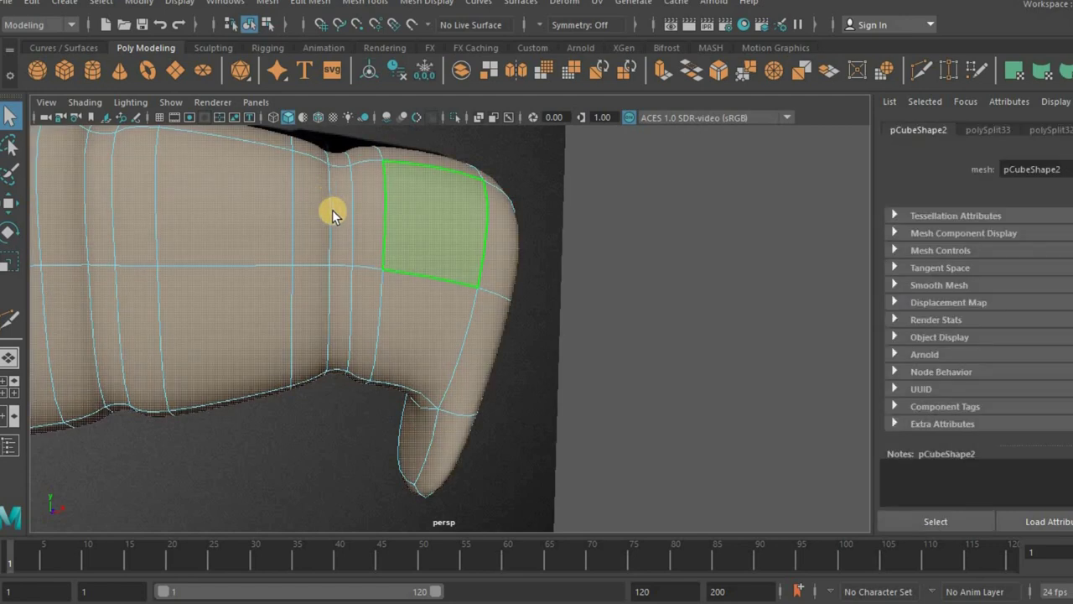
scroll(332, 210, "down", 3)
scroll(130, 229, "down", 3)
- Box-select only the handle's butt-end faces from the front view
left_click_drag(120, 220, 427, 467, "ctrl")
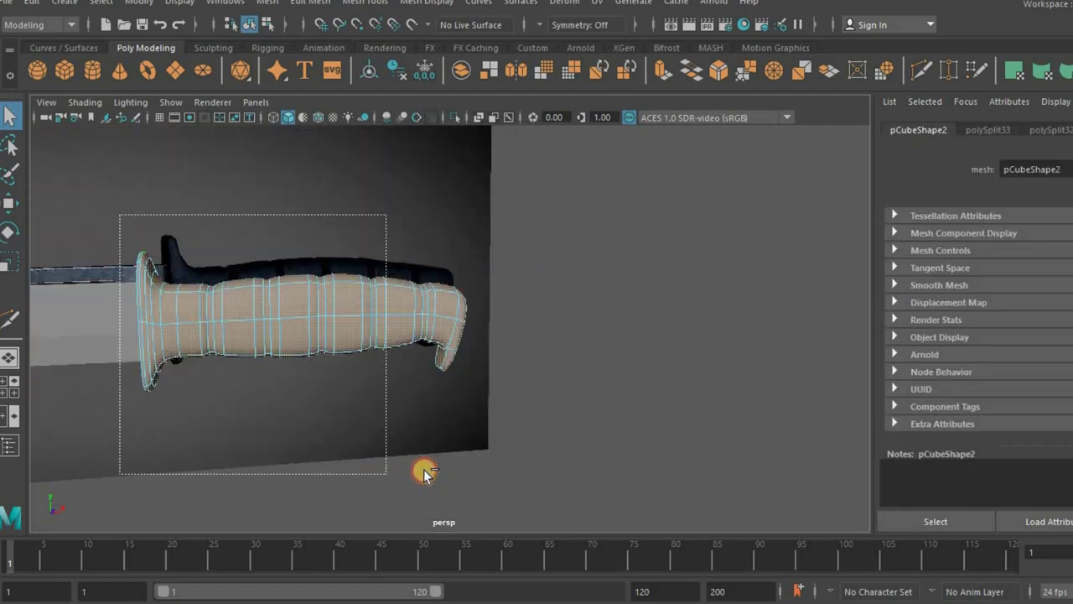
key("space")
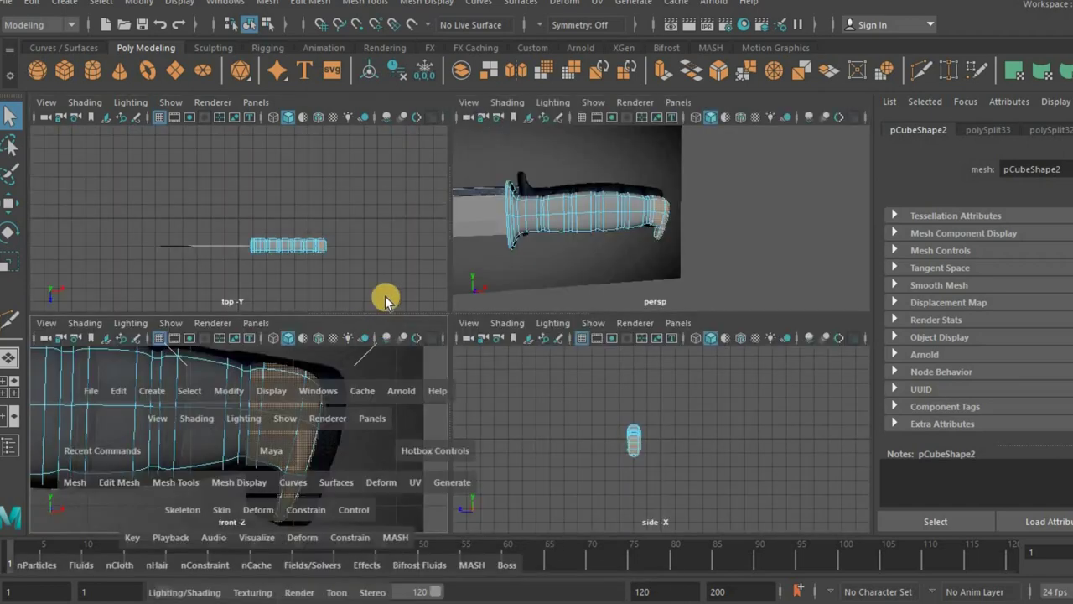
scroll(445, 252, "down", 3)
scroll(453, 197, "up", 3)
scroll(465, 335, "up", 3)
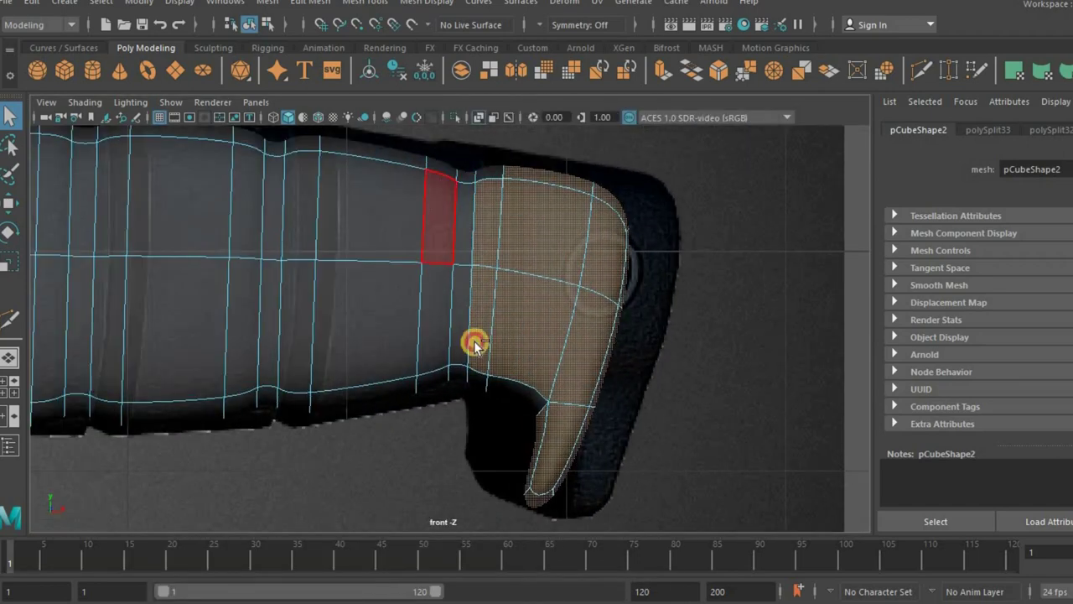
left_click_drag(483, 438, 527, 300, "ctrl")
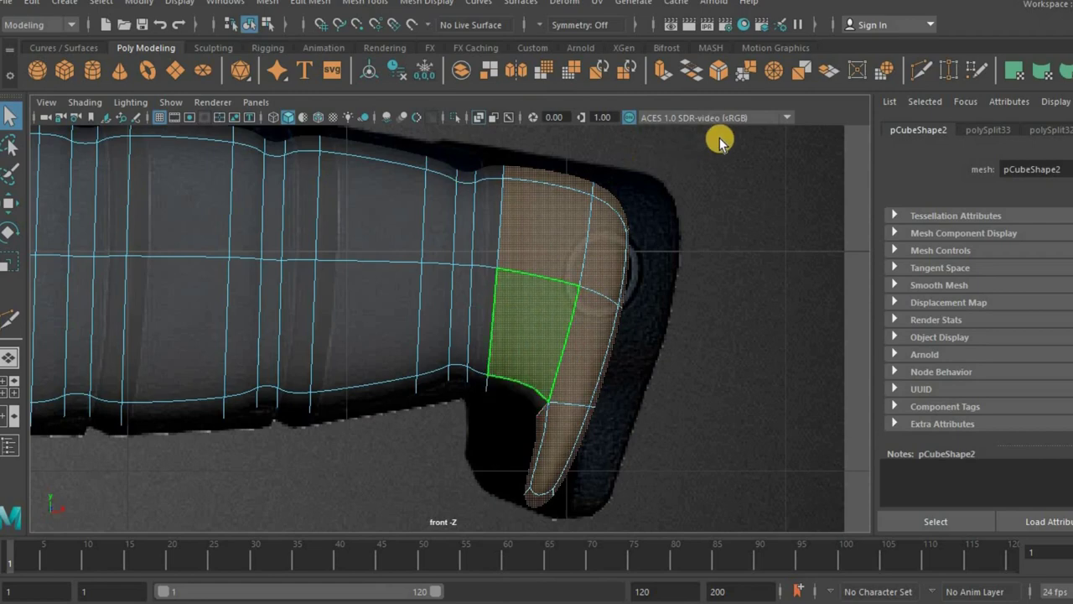
left_click_drag(720, 141, 515, 595)
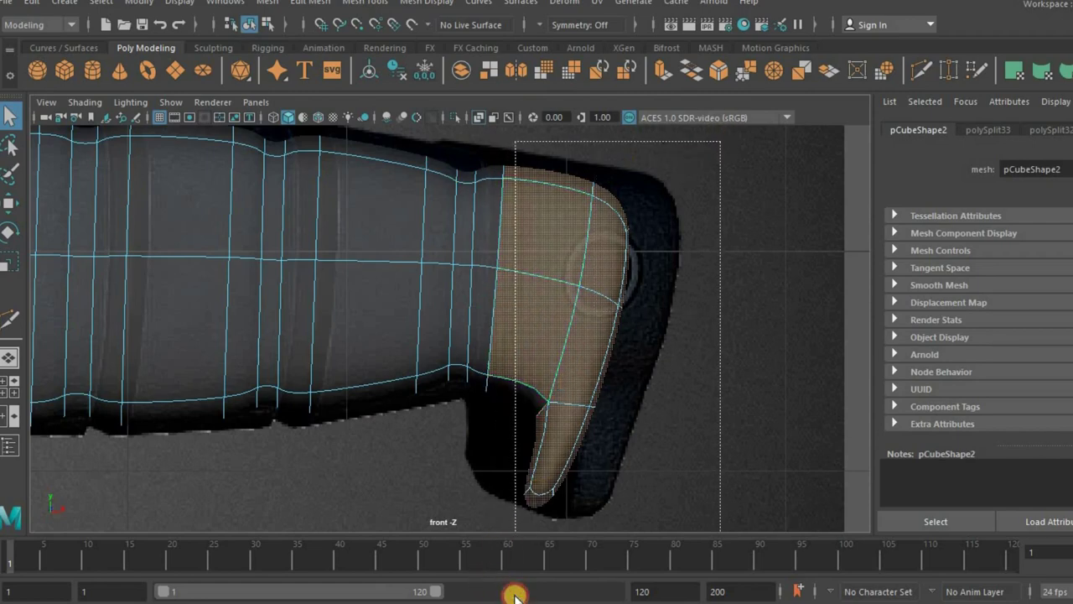
left_click_drag(534, 495, 516, 371)
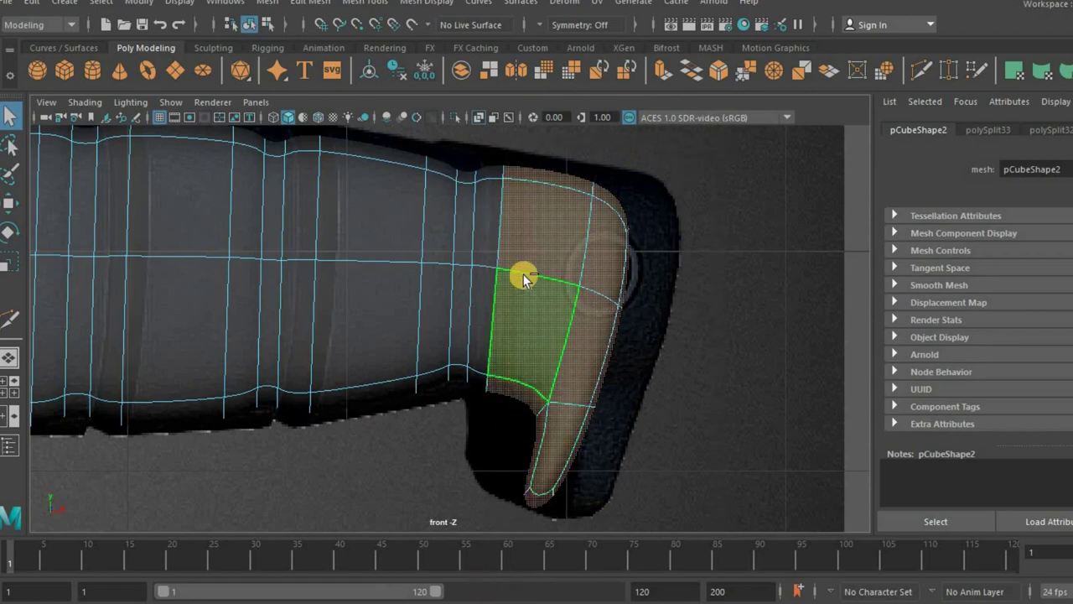
- Extract the selected butt-end faces into a separate pommel cap mesh, polySurface2
right_click_drag(504, 460, 508, 544, "shift")
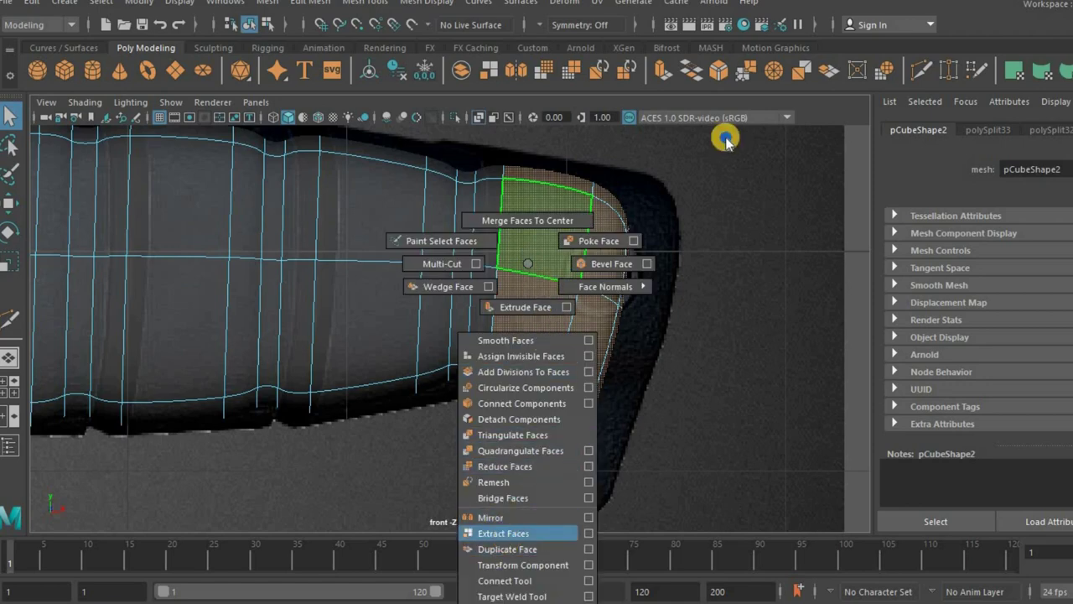
right_click_drag(725, 140, 504, 533, "shift")
left_click(527, 254)
key("space")
left_click_drag(582, 232, 682, 353)
- Select the extracted pommel cap and cut two new edge loops across it
key("w")
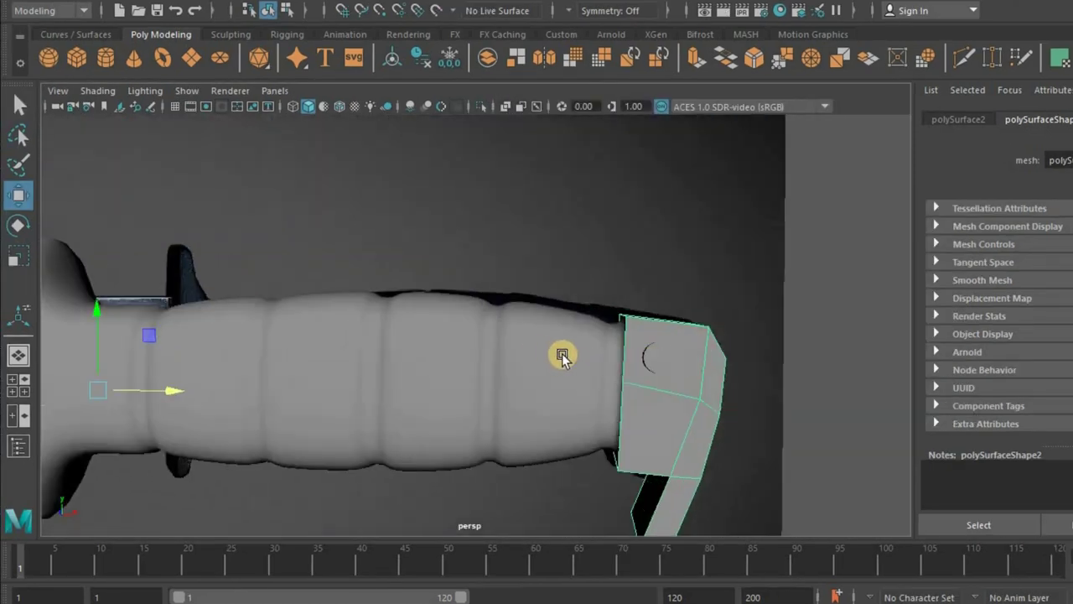
scroll(587, 365, "up", 3)
left_click(619, 375)
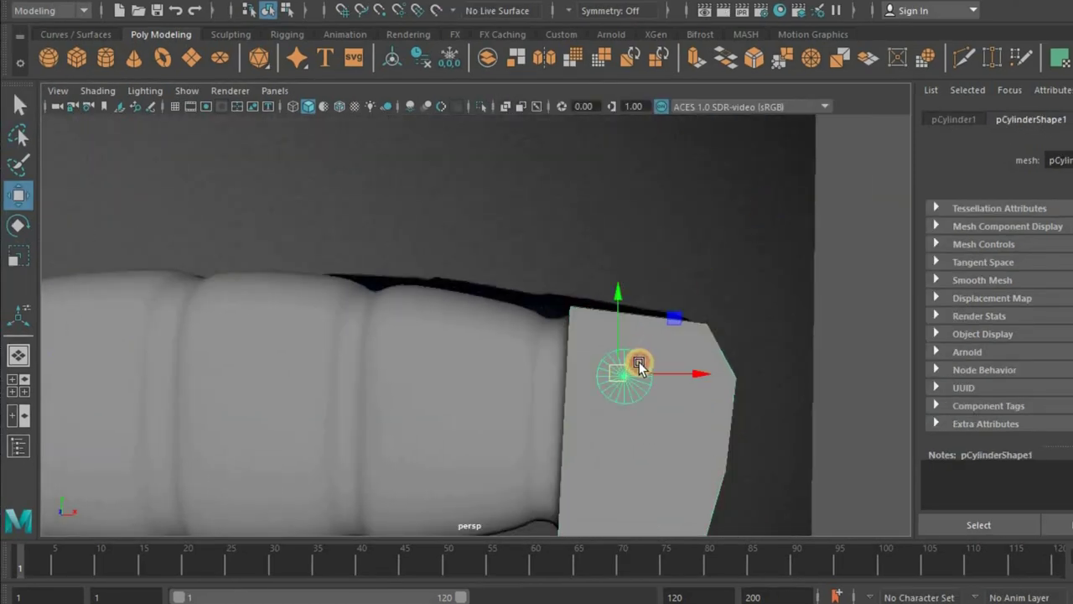
left_click(639, 364)
left_click(643, 386)
mouse_move(642, 388)
left_mouse_down("alt")
mouse_move(548, 374)
mouse_move(501, 353)
left_mouse_up("alt")
right_click_drag(501, 352, 553, 333, "shift")
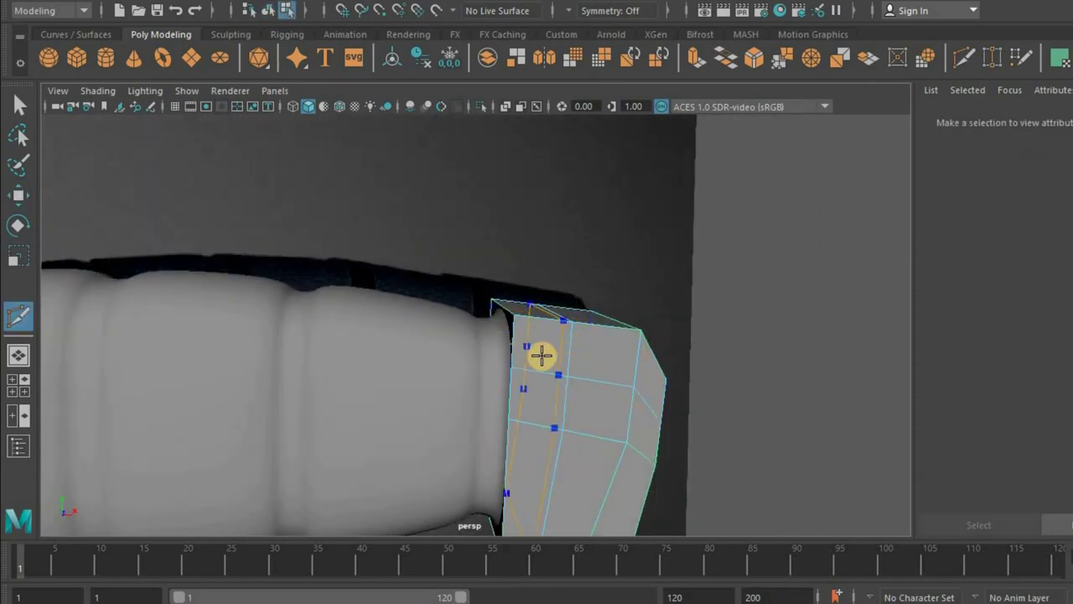
left_click(591, 367)
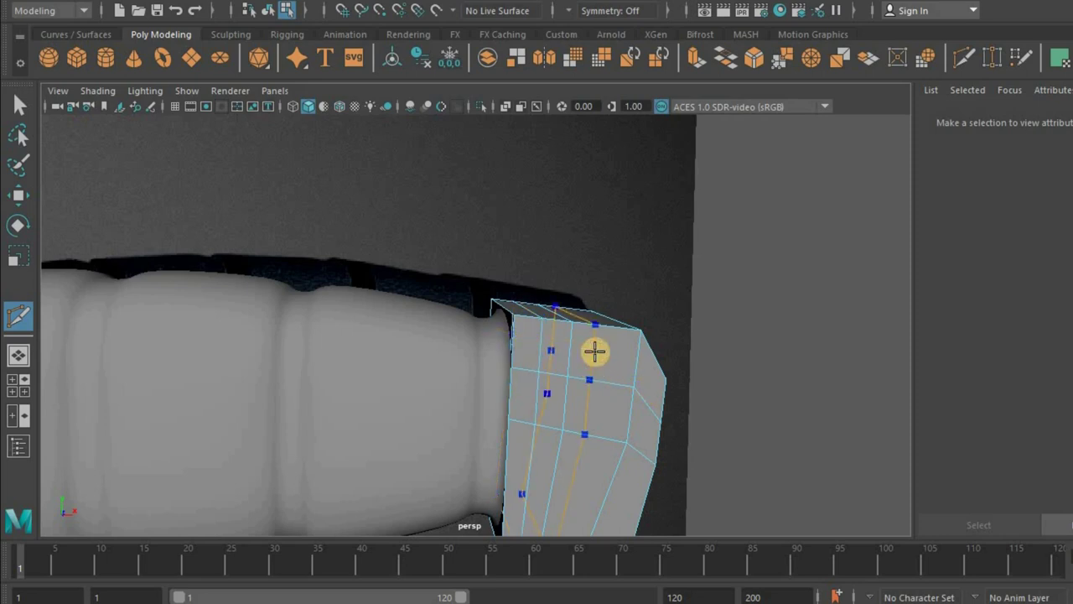
left_click(17, 109)
mouse_move(522, 391)
left_mouse_down("alt")
mouse_move(541, 370)
mouse_move(360, 410)
left_mouse_up("alt")
- Circularize the cap's central vertices into a round patch from the front view
key("space")
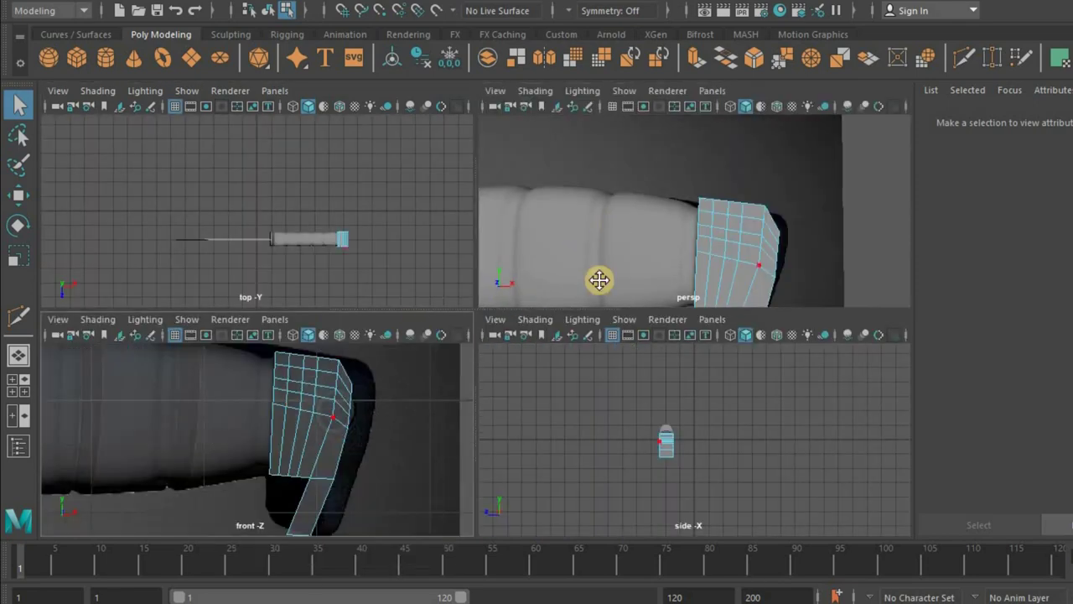
key("space")
middle_click_drag(577, 262, 570, 202, "alt")
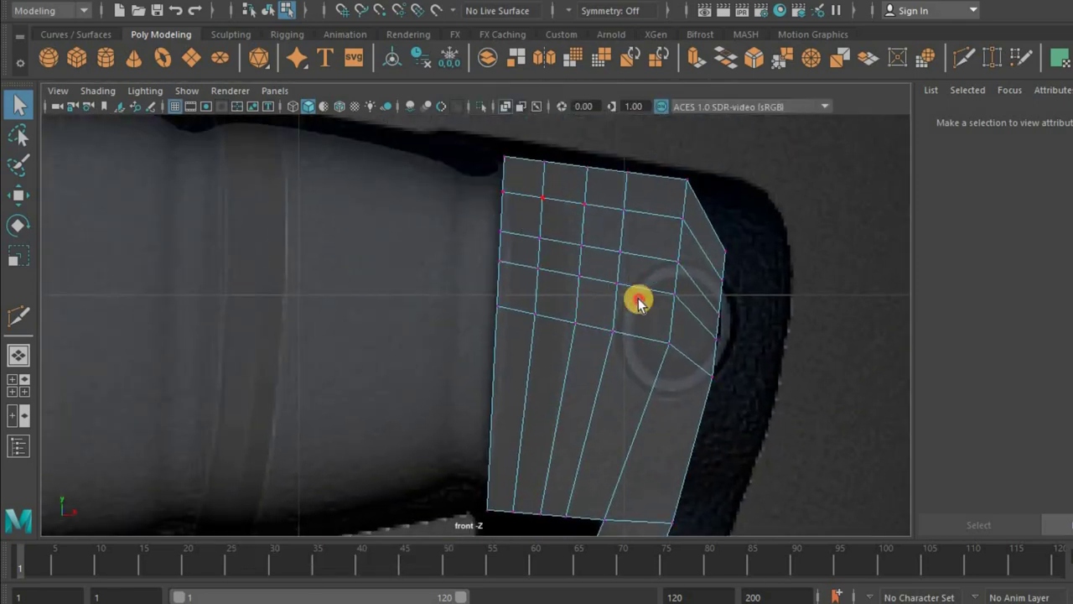
left_click_drag(637, 301, 614, 263)
right_click_drag(614, 254, 593, 411, "shift")
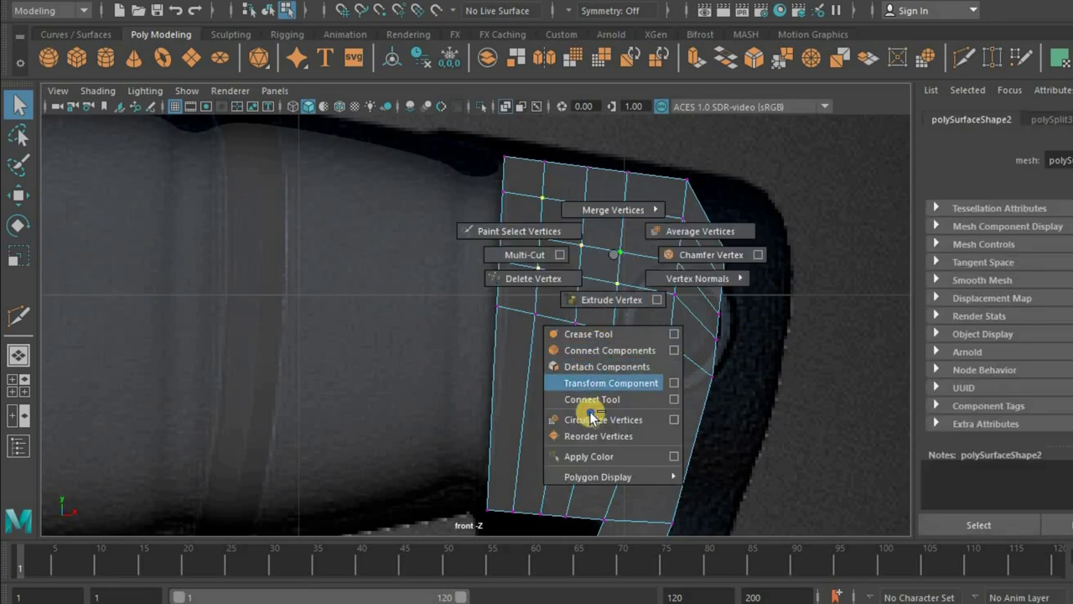
right_click_drag(592, 411, 592, 418, "shift")
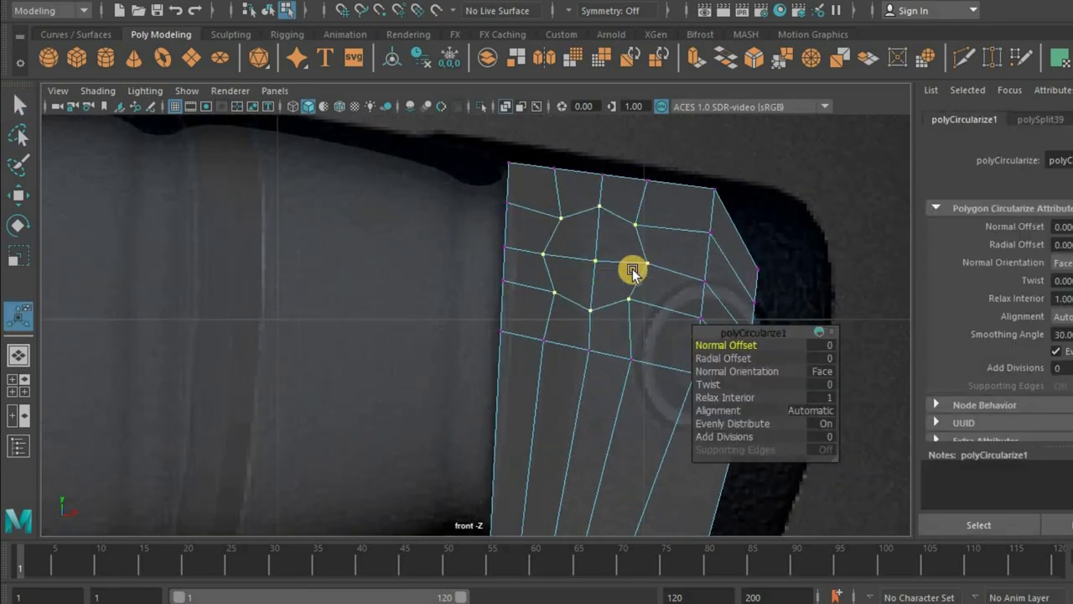
key("space")
key("space")
mouse_move(636, 392)
left_mouse_down("alt")
mouse_move(628, 304)
mouse_move(652, 307)
mouse_move(600, 337)
left_mouse_up("alt")
key("q")
left_click(599, 337)
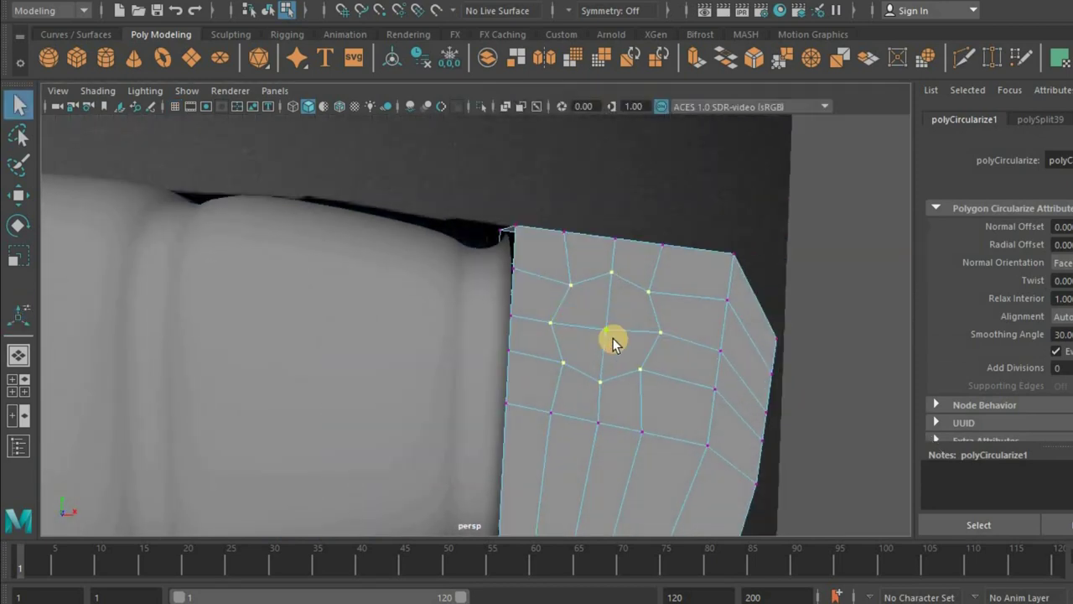
right_click_drag(615, 339, 604, 420, "shift")
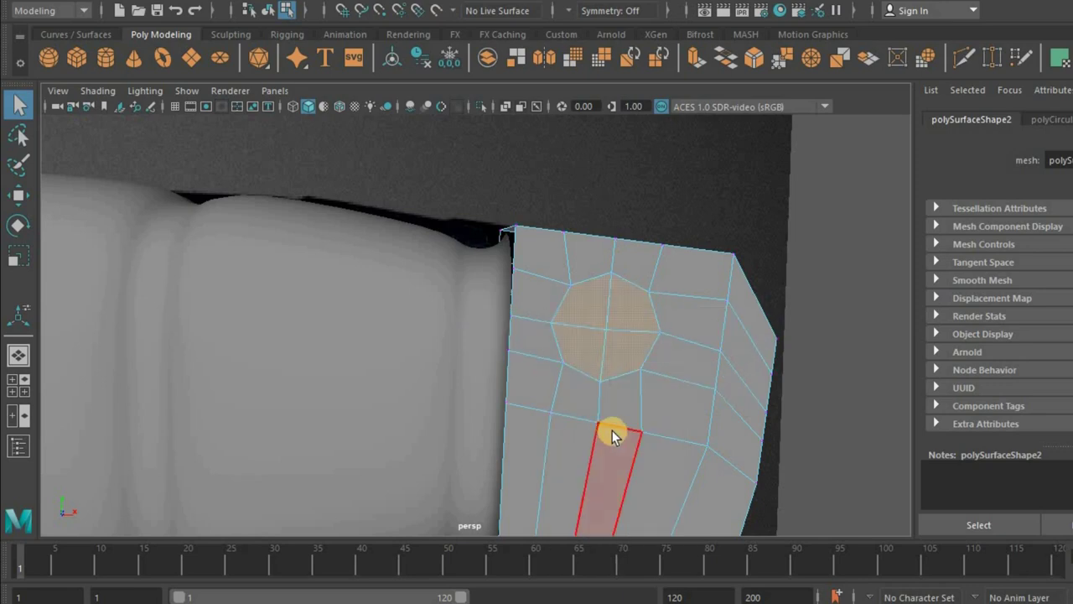
- Delete the circular face and bridge the hole edges through the pommel cap
key("Delete")
left_click_drag(611, 328, 554, 300, "alt")
right_click_drag(580, 388, 580, 391)
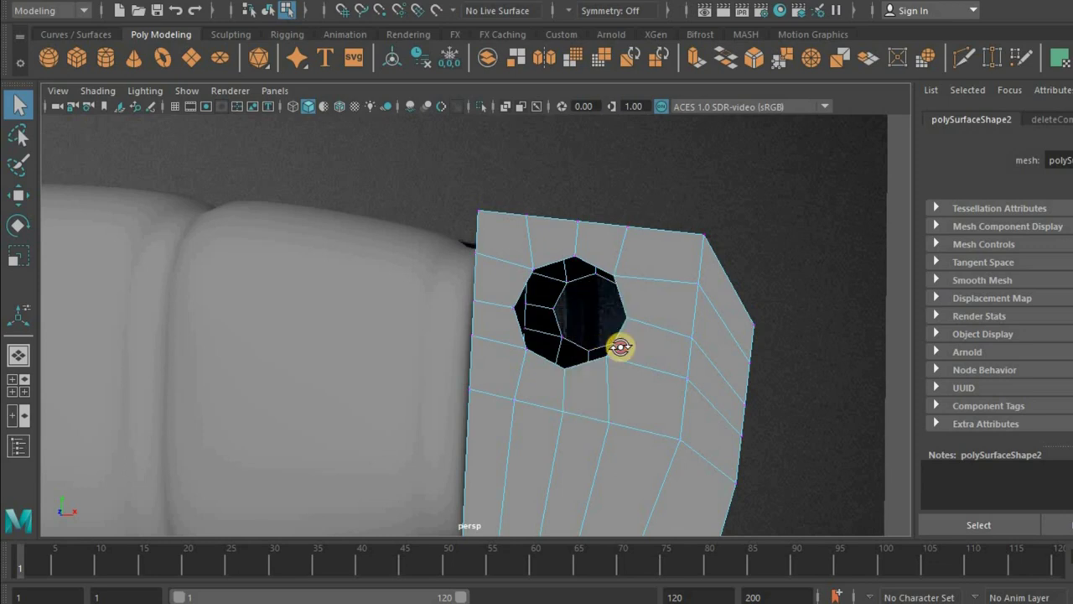
left_click_drag(595, 322, 613, 355, "alt")
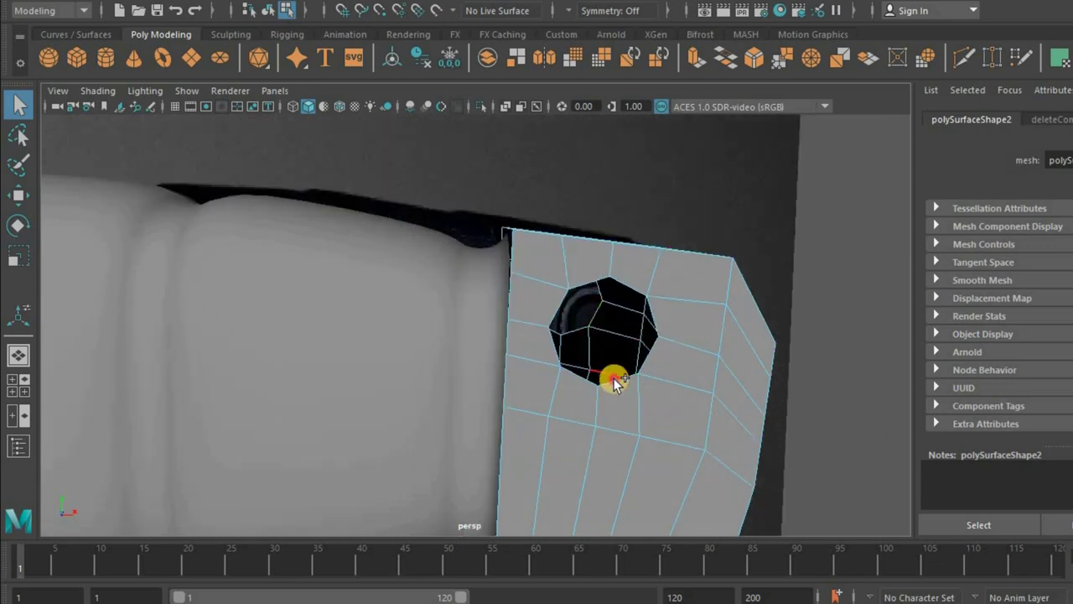
right_click_drag(607, 518, 607, 475, "shift")
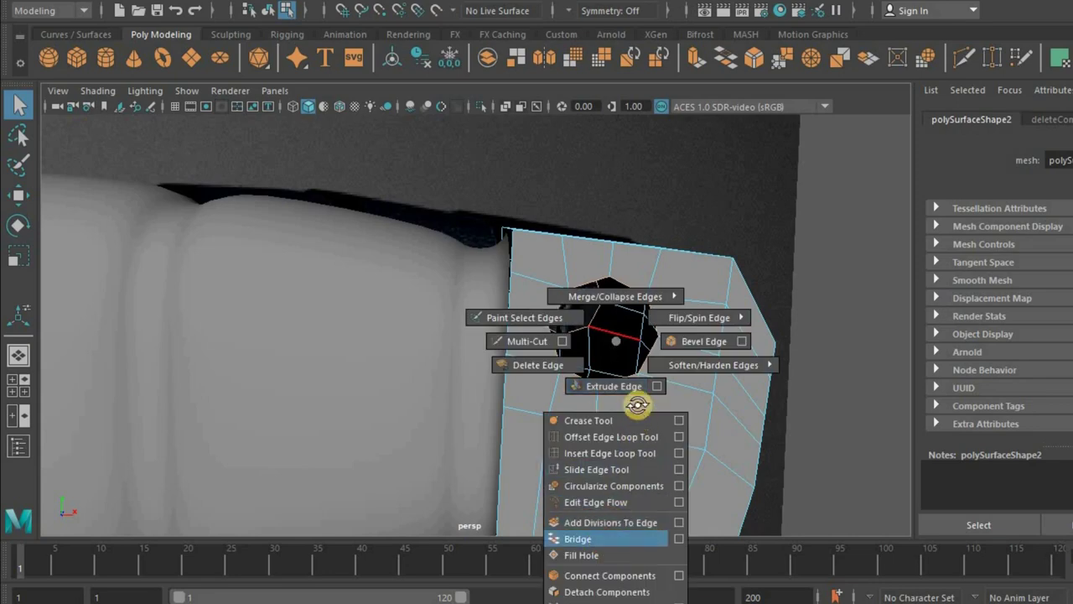
mouse_move(599, 403)
left_mouse_down("alt")
mouse_move(577, 348)
mouse_move(557, 350)
left_mouse_up("alt")
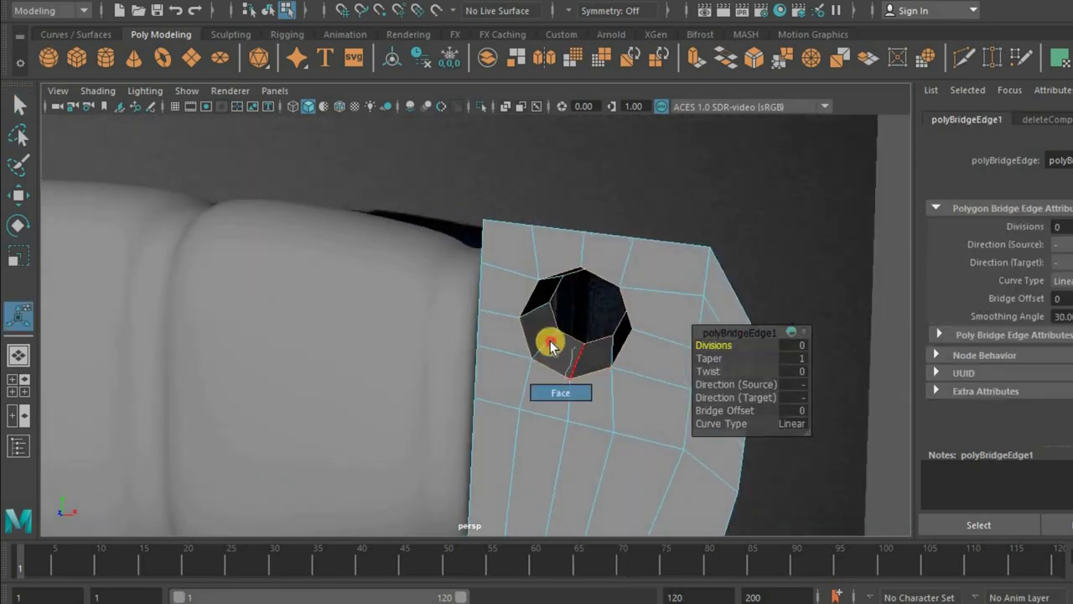
- Extrude the lanyard hole's faces slightly outward and inspect the finished hole
right_click_drag(551, 345, 560, 391)
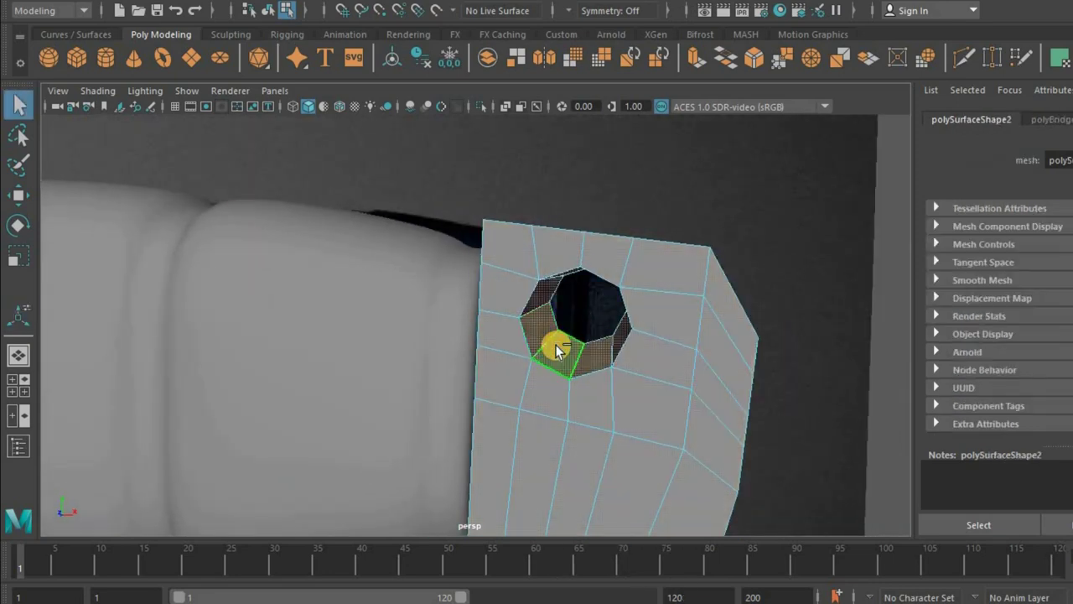
key("ctrl+e")
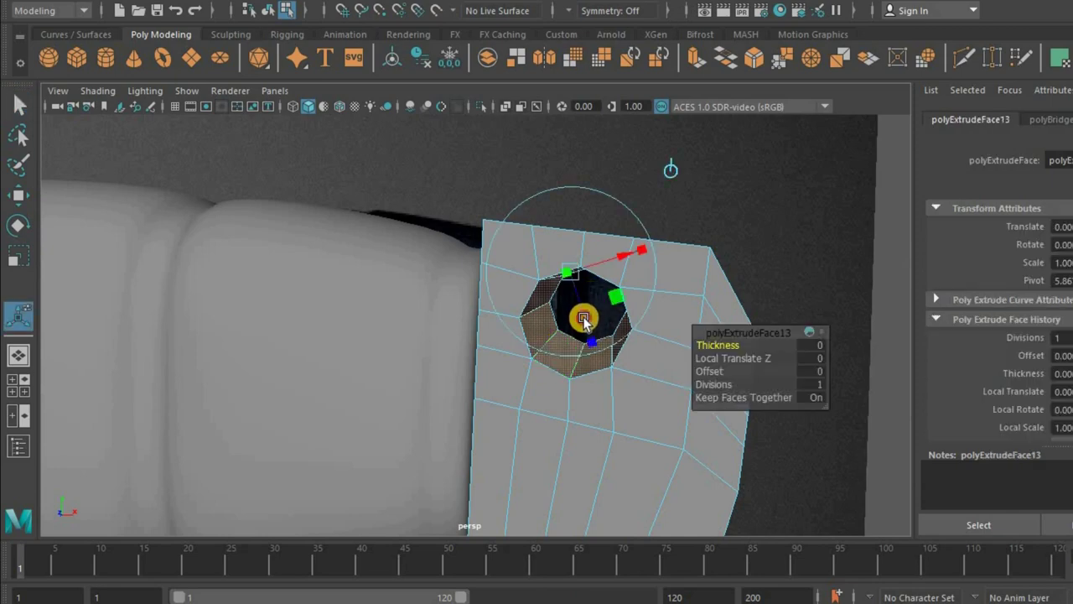
left_click_drag(584, 319, 522, 328)
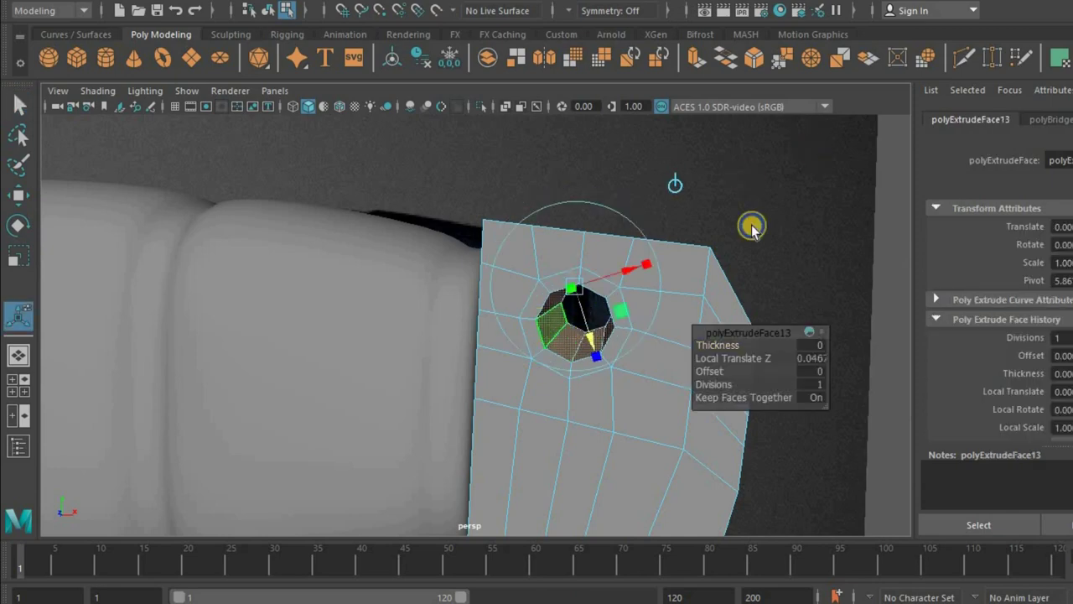
left_click_drag(753, 228, 537, 274, "alt")
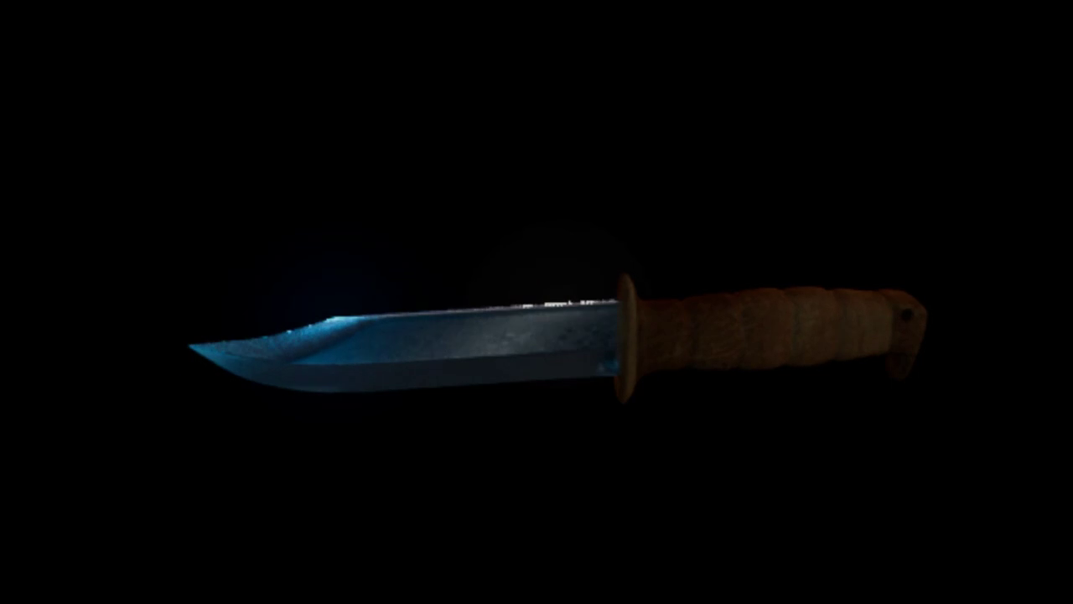